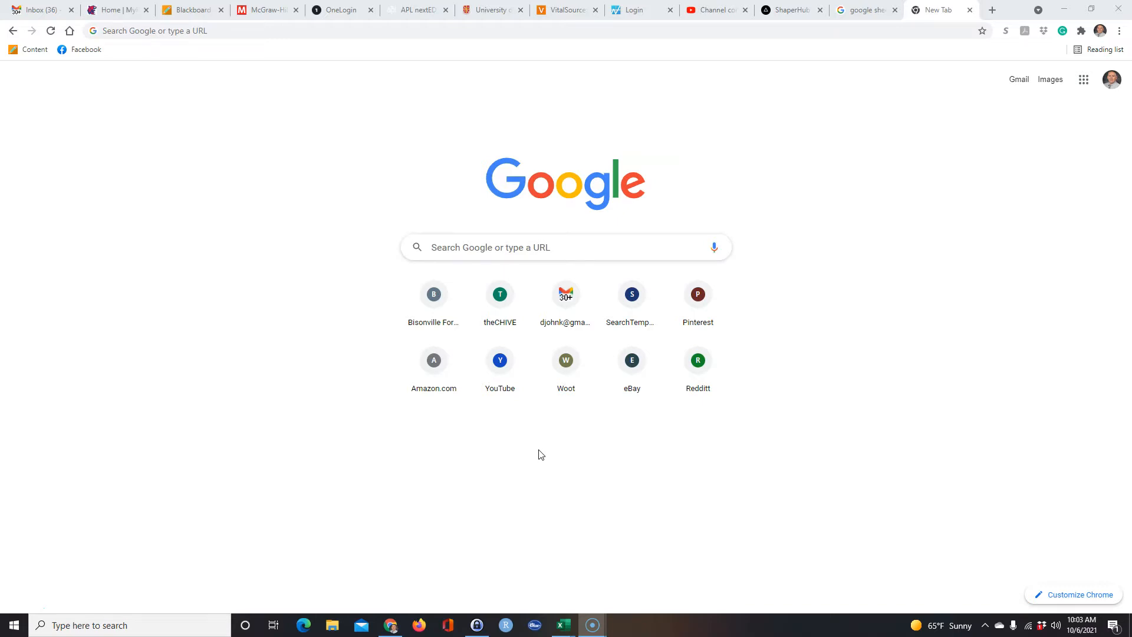
Search Google for "s&p 500 tickers" and open the Wikipedia page List of S&P 500 companies.
left_click(488, 247)
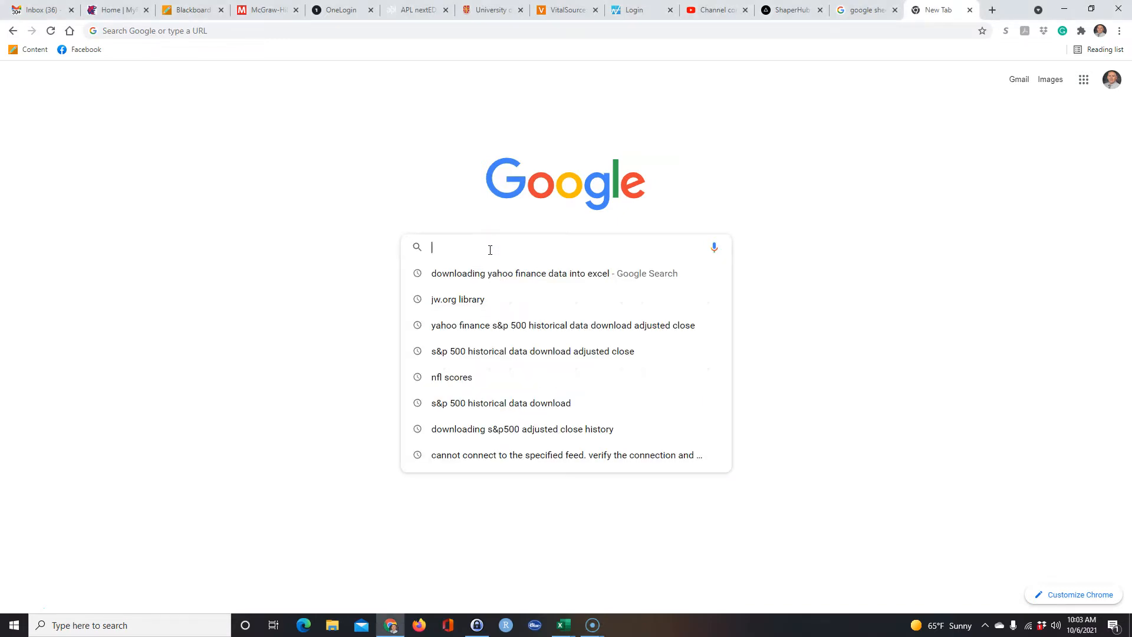
type("S&P")
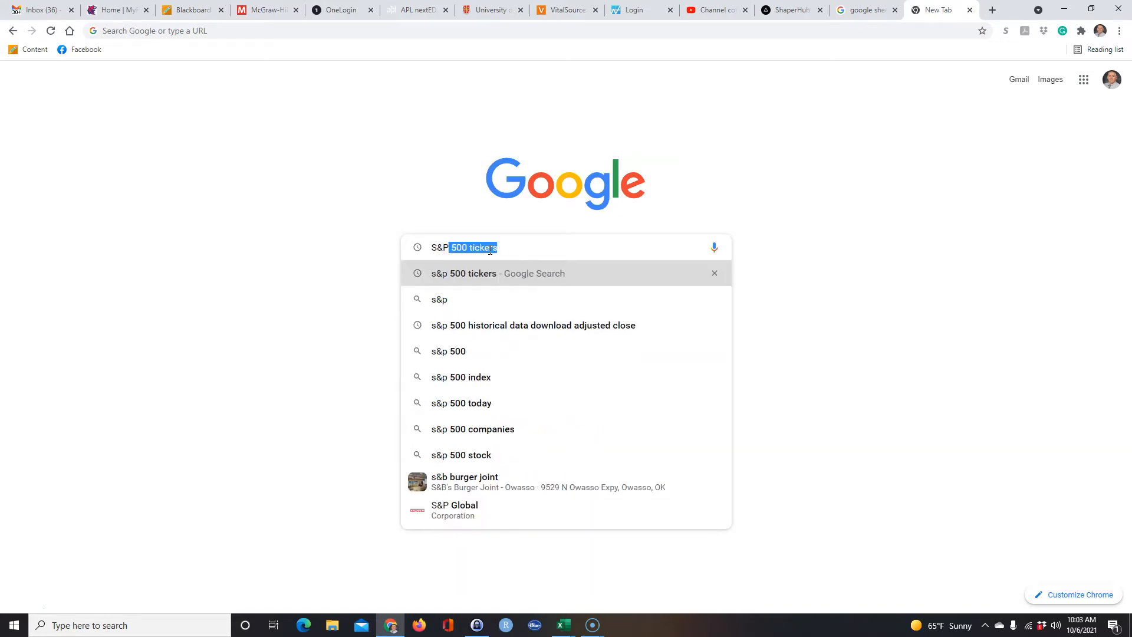
key("Return")
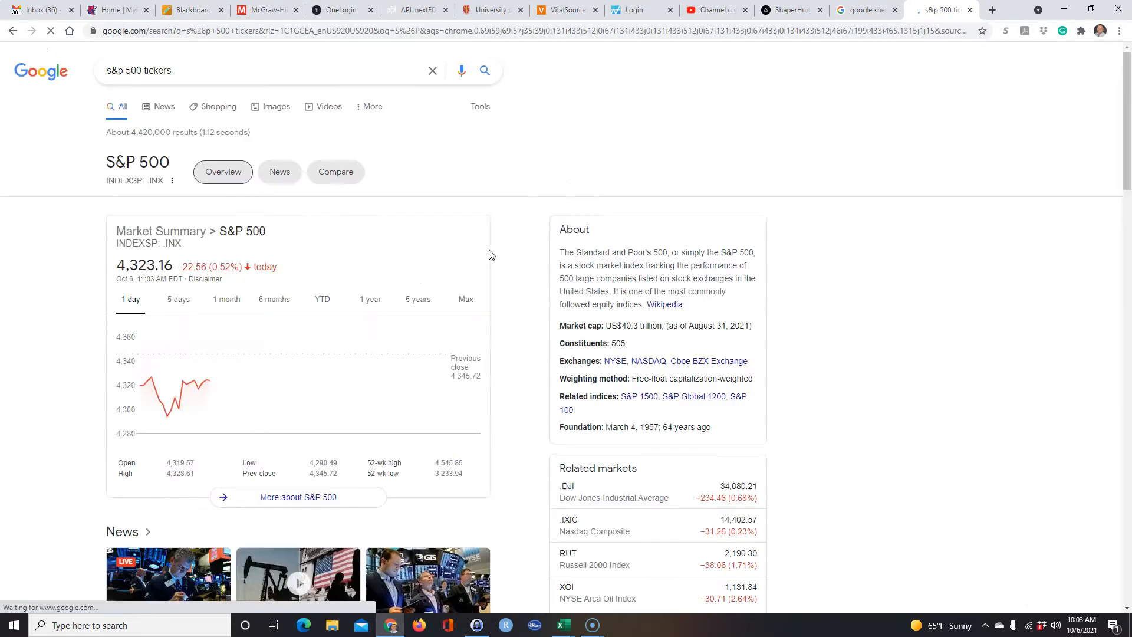
scroll(330, 218, "down", 3)
scroll(346, 223, "down", 7)
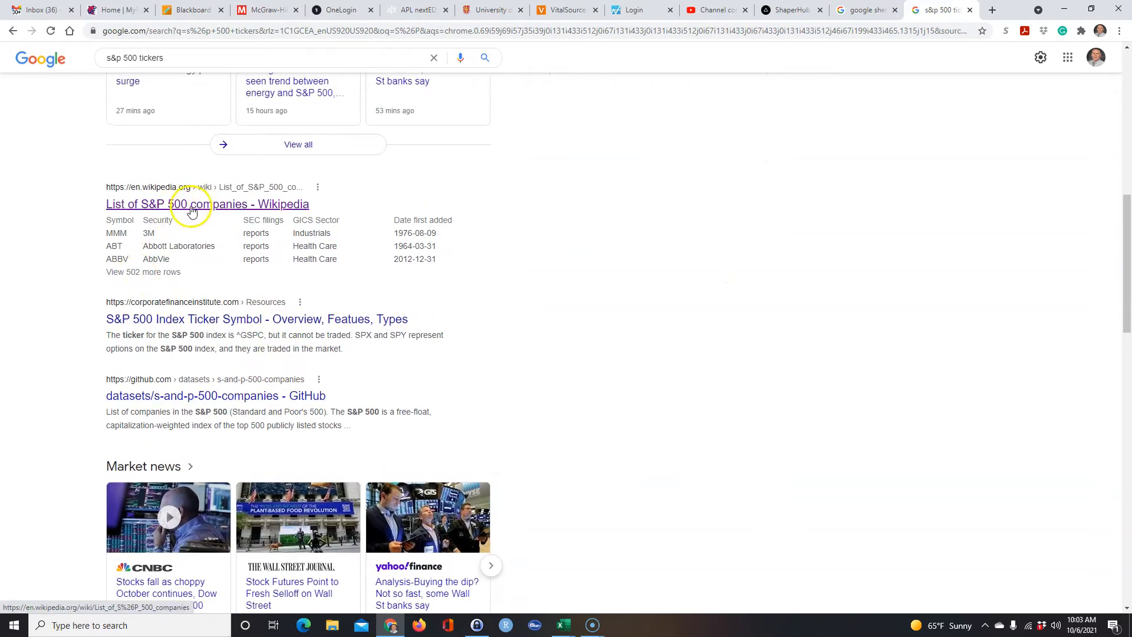
left_click(200, 207)
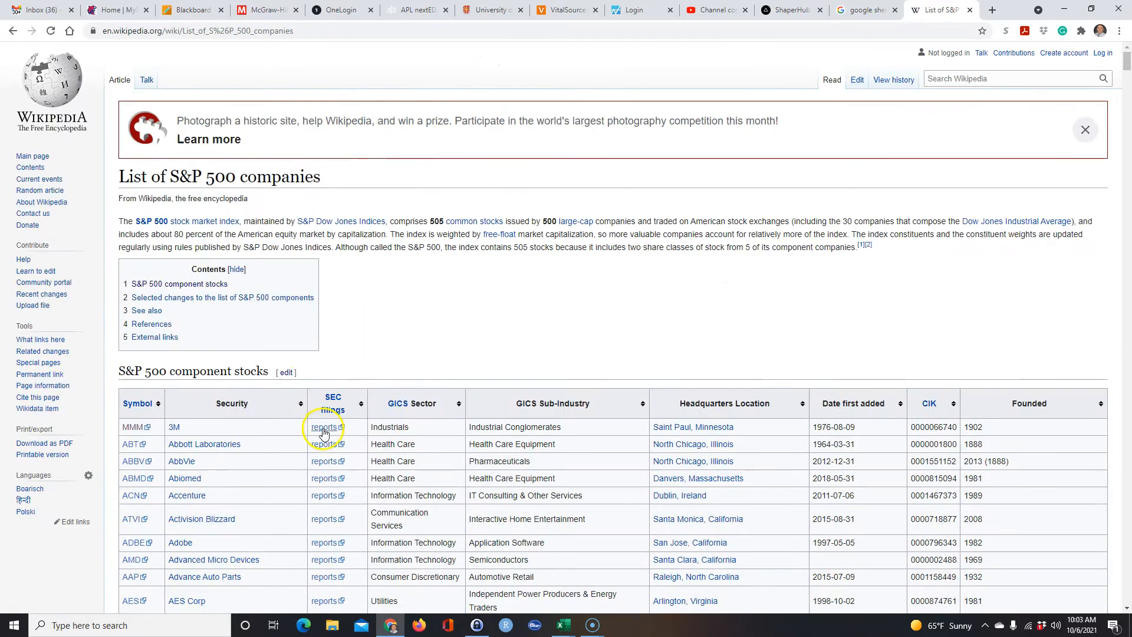
Look over the component stocks table and copy the web address of the Wikipedia page.
scroll(482, 318, "down", 7)
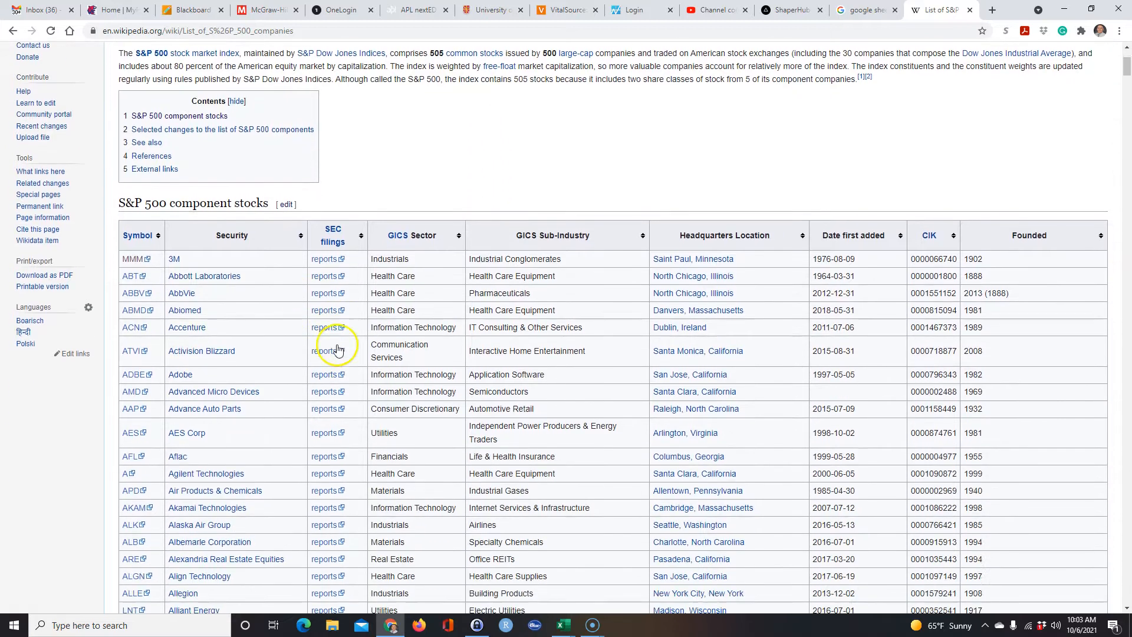
scroll(463, 288, "down", 3)
scroll(463, 288, "up", 10)
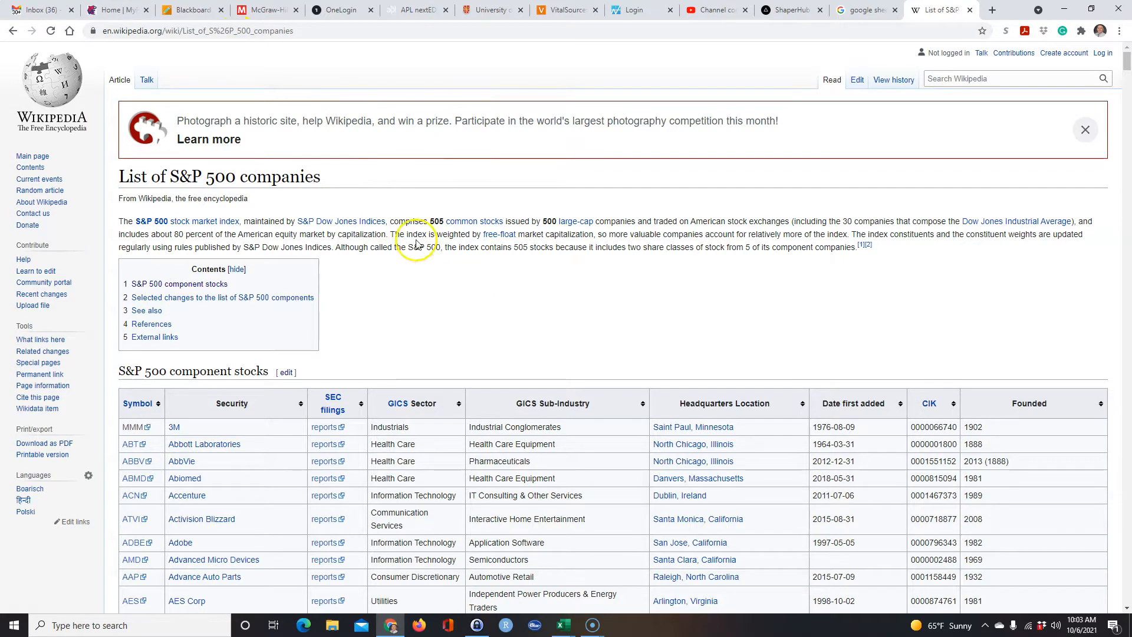
left_click(235, 31)
right_click(235, 31)
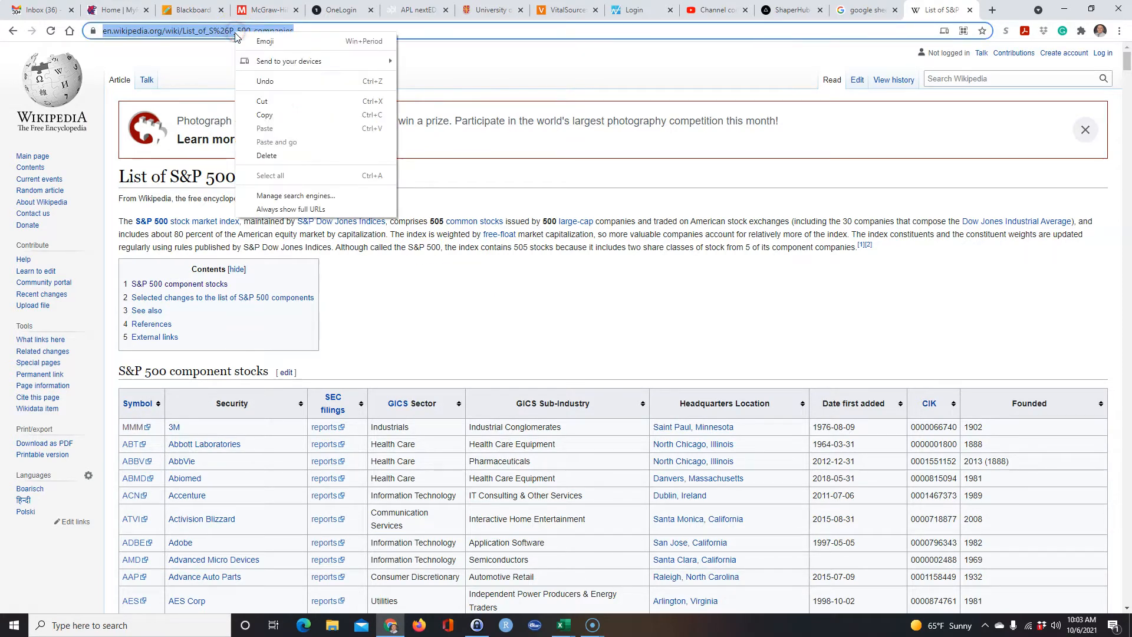
left_click(263, 116)
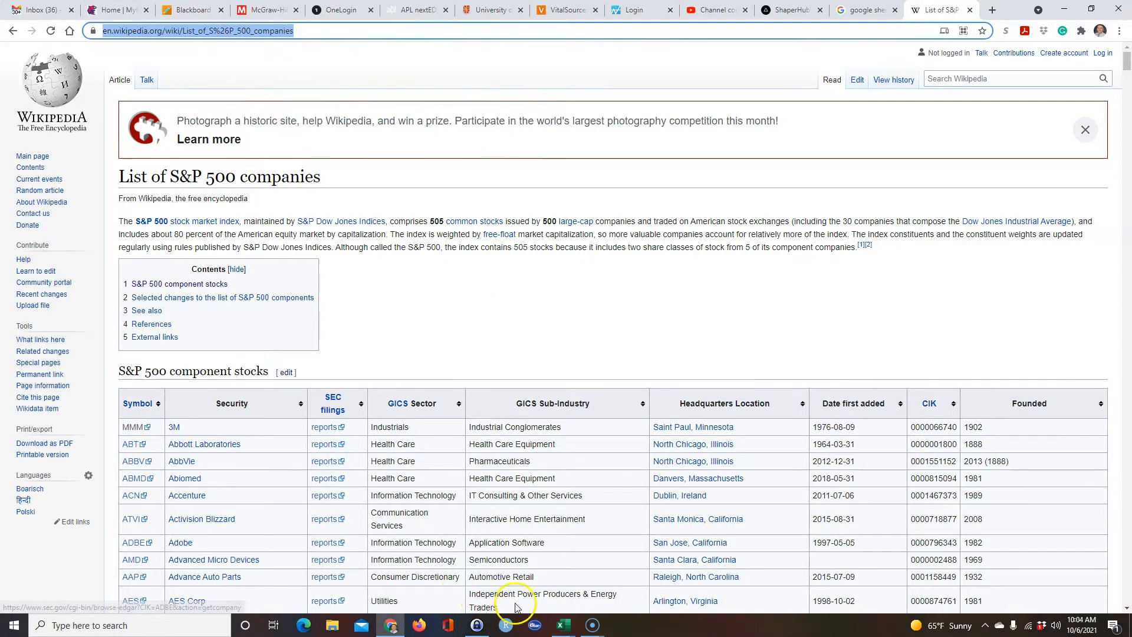
Switch to the blank Excel workbook Book3 and select cell A1.
left_click(560, 629)
left_click(646, 590)
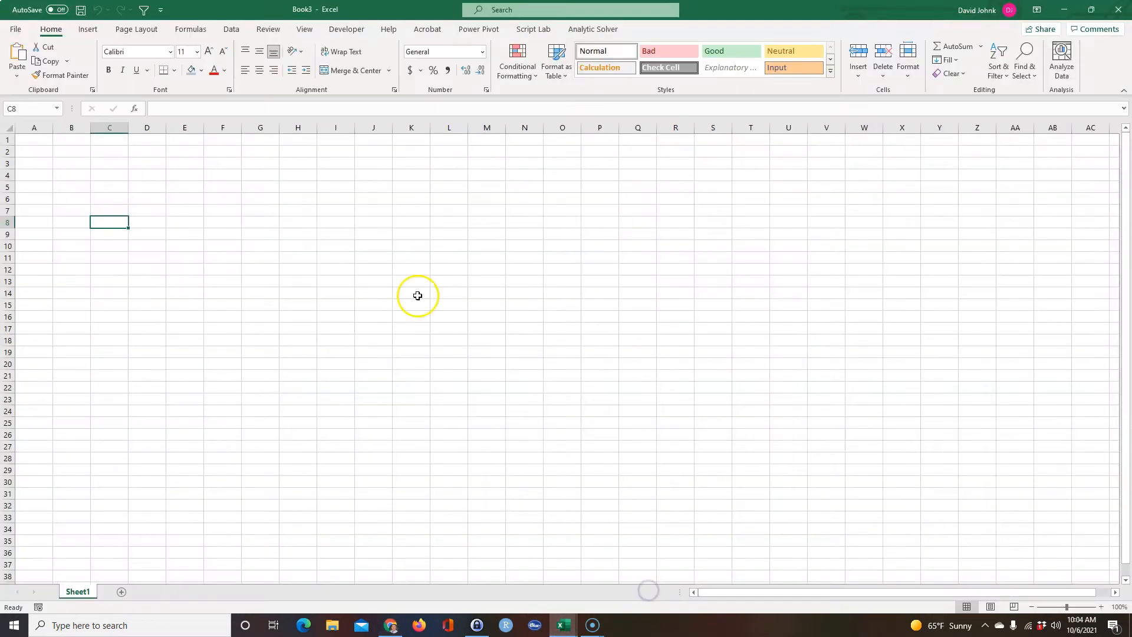
left_click(38, 139)
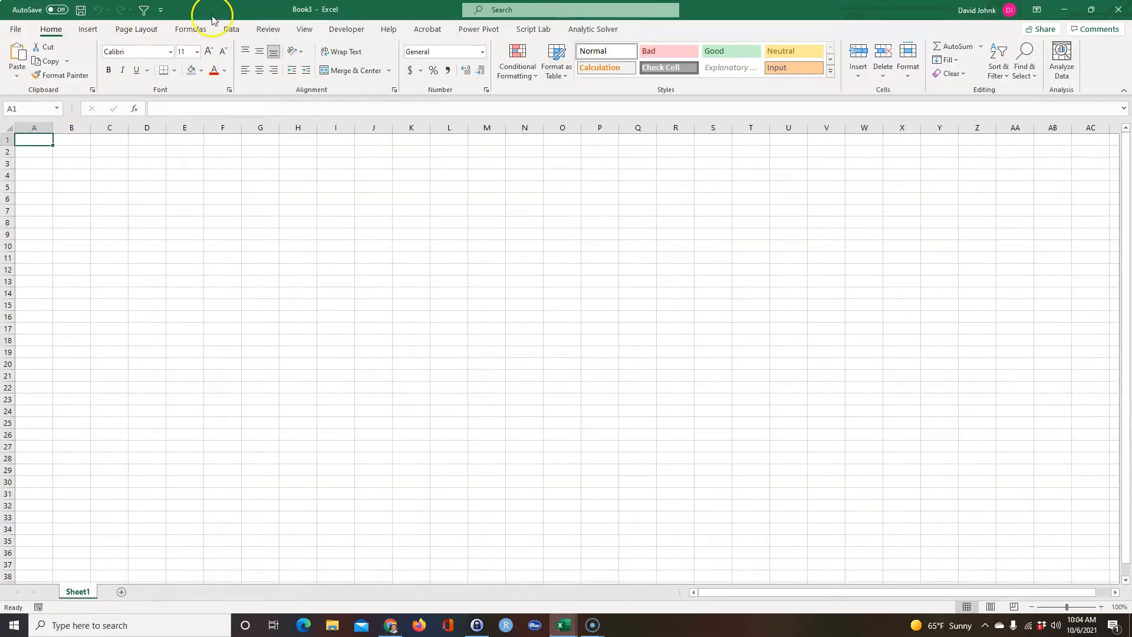
left_click(232, 30)
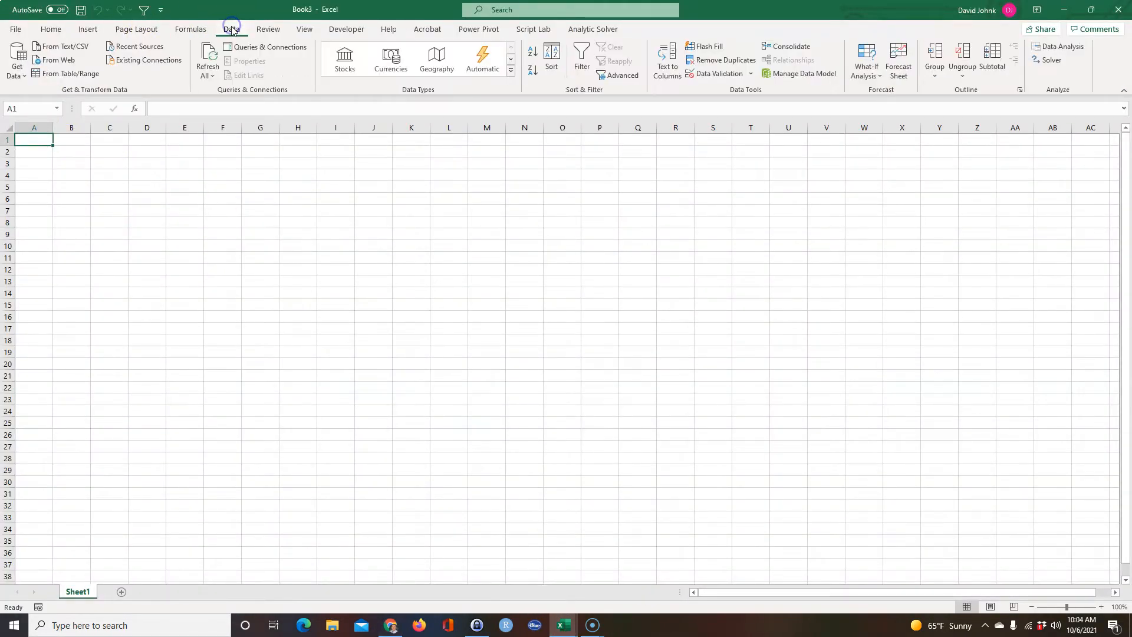
left_click(59, 60)
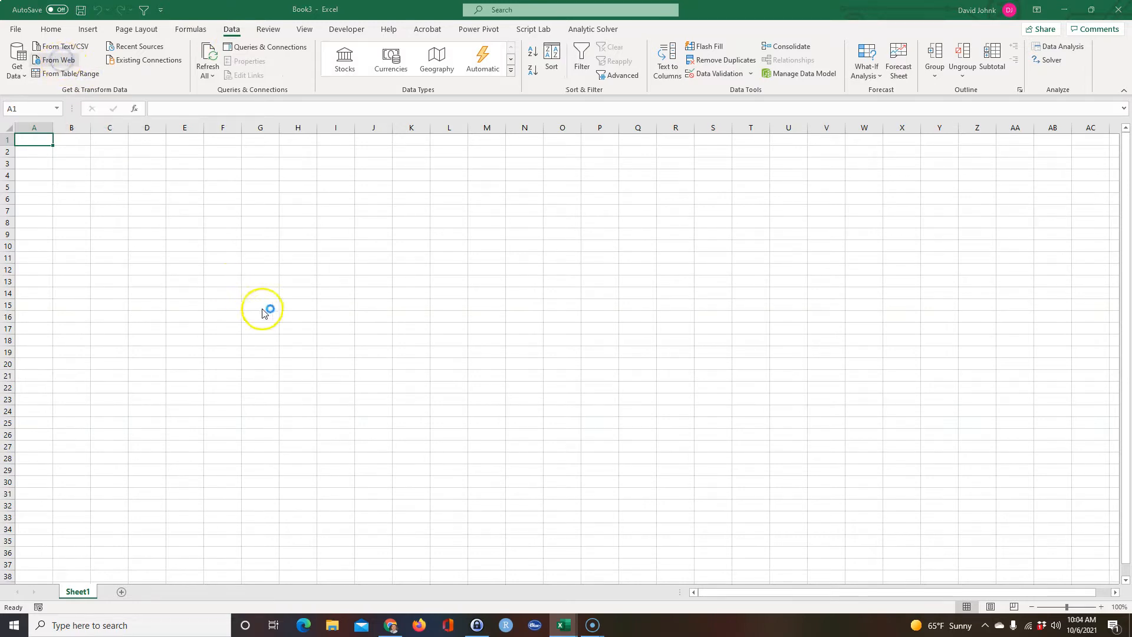
left_click(402, 308)
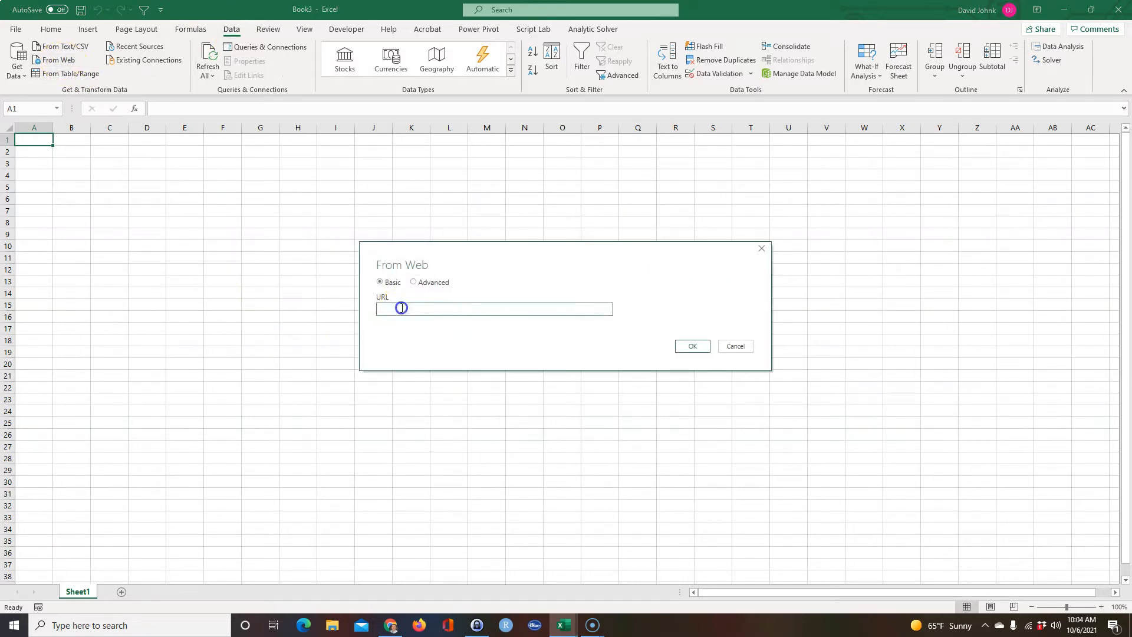
key("ctrl+v")
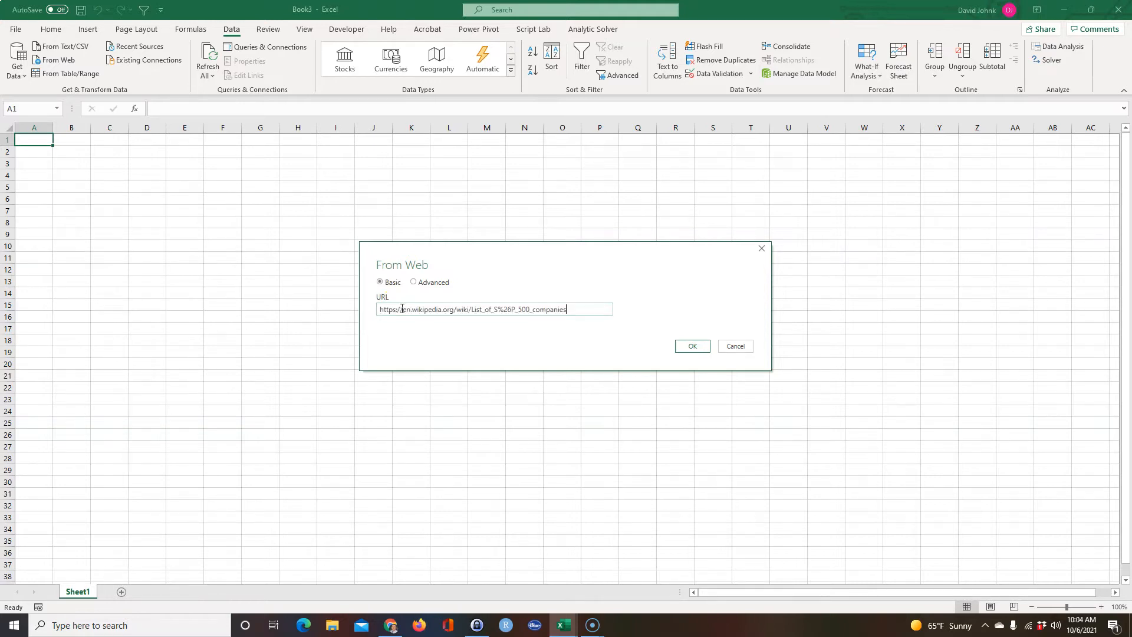
left_click(693, 349)
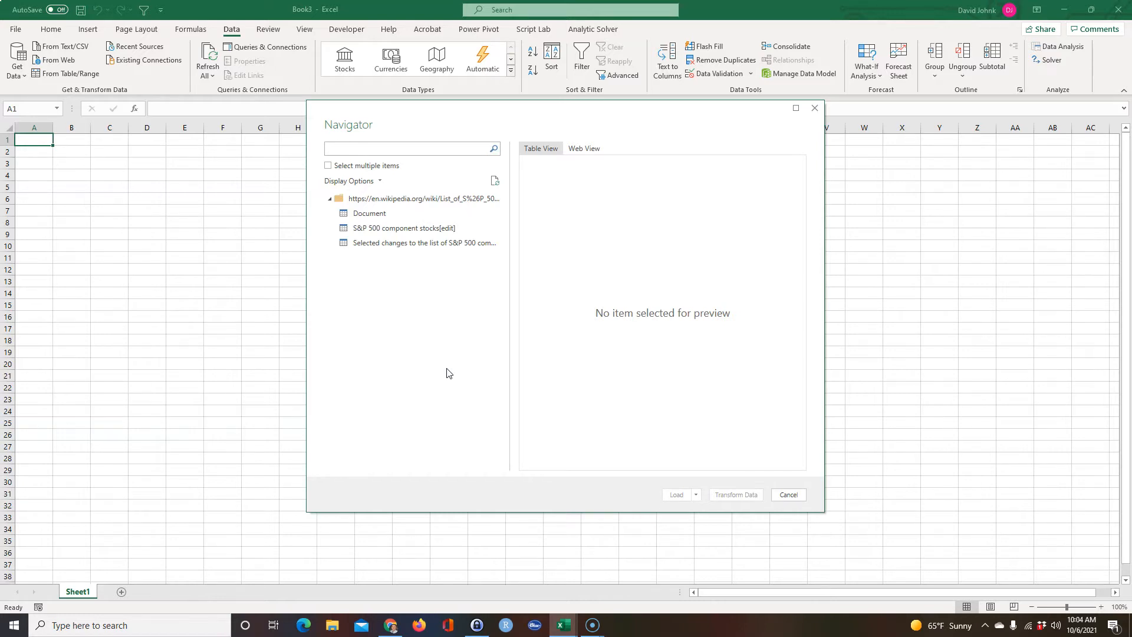
left_click(370, 228)
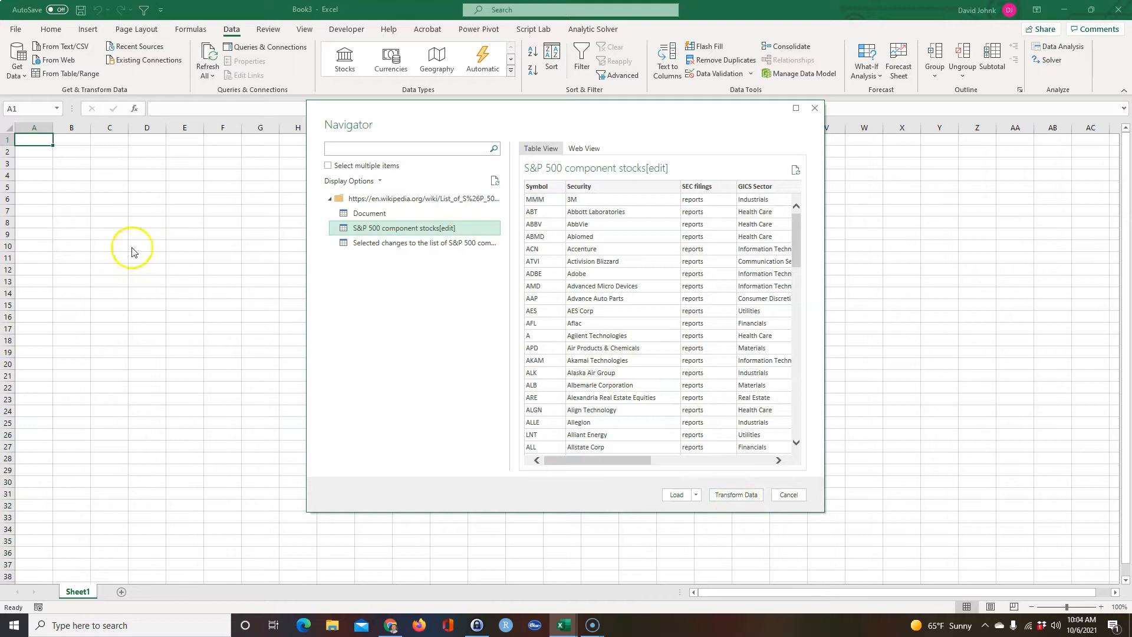
left_click(736, 495)
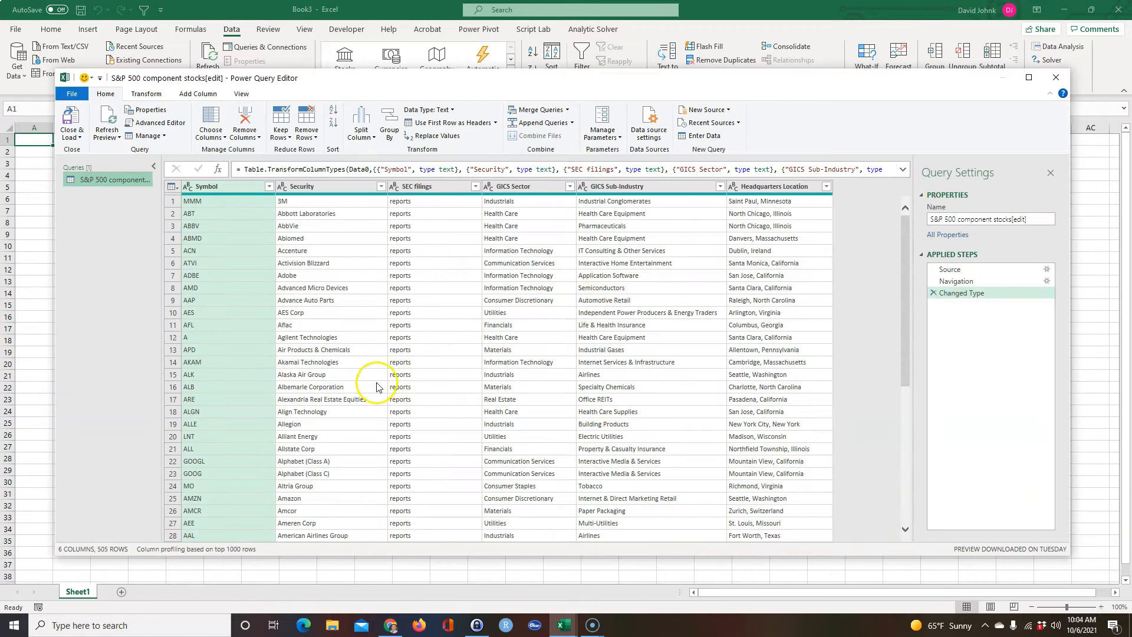
Remove the SEC filings, GICS Sub-Industry and Headquarters Location columns from the query and load it into the workbook.
left_click(327, 186)
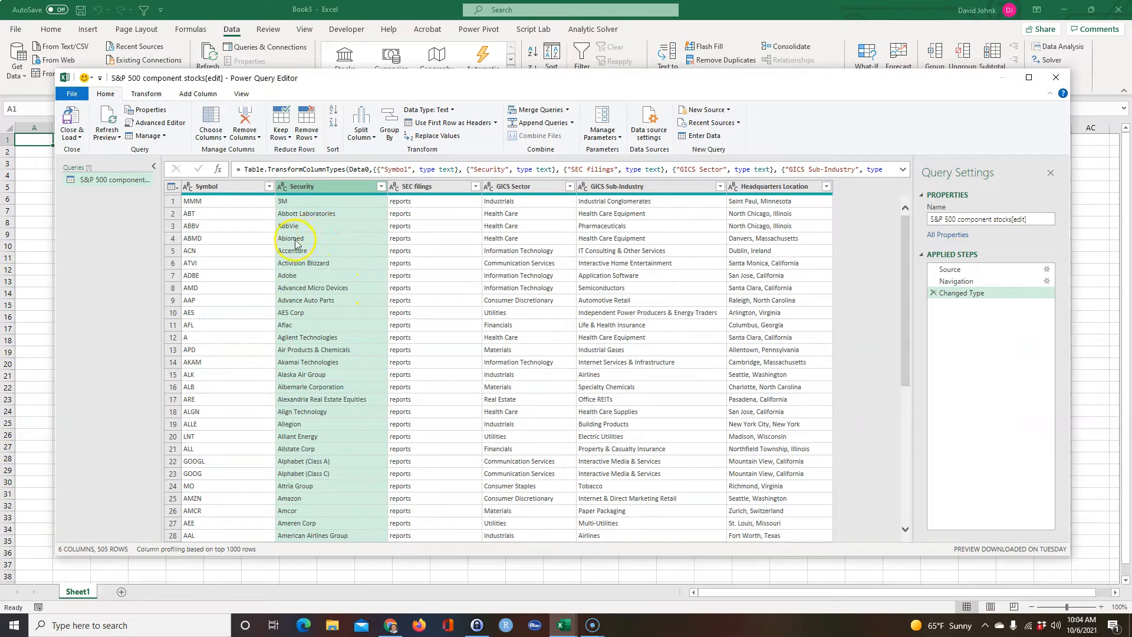
left_click(427, 187)
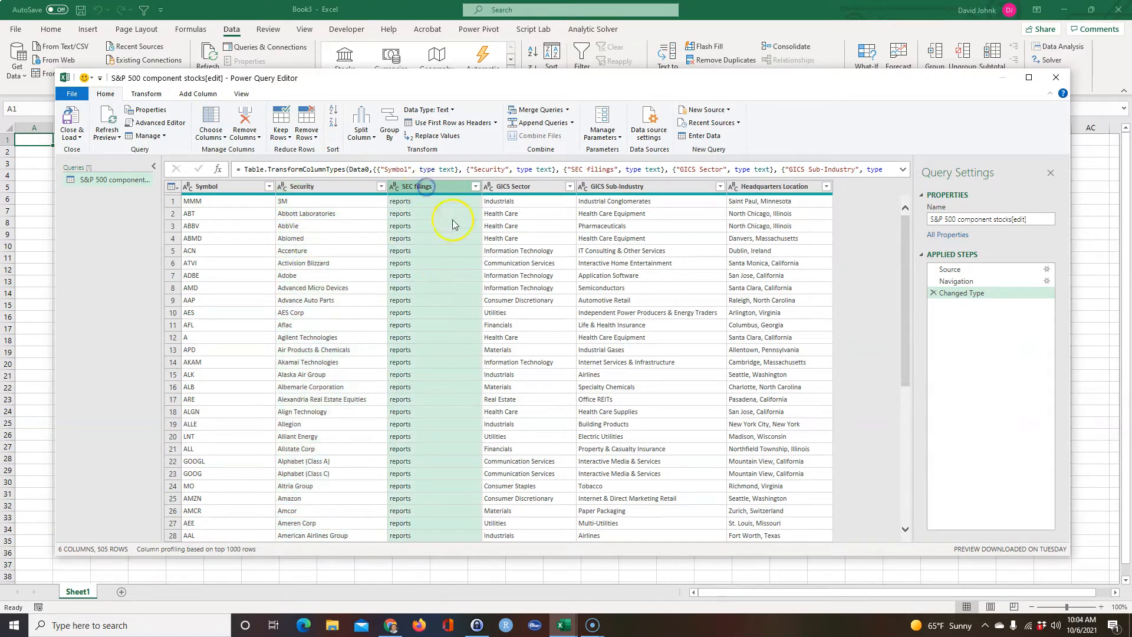
left_click(617, 187, "ctrl")
left_click(760, 186, "ctrl")
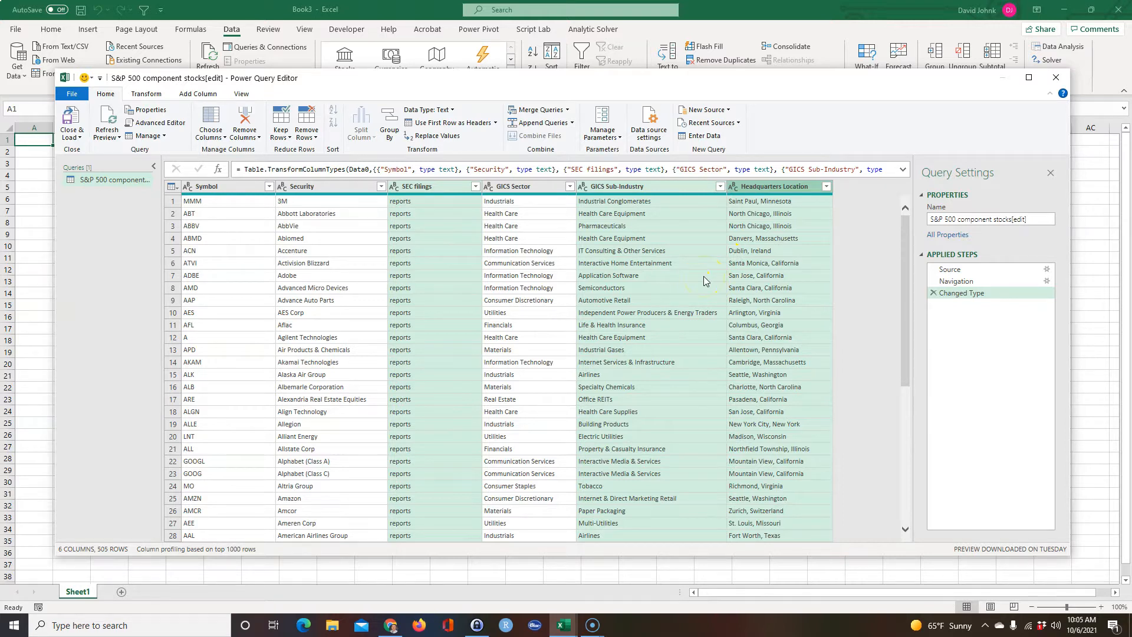
key("Delete")
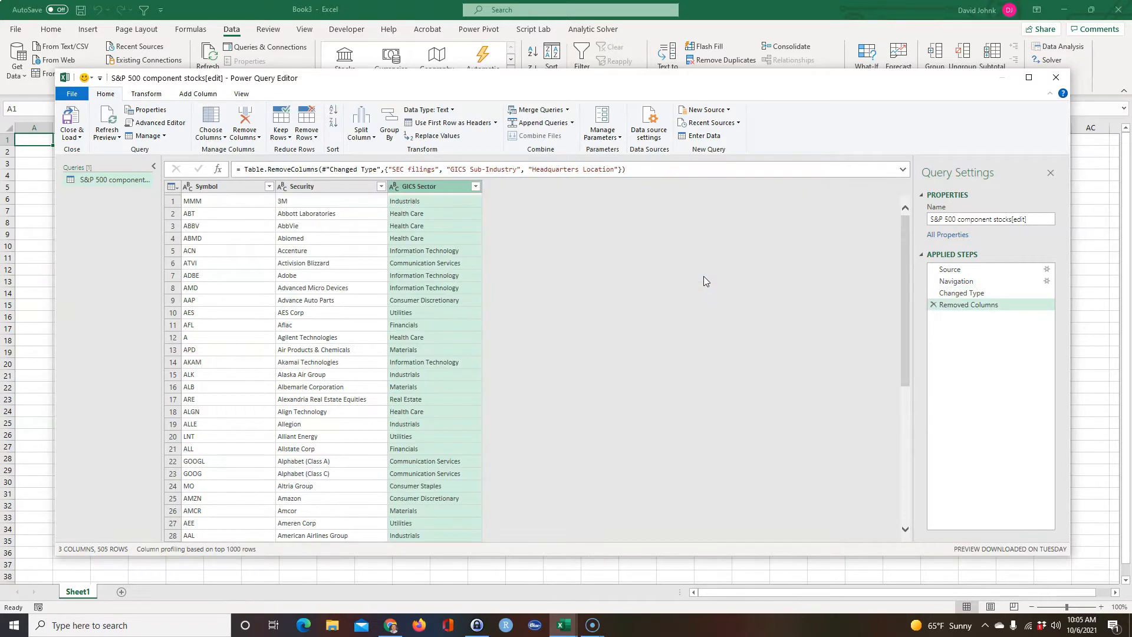
left_click(69, 121)
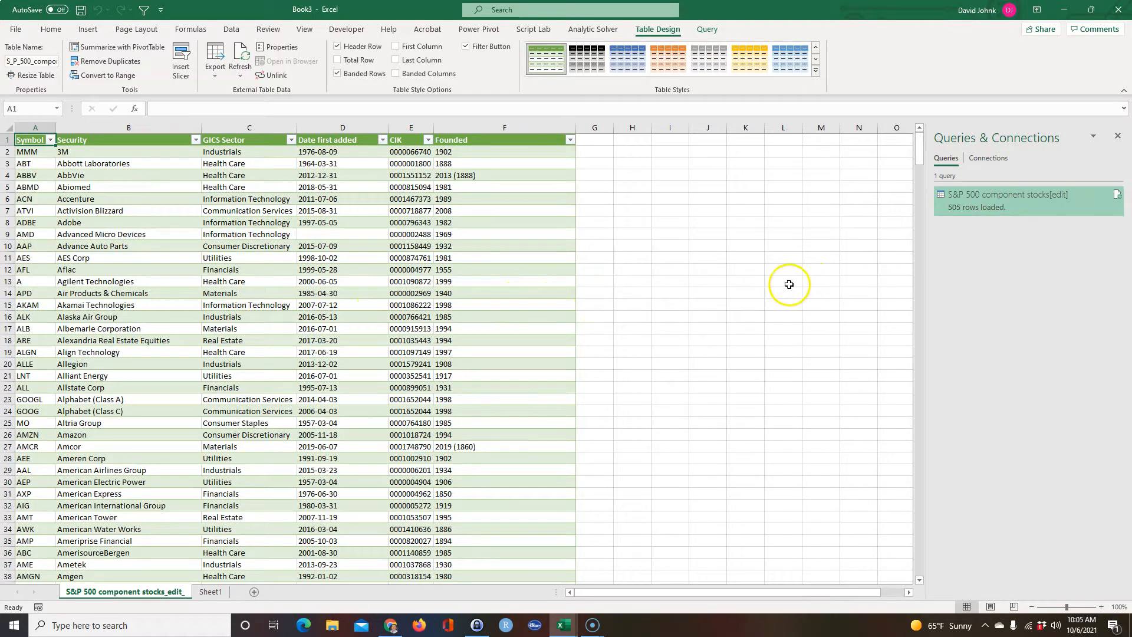
Try deleting the Security column from the loaded worksheet table, and undo the deletion.
left_click(269, 335)
left_click(236, 293)
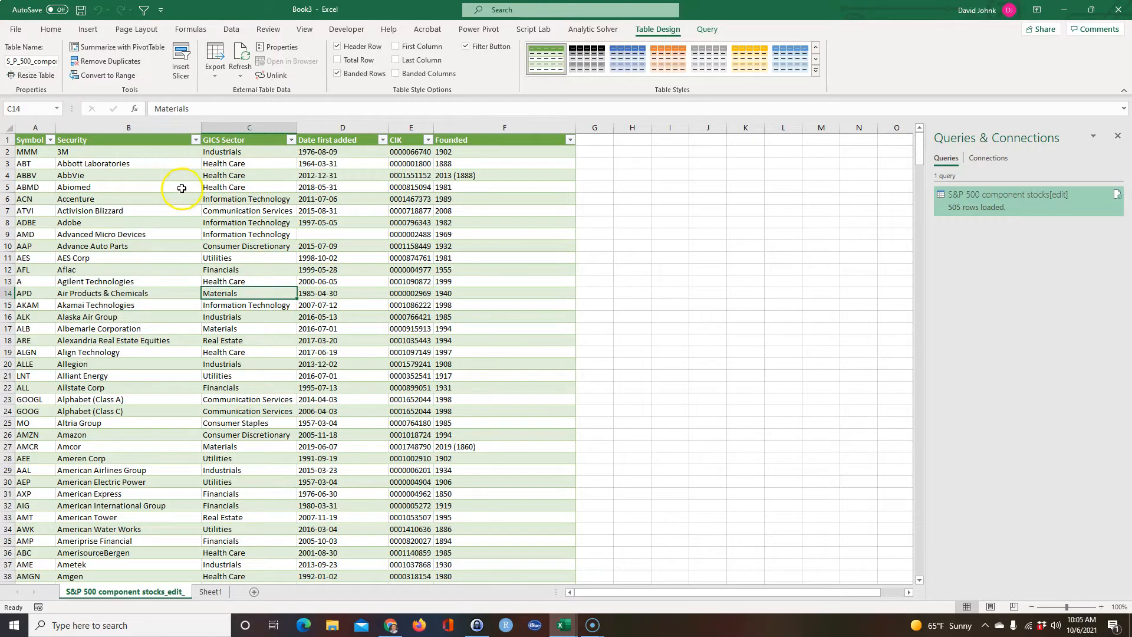
left_click(128, 141)
right_click(130, 133)
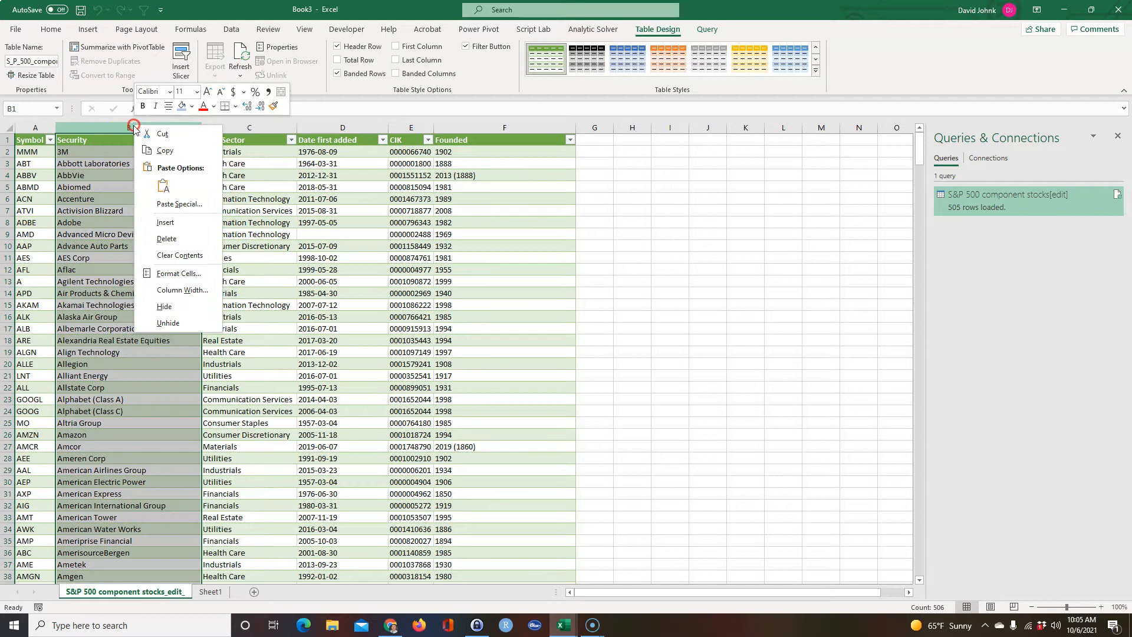
left_click(166, 240)
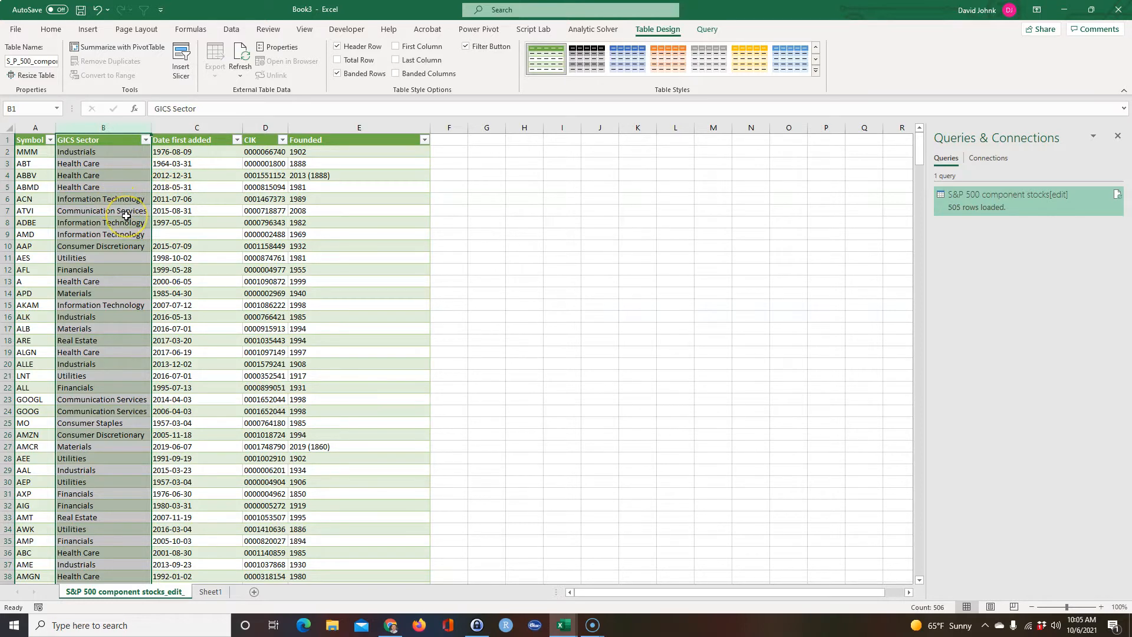
key("ctrl+z")
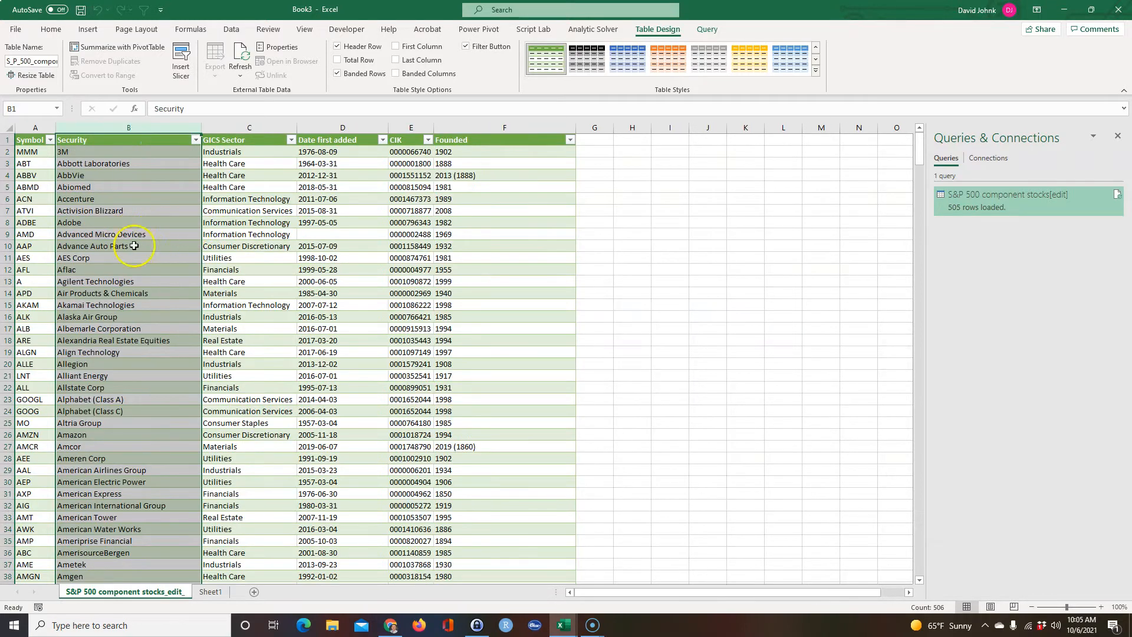
left_click(181, 234)
left_click(245, 226)
left_click(322, 183)
left_click(472, 235)
left_click(323, 264)
left_click(218, 327)
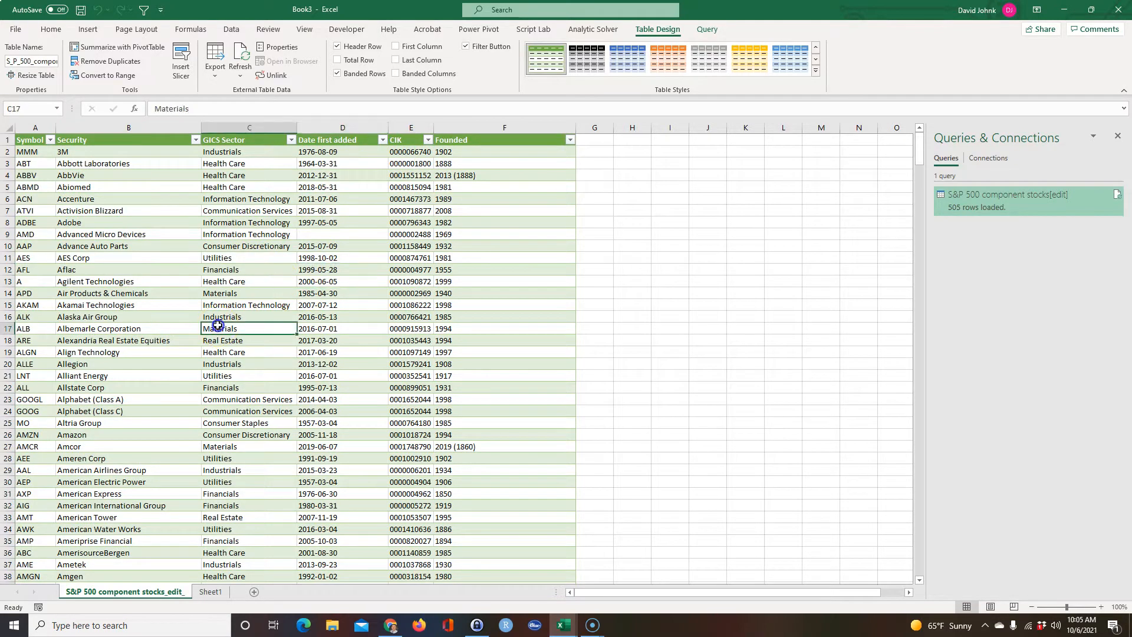
left_click(122, 270)
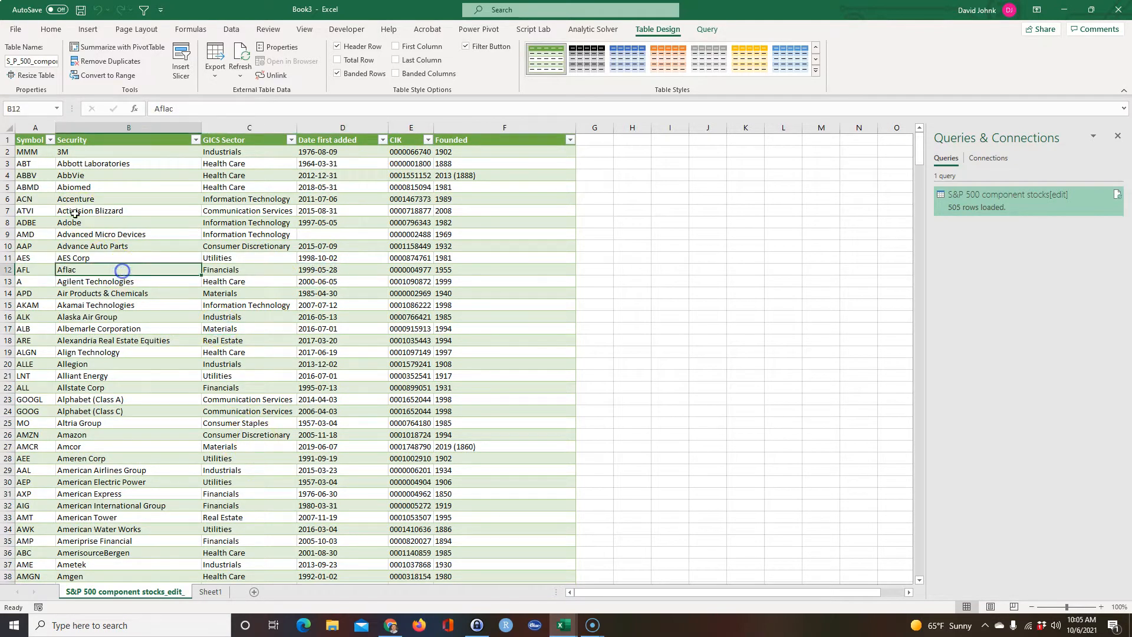
Copy the table's columns A through F and paste them as values only starting at cell H1.
left_click(29, 138)
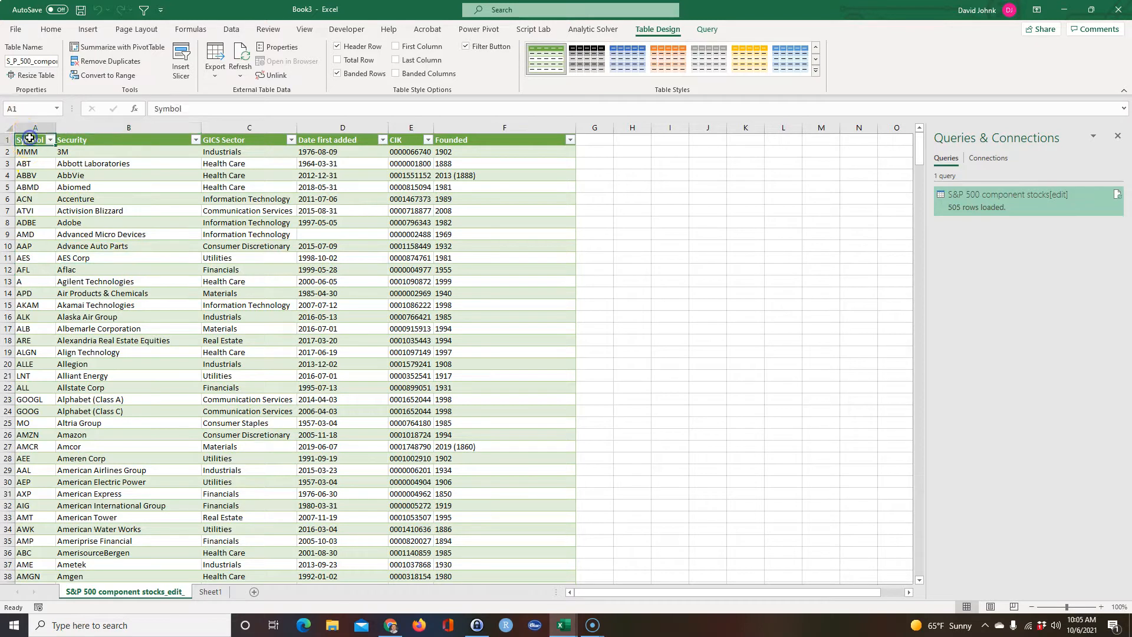
left_click(59, 223)
left_click(32, 135)
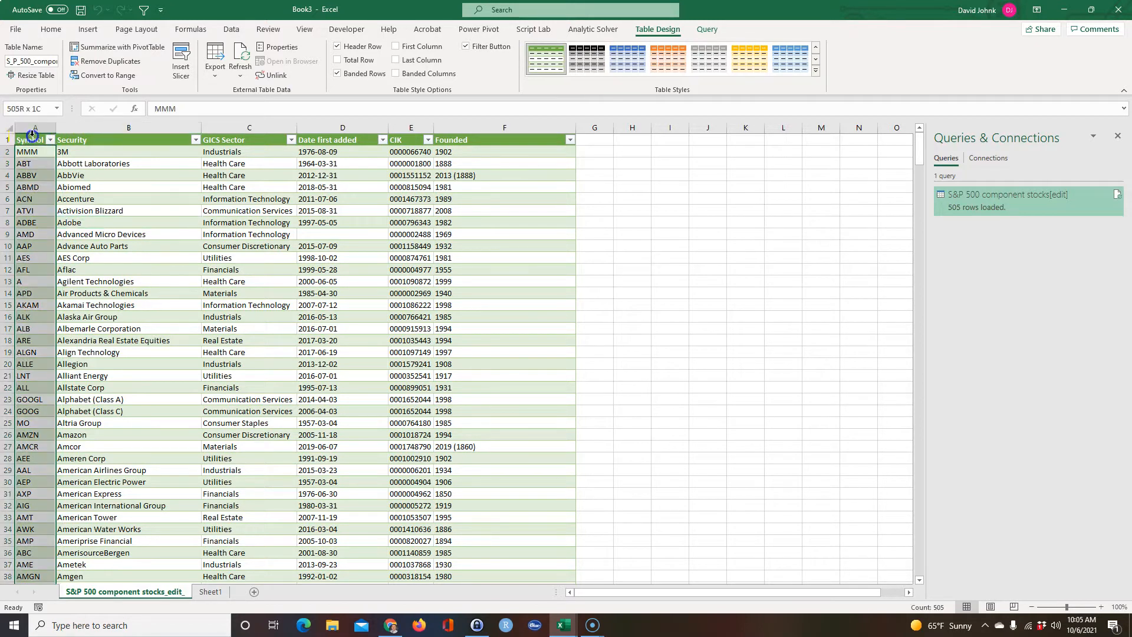
left_click_drag(38, 127, 489, 119)
right_click(392, 184)
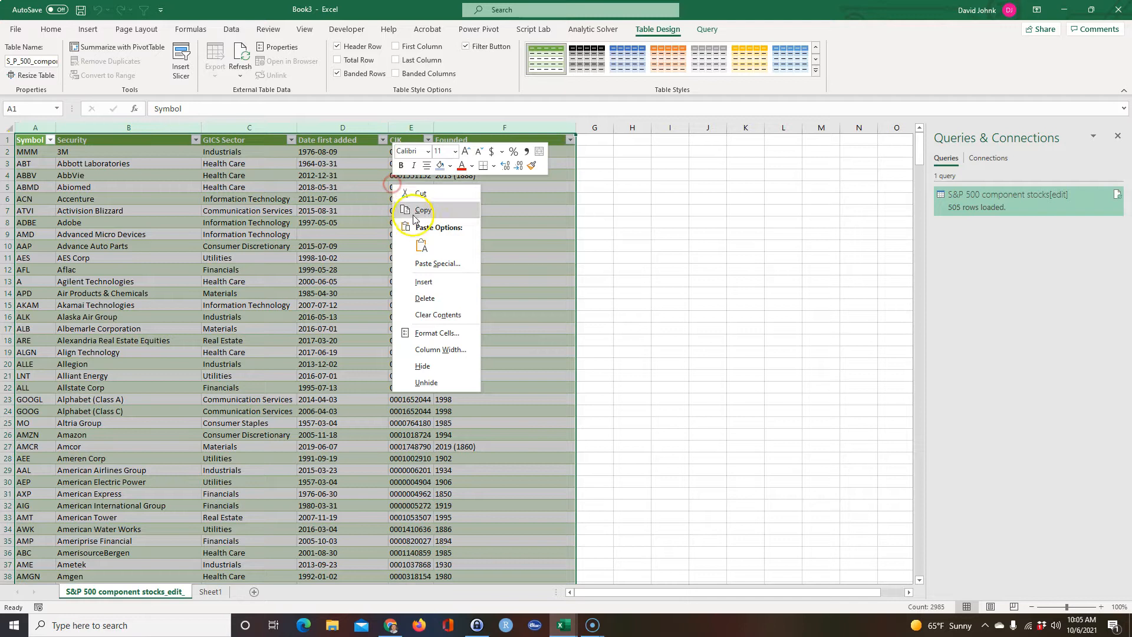
left_click(423, 211)
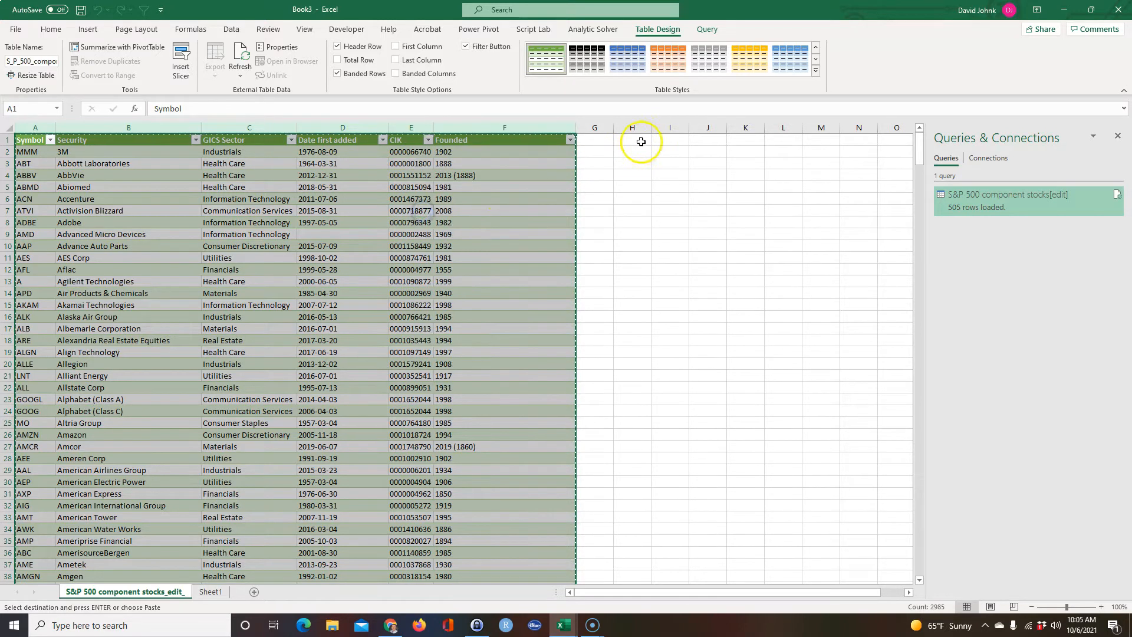
left_click(634, 139)
right_click(644, 141)
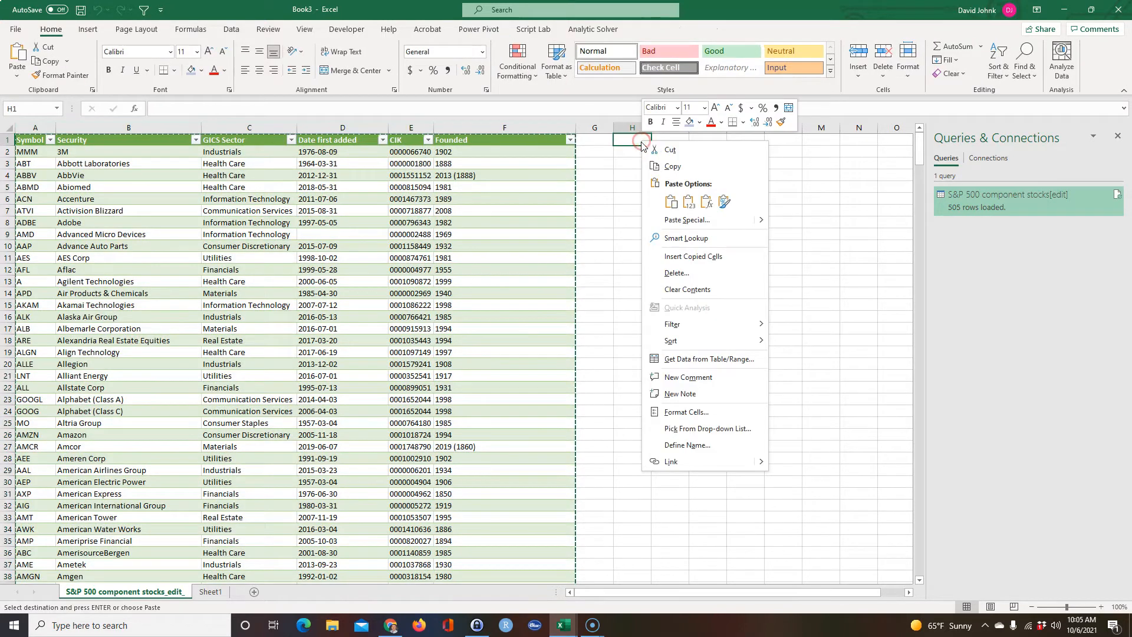
left_click(687, 202)
left_click(707, 328)
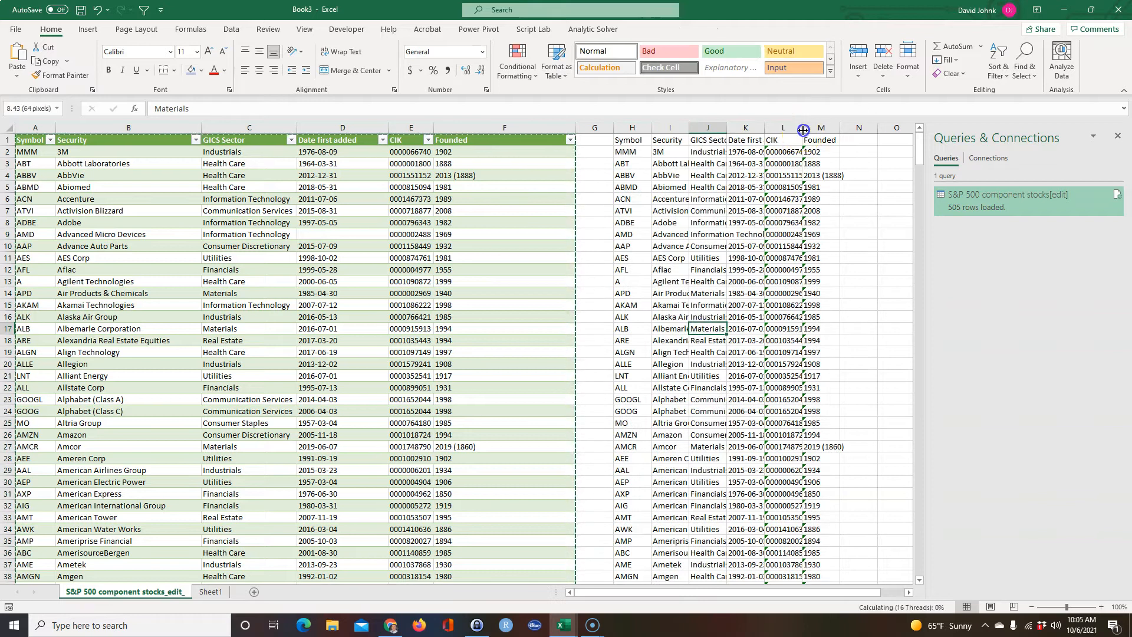
Auto-fit the widths of the pasted CIK and Founded columns, L and M.
double_click(802, 127)
double_click(847, 128)
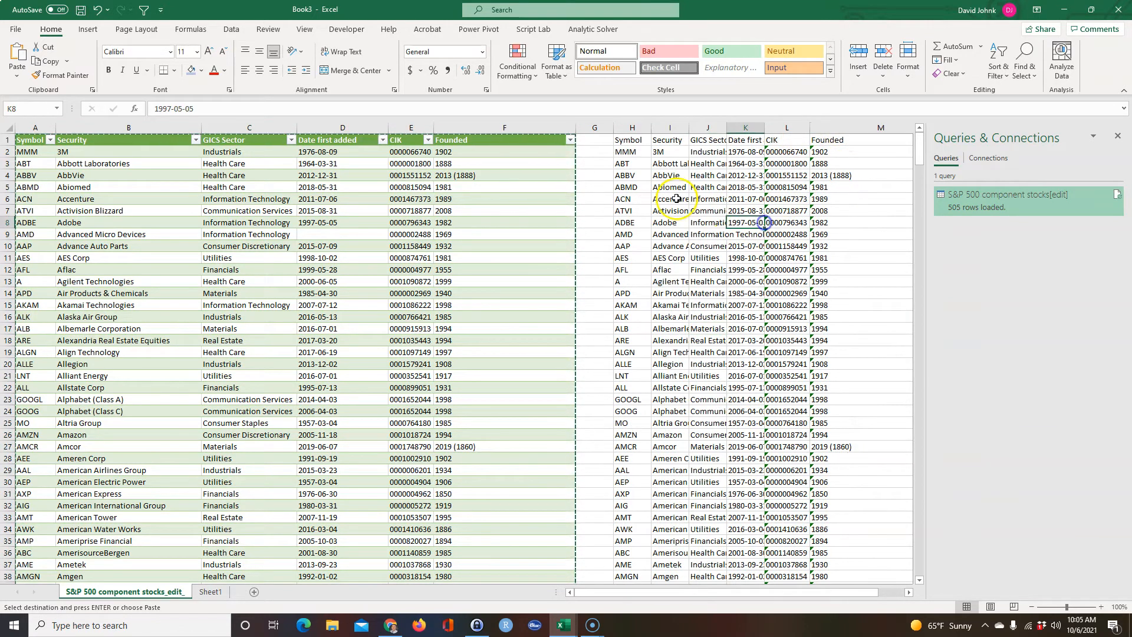
Try to copy the entire Symbol column H and paste it transposed at cell B1 of Sheet1.
left_click(628, 127)
right_click(628, 127)
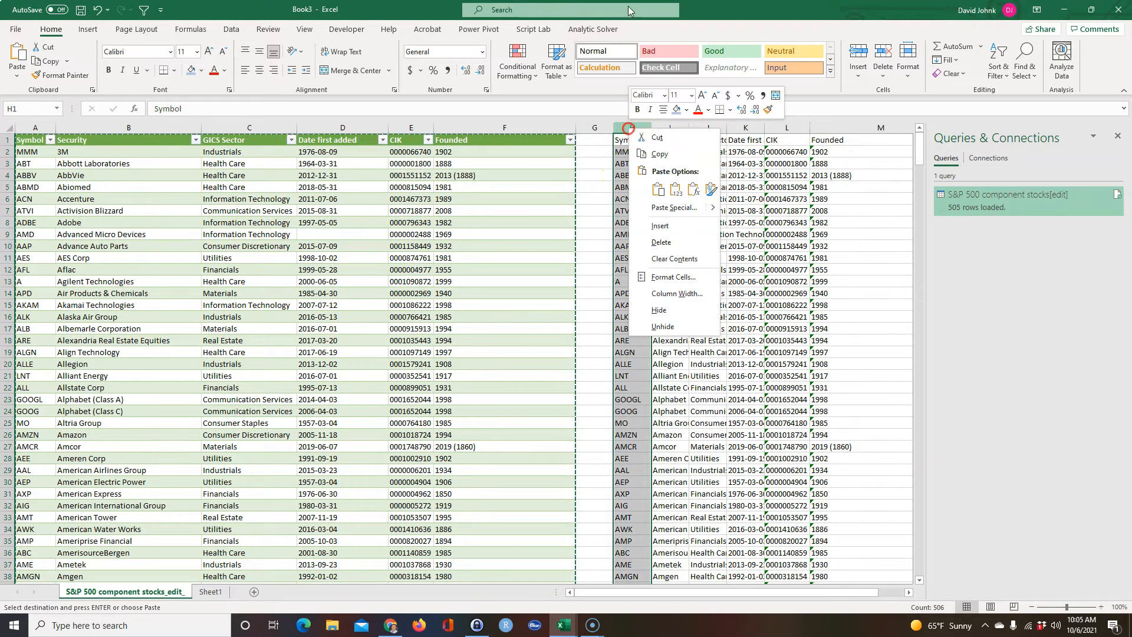
left_click(659, 154)
left_click(204, 593)
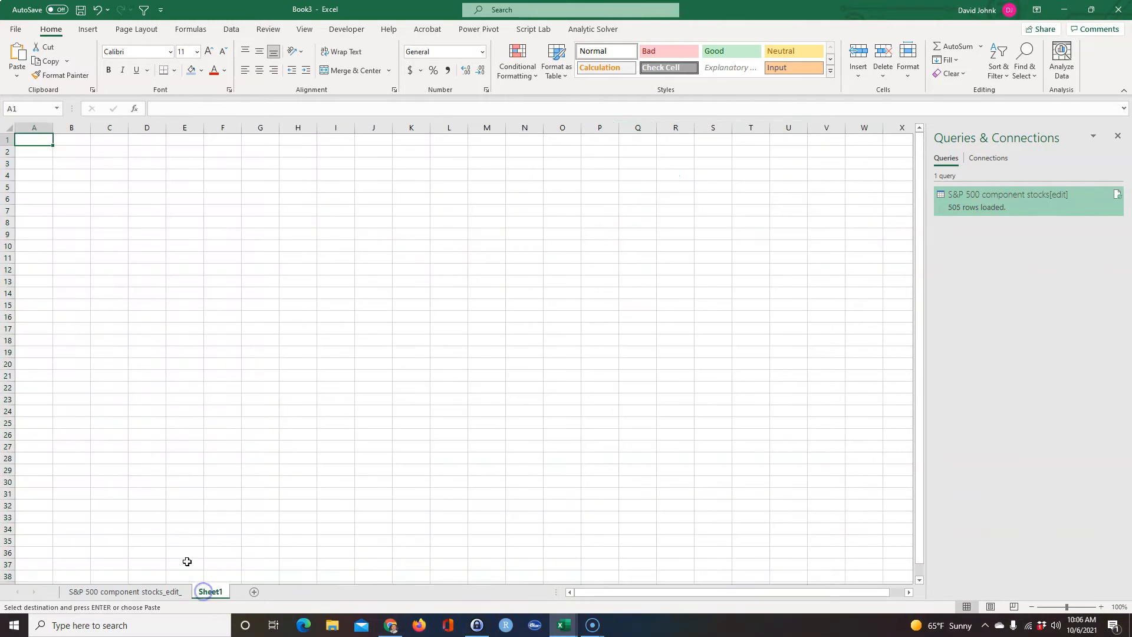
left_click(70, 139)
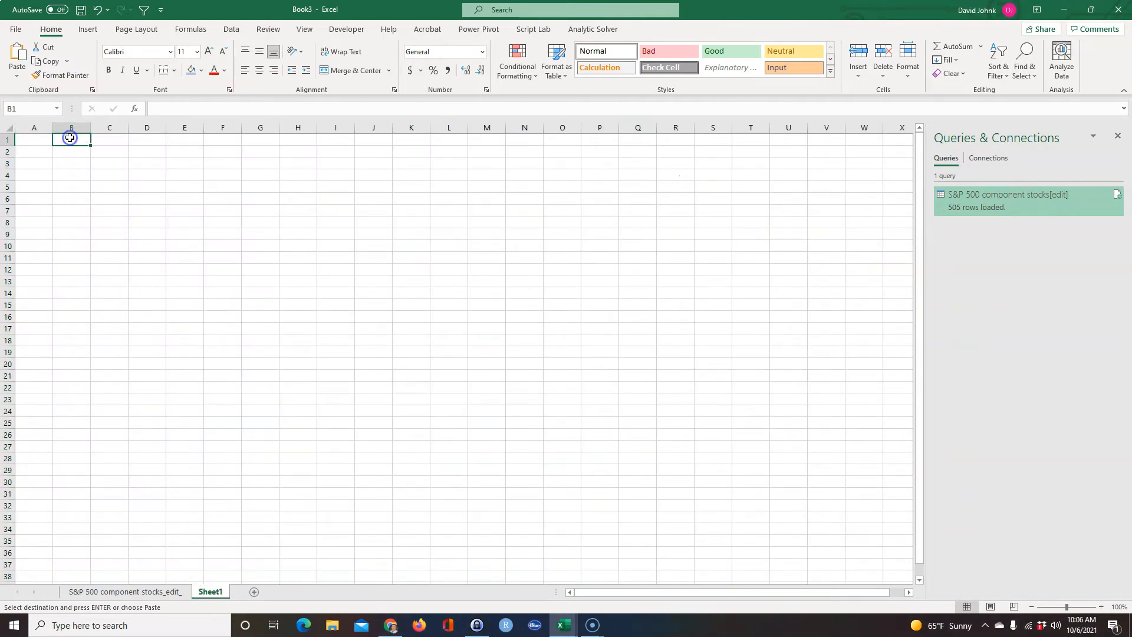
right_click(69, 138)
left_click(142, 202)
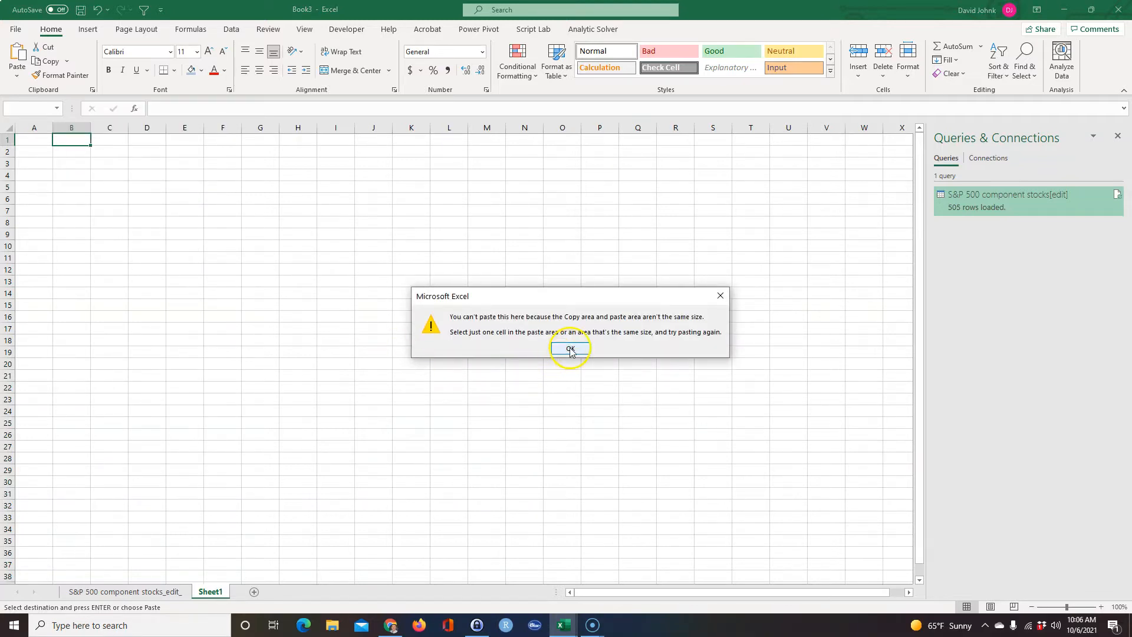
left_click(571, 349)
Copy only the ticker symbols from H2 down to the end of the list and paste them transposed at cell B1 of Sheet1.
left_click(164, 591)
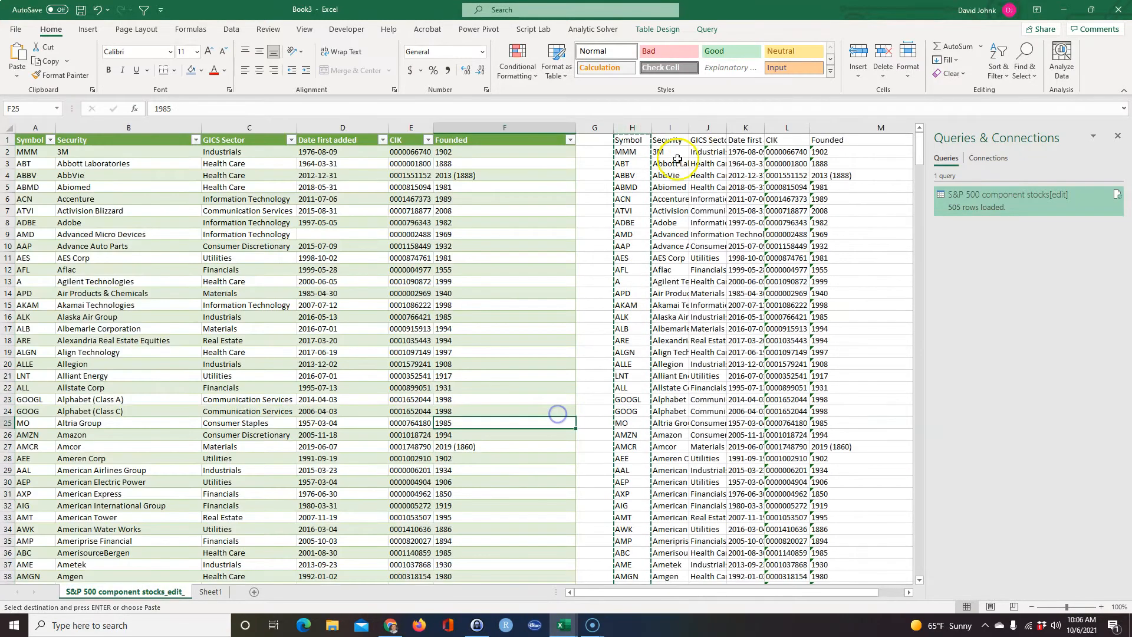
left_click(626, 163)
key("Escape")
left_click_drag(631, 152, 641, 224)
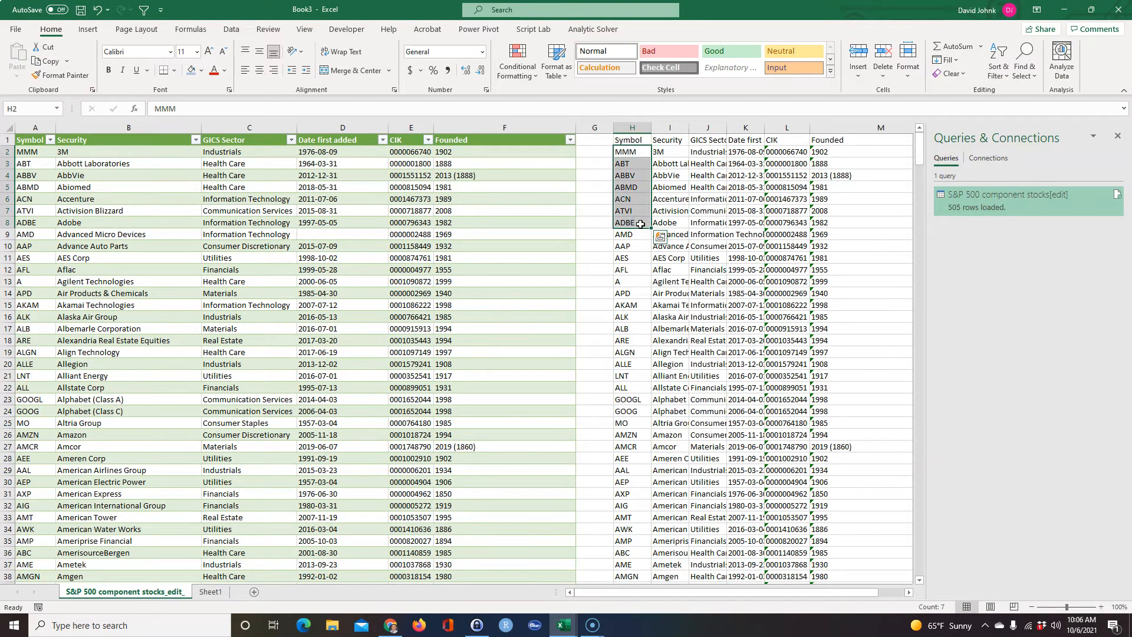
key("shift+Down")
right_click(625, 258)
left_click(632, 268)
scroll(354, 413, "up", 20)
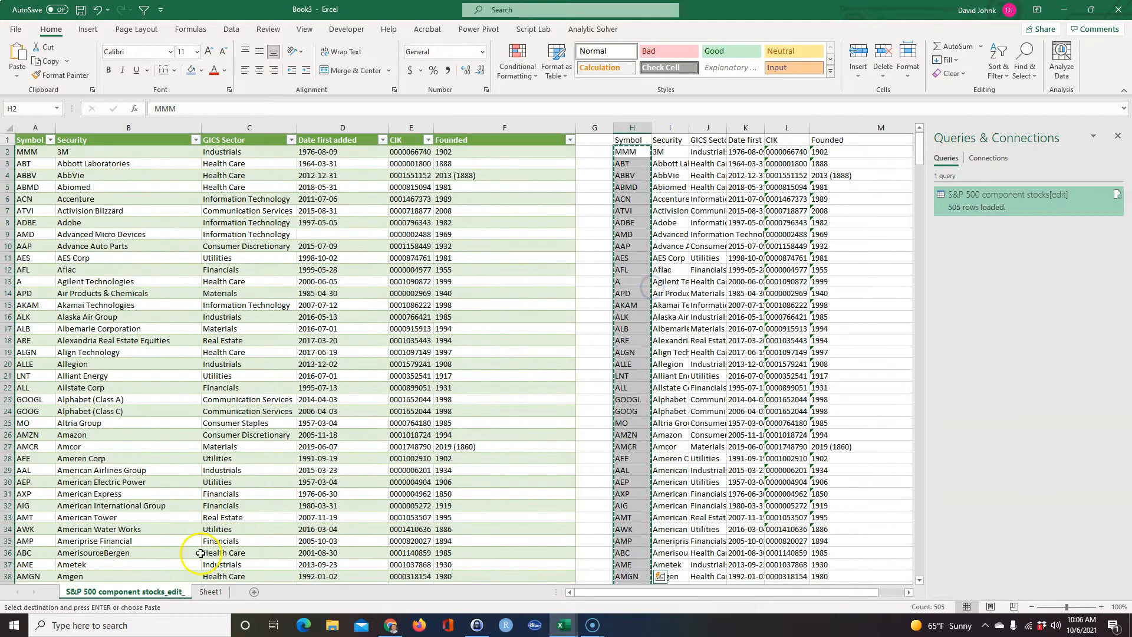
left_click(210, 591)
right_click(71, 138)
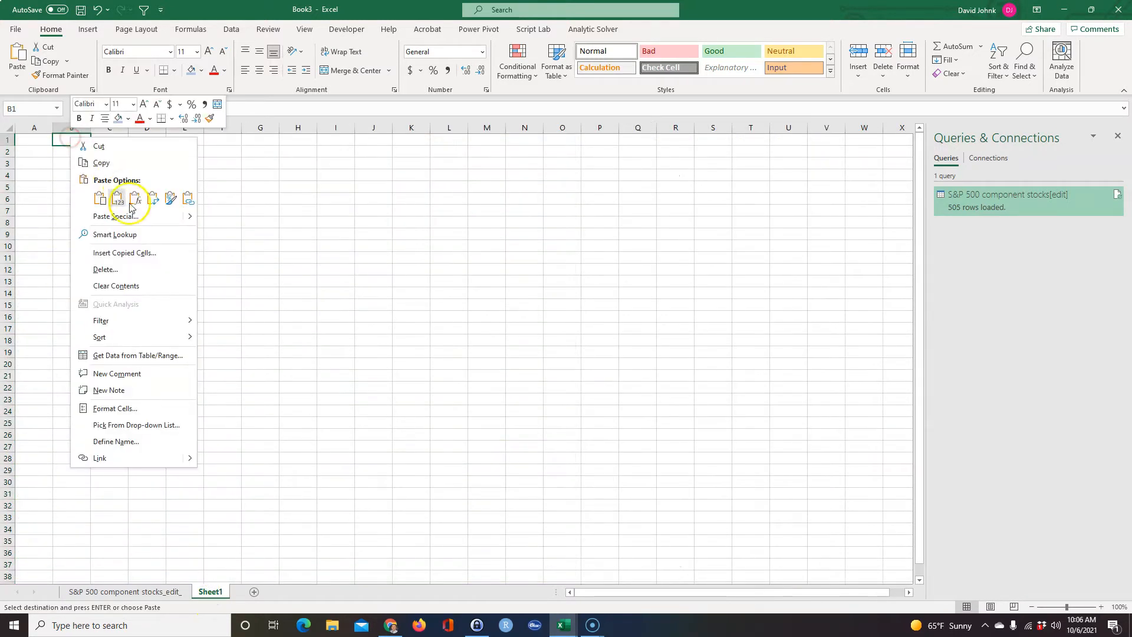
left_click(152, 201)
left_click(244, 304)
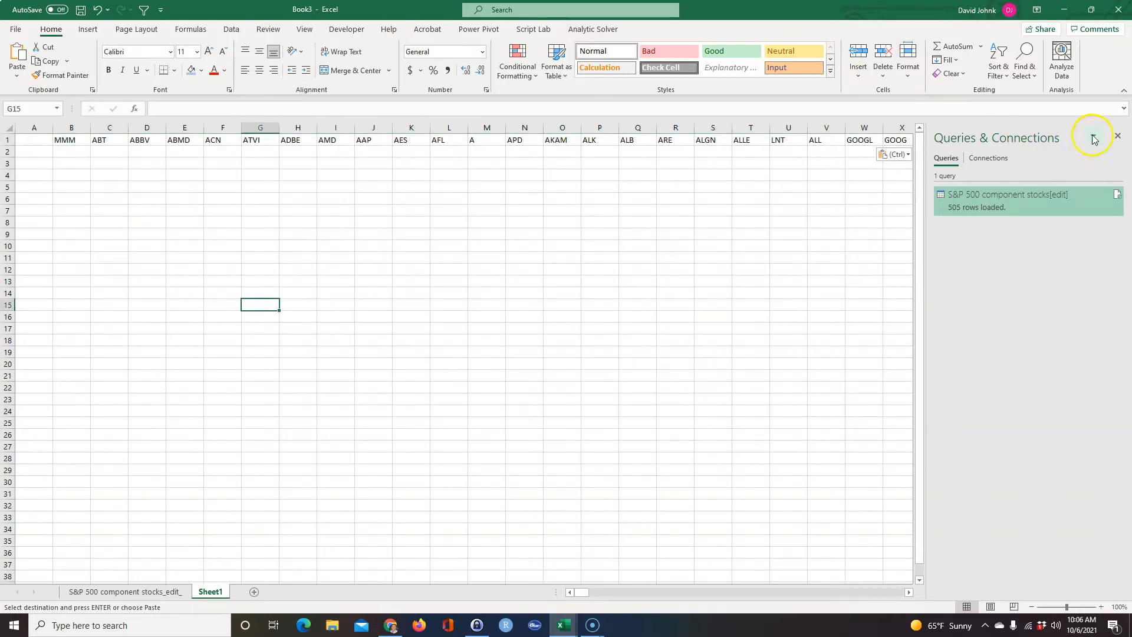
Close the Queries & Connections pane and insert three blank rows above the row of ticker symbols.
left_click(1118, 136)
left_click(711, 222)
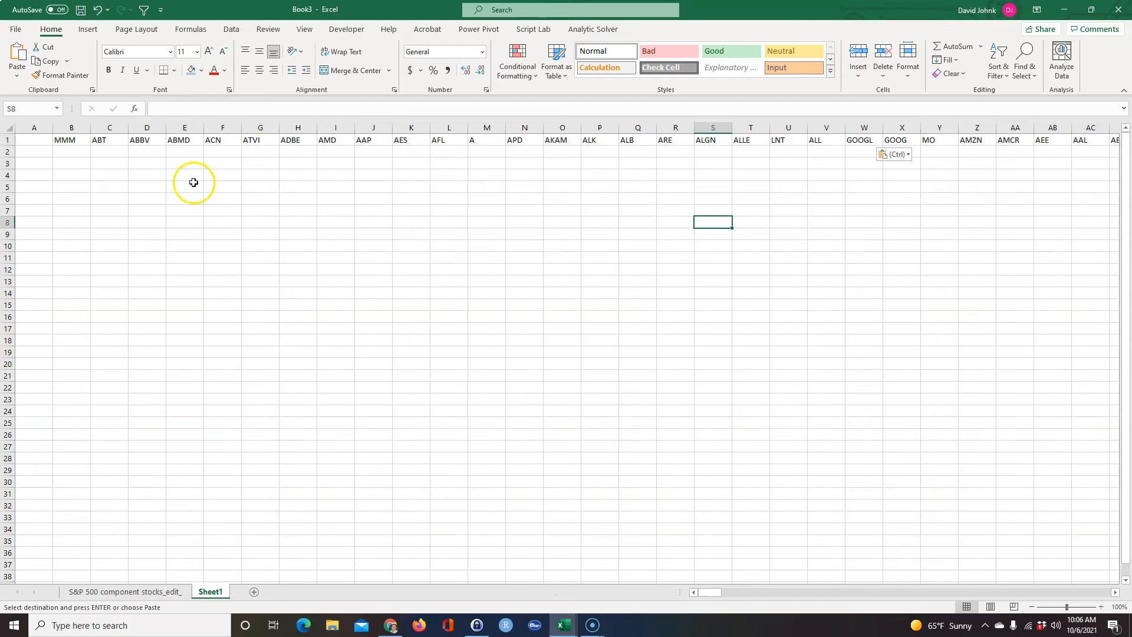
mouse_move(8, 140)
left_mouse_down()
mouse_move(7, 159)
mouse_move(9, 150)
left_mouse_up()
right_click(9, 150)
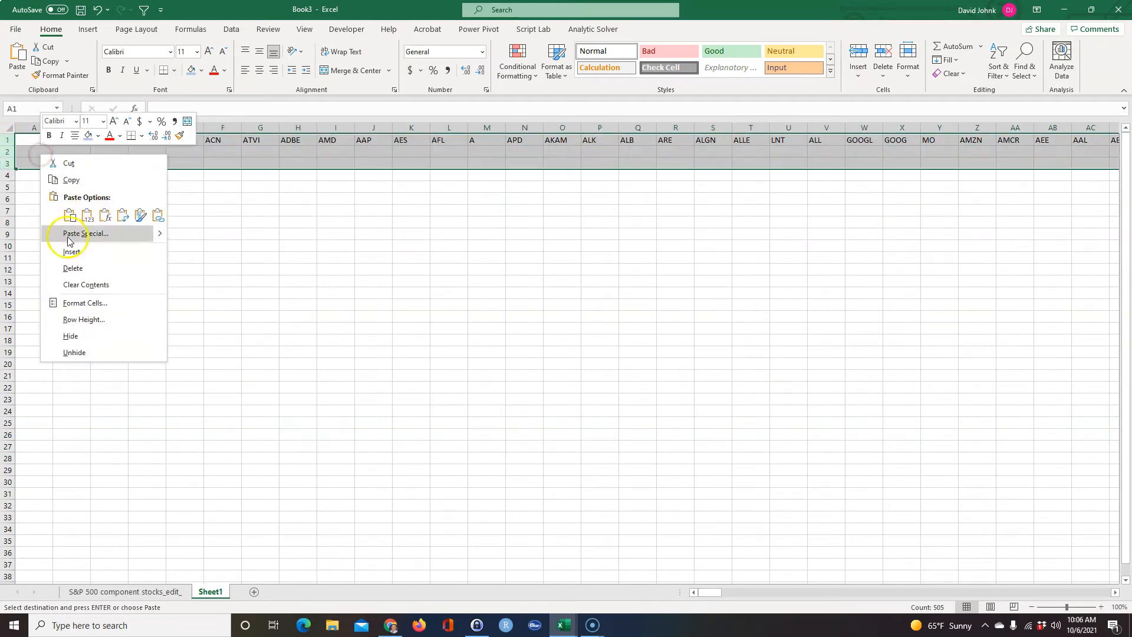
left_click(76, 249)
left_click(89, 269)
left_click(40, 151)
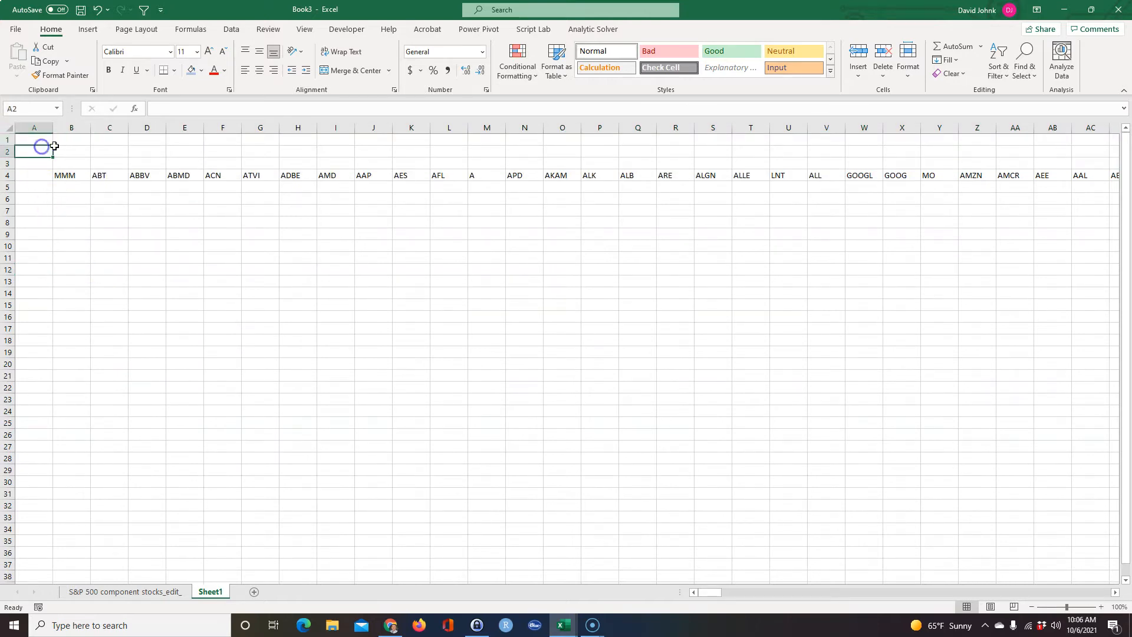
left_click(40, 187)
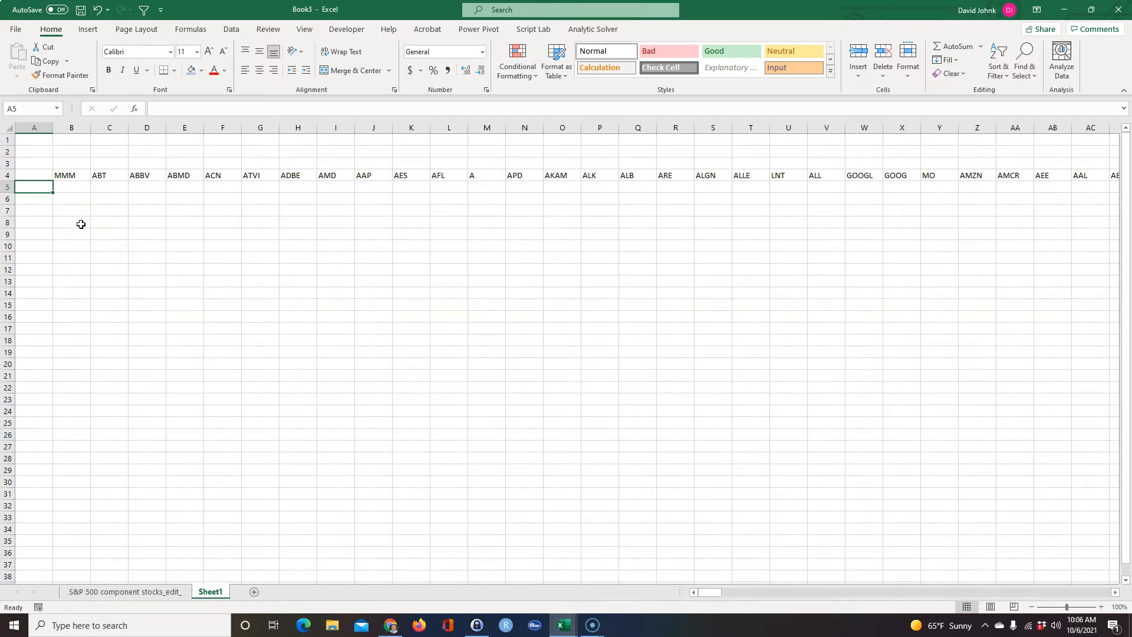
type("=stcl")
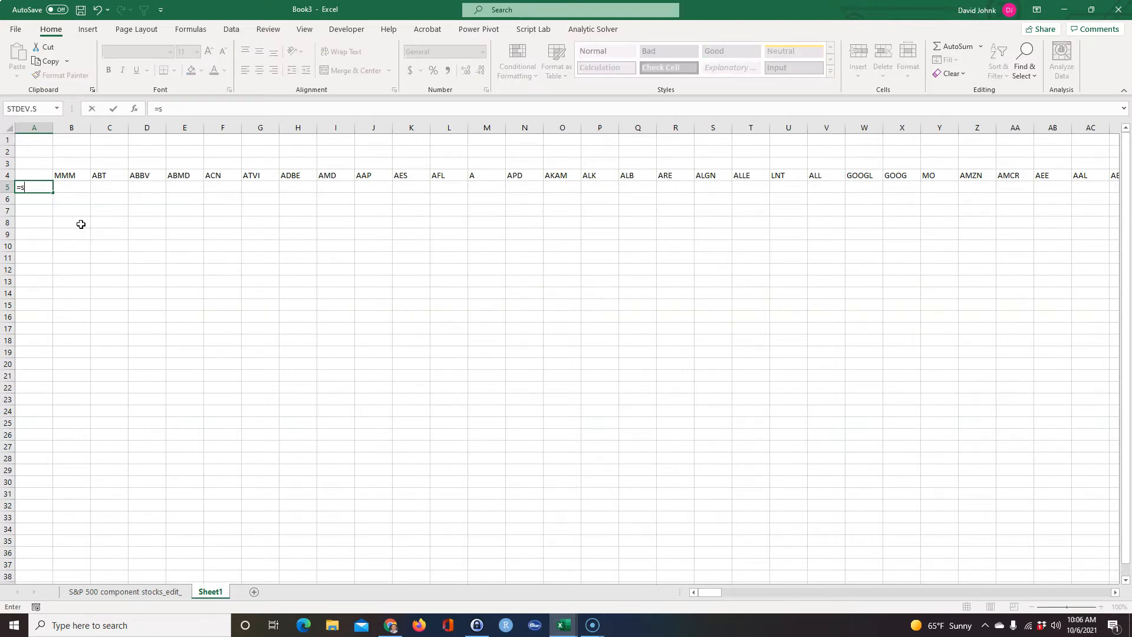
key("Escape")
scroll(367, 235, "right", 2)
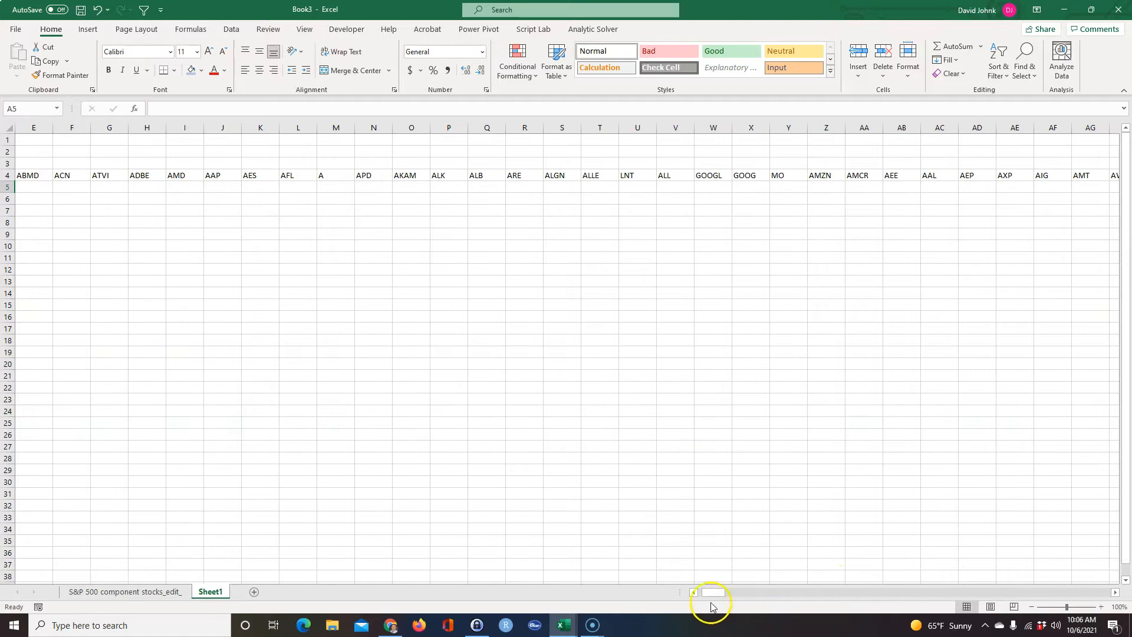
scroll(701, 599, "left", 2)
Enter the labels Start Date in cell A1 and End Date in cell A2.
left_click(39, 141)
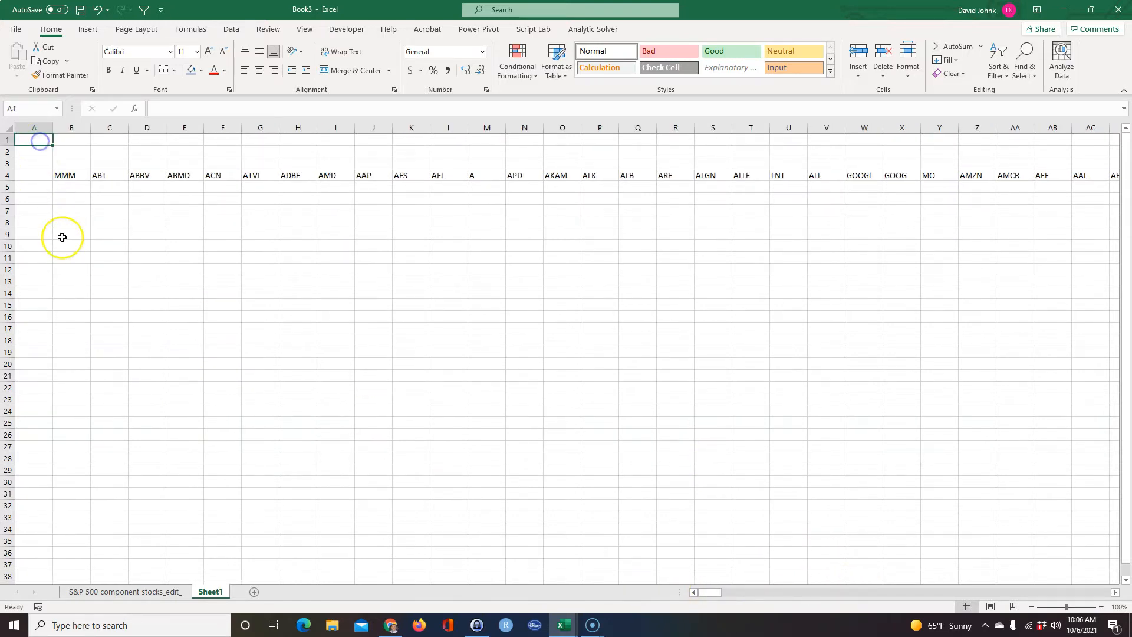
type("Start Date")
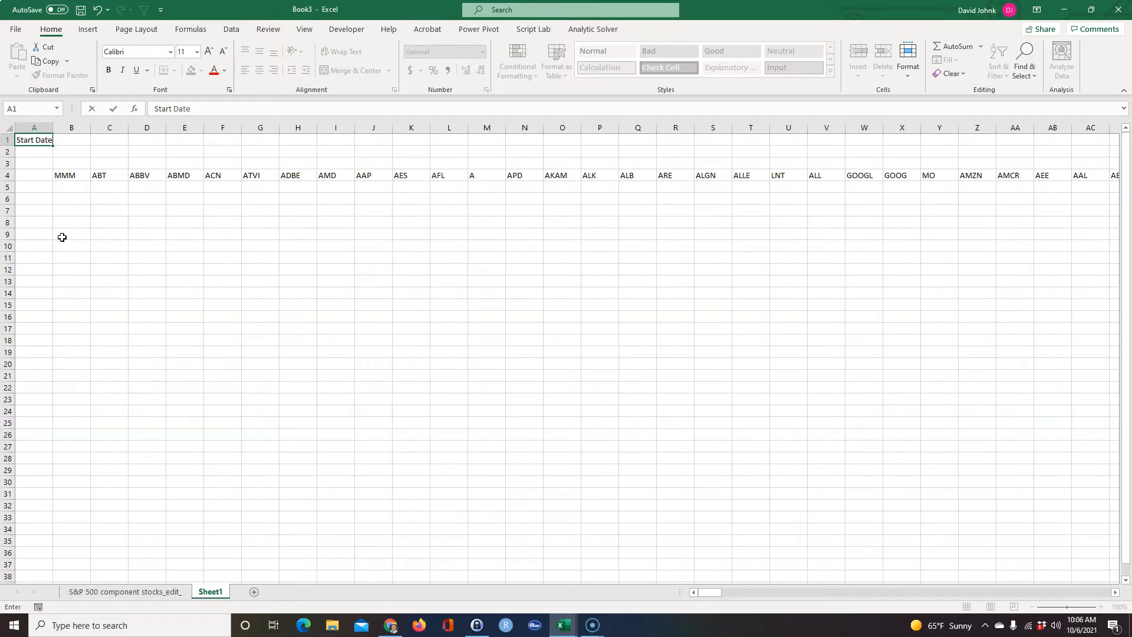
key("Return")
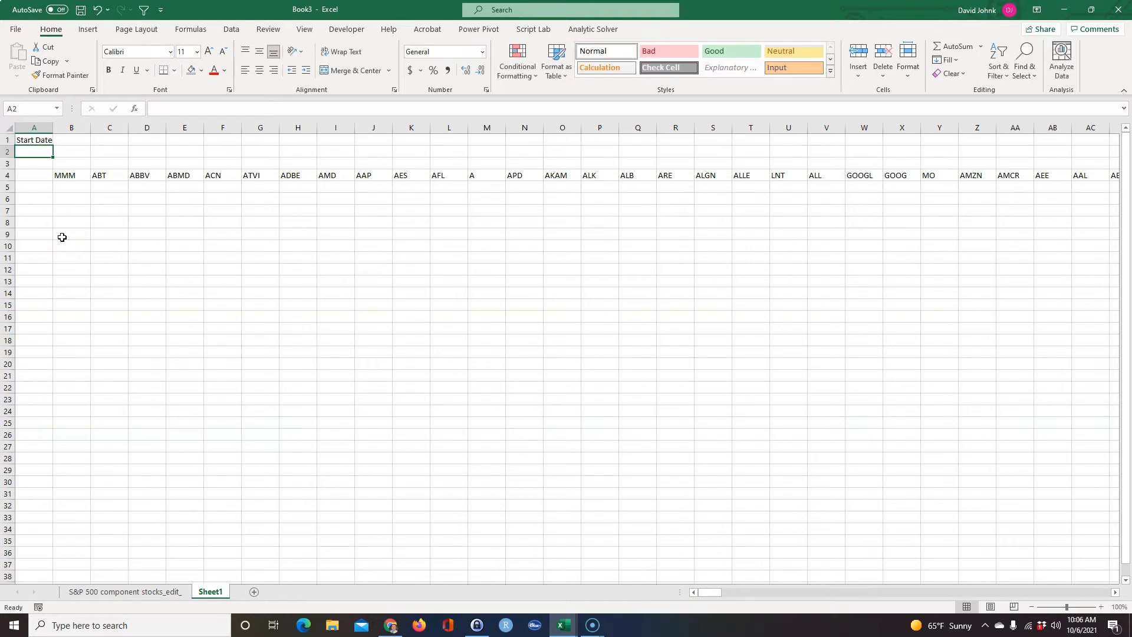
type("End Date")
key("Return")
Enter =TODAY()-61 as the start date in B1 and =TODAY() as the end date in B2.
key("Up")
key("Up")
key("Right")
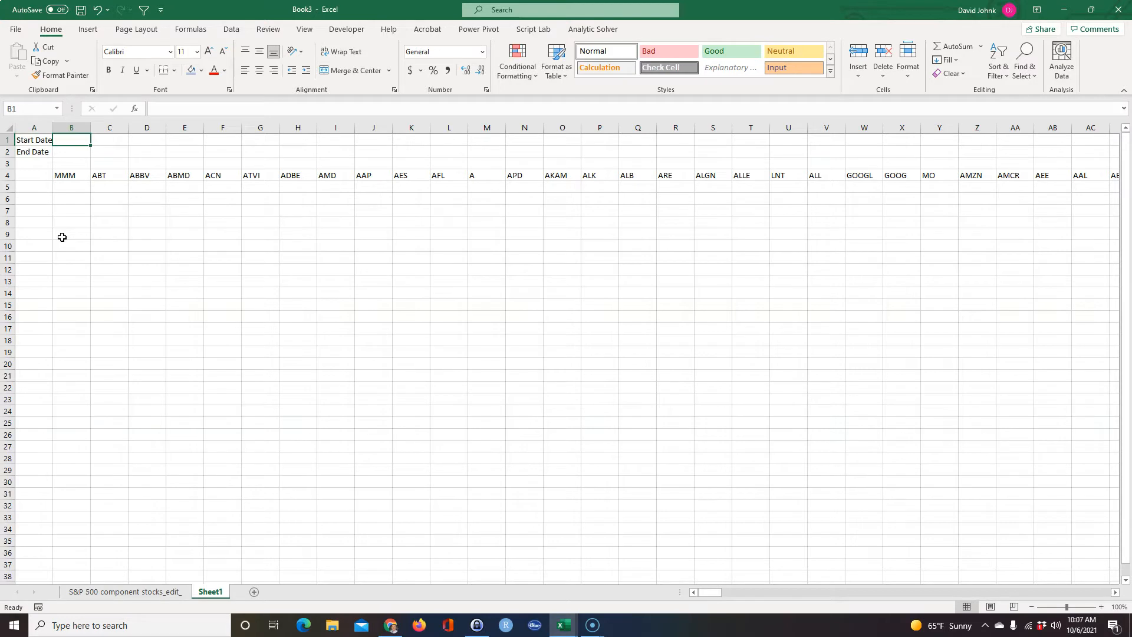
type("=today()-61")
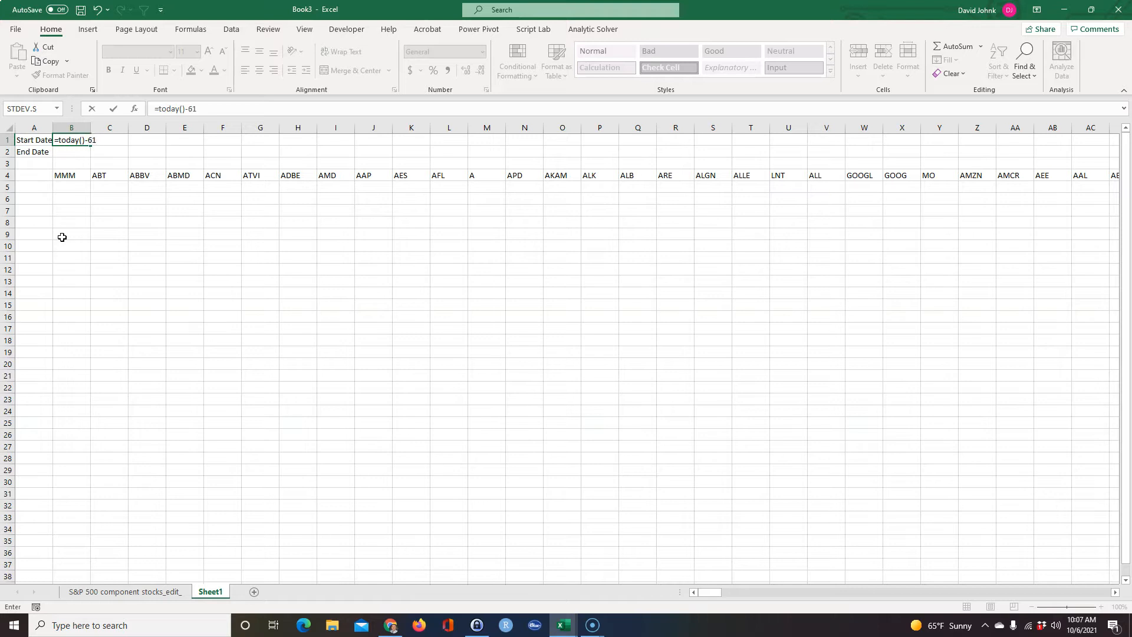
key("Return")
type("=")
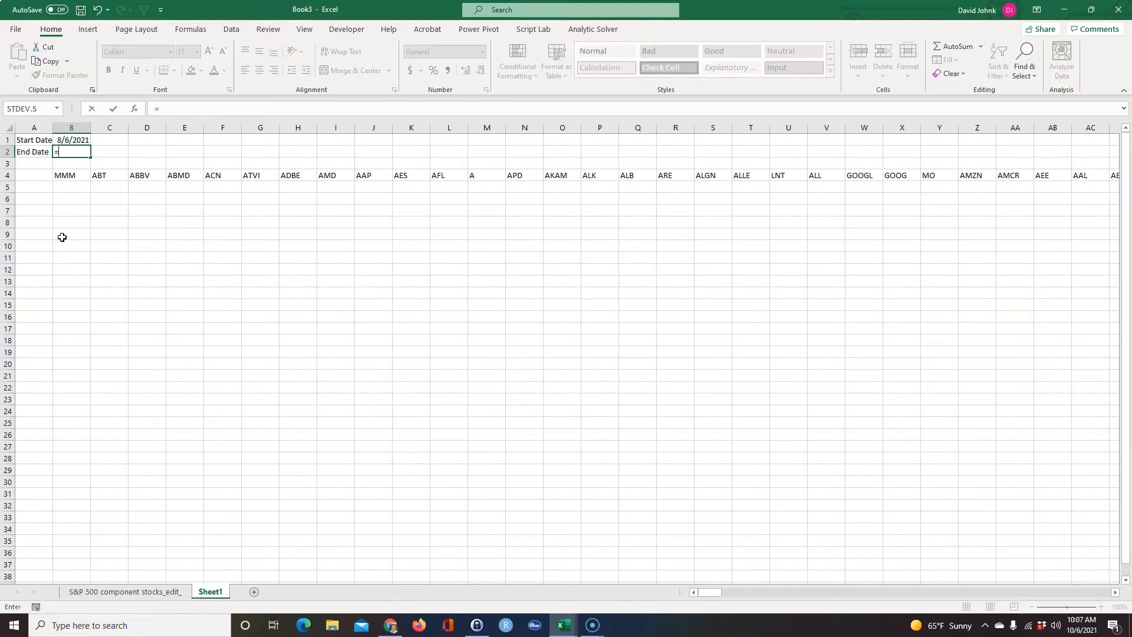
type("today(")
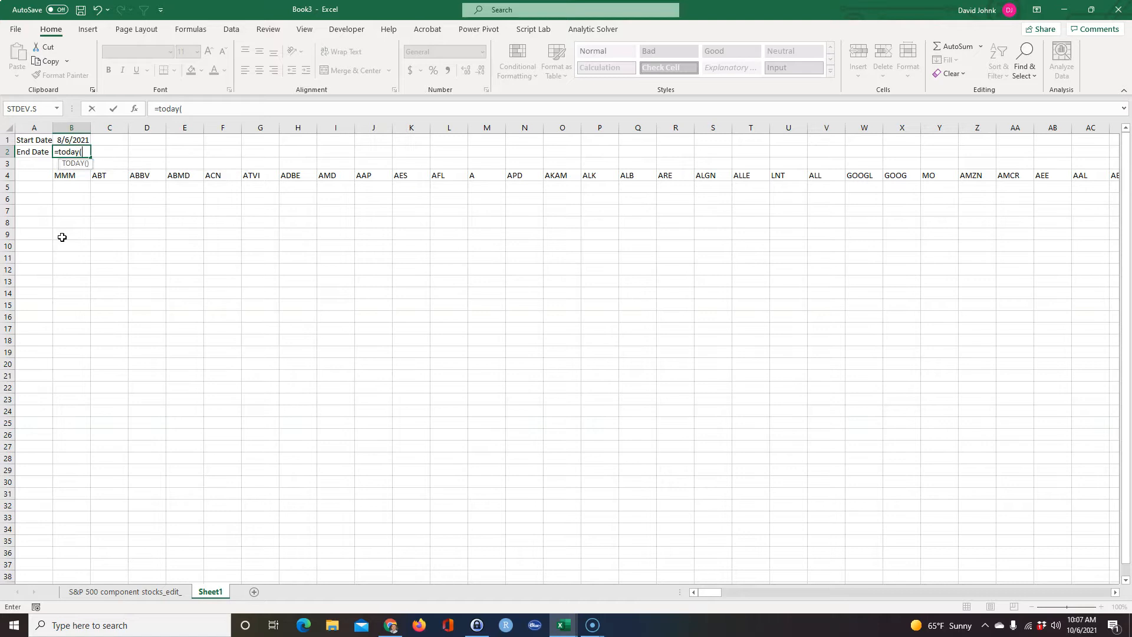
key("Return")
left_click(81, 222)
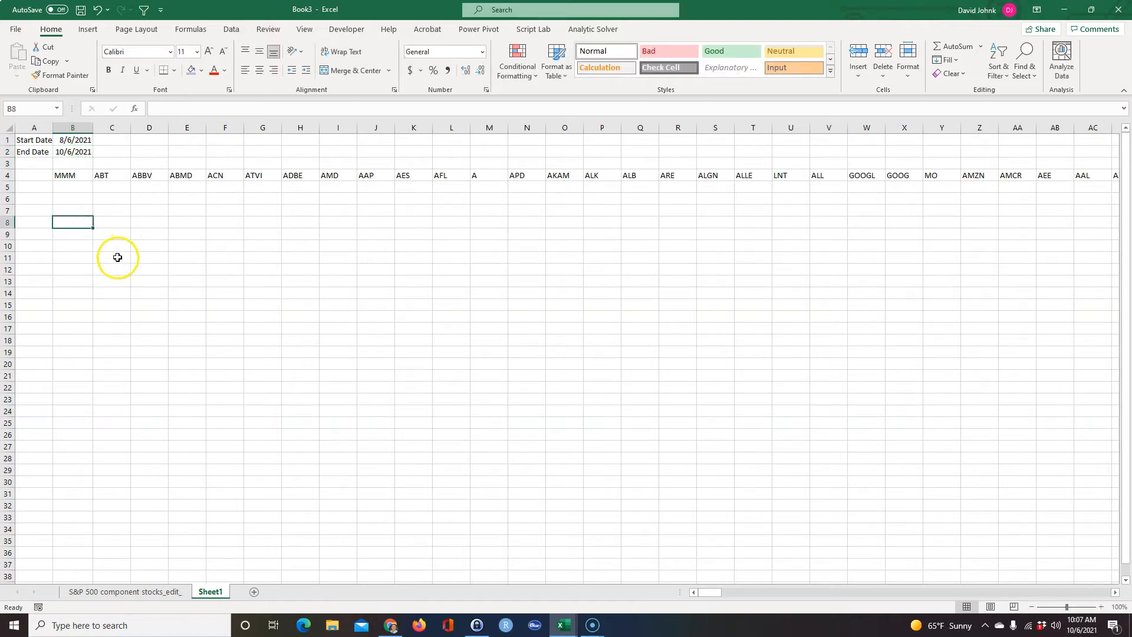
left_click_drag(74, 140, 71, 151)
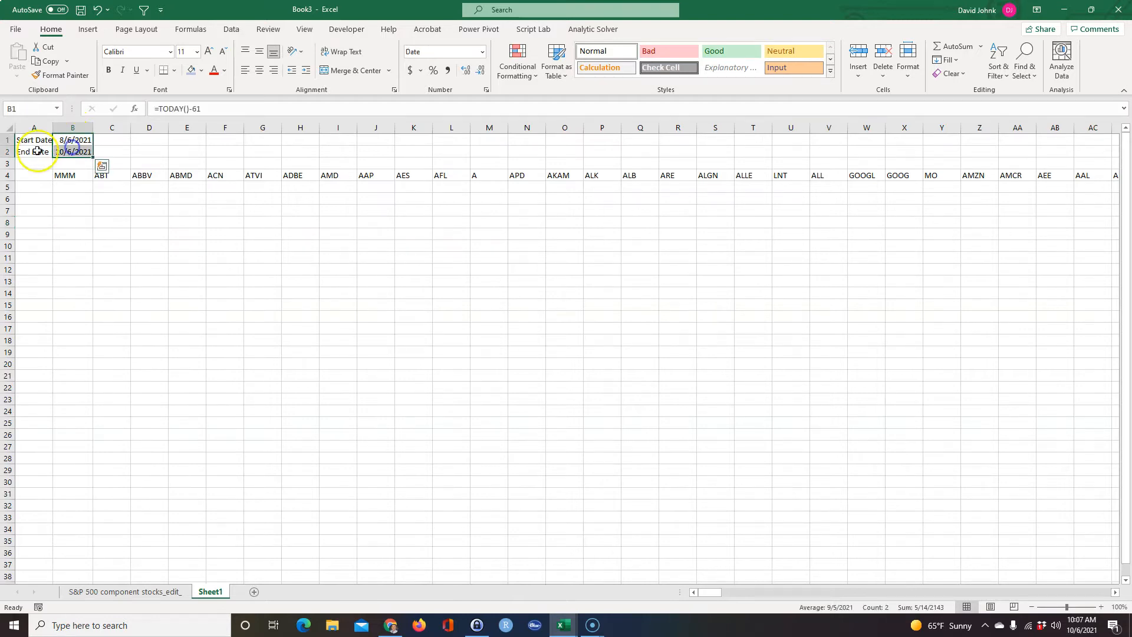
Enter =STOCKHISTORY(B4,B1,B2) in cell A5 to retrieve the MMM price history between the start and end dates.
left_click(35, 187)
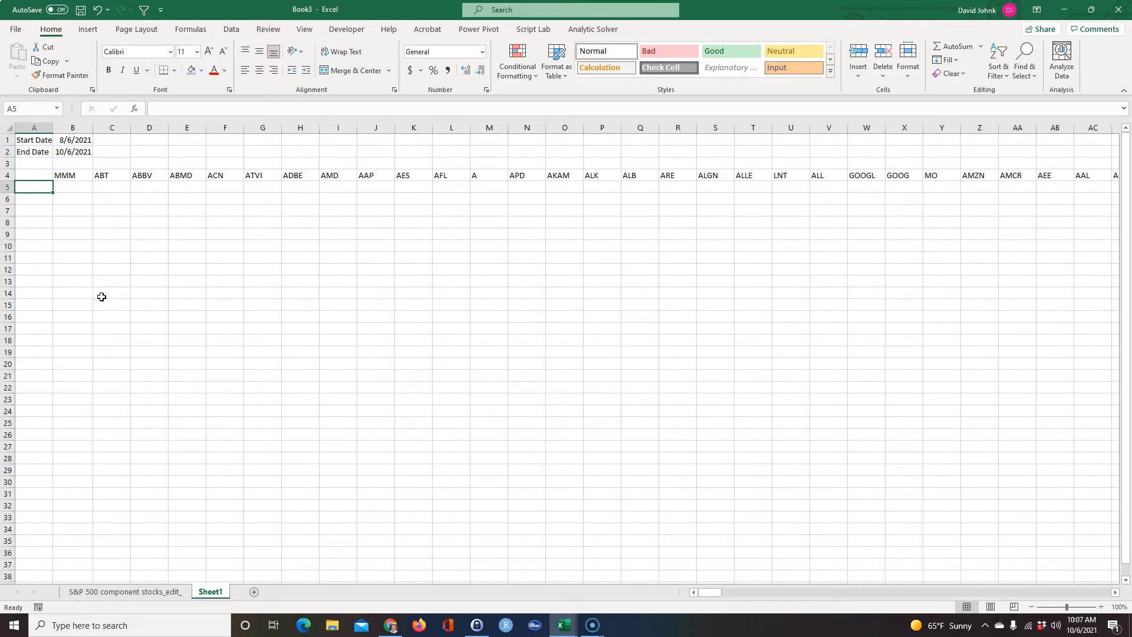
type("=")
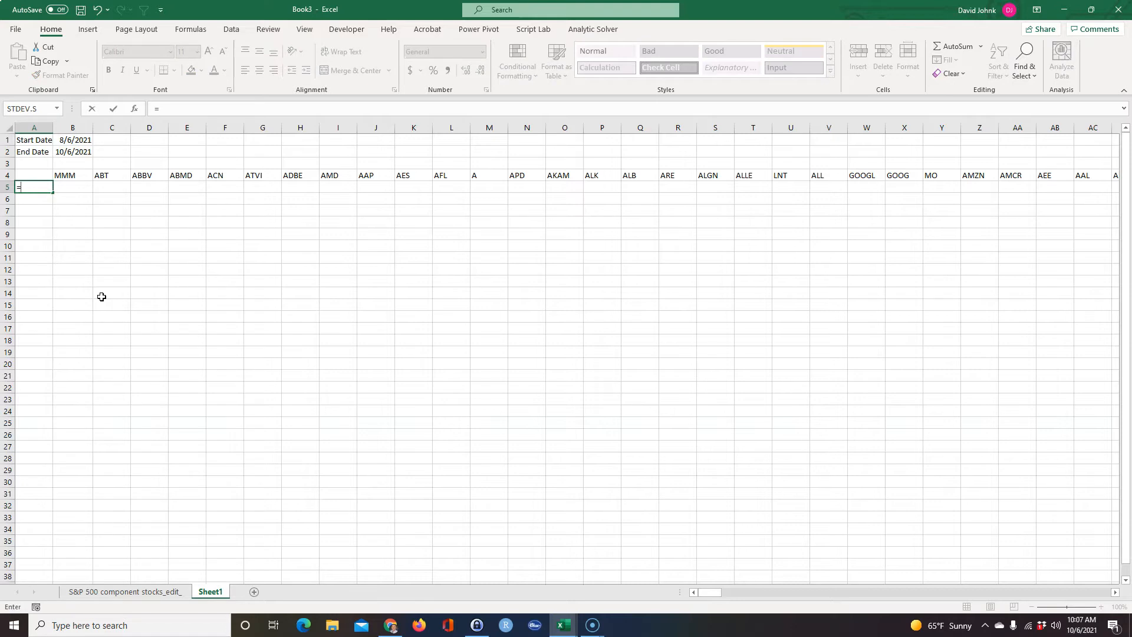
type("stock")
scroll(113, 282, "right", 1)
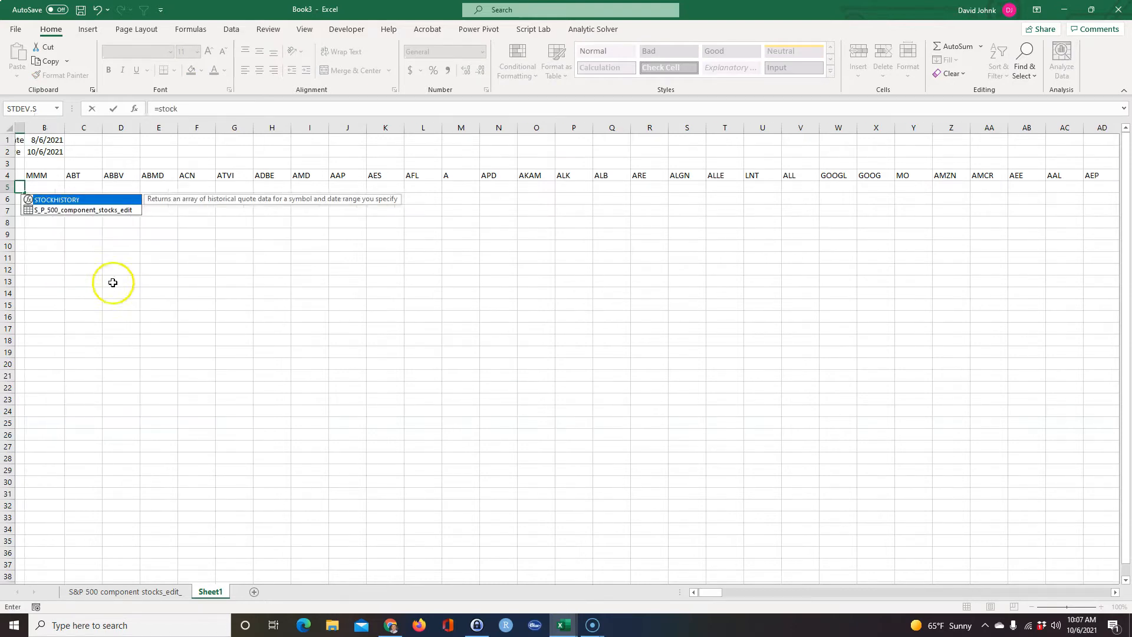
double_click(73, 202)
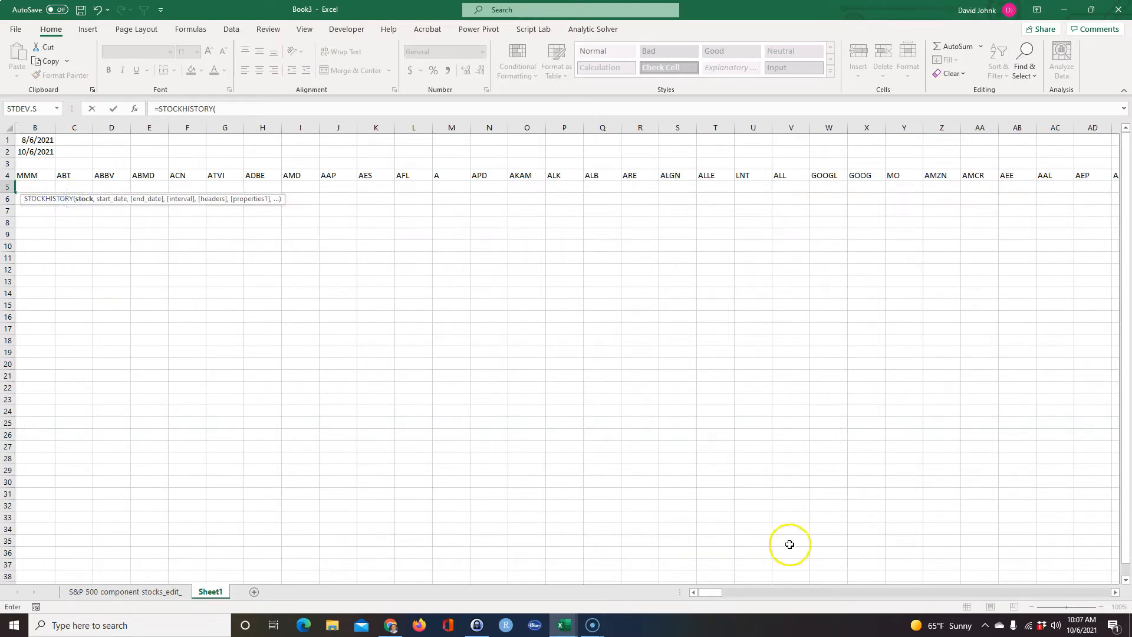
left_click_drag(709, 592, 627, 584)
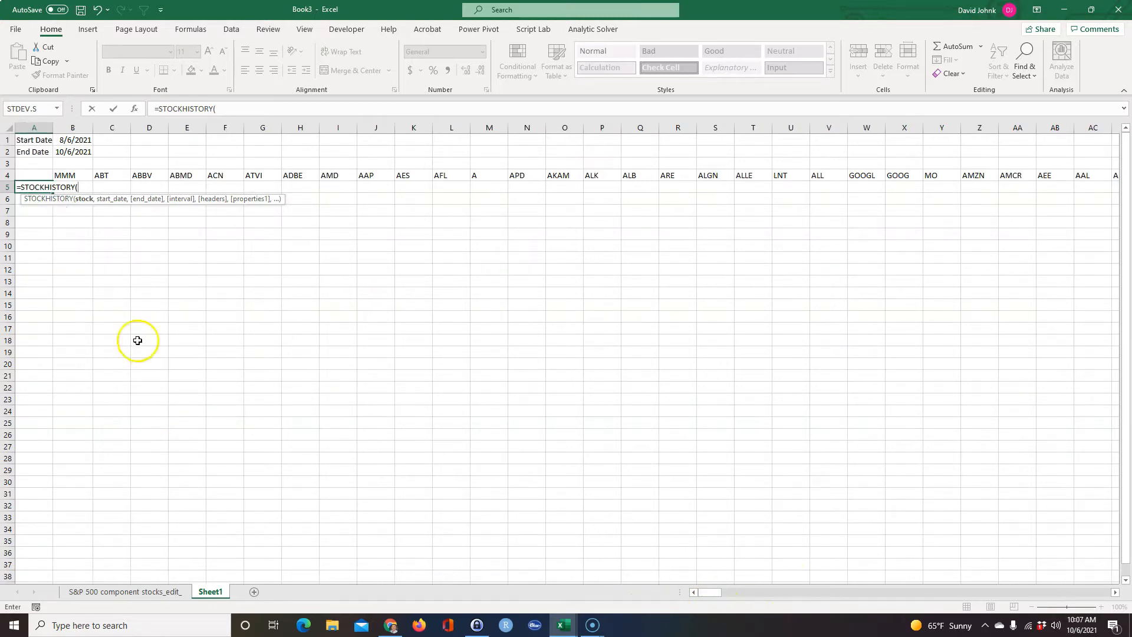
left_click(70, 175)
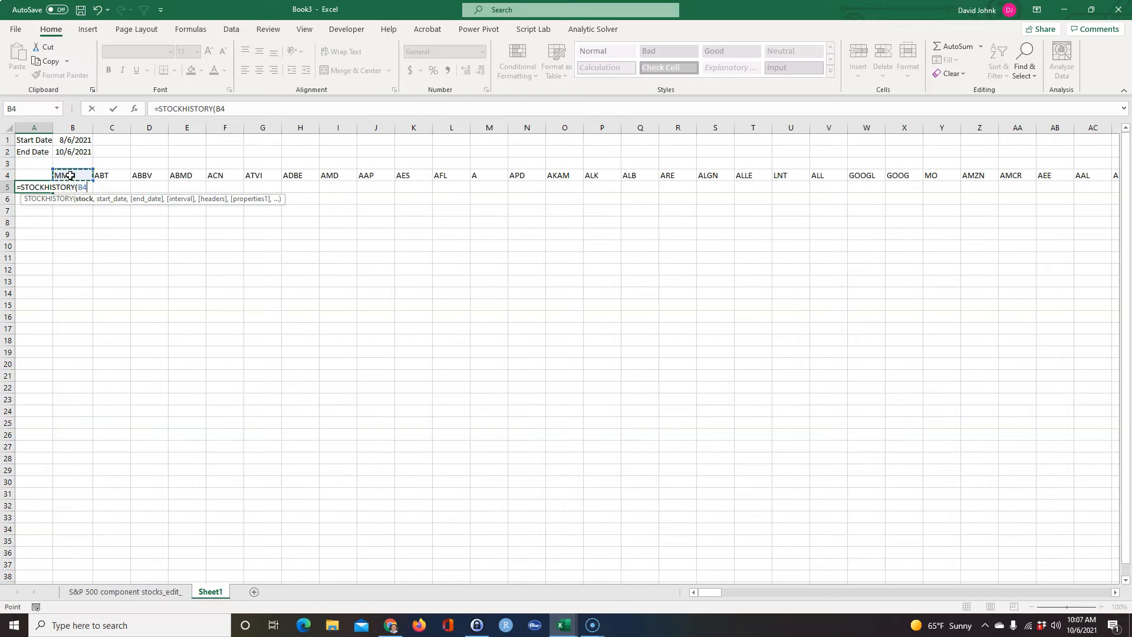
type(",")
left_click(70, 142)
type(",")
left_click(70, 151)
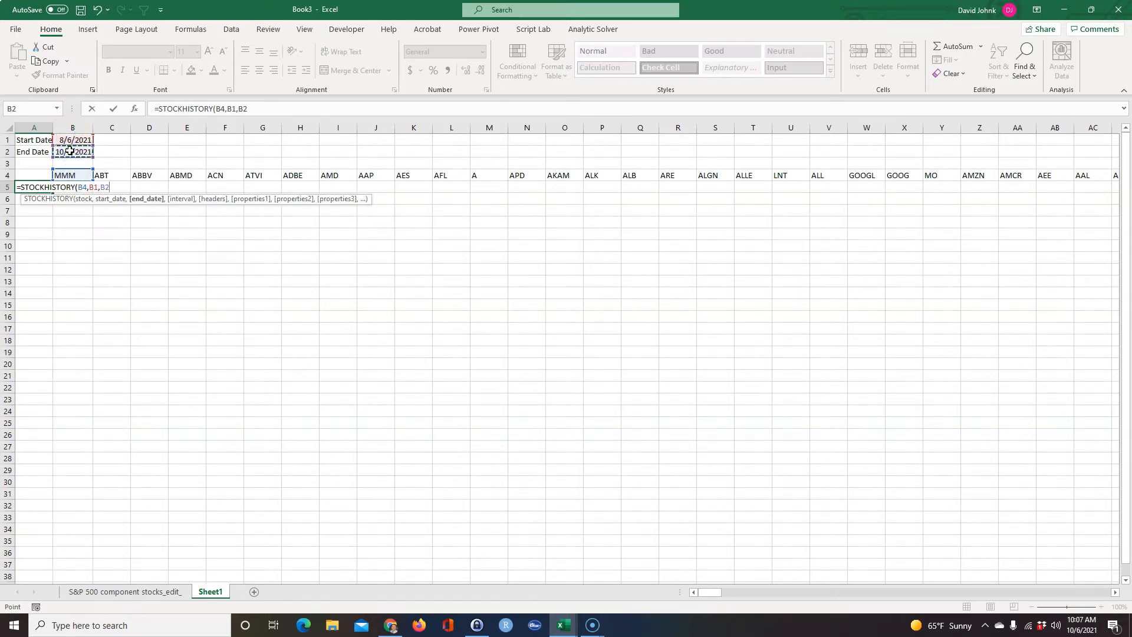
key("Return")
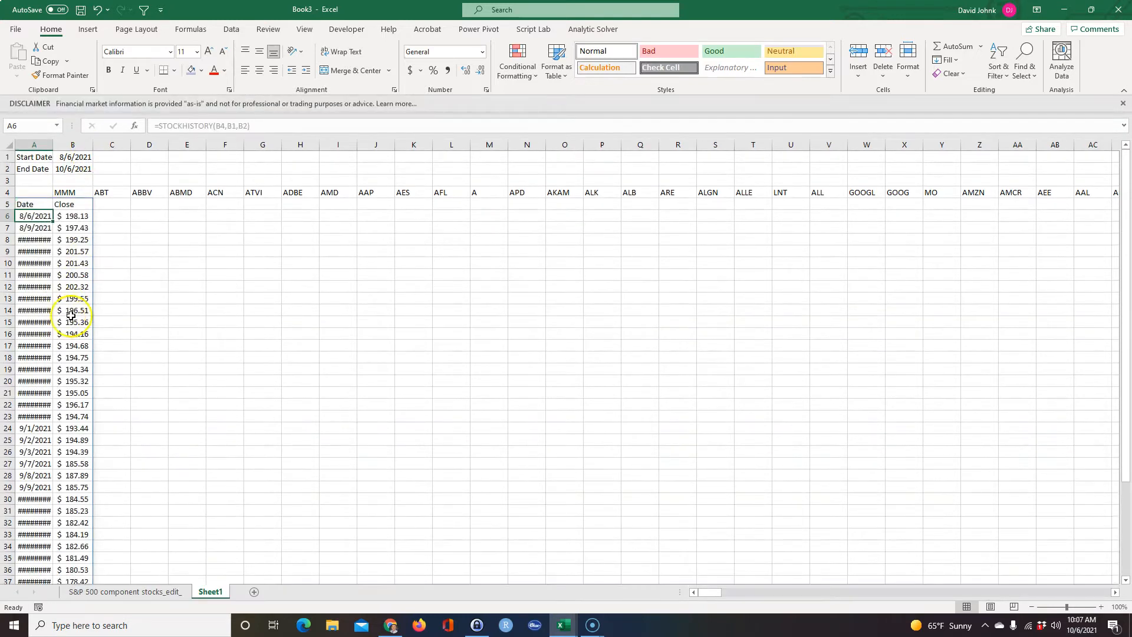
Auto-fit column A to its dates and look through the retrieved MMM closing prices.
double_click(54, 143)
left_click(189, 345)
scroll(46, 298, "down", 1)
scroll(46, 299, "down", 2)
scroll(53, 254, "up", 3)
left_click(69, 216)
left_click(68, 204)
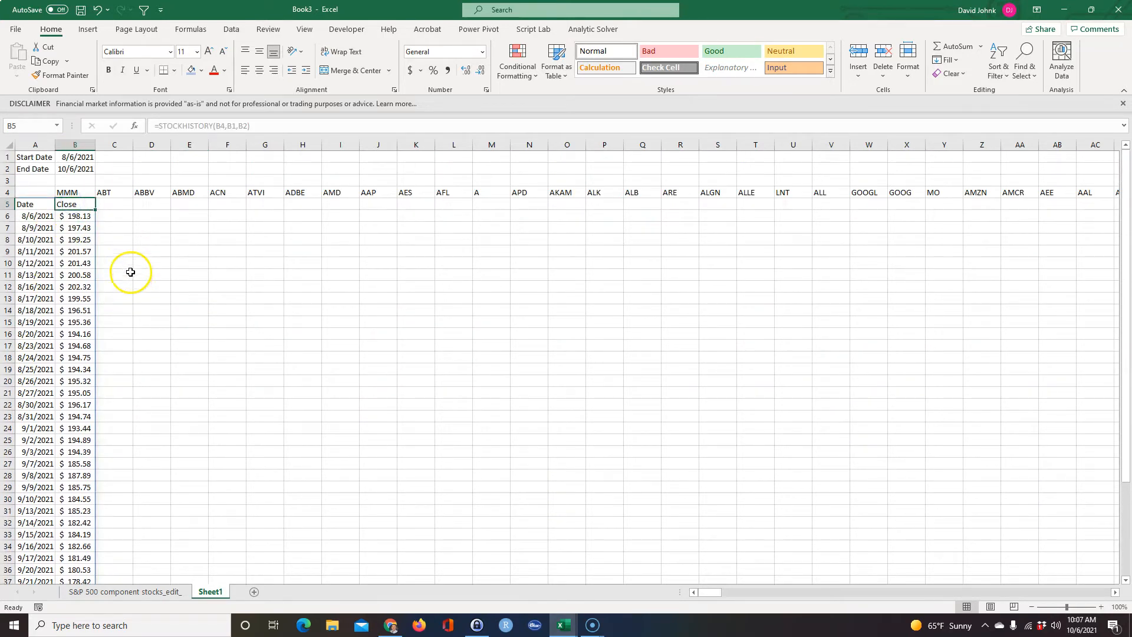
left_click(116, 207)
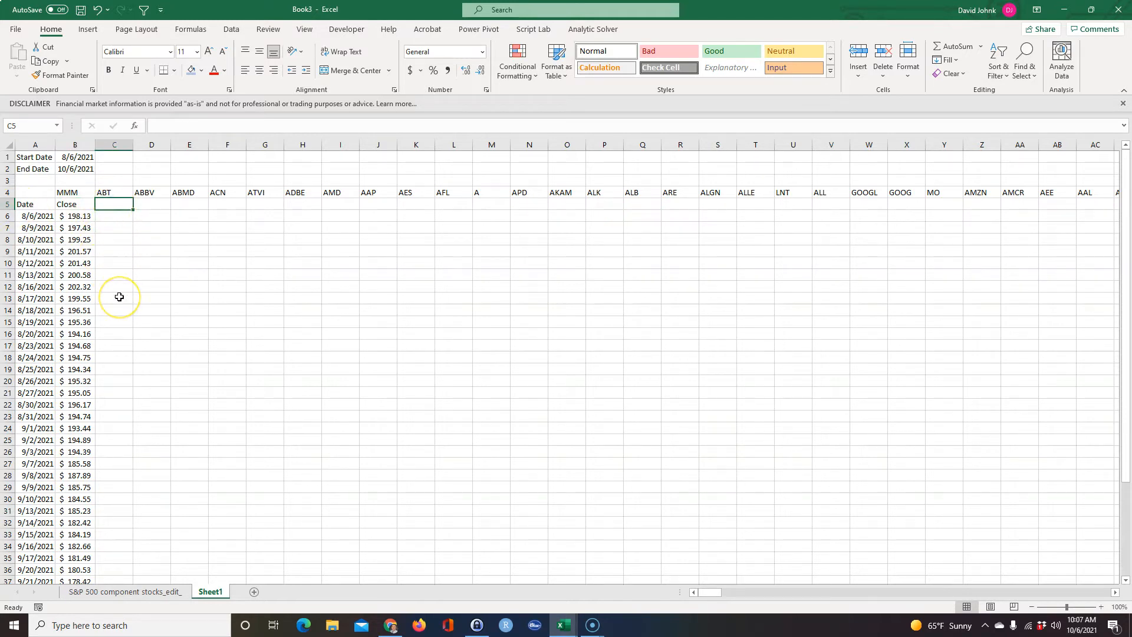
Enter =STOCKHISTORY(C4,$B$1,$B$2,,,1) in cell C5 to retrieve only the ABT closing prices.
type("=st")
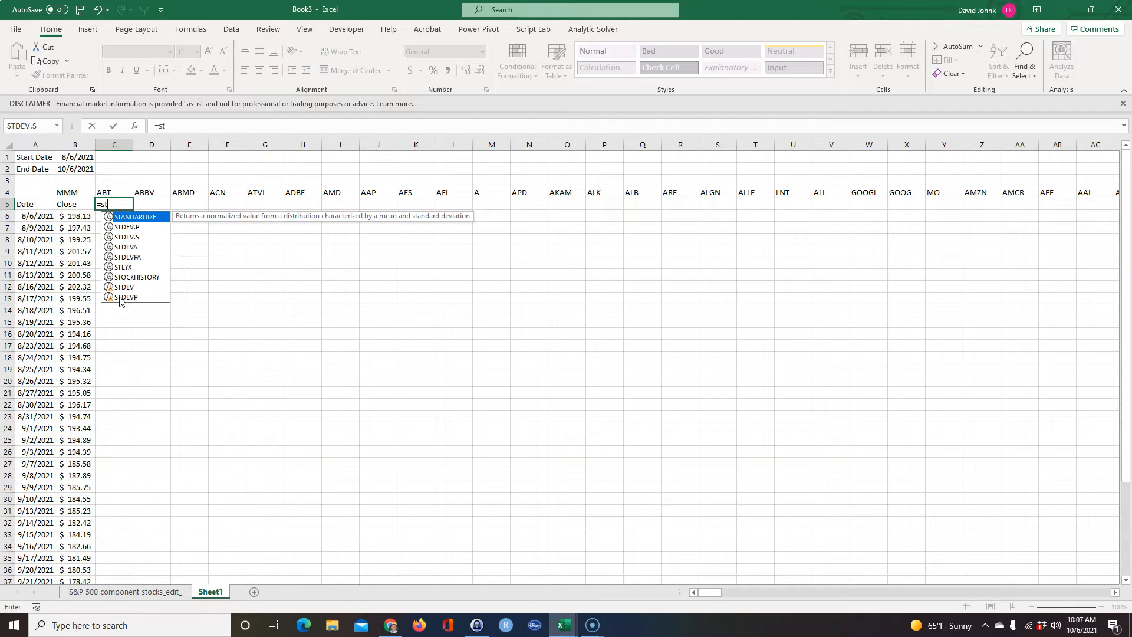
type("ock")
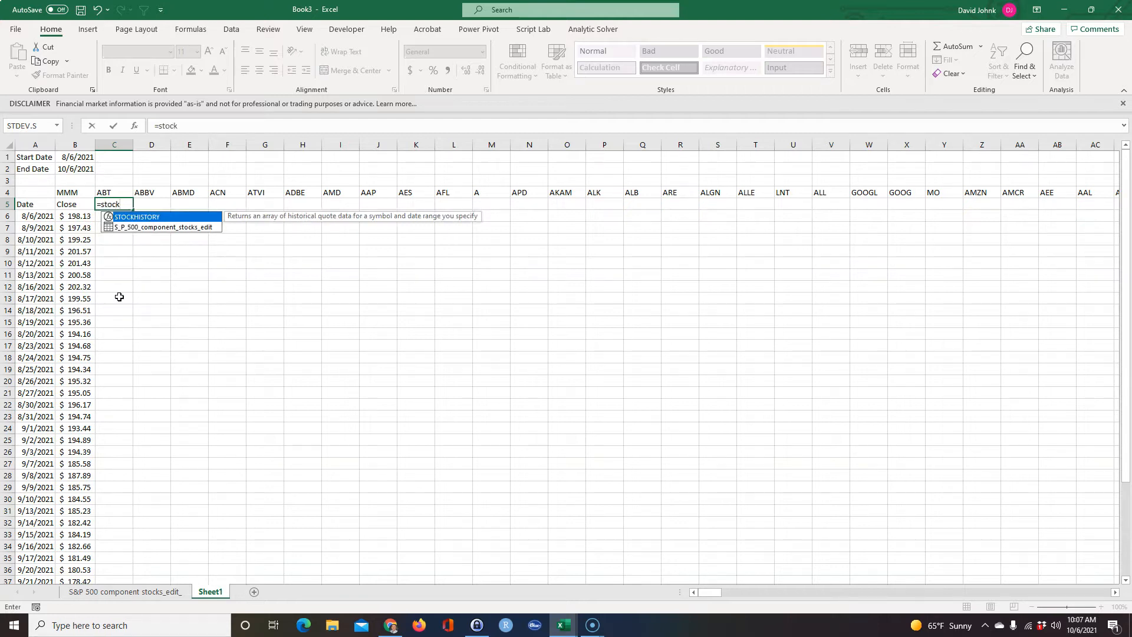
key("Tab")
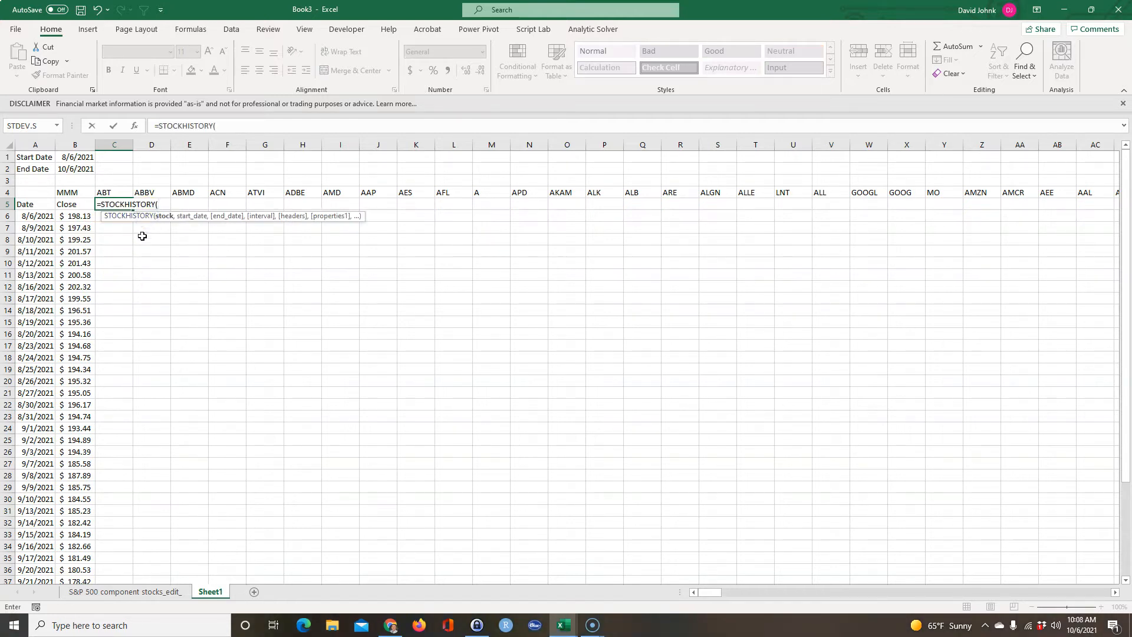
left_click(107, 190)
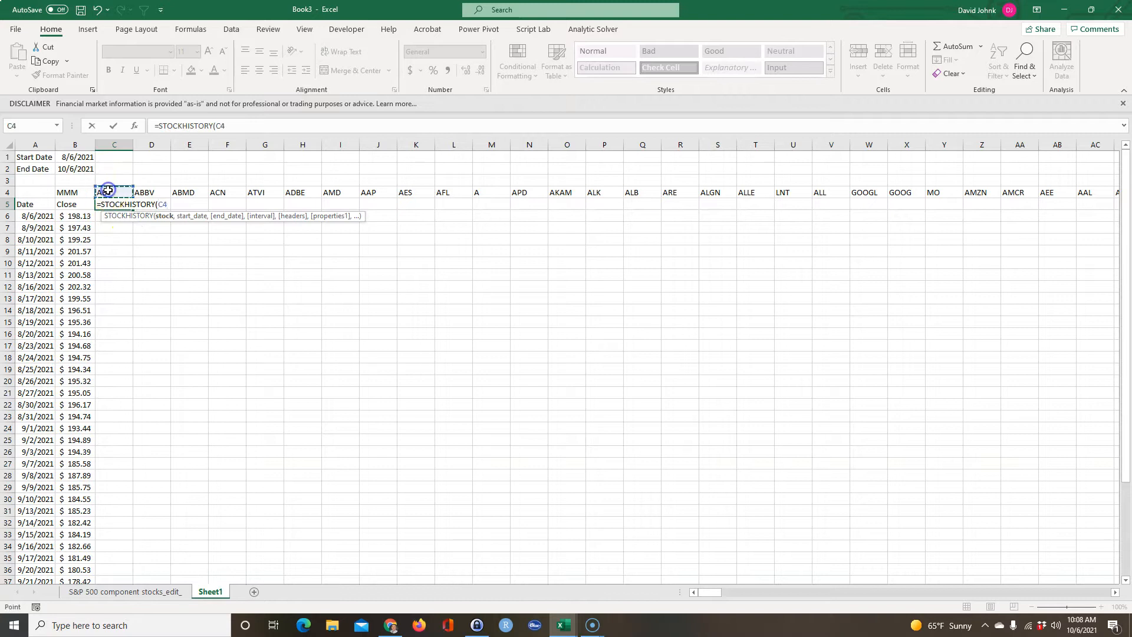
type(",")
left_click(75, 158)
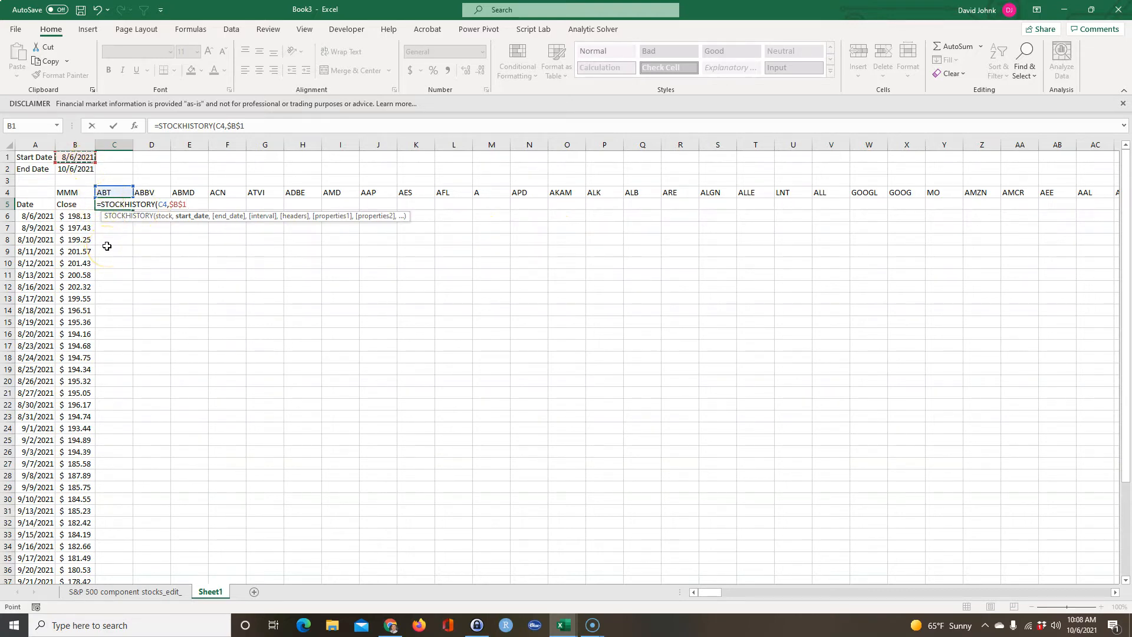
type(",")
left_click(77, 169)
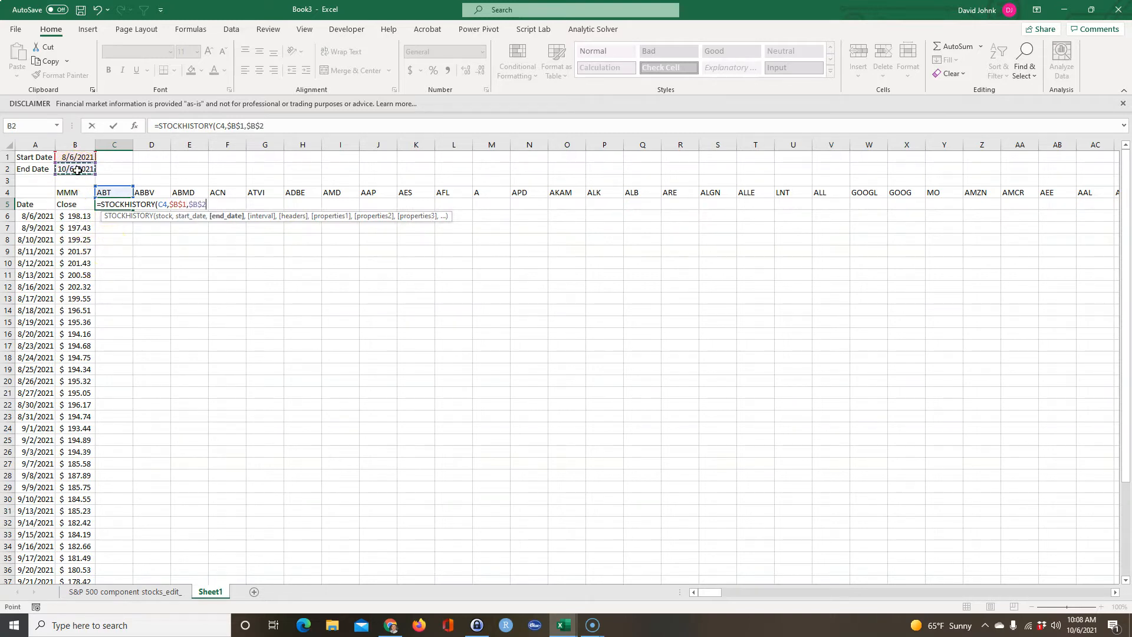
type(",")
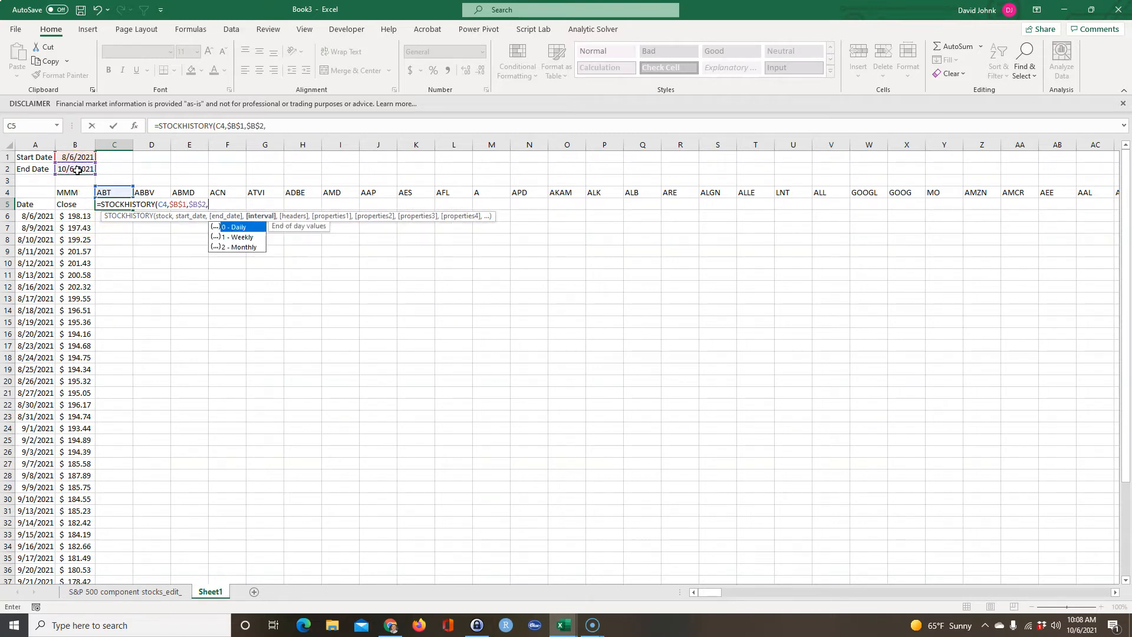
type(",,1")
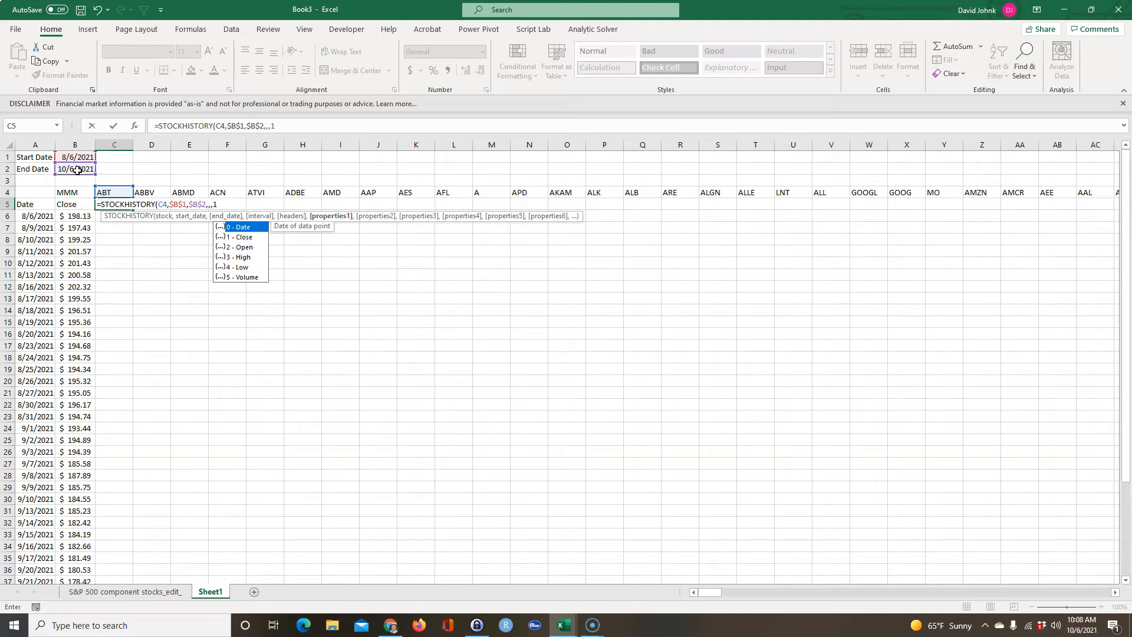
type(")")
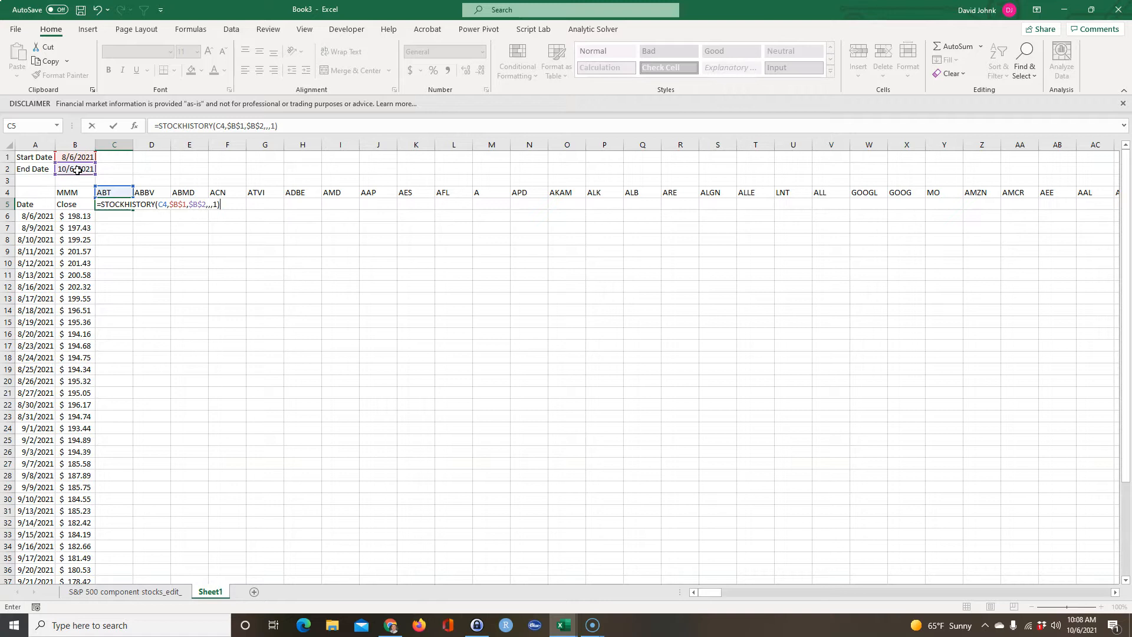
key("Return")
Fill the STOCKHISTORY formula in C5 across row 5 to column SL, covering every ticker through ZTS.
left_click(122, 204)
left_click_drag(134, 210, 1074, 198)
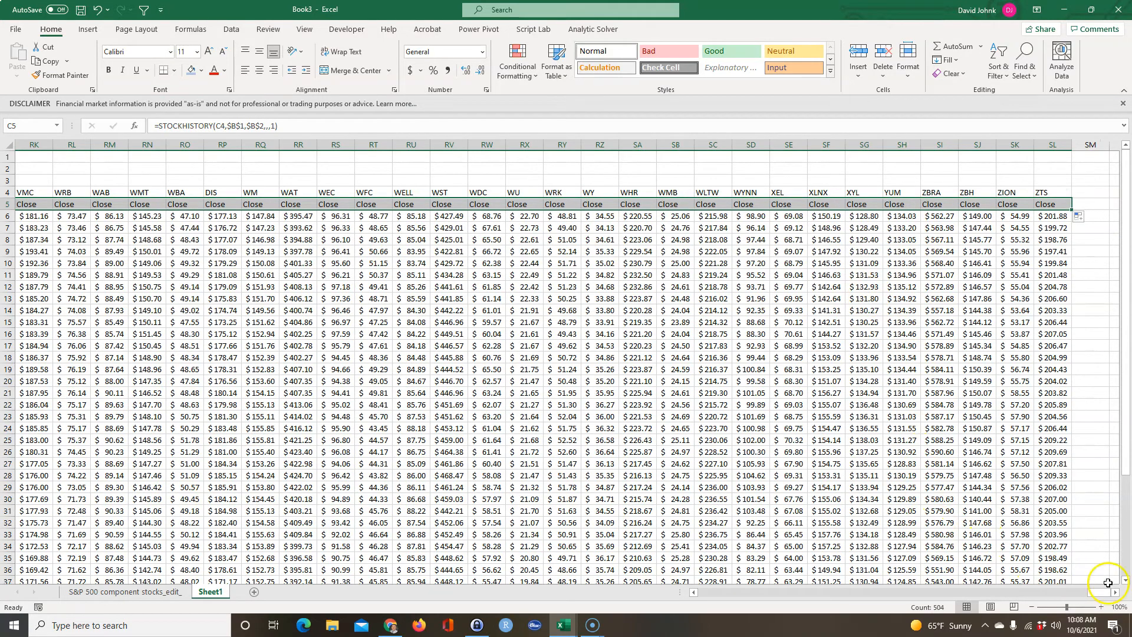
left_click_drag(1102, 594, 447, 545)
left_click(241, 443)
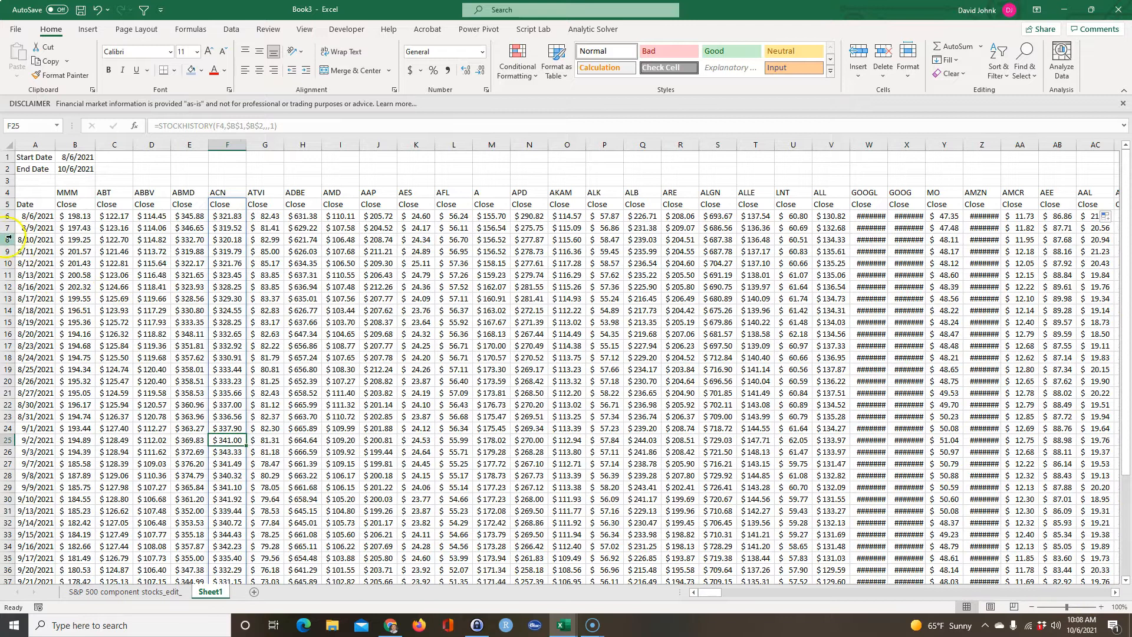
Hide rows 8 through 42 of the price table.
left_click_drag(8, 240, 83, 496)
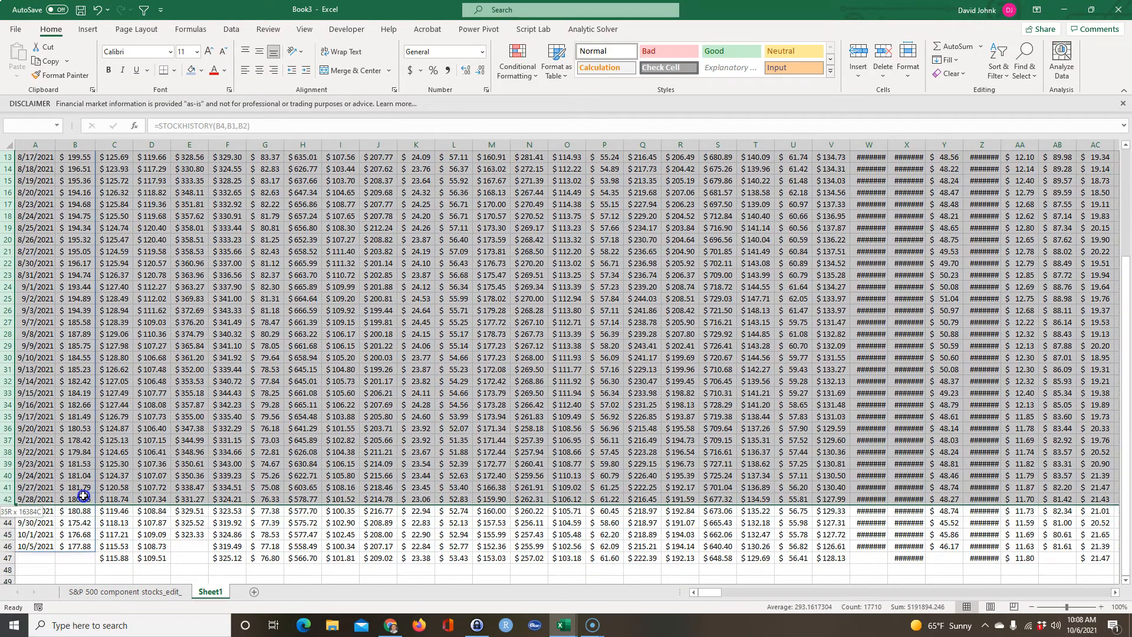
right_click(168, 361)
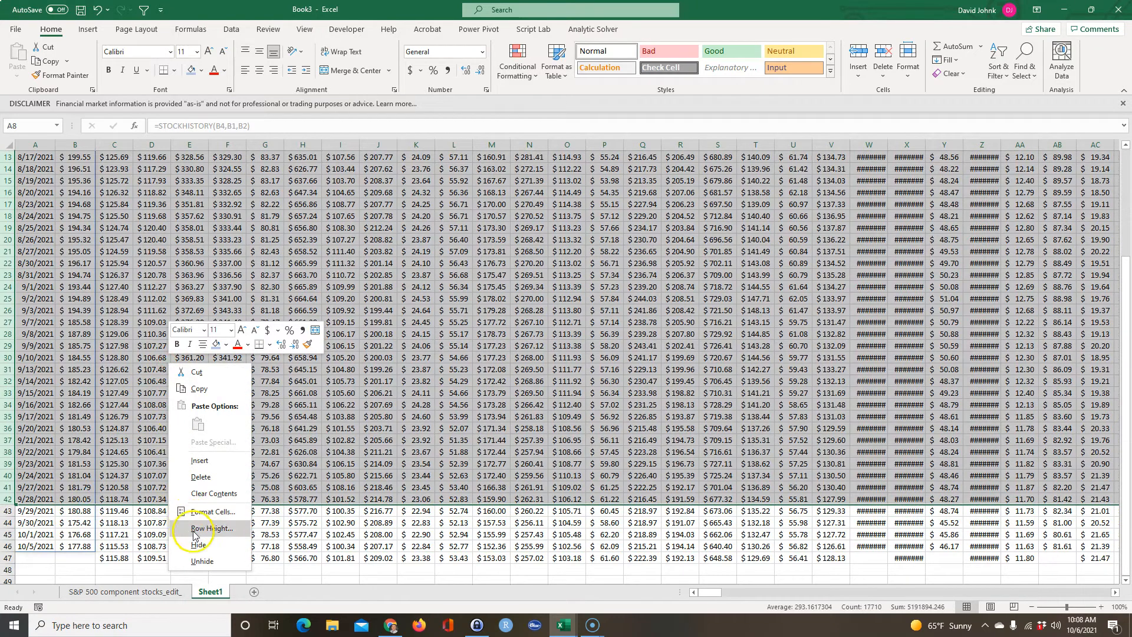
left_click(197, 545)
left_click(264, 327)
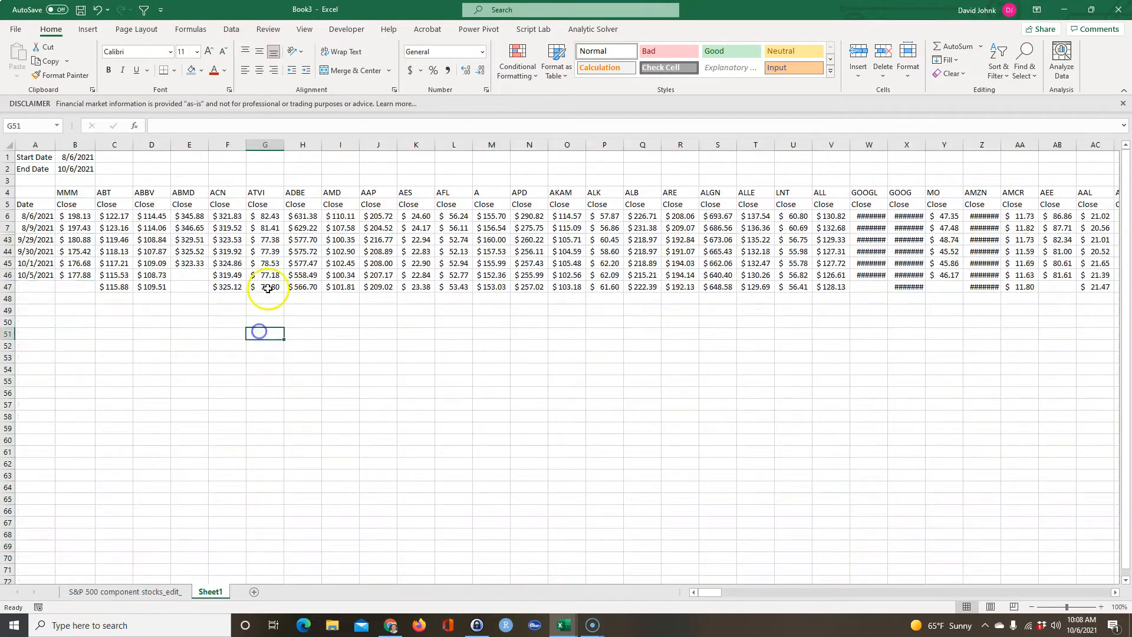
Auto-fit the widths of columns A through SL to their contents.
left_click(28, 144)
left_click_drag(27, 143, 912, 164)
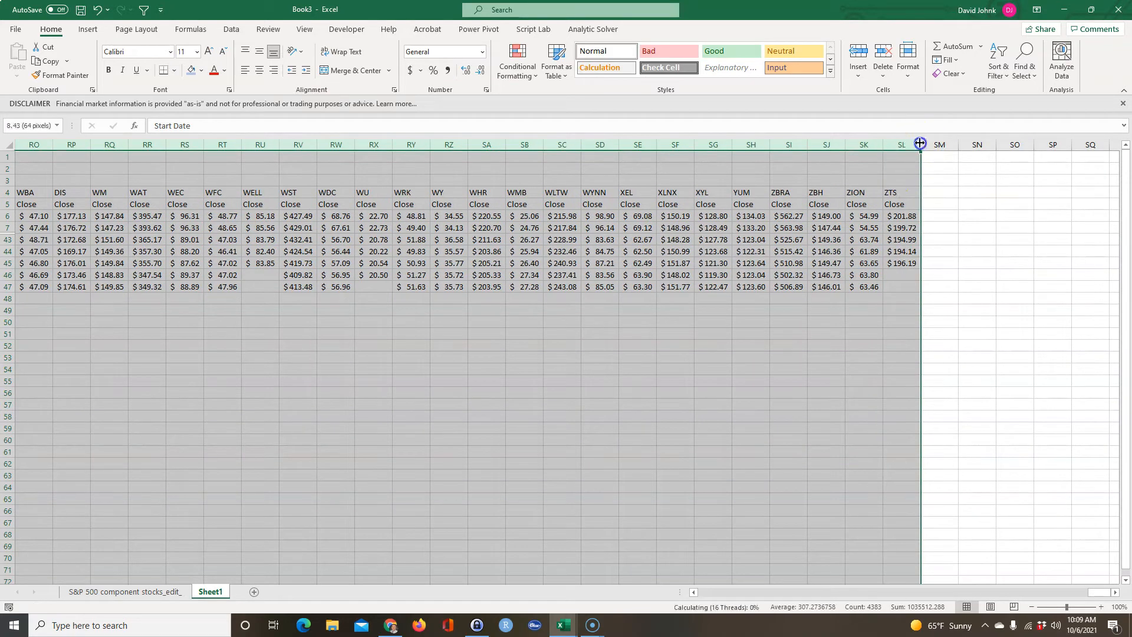
double_click(919, 143)
left_click(831, 275)
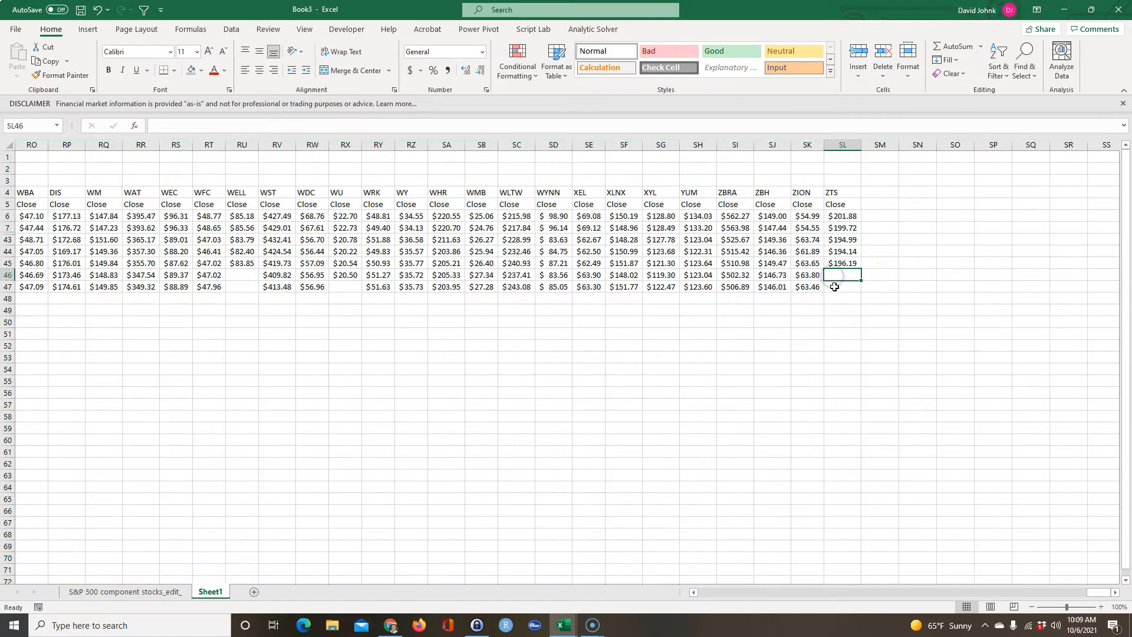
Examine the last rows of the price table, 45 to 47, for missing dates and closing prices across the tickers.
left_click(840, 286)
left_click(848, 275)
left_click_drag(875, 274, 879, 286)
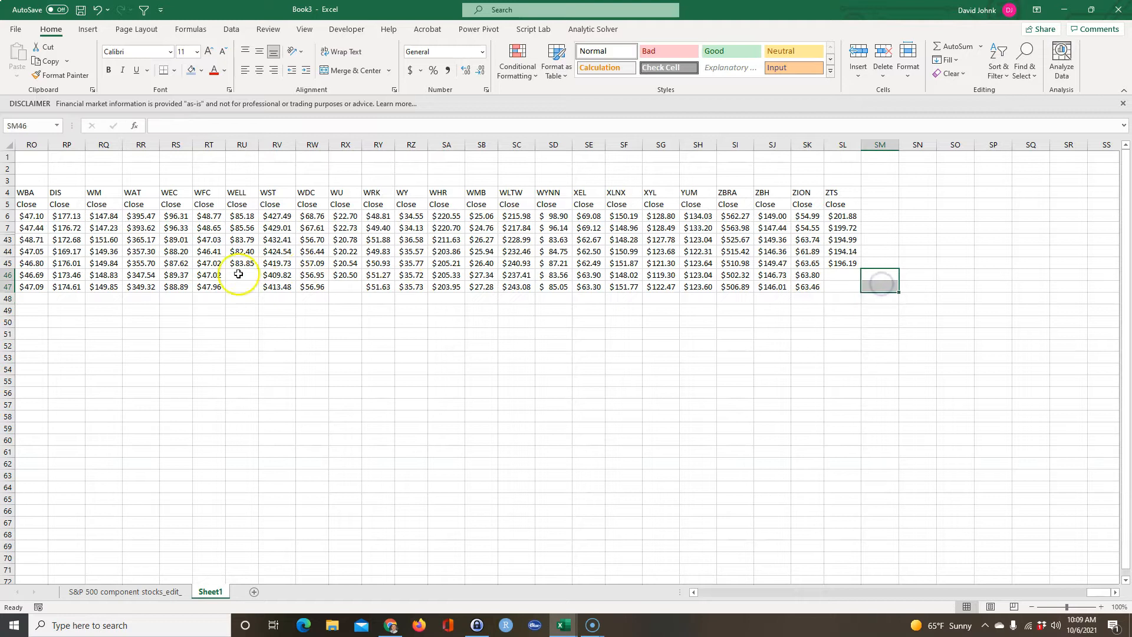
left_click_drag(1095, 592, 270, 536)
left_click(28, 310)
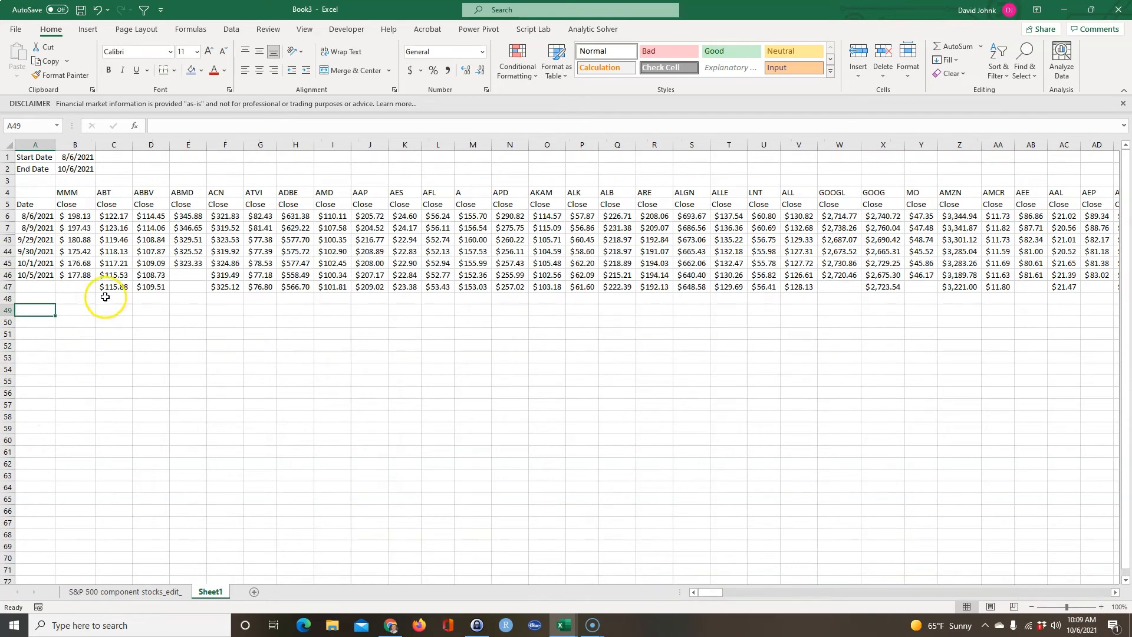
left_click(26, 289)
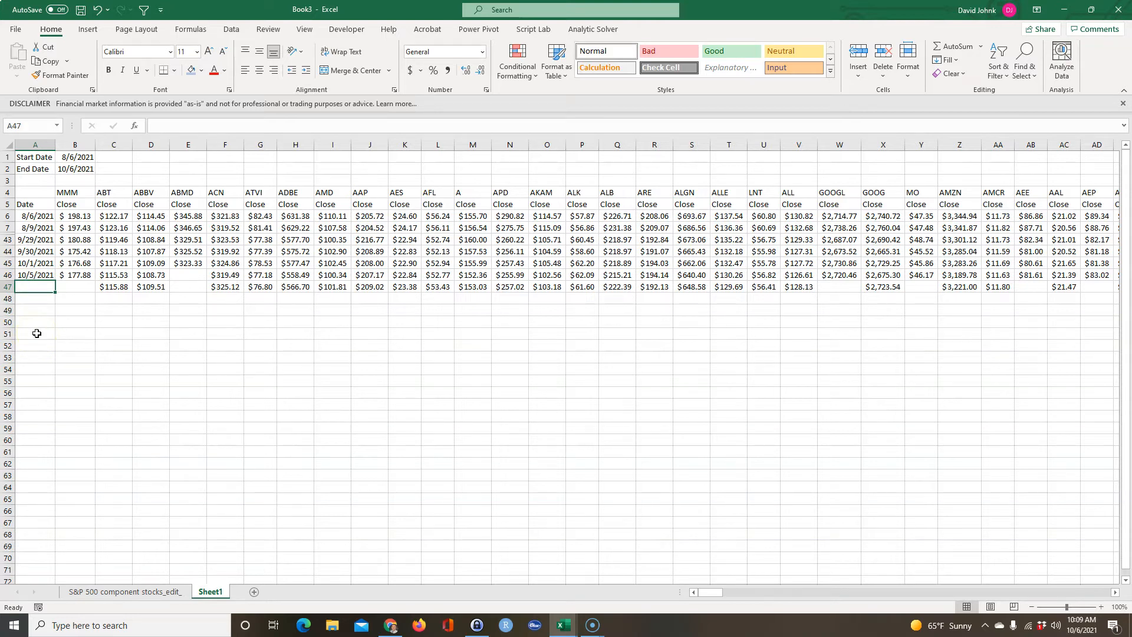
left_click(182, 274)
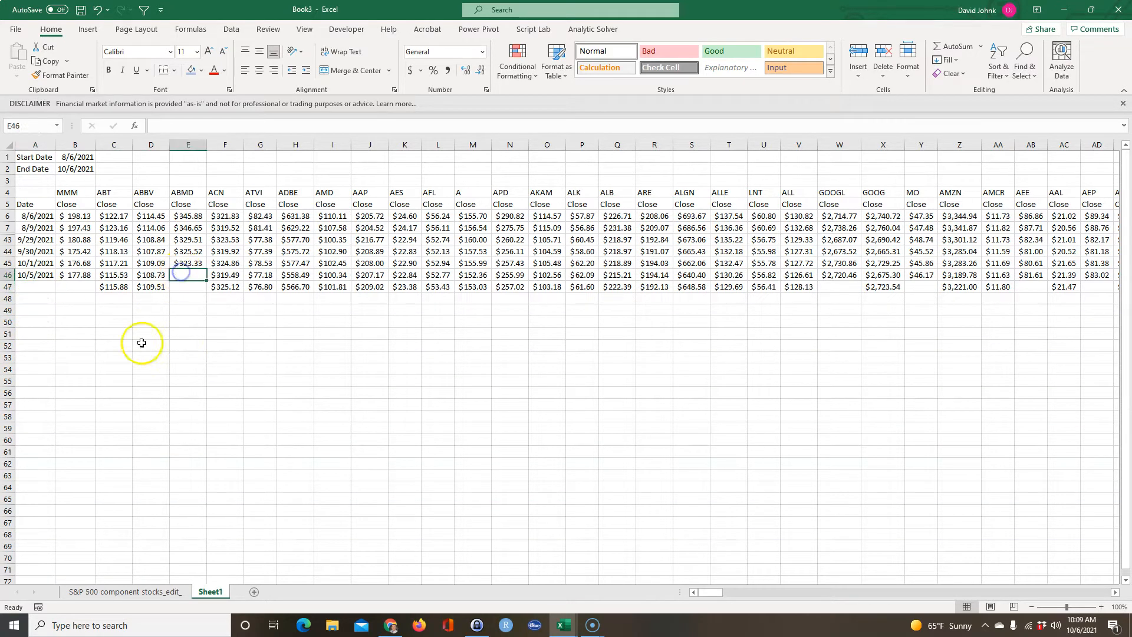
left_click(39, 261)
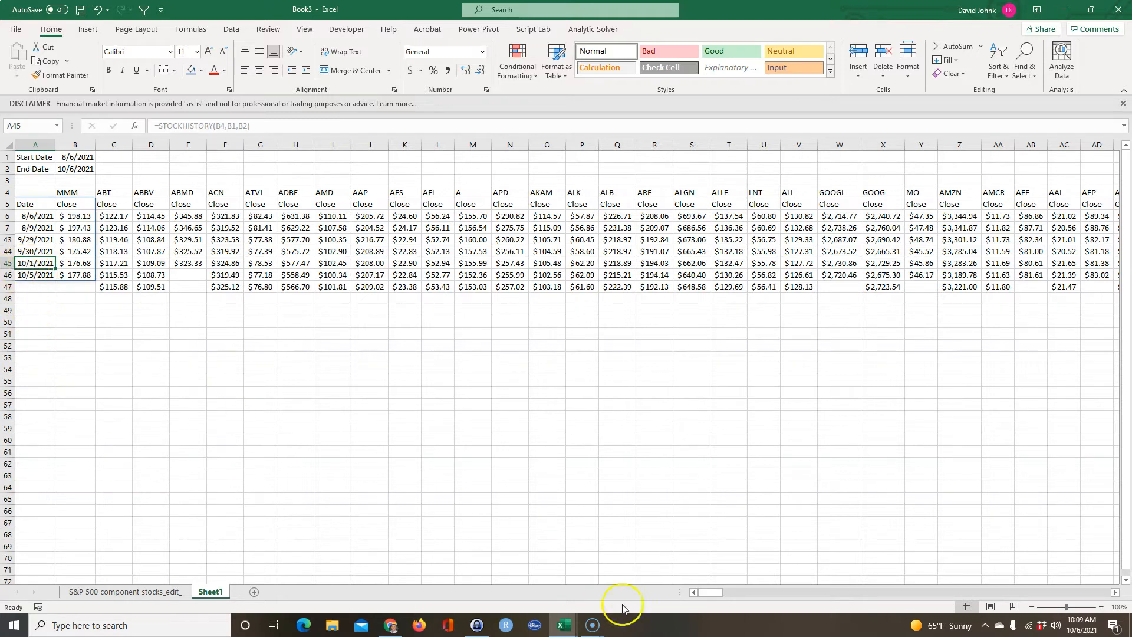
left_click(77, 358)
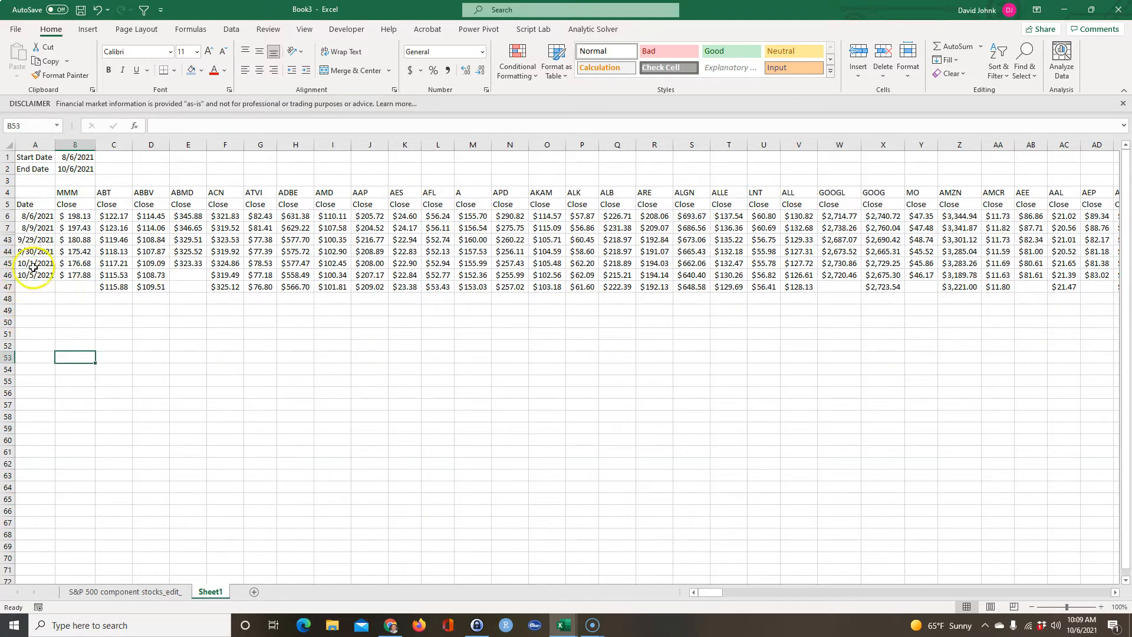
left_click(34, 287)
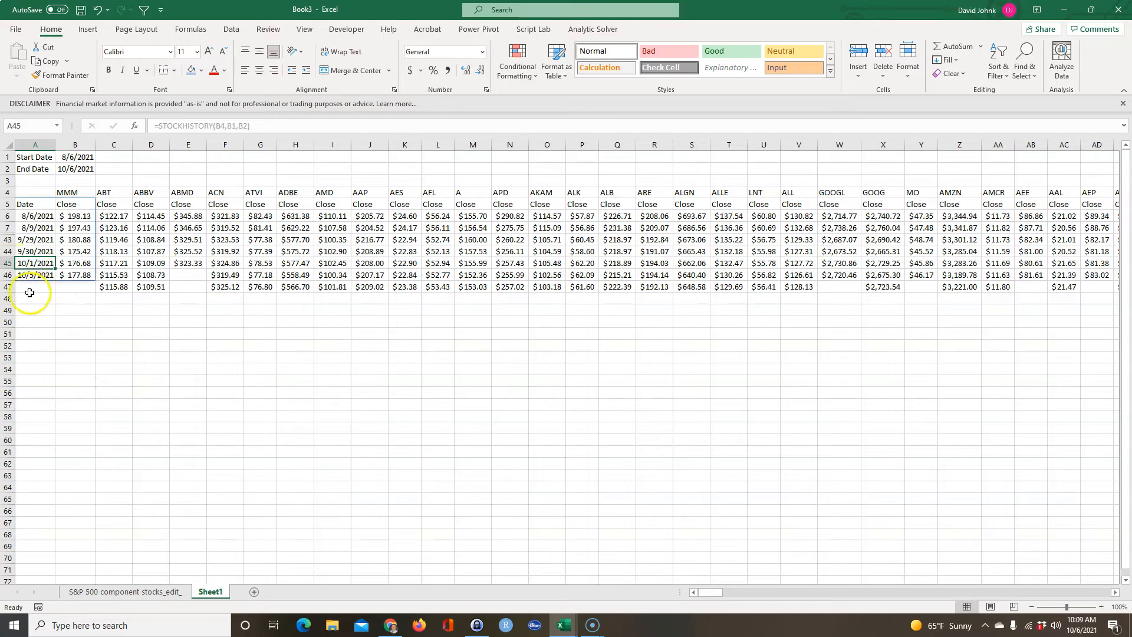
left_click_drag(33, 286, 9, 287)
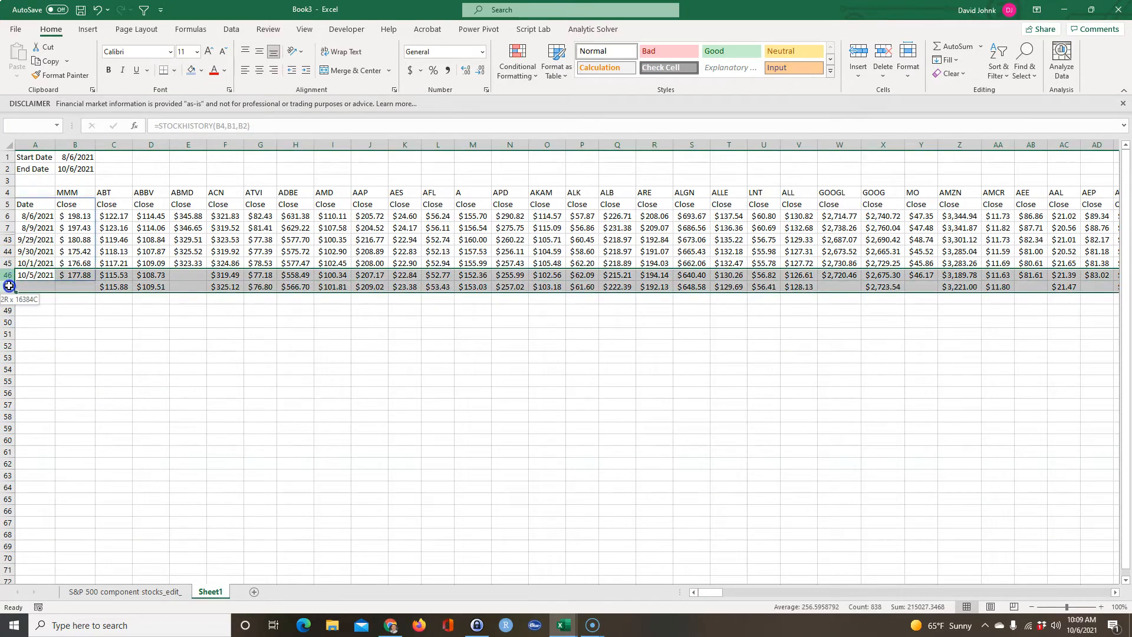
left_click(188, 274)
left_click(188, 265)
left_click(187, 274)
left_click(188, 264)
left_click(188, 274)
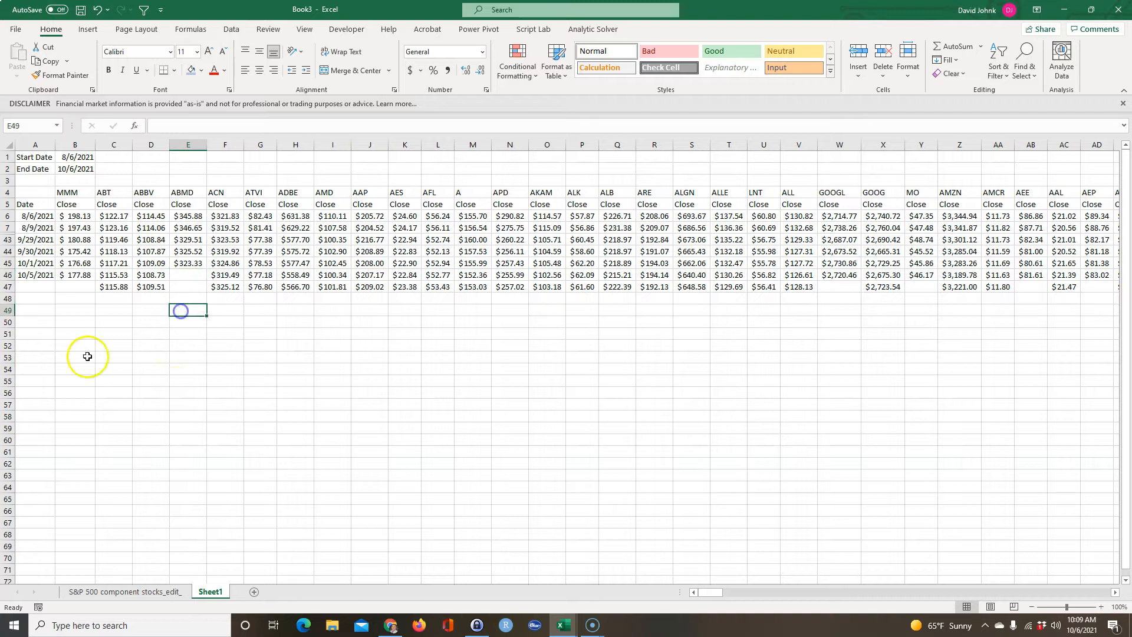
left_click(30, 357)
left_click(694, 591)
left_click(231, 458)
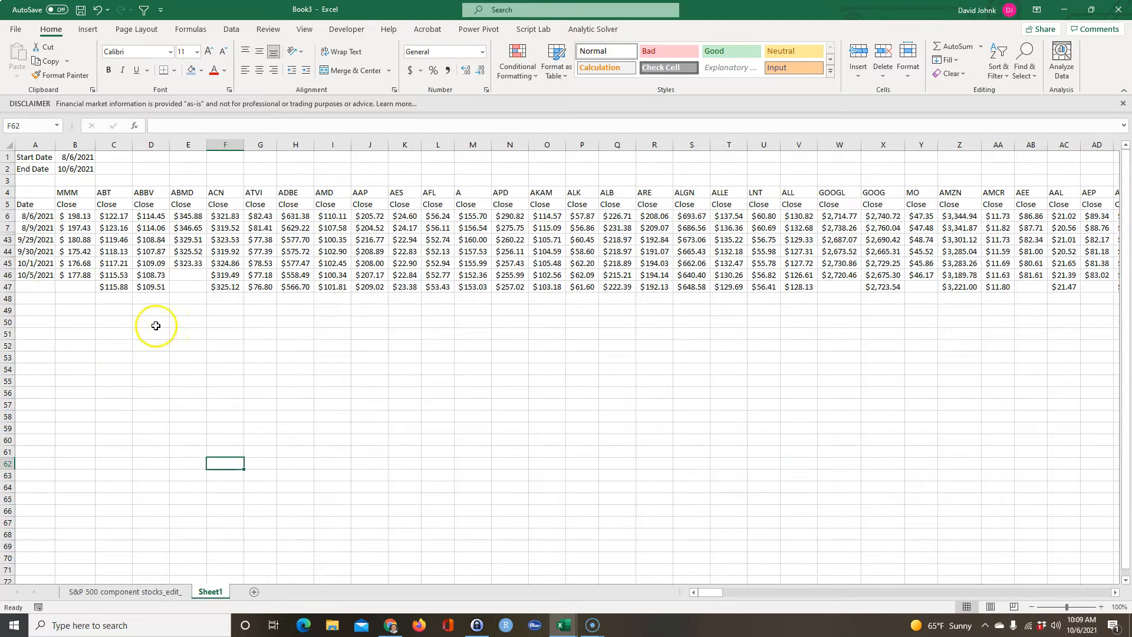
Enter the label Returns in cell A49 below the price table.
left_click(34, 310)
type("Re")
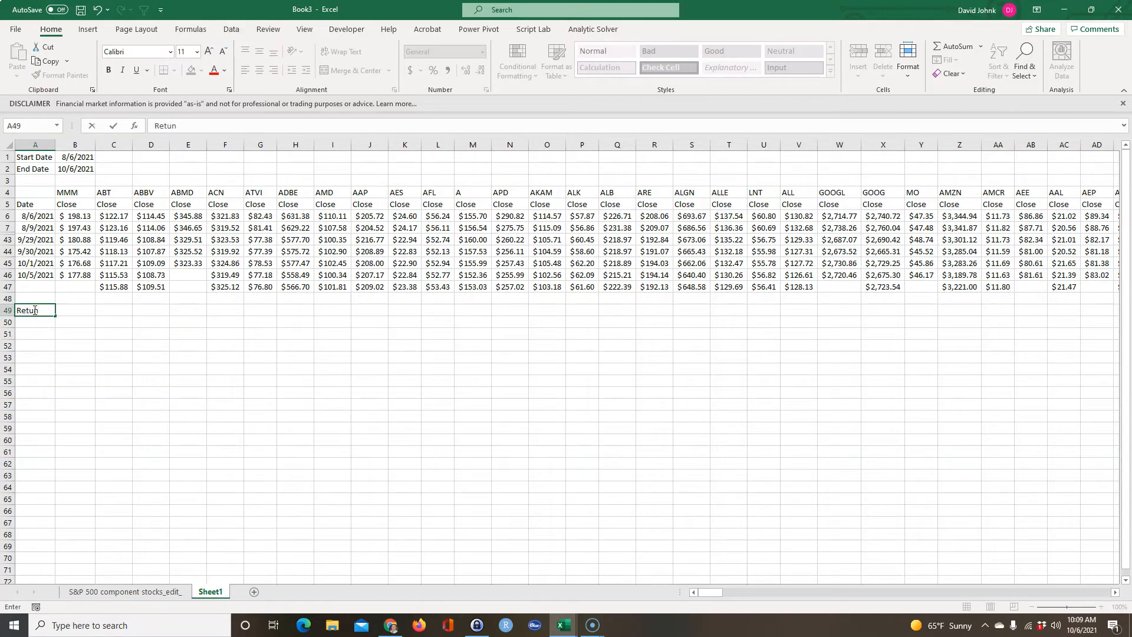
type("turns")
key("Return")
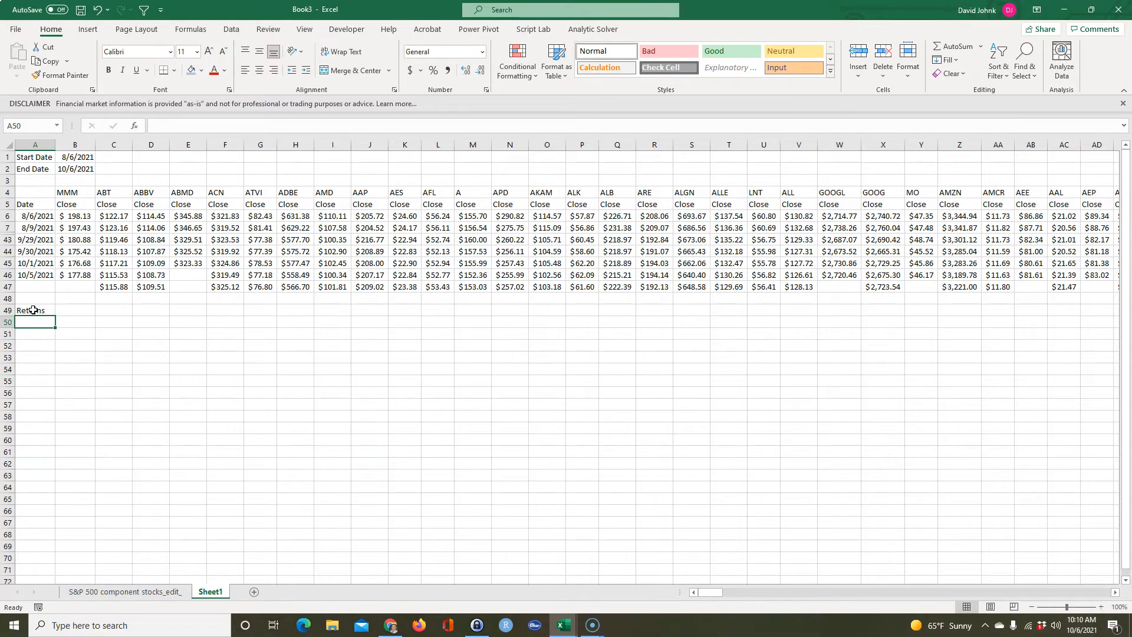
Enter =A6 in cell A50 as the first date under the Returns label.
type("=")
left_click(33, 216)
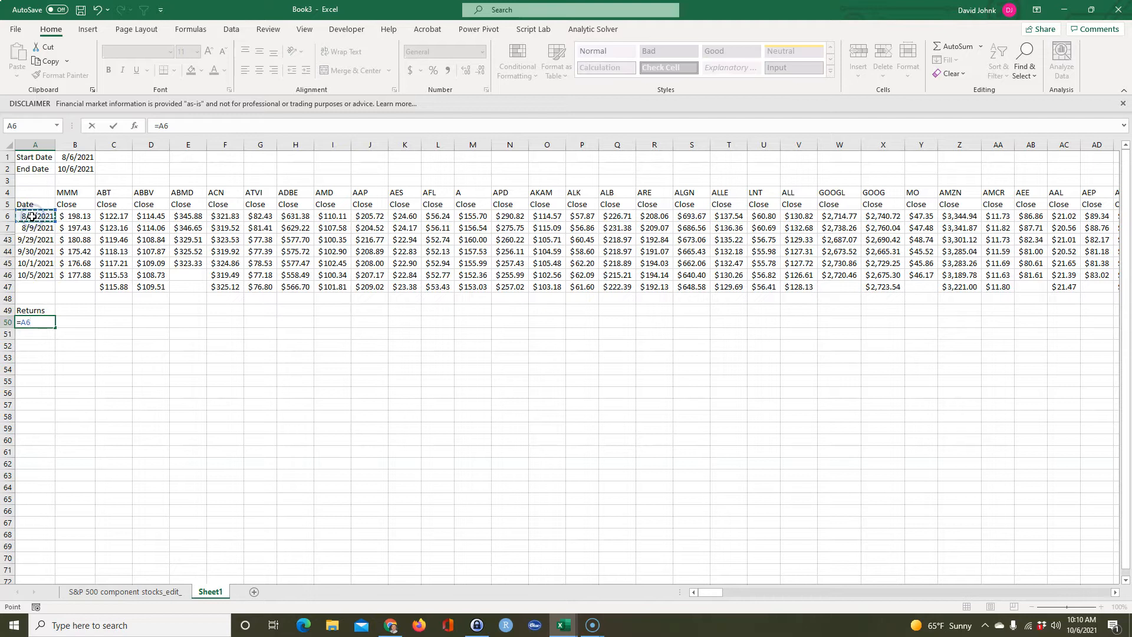
key("Return")
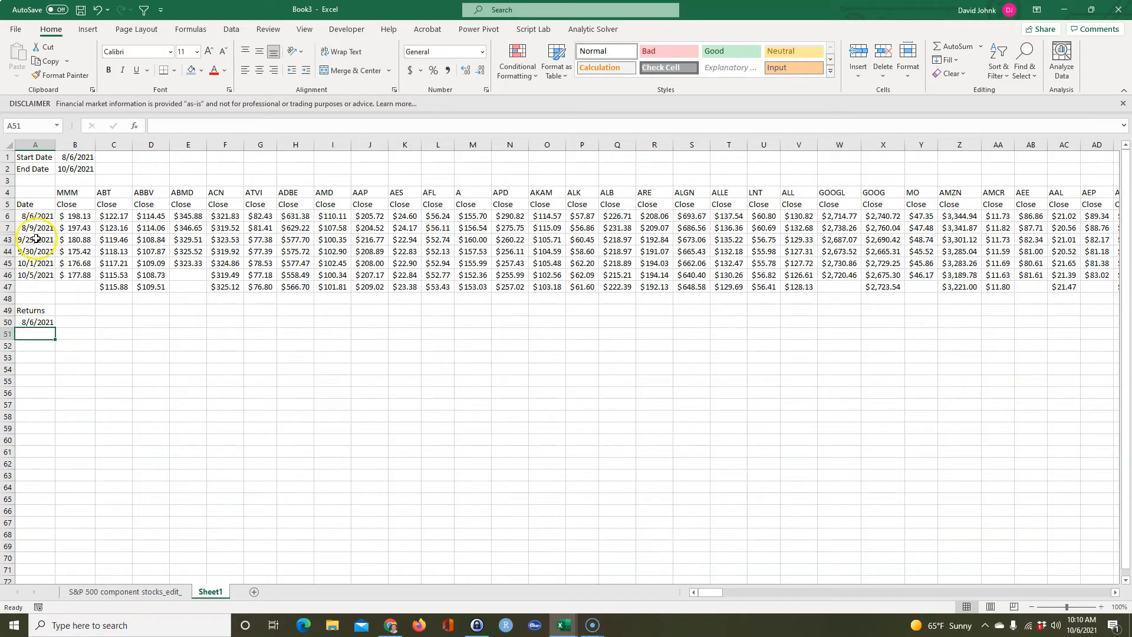
Enter =A7 in cell A50 so the return dates start from the second price date.
left_click(41, 320)
type("=")
left_click(35, 216)
left_click(37, 226)
key("Return")
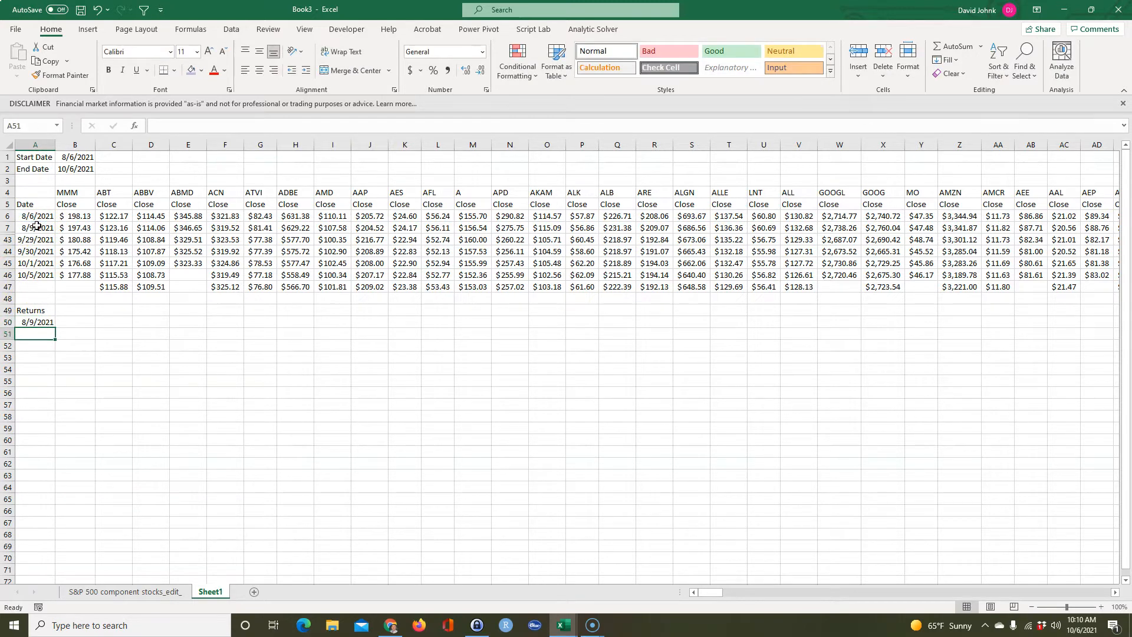
Fill the date formula in A50 down column A through row 88.
left_click(26, 323)
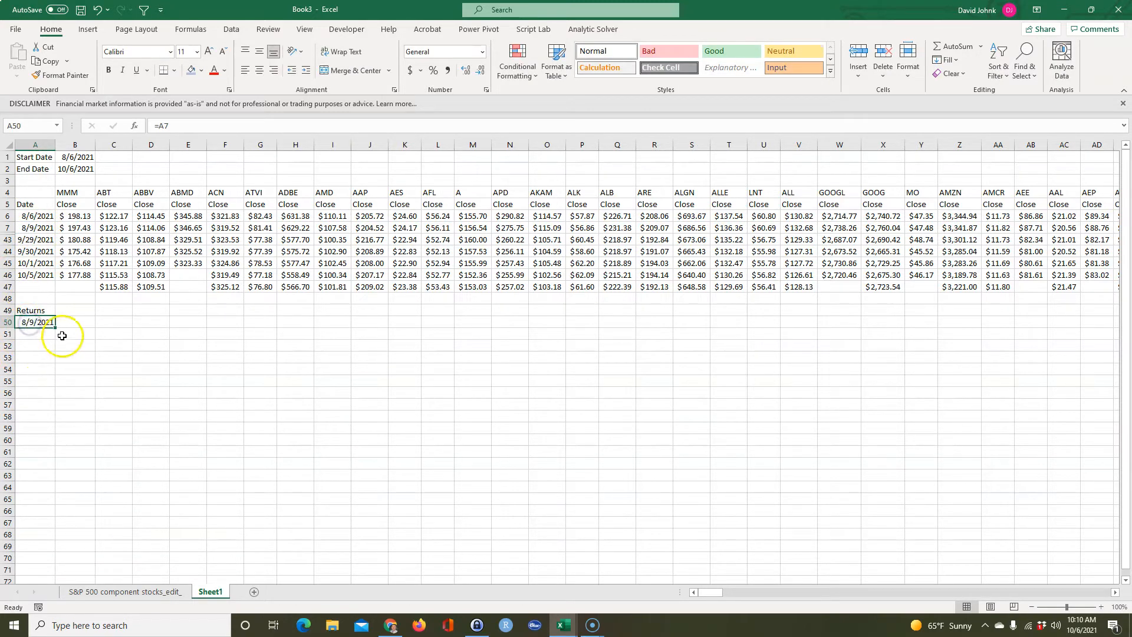
left_click_drag(56, 329, 75, 578)
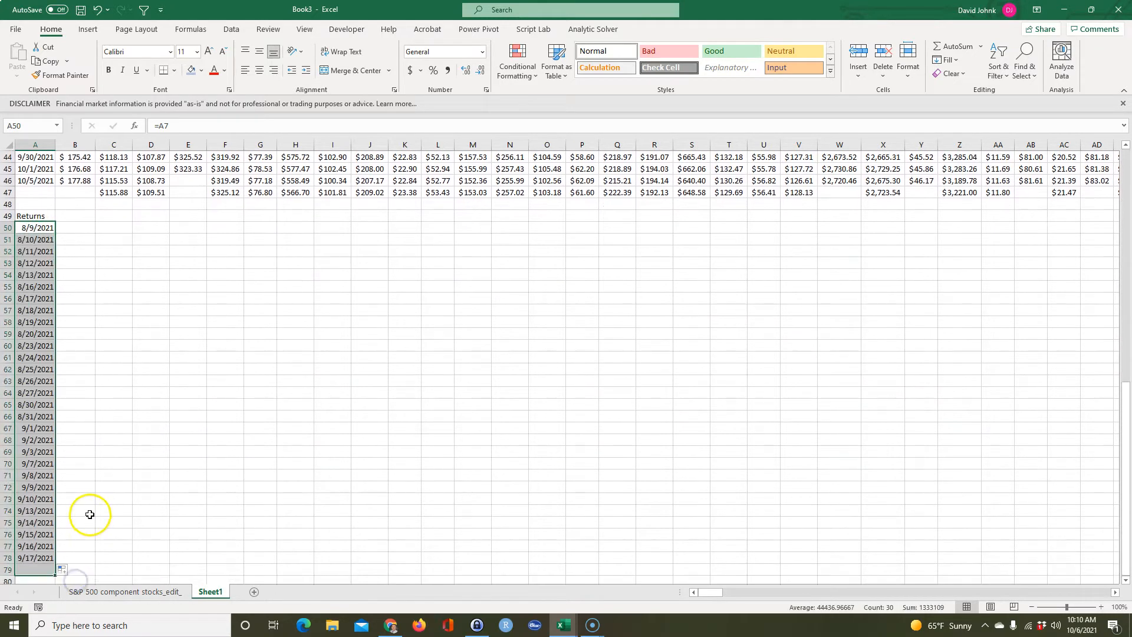
scroll(89, 512, "down", 2)
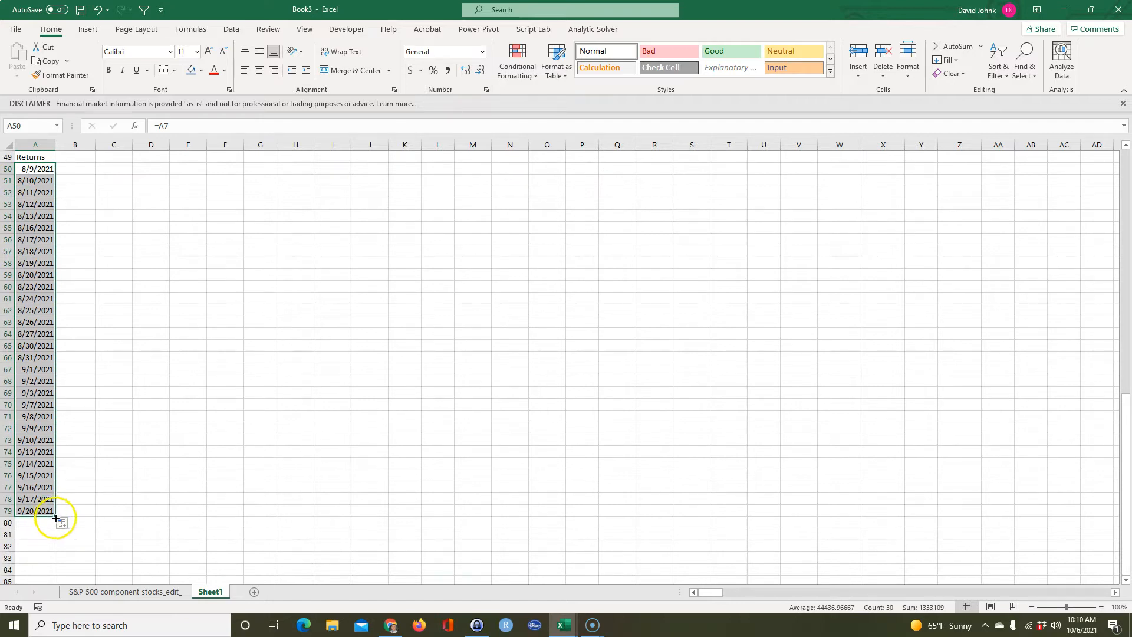
left_click_drag(56, 518, 56, 543)
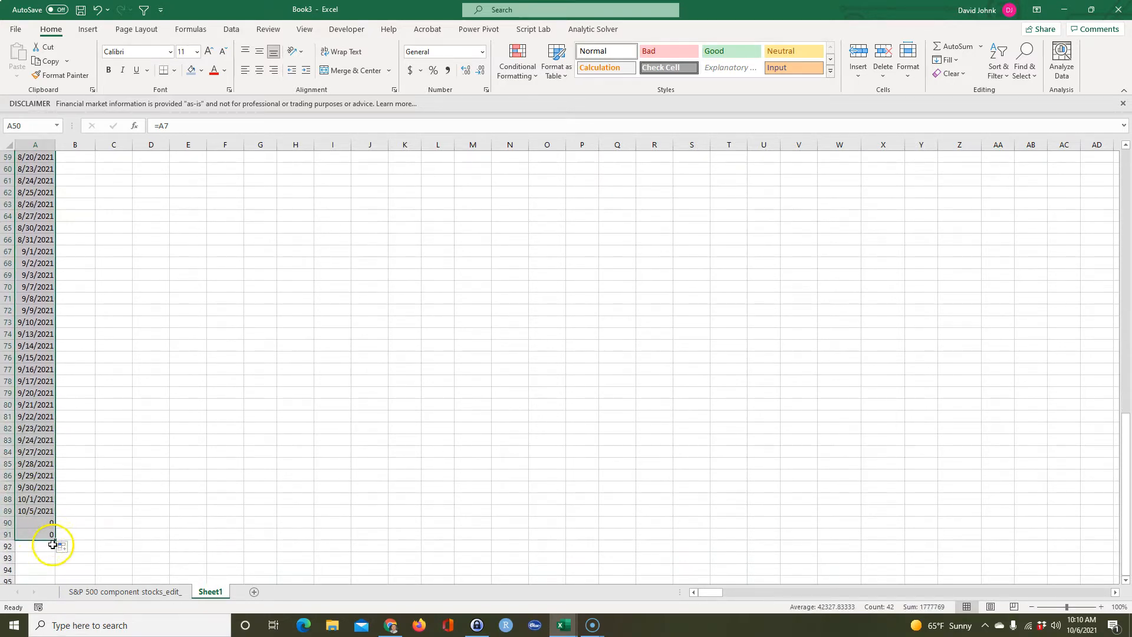
left_click_drag(55, 540, 54, 506)
scroll(129, 474, "up", 8)
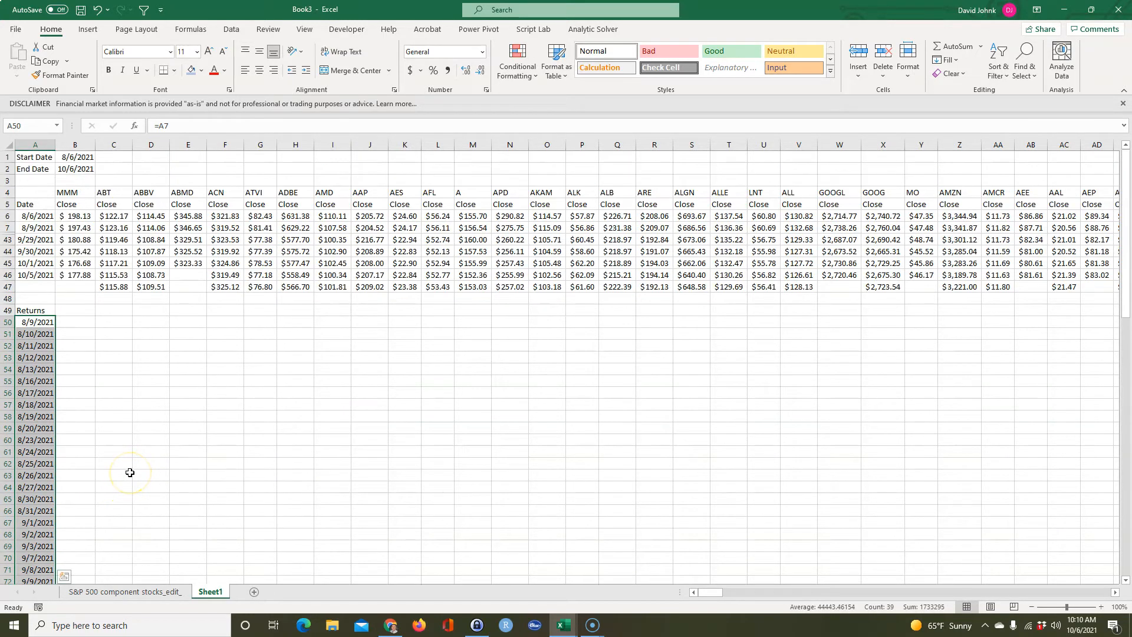
left_click(116, 396)
left_click(187, 281)
left_click(115, 379)
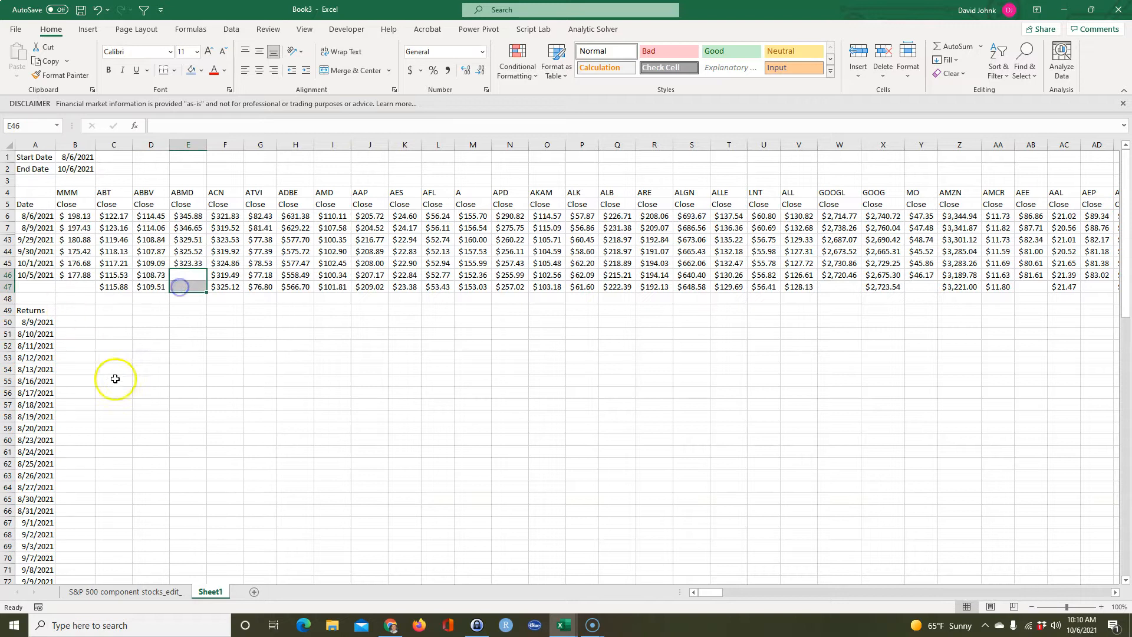
left_click(62, 325)
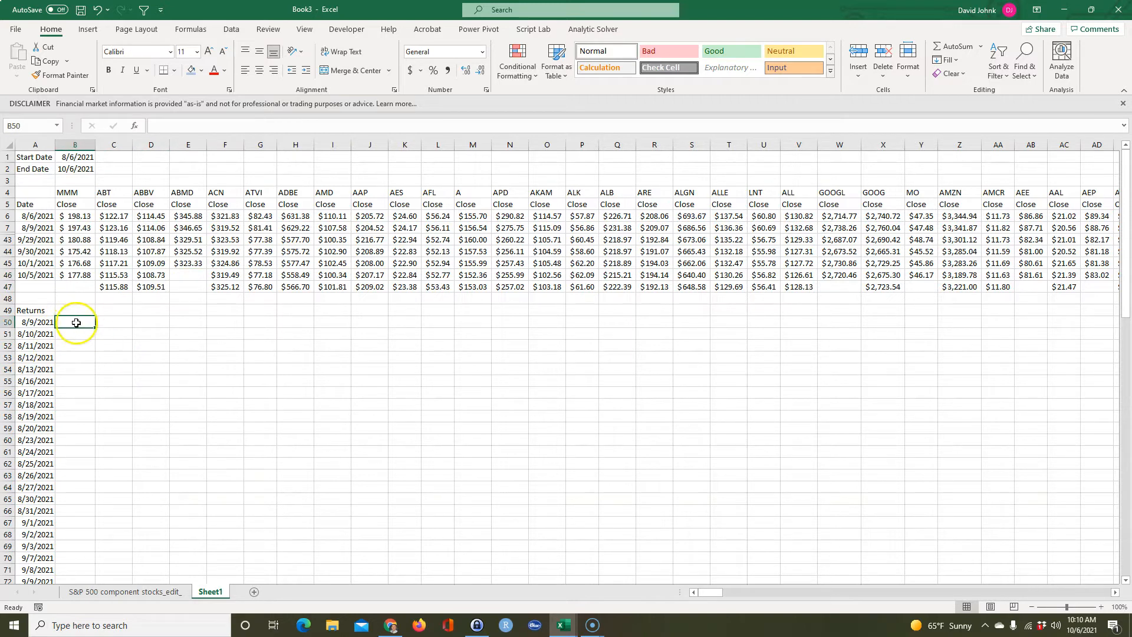
Move the Returns label up to A48 and enter =B4 in B49 as the first ticker header.
left_click(35, 309)
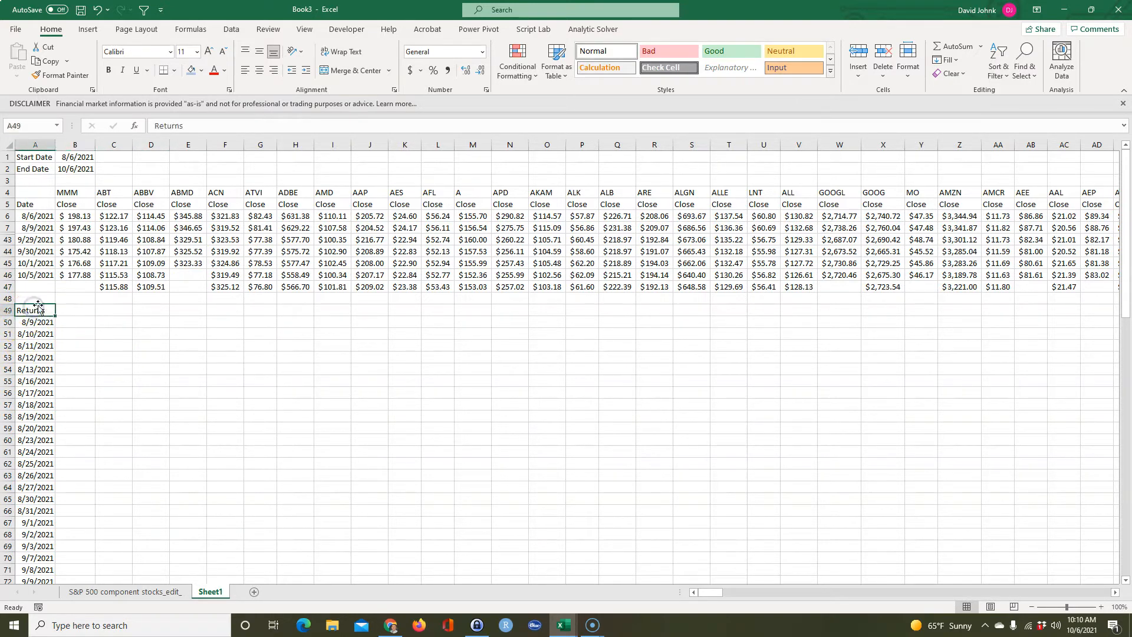
left_click_drag(38, 306, 37, 294)
left_click(63, 310)
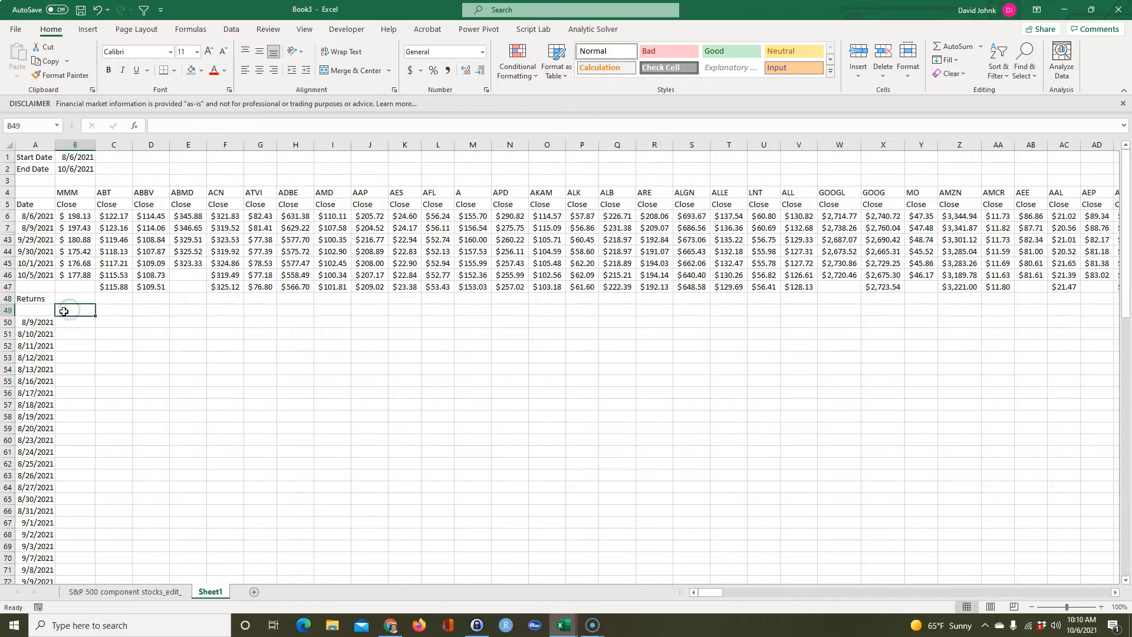
type("=")
left_click(72, 192)
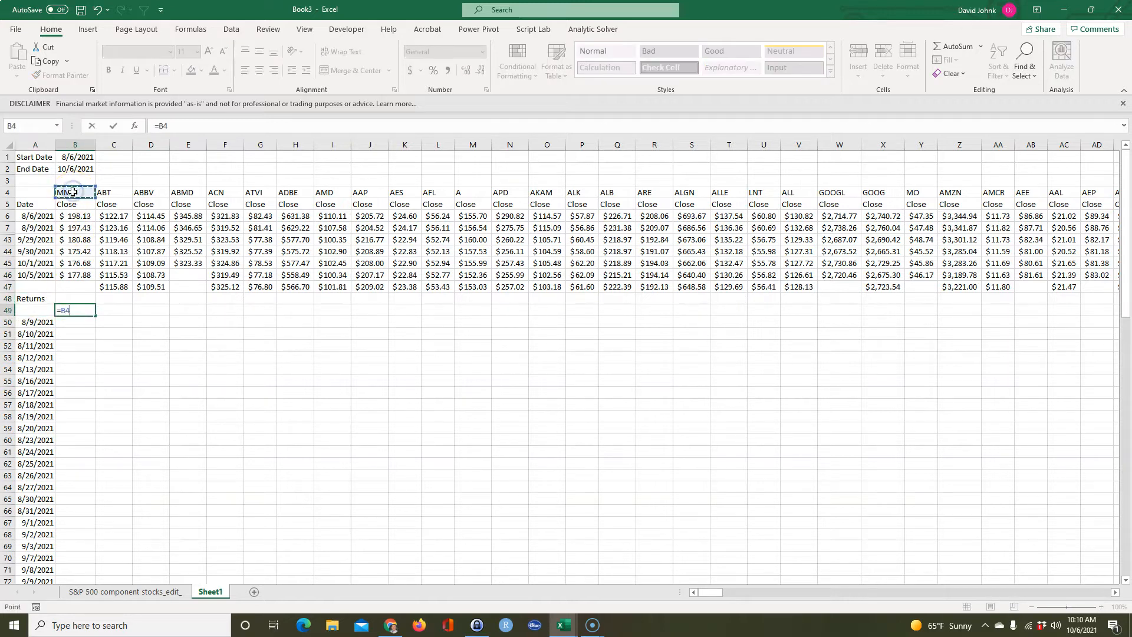
key("Return")
Enter =B7/B6-1 in B50 to calculate the first daily return for MMM.
left_click(64, 322)
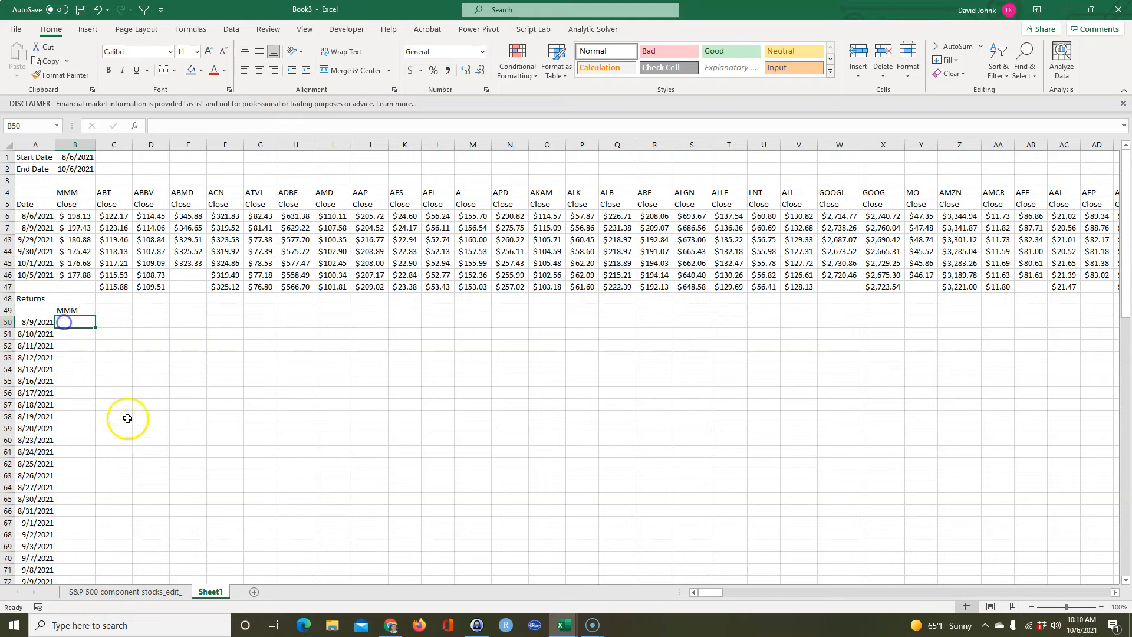
type("=")
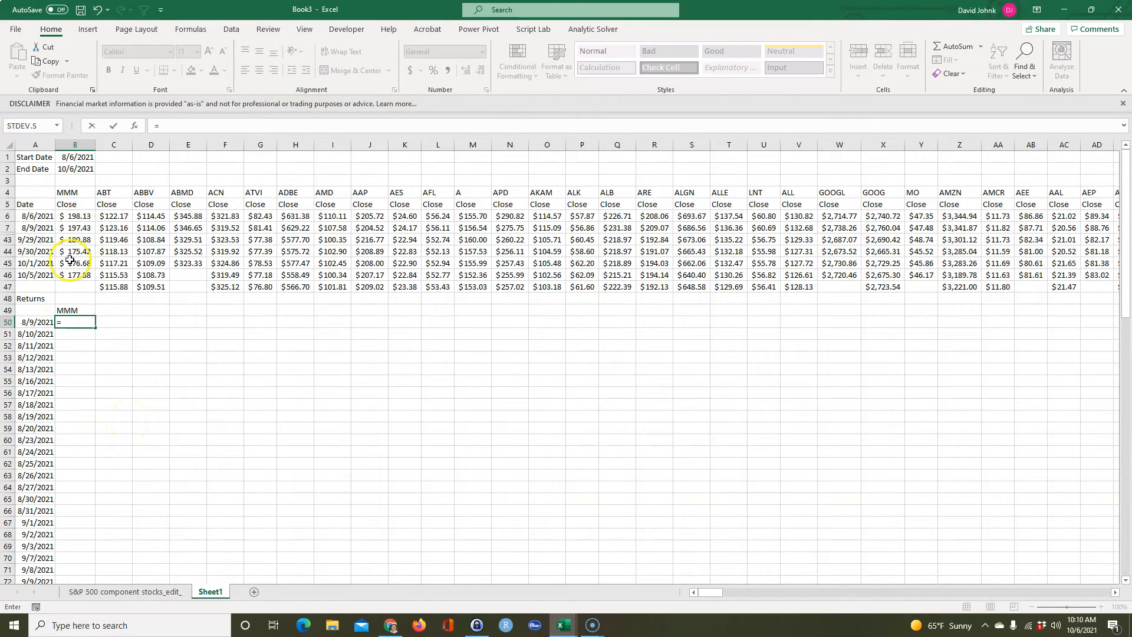
left_click(72, 228)
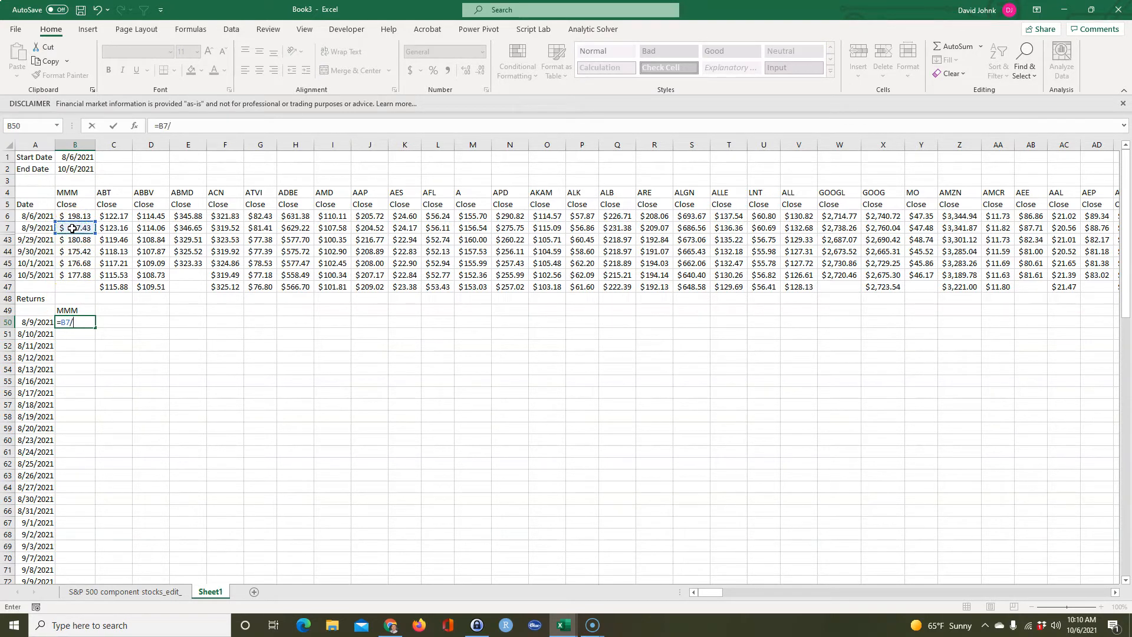
left_click(77, 215)
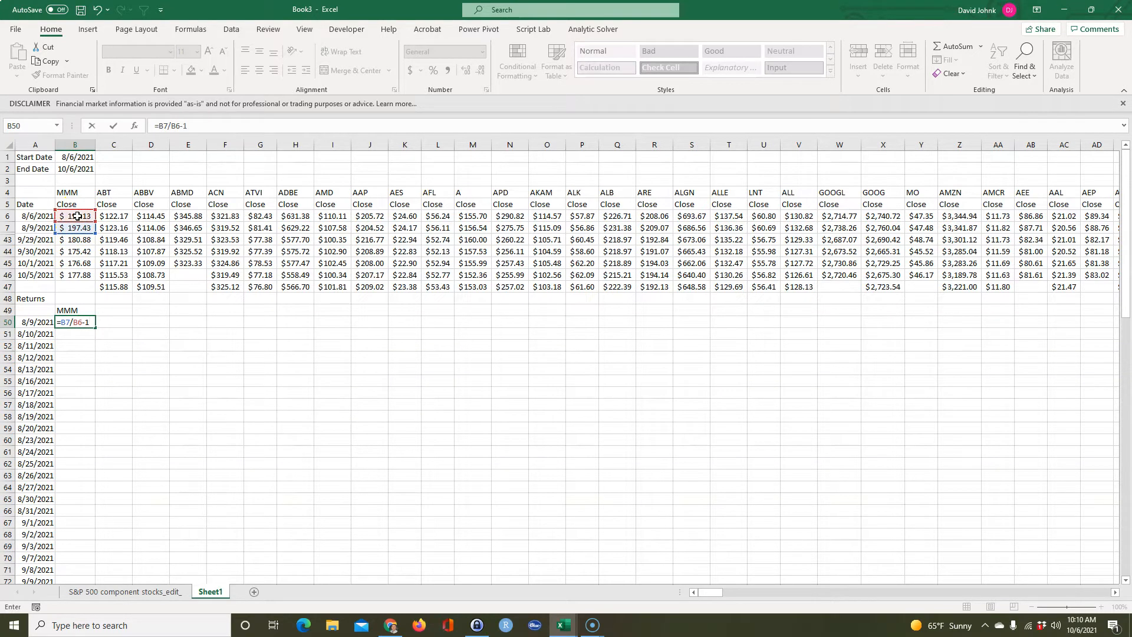
type("-1")
key("Return")
Format the return in B50 as a percentage with four decimal places.
left_click(70, 321)
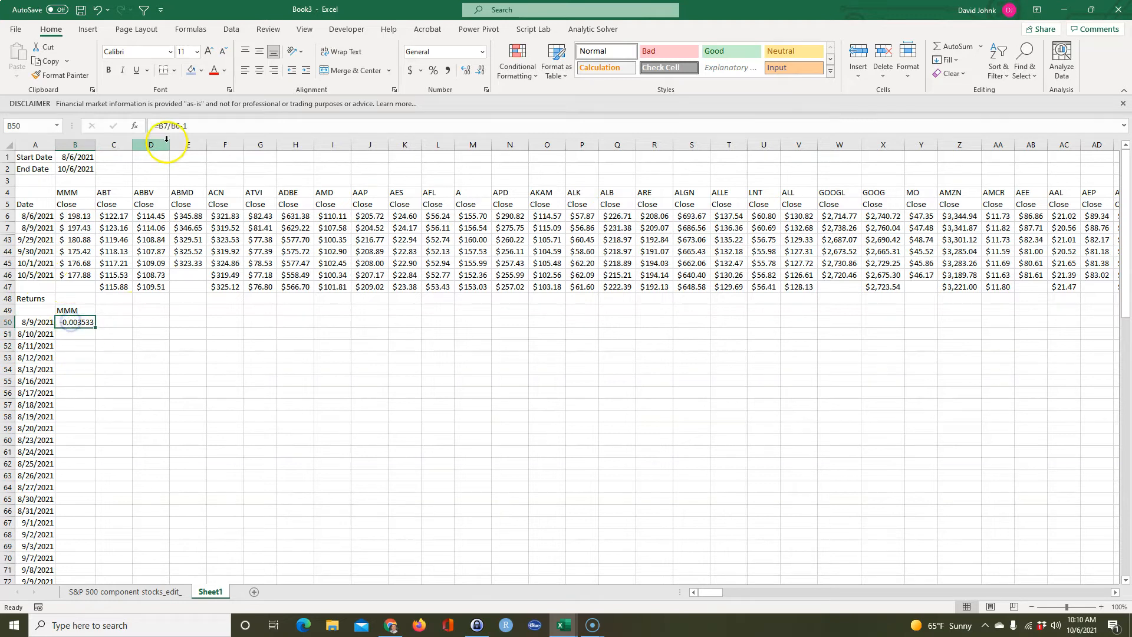
left_click(433, 71)
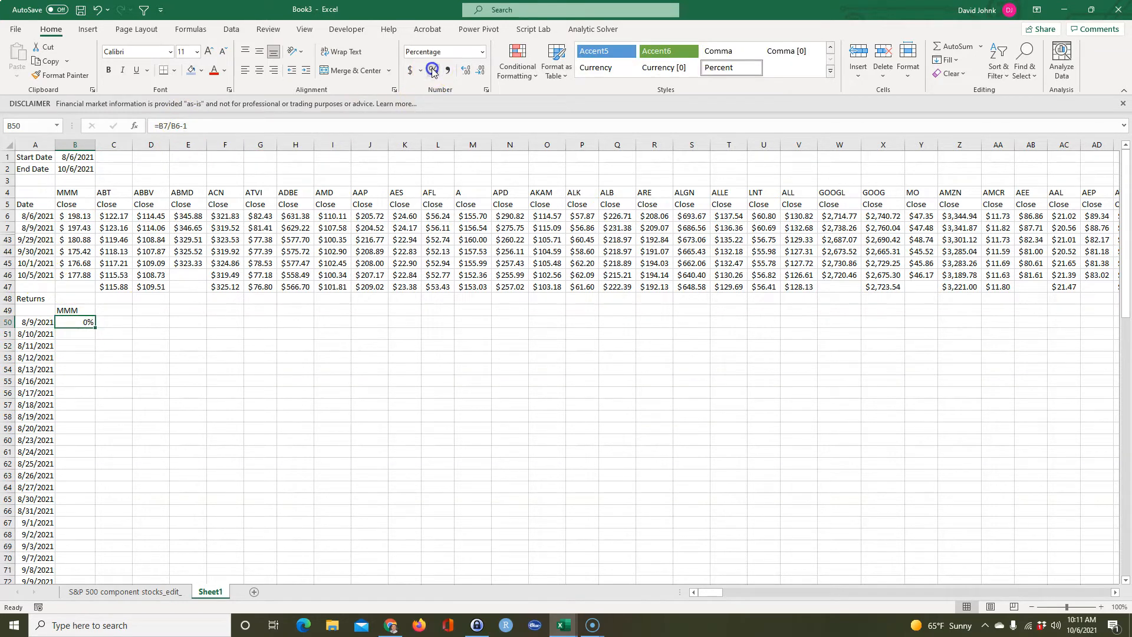
left_click(467, 73)
left_click(466, 73)
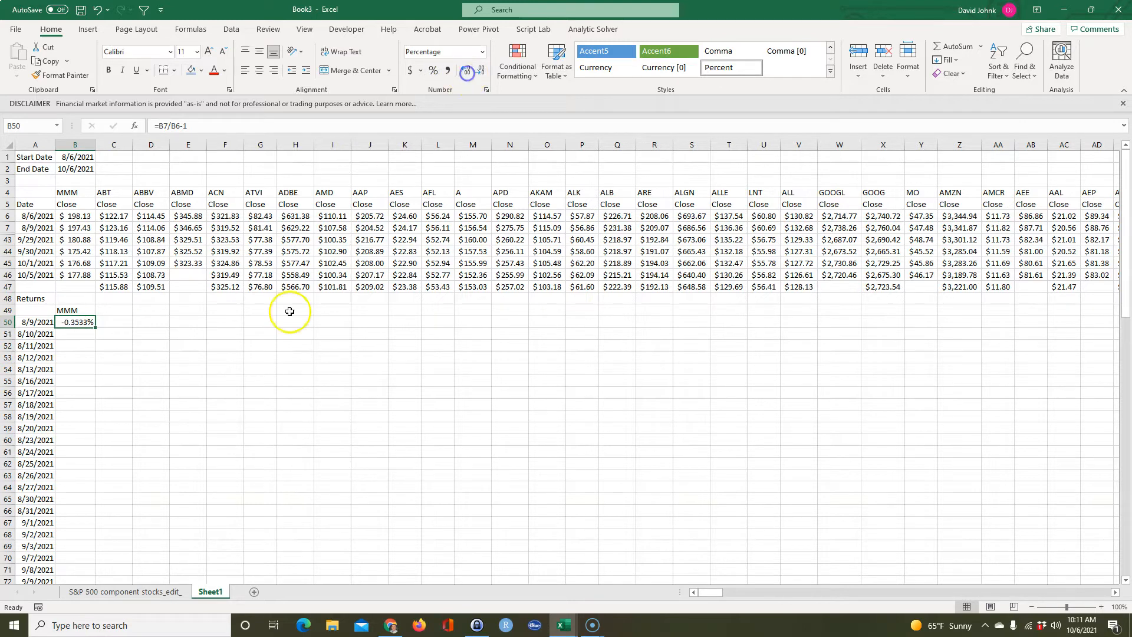
left_click(271, 352)
Fill the ticker header in B49 and the return formula in B50 across all company columns, with returns down through row 88.
left_click_drag(70, 311, 888, 317)
left_click_drag(1097, 592, 449, 536)
left_click(217, 413)
left_click_drag(69, 322, 68, 316)
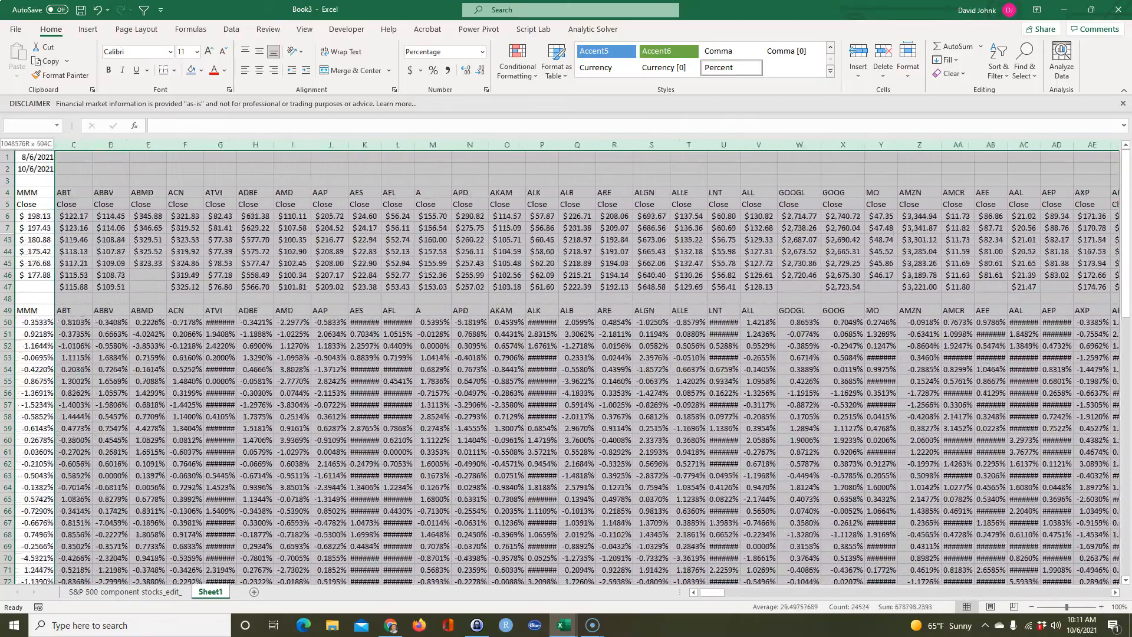
Autofit the width of all company columns from B through SL so every return is readable.
left_click(155, 144)
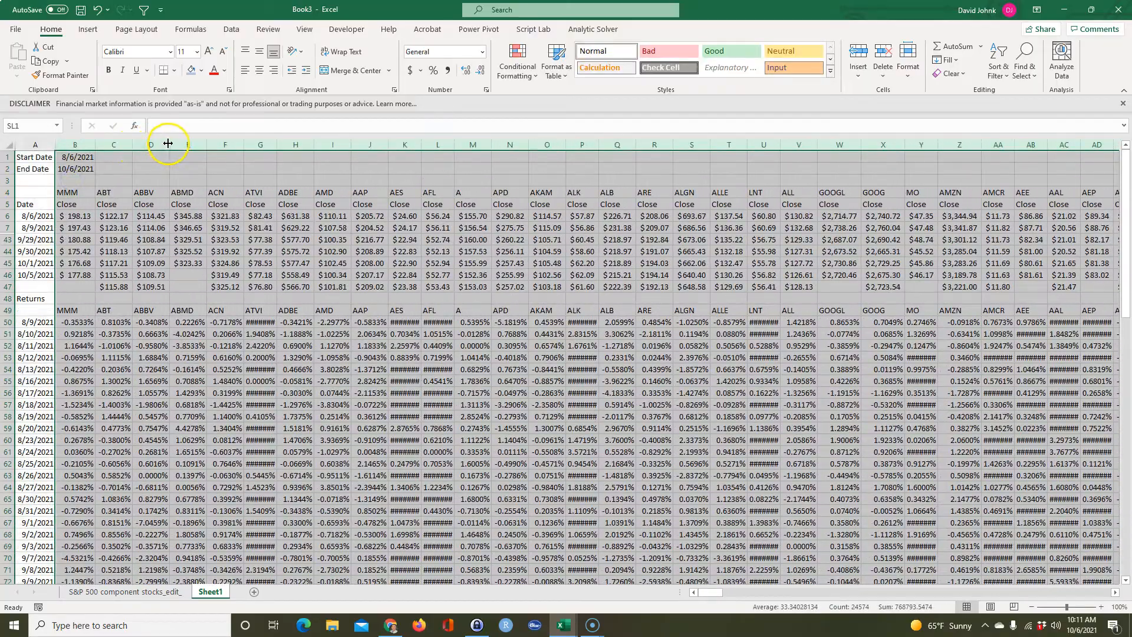
left_click_drag(170, 143, 170, 143)
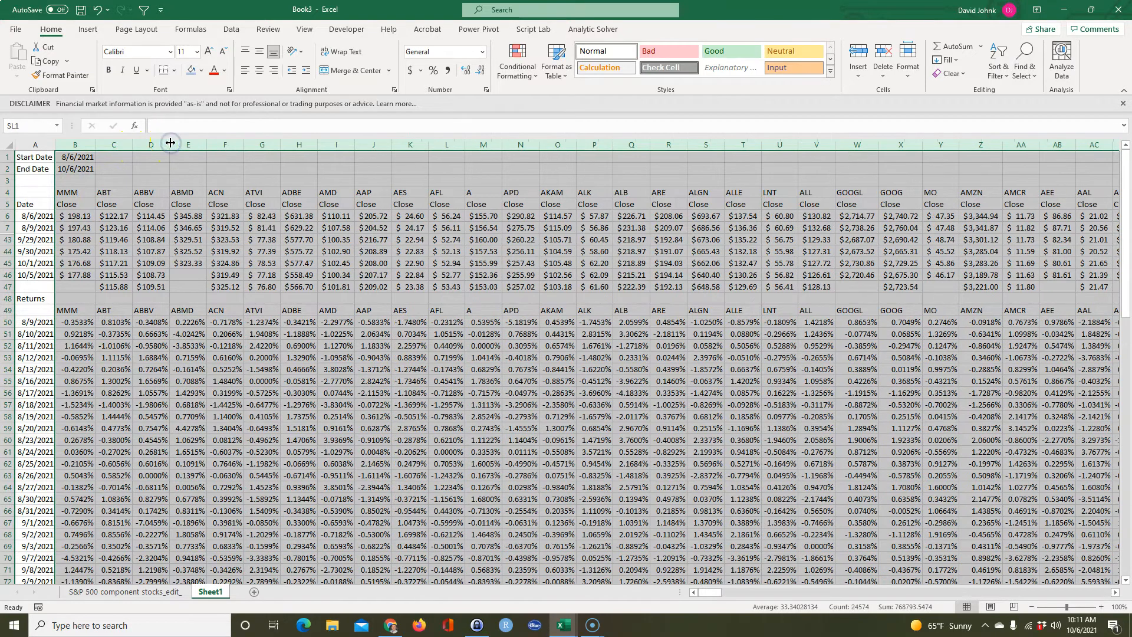
left_click(165, 392)
Hide rows 52 through 86 of the returns table.
left_click_drag(7, 346, 44, 532)
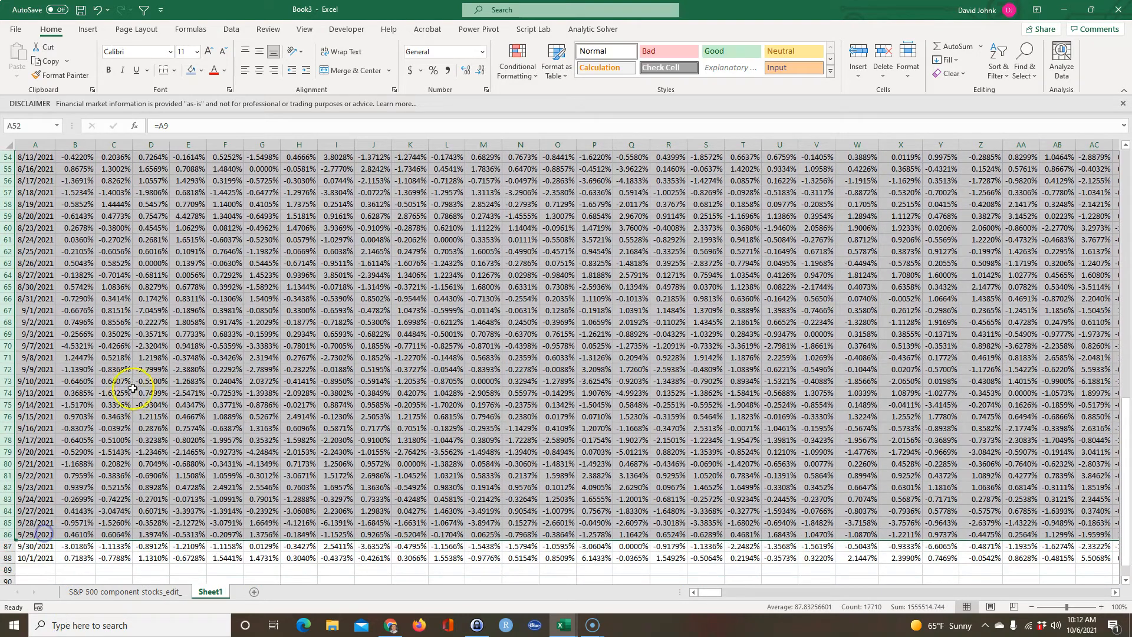
right_click(135, 384)
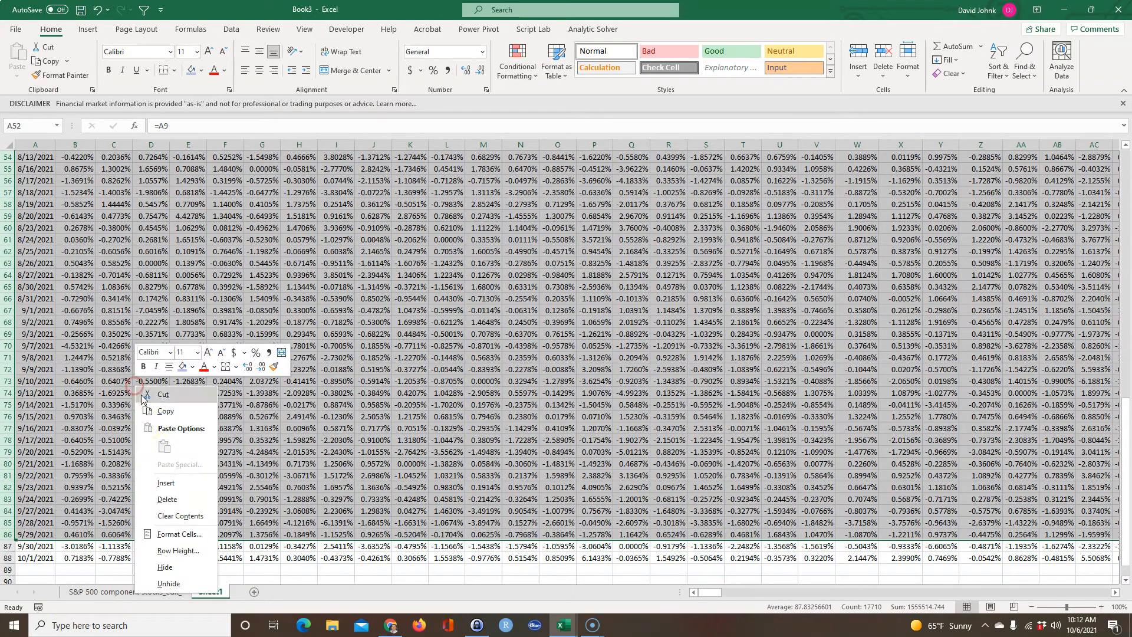
left_click(168, 567)
left_click(109, 396)
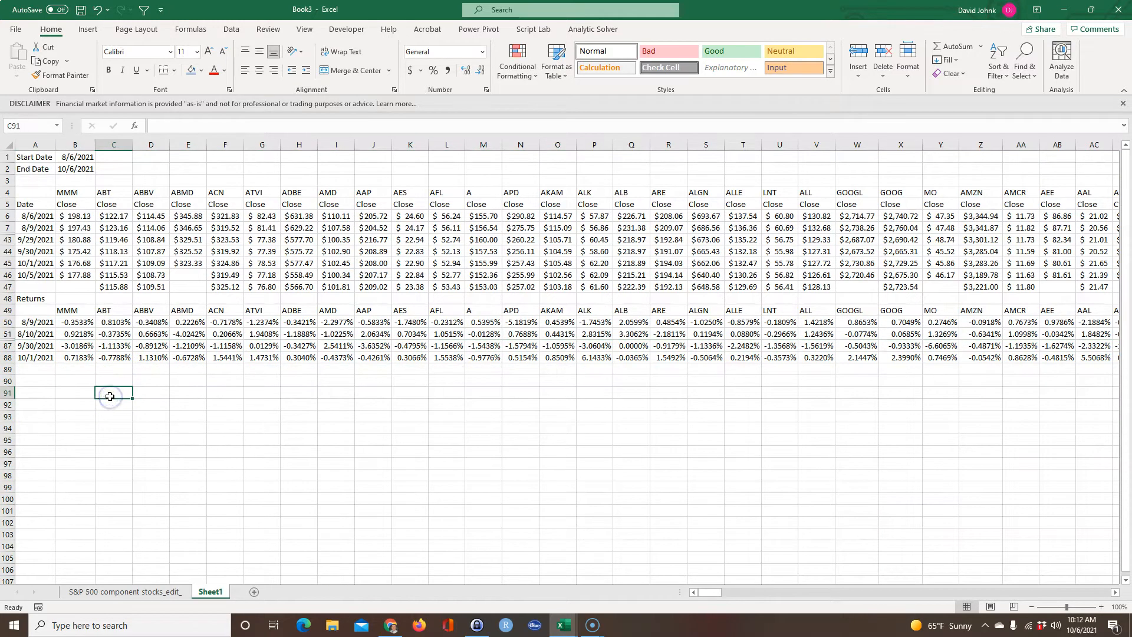
left_click_drag(8, 333, 8, 345)
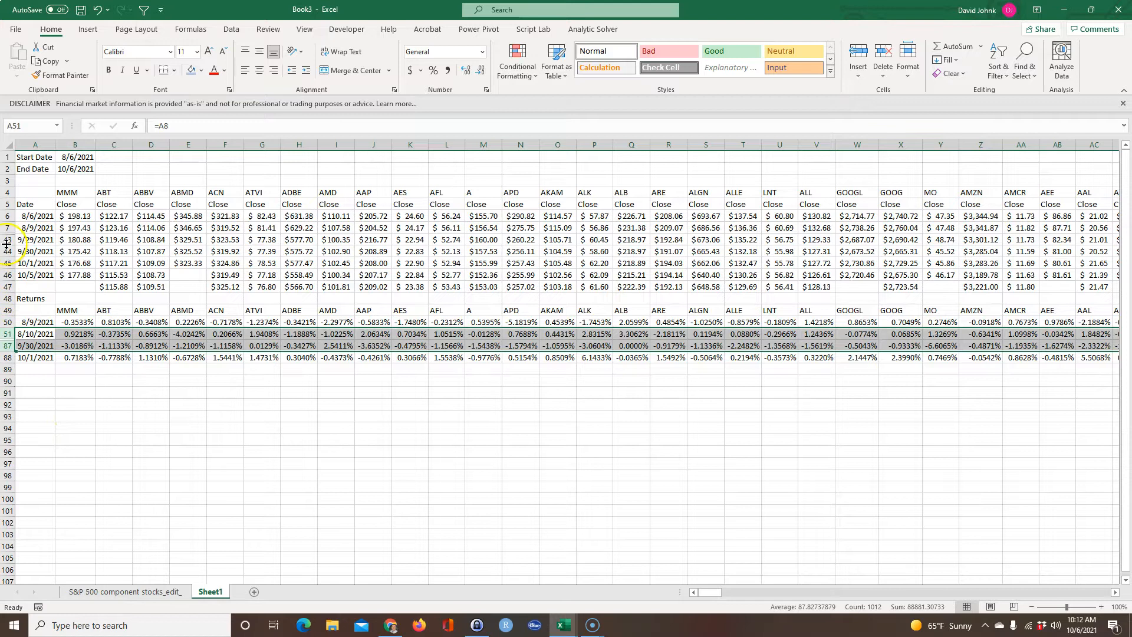
left_click_drag(8, 227, 7, 239)
left_click(152, 428)
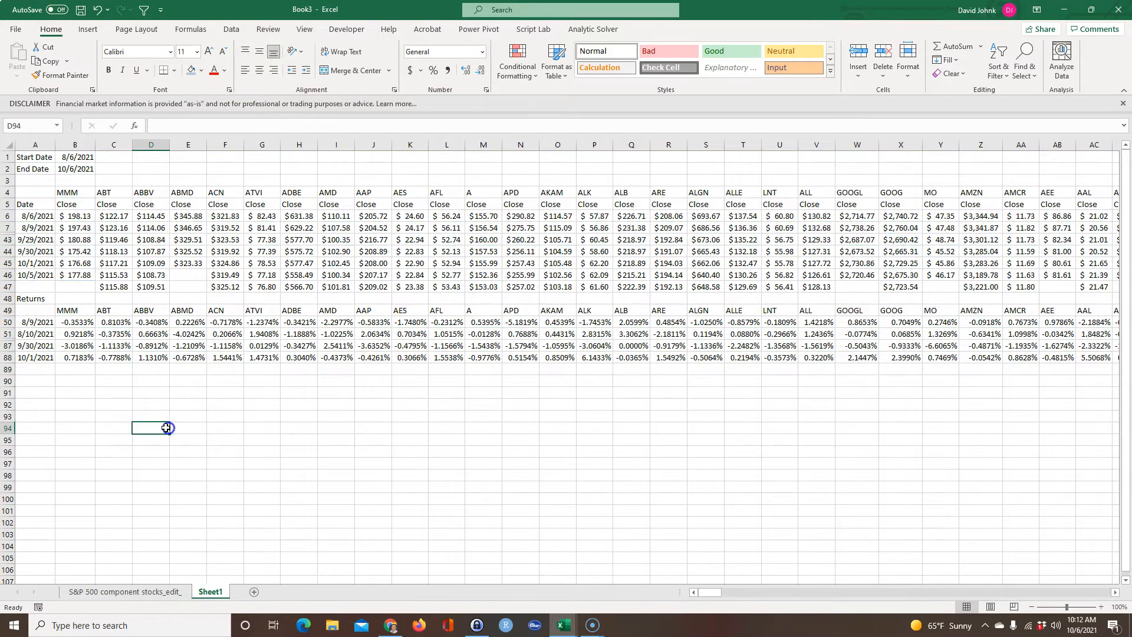
left_click(7, 228)
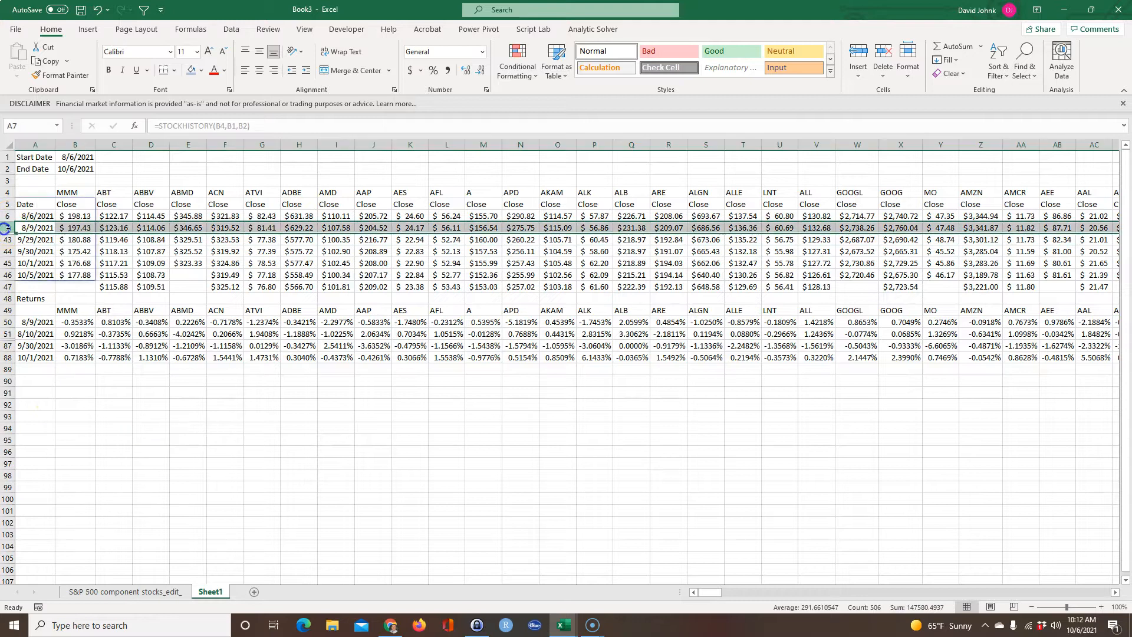
left_click(8, 262)
Enter the label Summary Statistics in A90 and link B91 to the MMM ticker header in B49.
left_click(30, 380)
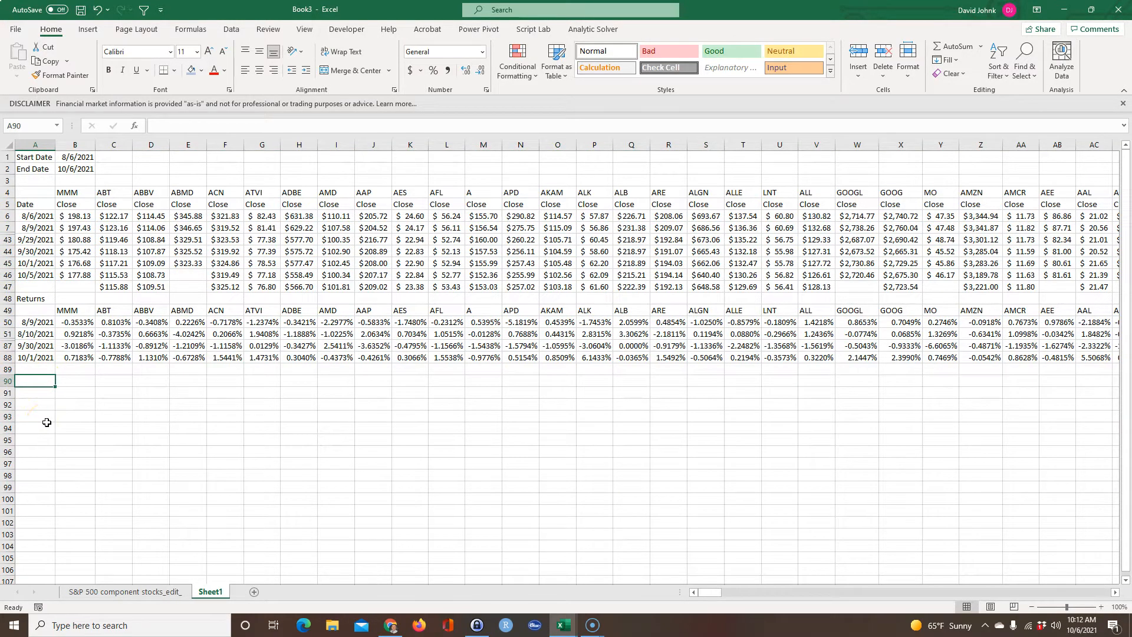
type("Summary Statistics")
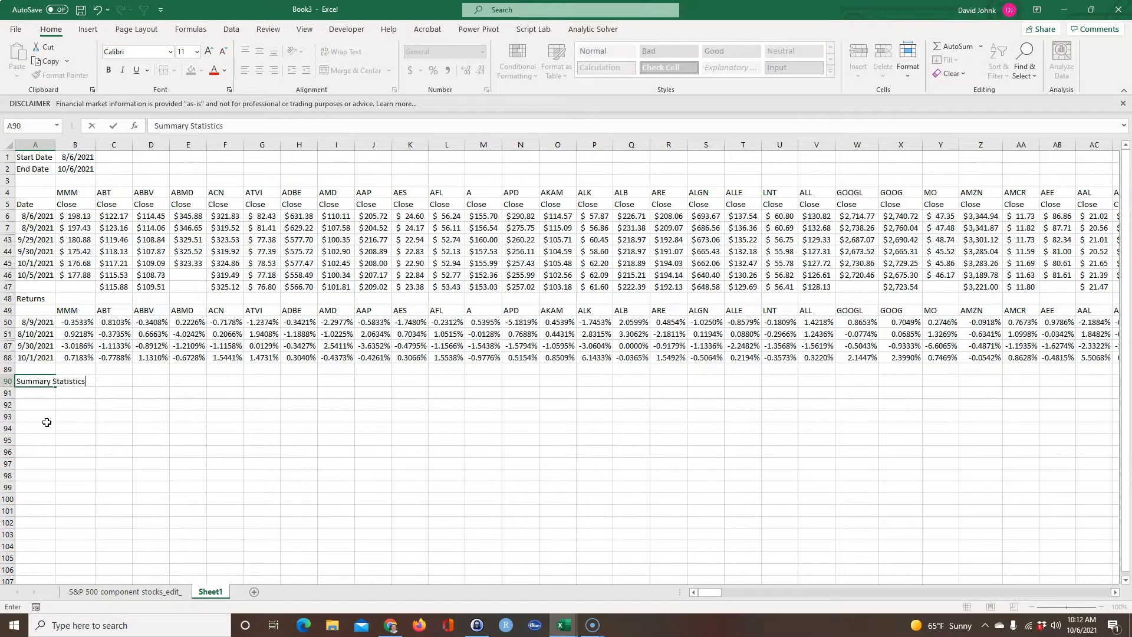
key("Return")
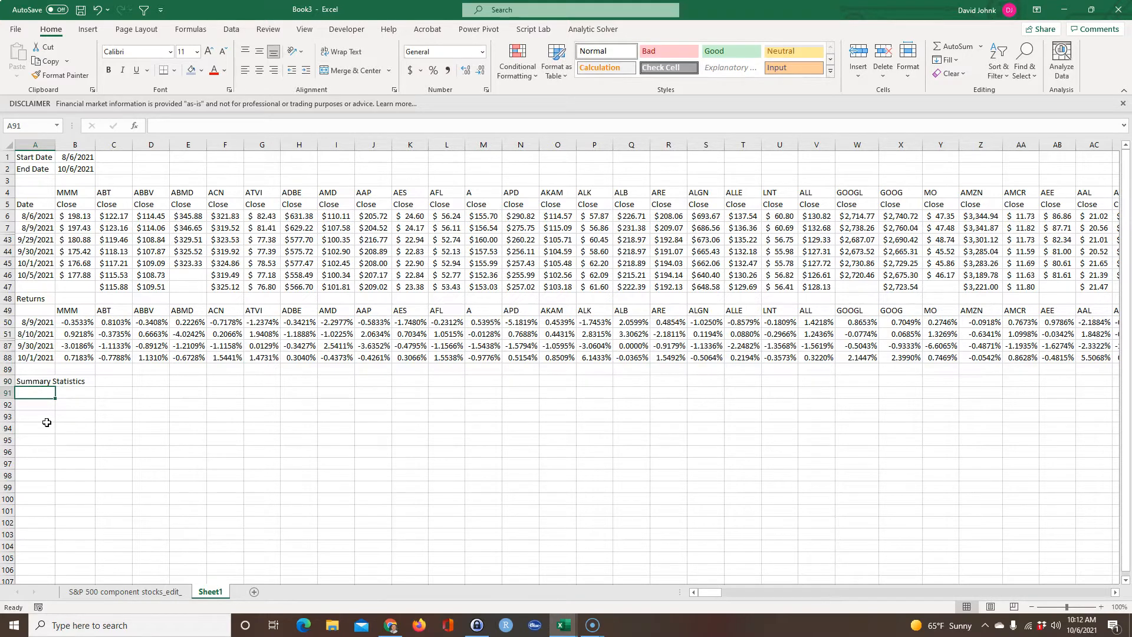
left_click(73, 396)
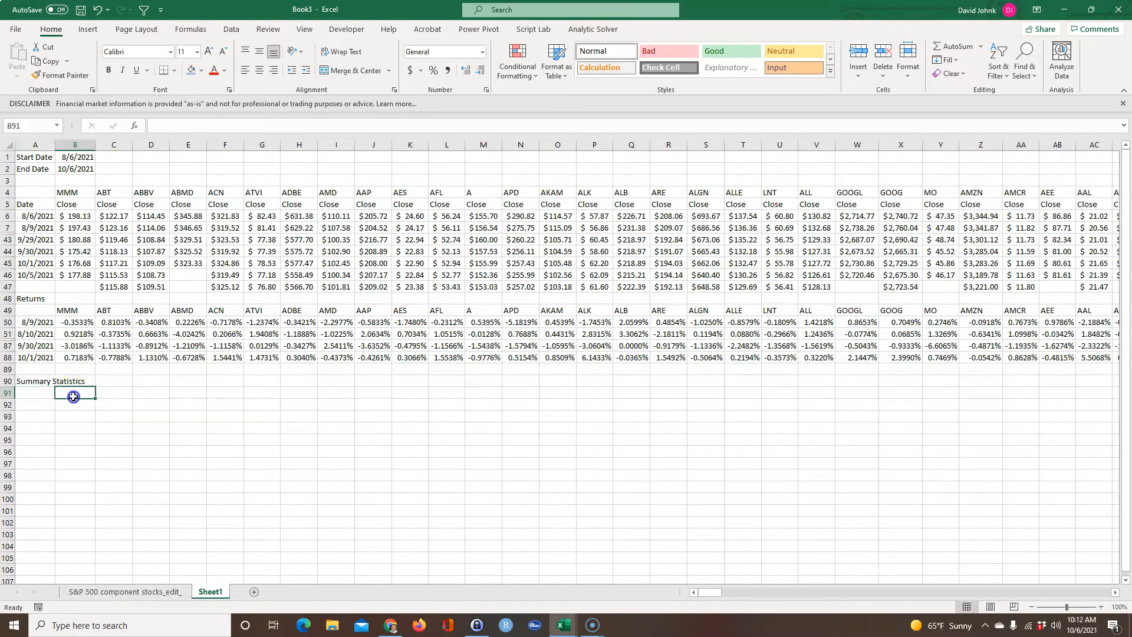
left_click(75, 311)
key("Return")
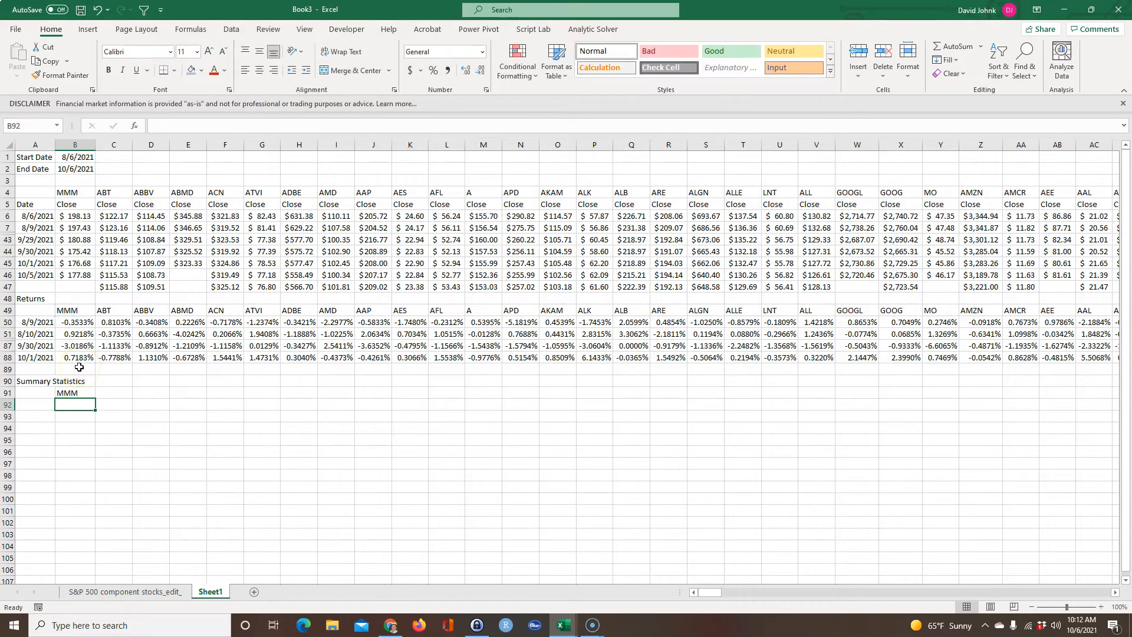
Label A92 as E(r) and enter =AVERAGE(B50:B88) in B92 for the average MMM return.
left_click(41, 403)
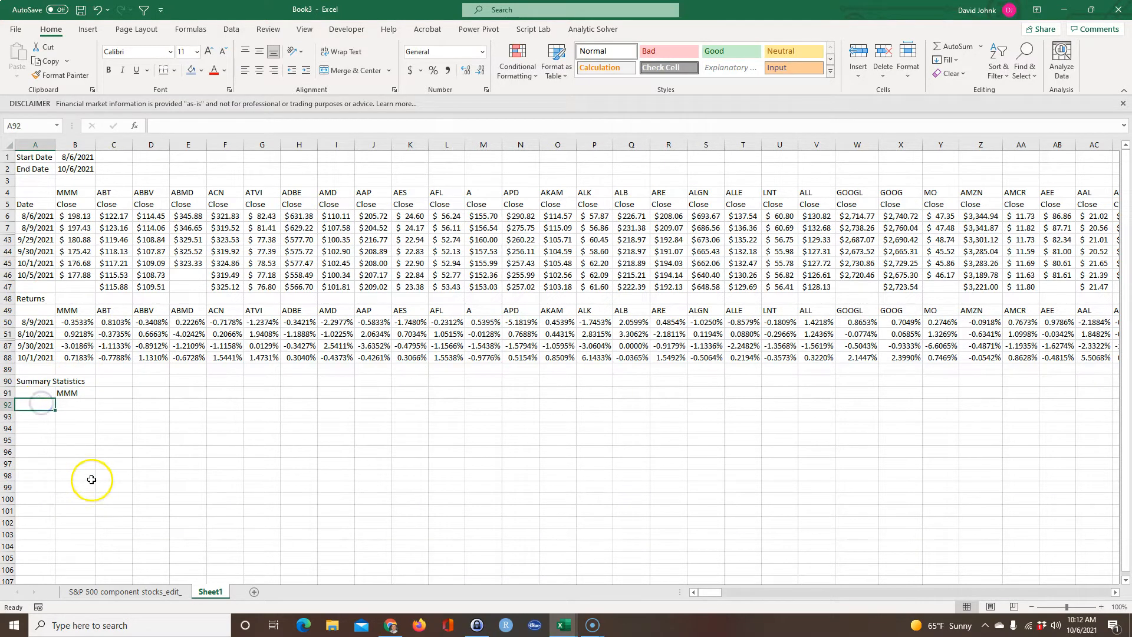
type("E(r")
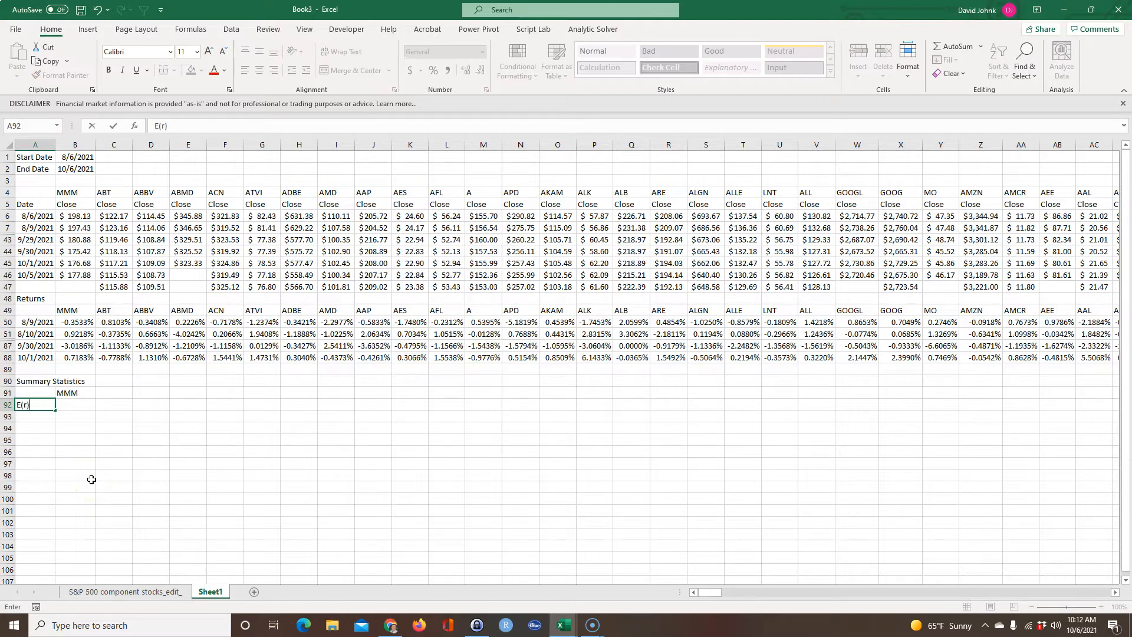
key("Tab")
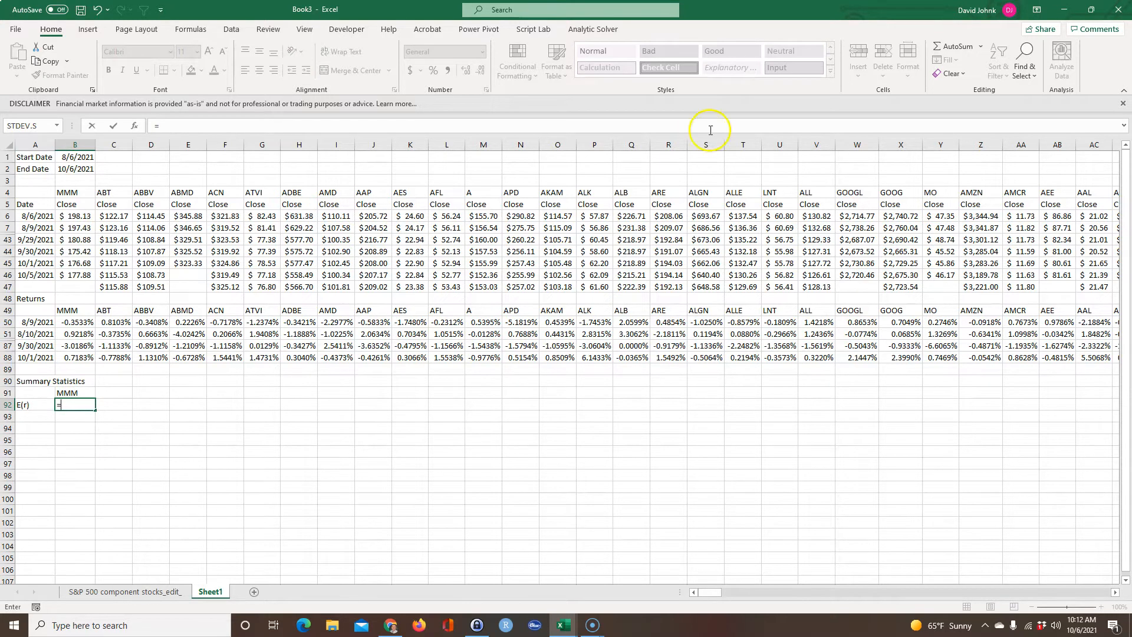
left_click(983, 48)
left_click(967, 77)
left_click(980, 46)
left_click(966, 83)
left_click_drag(76, 323, 68, 353)
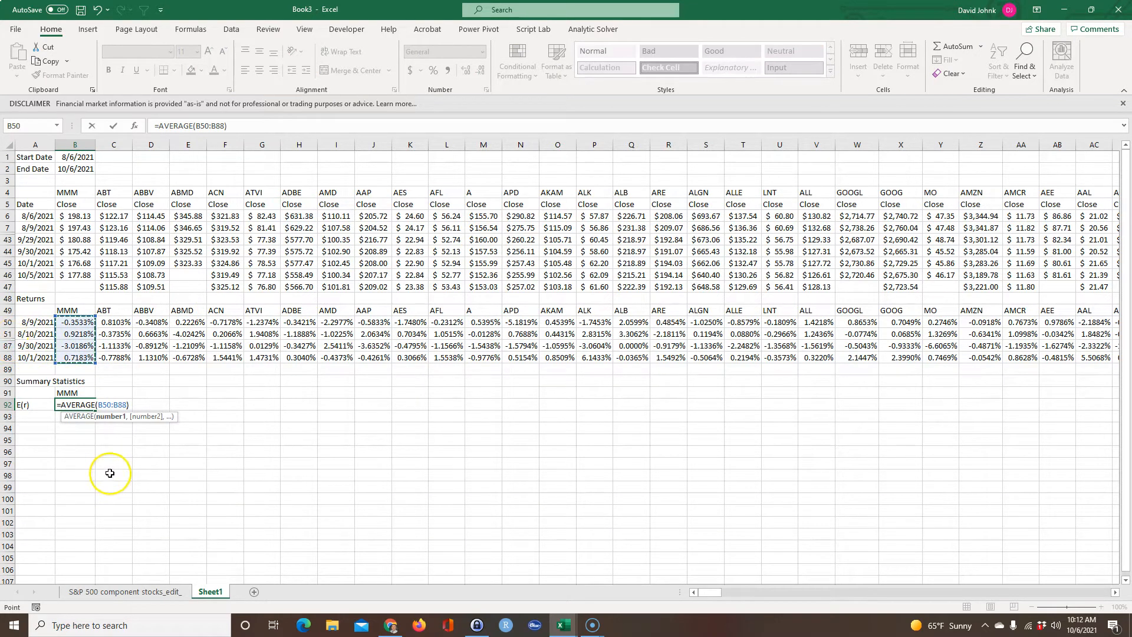
key("Return")
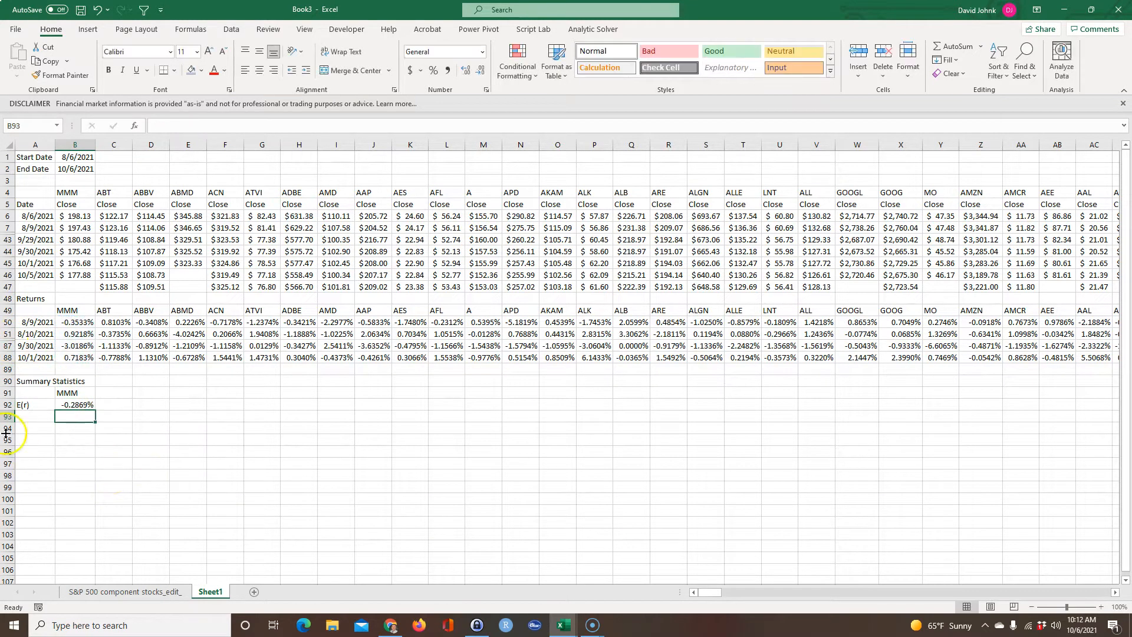
Label cell A93 as Std dev below the E(r) row.
left_click(40, 418)
type("Std")
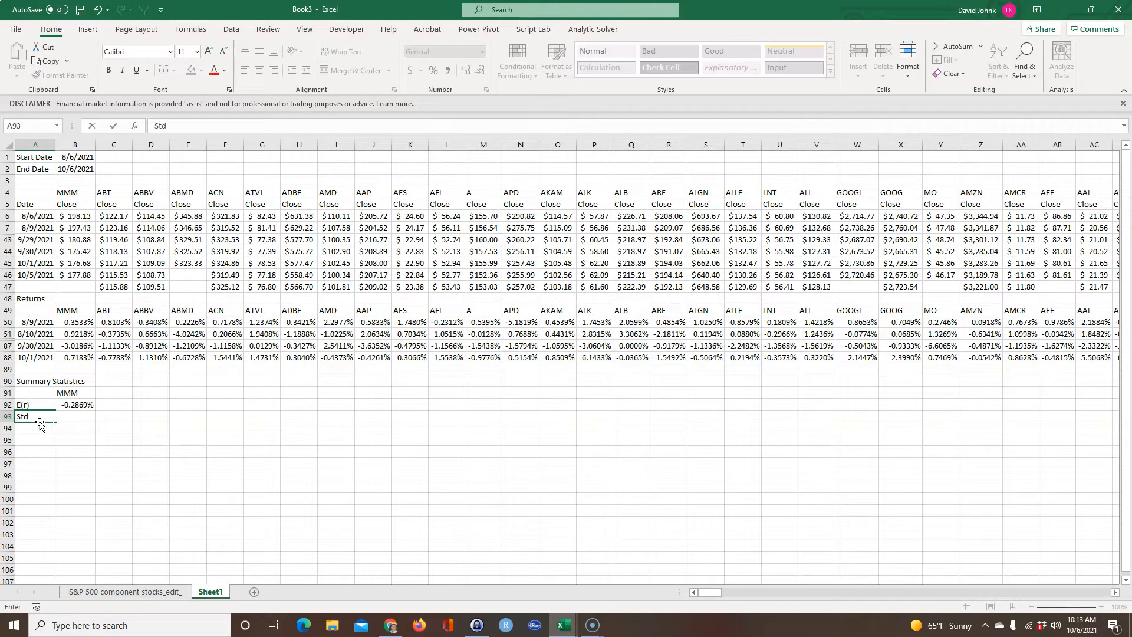
type(" dev")
key("Tab")
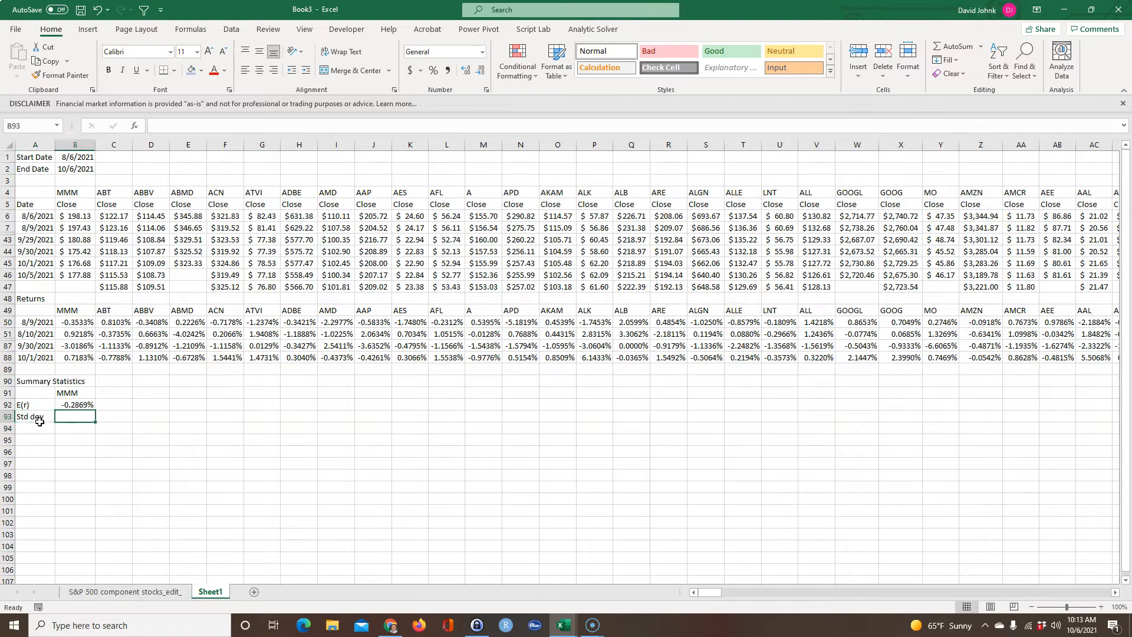
Enter a STDEV.S formula in B93 covering the MMM daily returns from B50 down to the last return row.
type("=std")
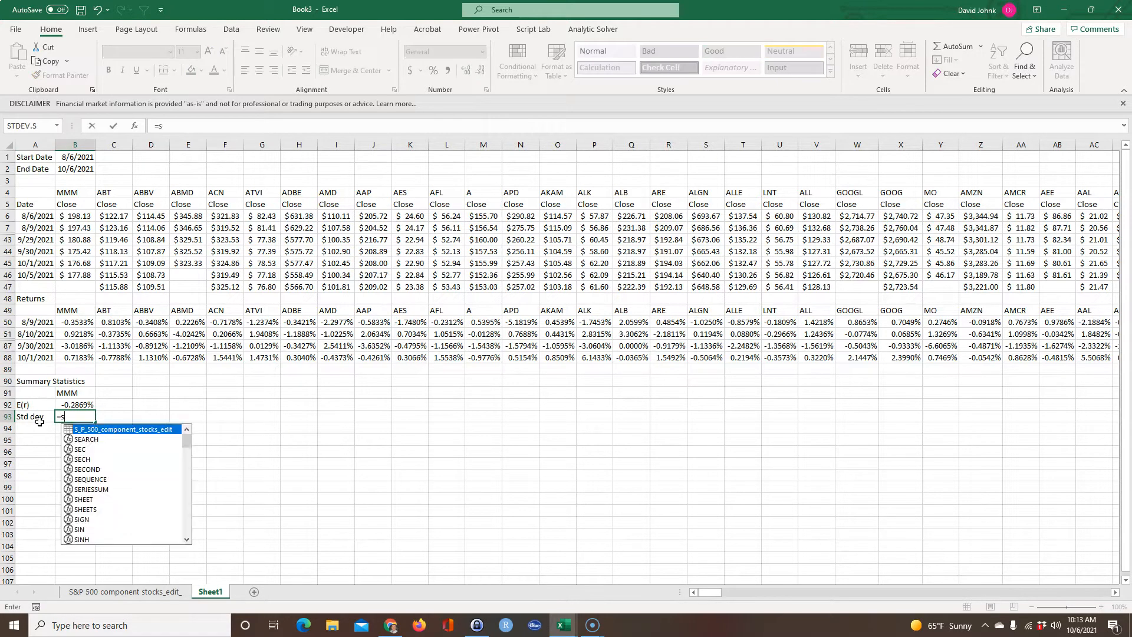
right_click(39, 422)
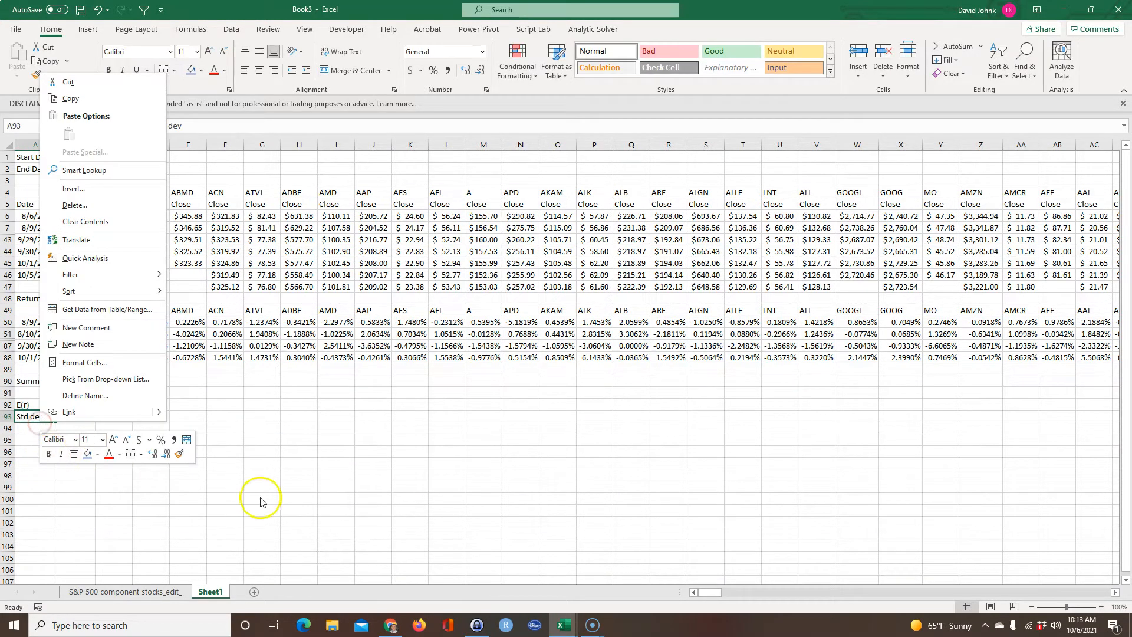
left_click(260, 498)
left_click(79, 416)
double_click(80, 416)
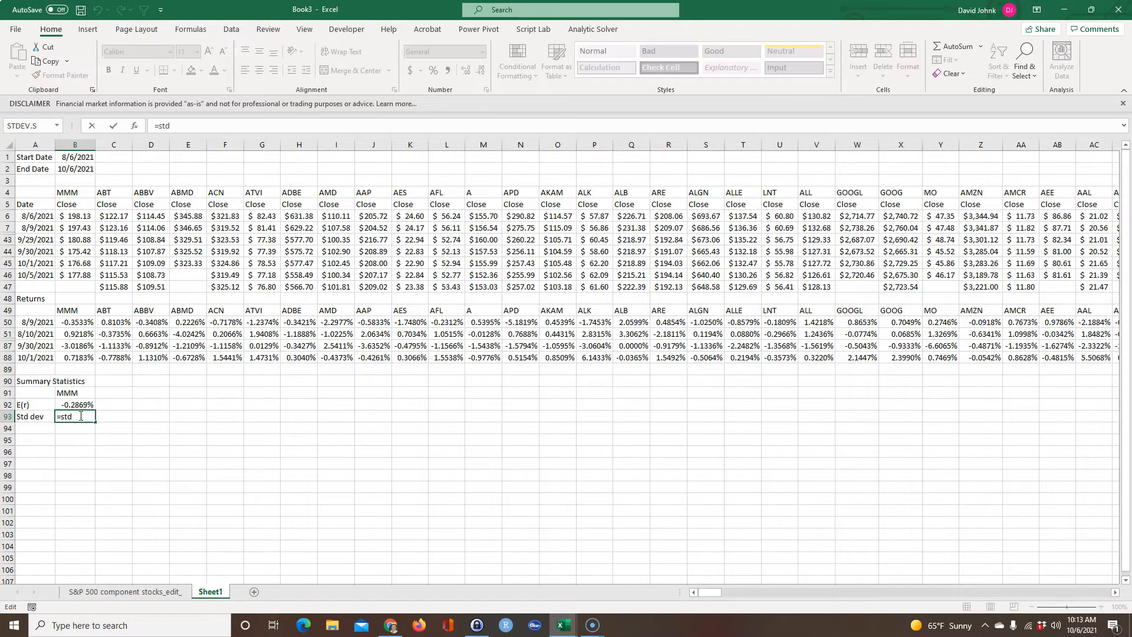
type("d")
key("BackSpace")
key("BackSpace")
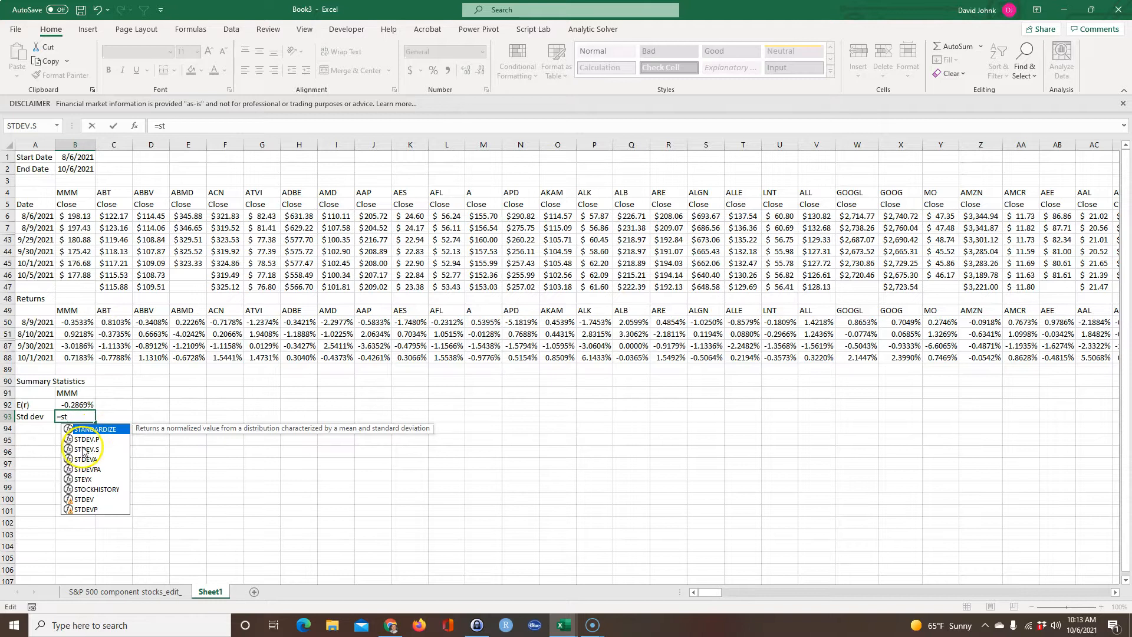
double_click(83, 451)
left_click_drag(75, 322, 80, 365)
key("Return")
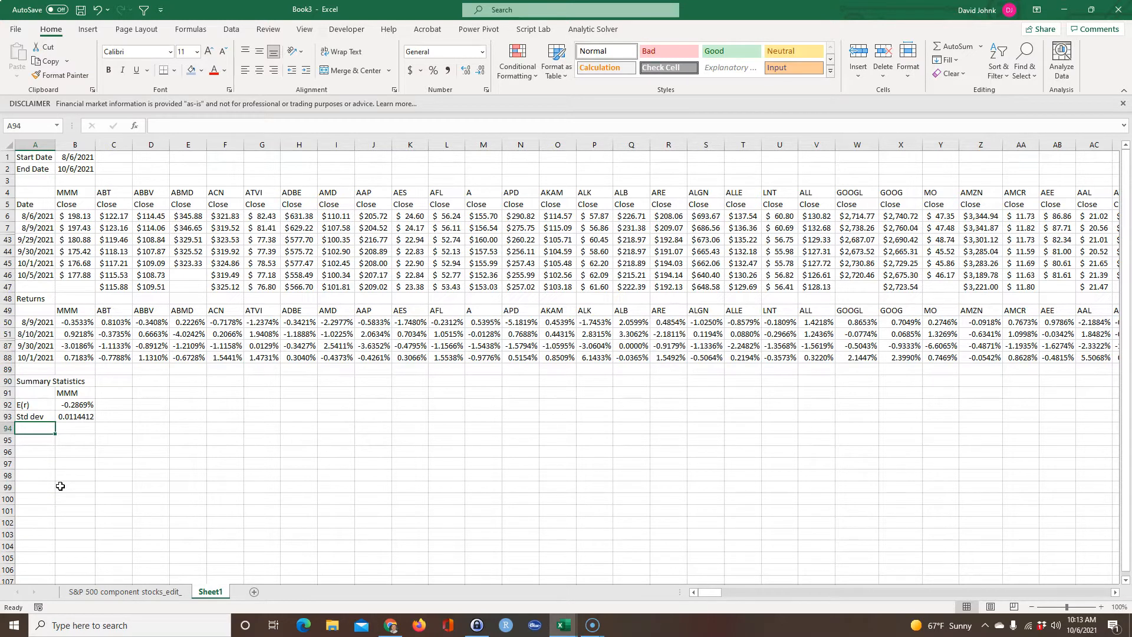
Label A94 as E(r)/std dev and enter =B92/B93 in B94 for the MMM ratio.
type("E(r)")
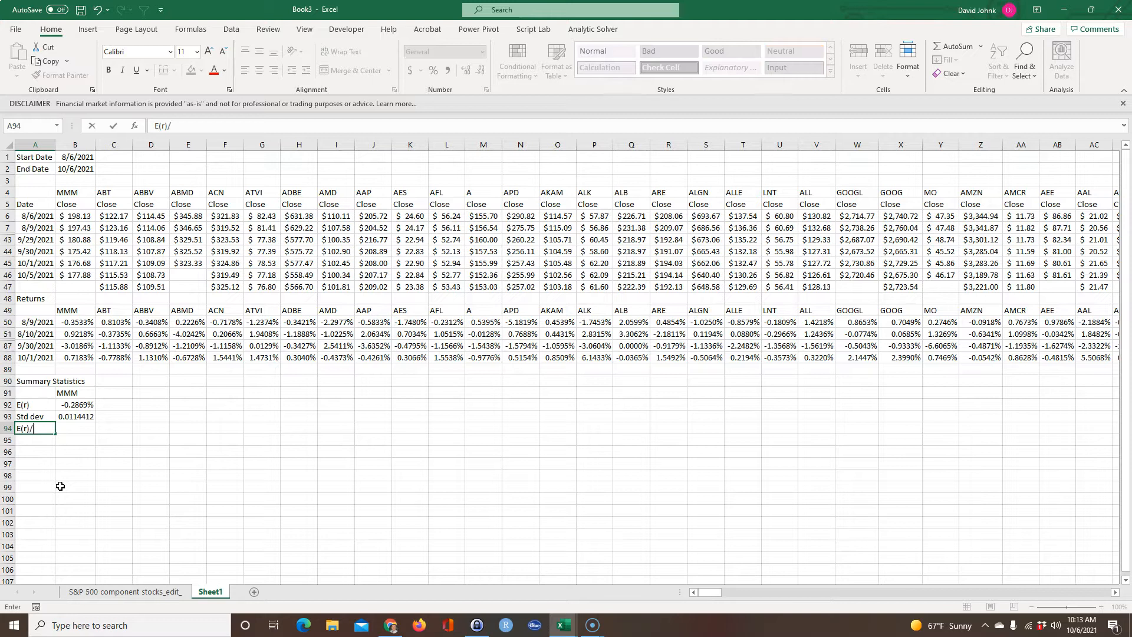
type("/std dev")
key("Tab")
type("=")
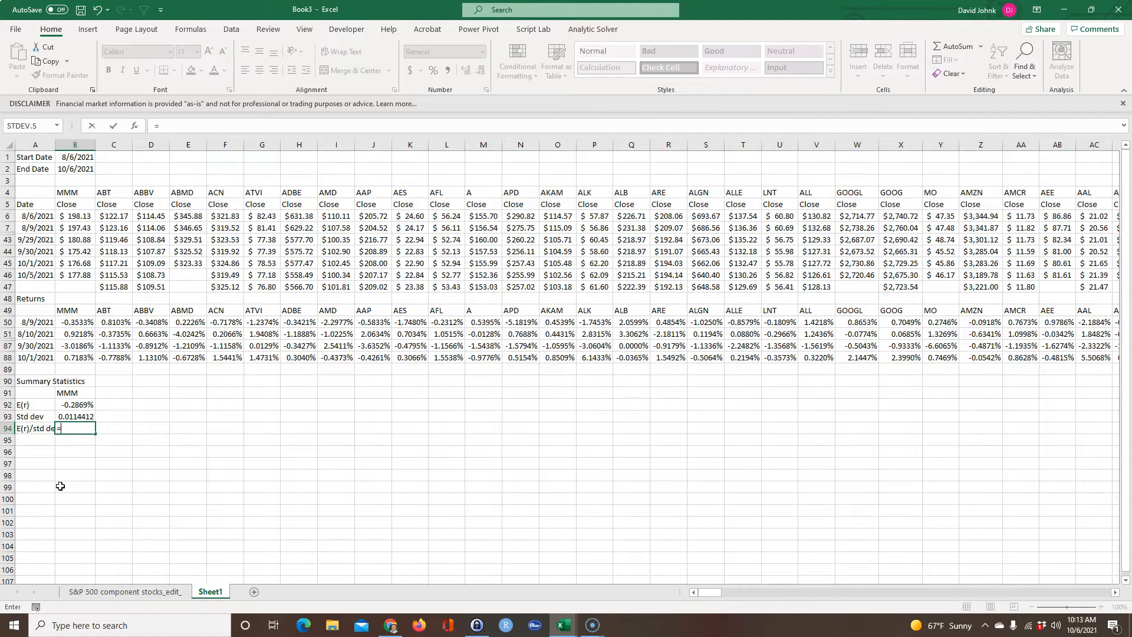
left_click(79, 405)
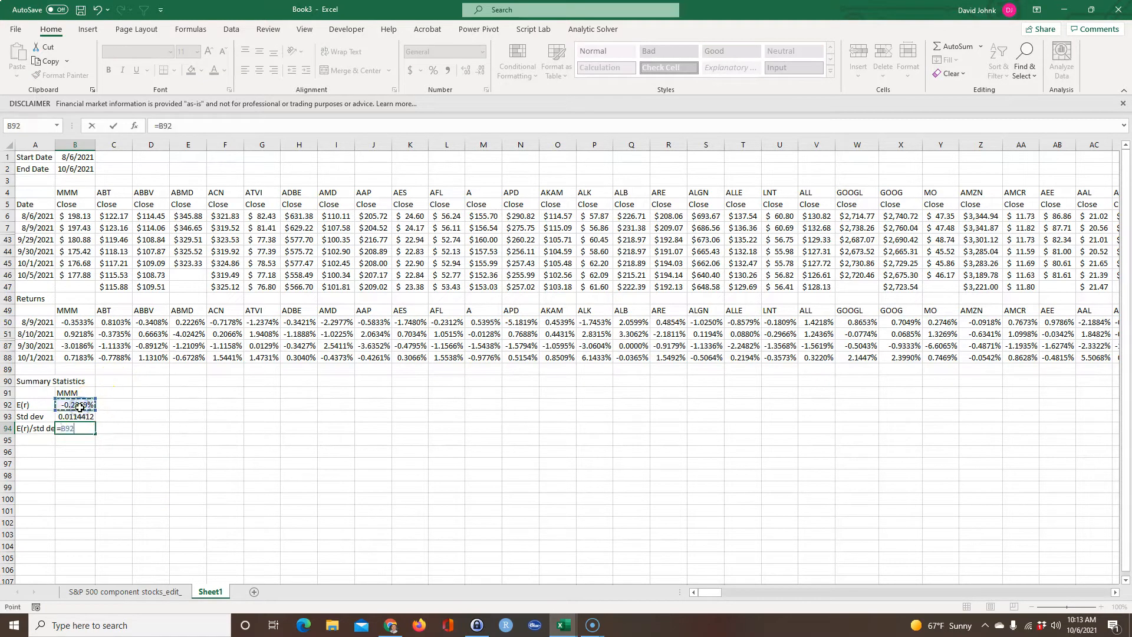
type("/")
left_click(81, 416)
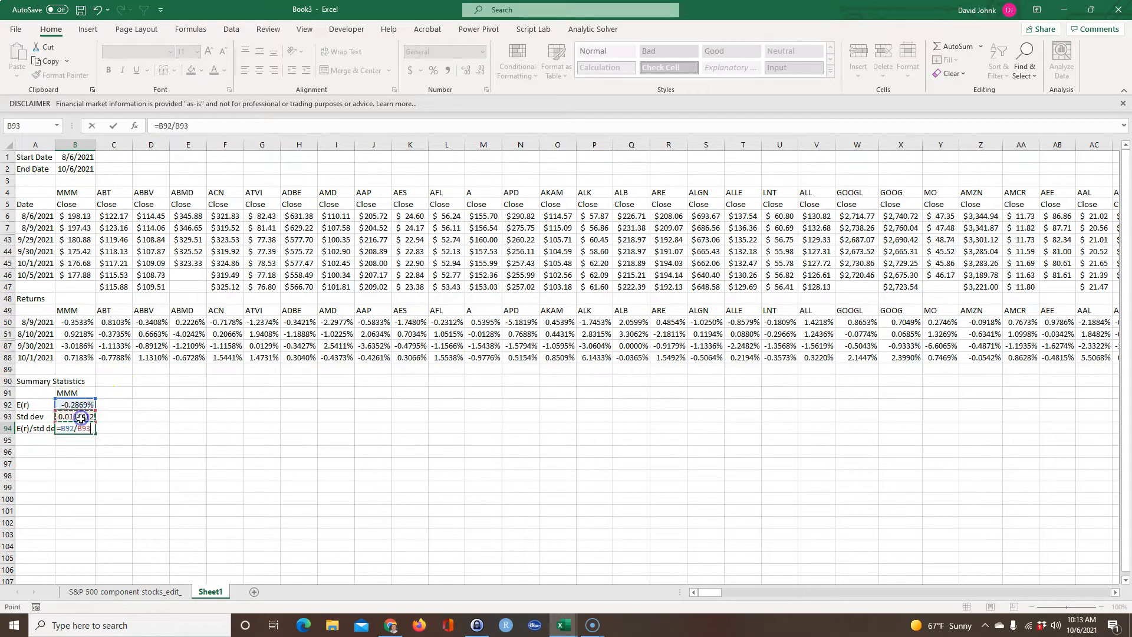
key("Return")
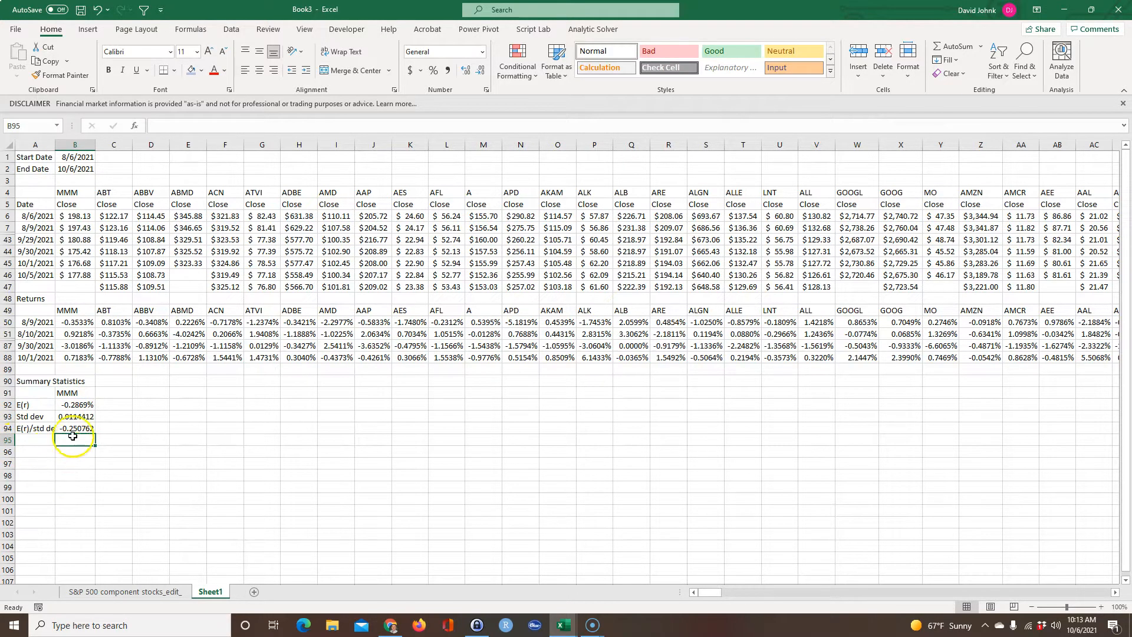
Fill the MMM ticker, E(r), Std dev and ratio formulas in B91:B94 across all company columns through SL.
left_click_drag(76, 393, 965, 425)
left_click_drag(1104, 593, 366, 565)
left_click(188, 498)
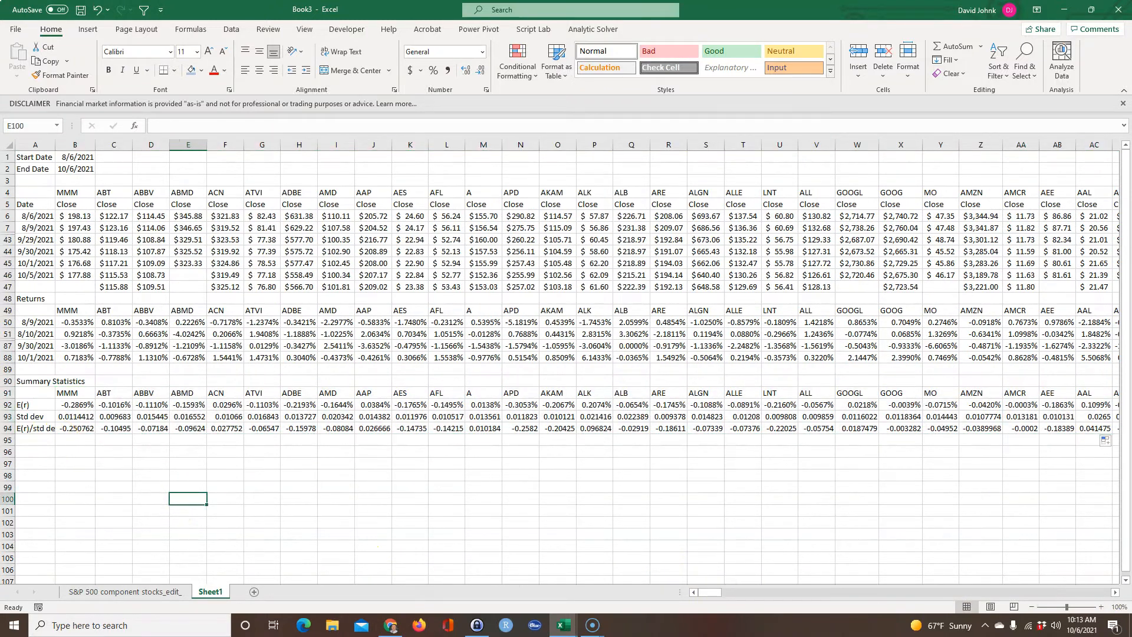
Insert a blank row 92 between the summary tickers and the E(r) row.
left_click(63, 472)
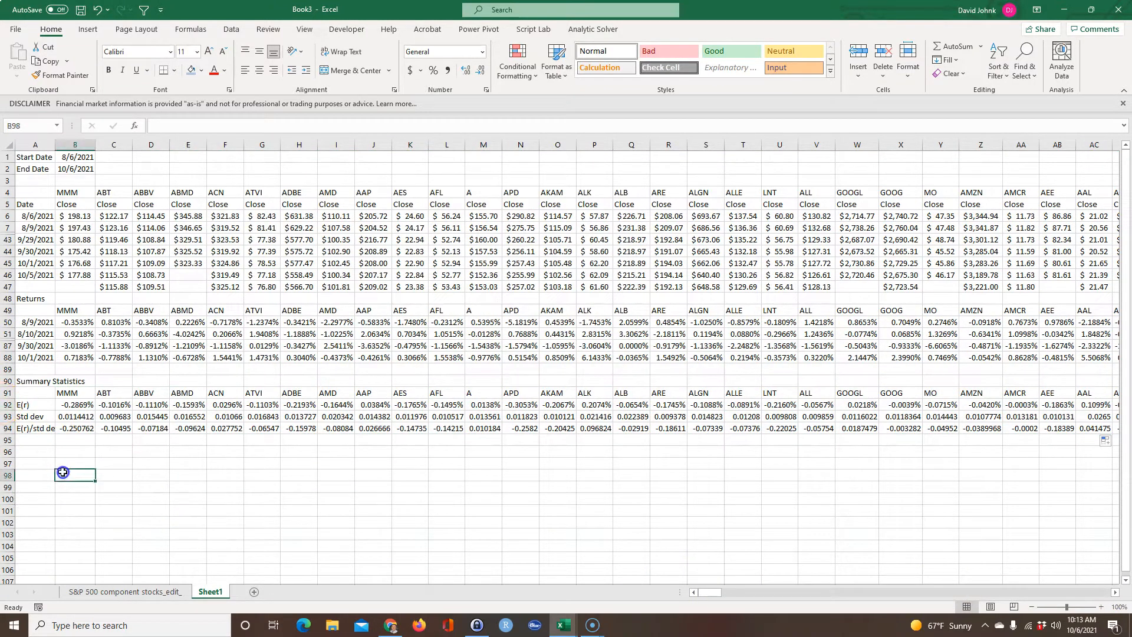
left_click(7, 404)
right_click(8, 404)
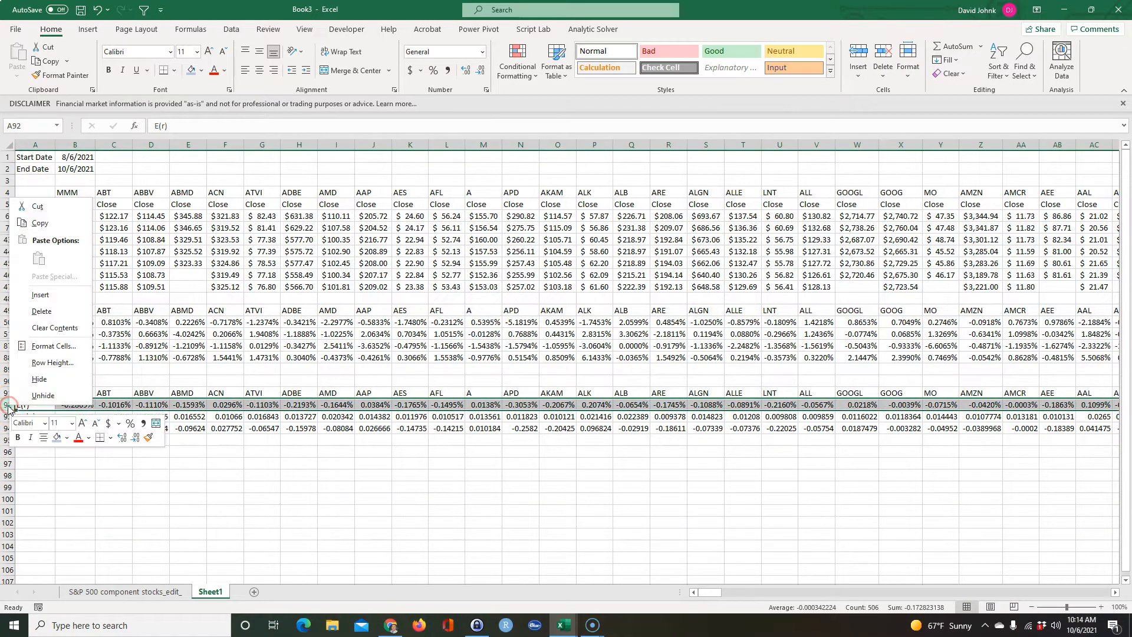
left_click(41, 295)
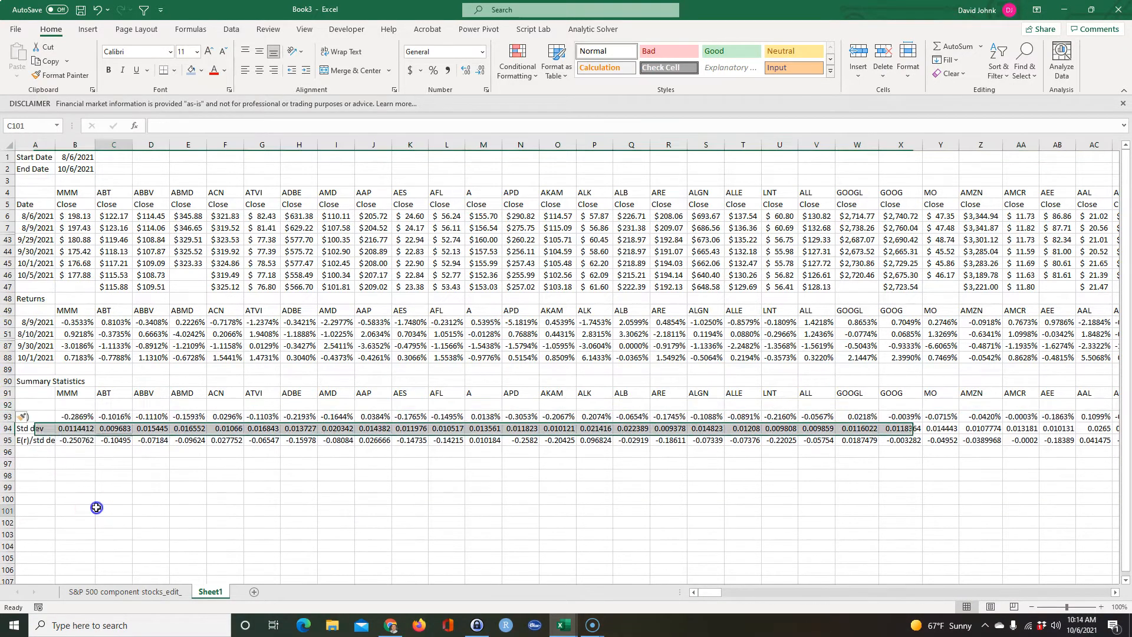
Copy the GICS Sector values J2:J506 from the plain-text company list on the S&P 500 component stocks sheet.
left_click(125, 591)
left_click_drag(225, 171, 225, 250)
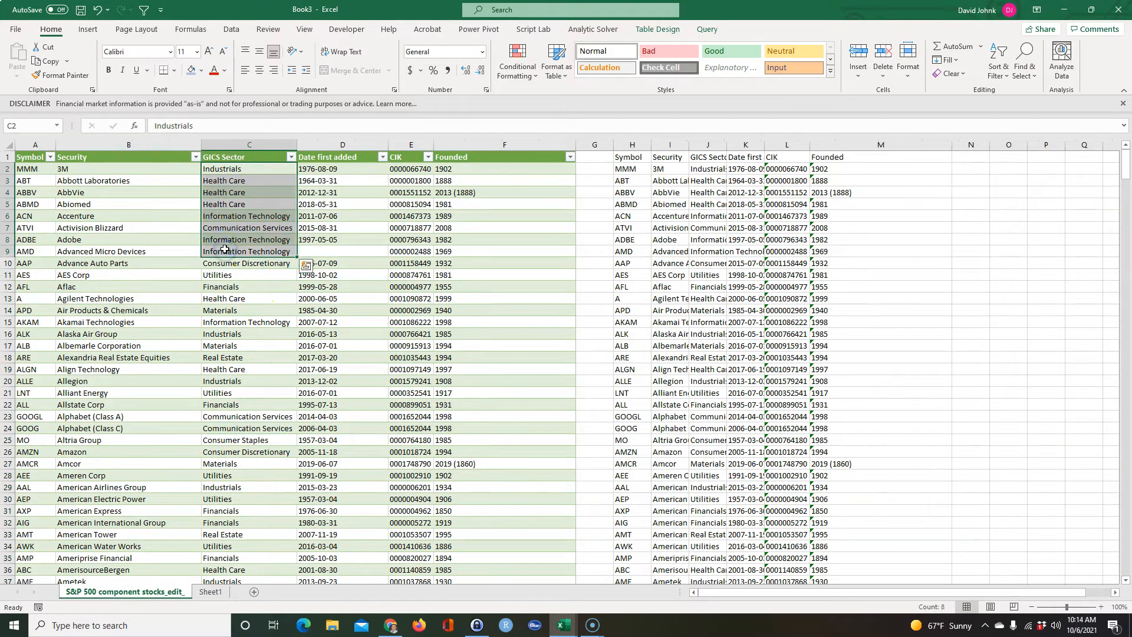
key("ctrl+shift+Down")
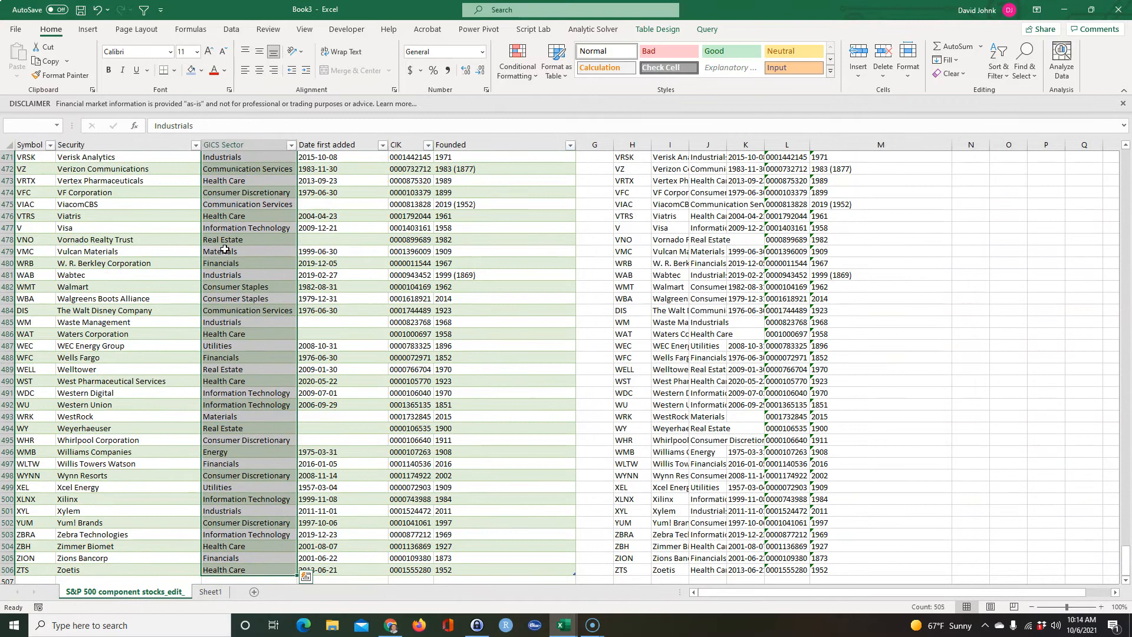
left_click(653, 309)
scroll(737, 299, "up", 5)
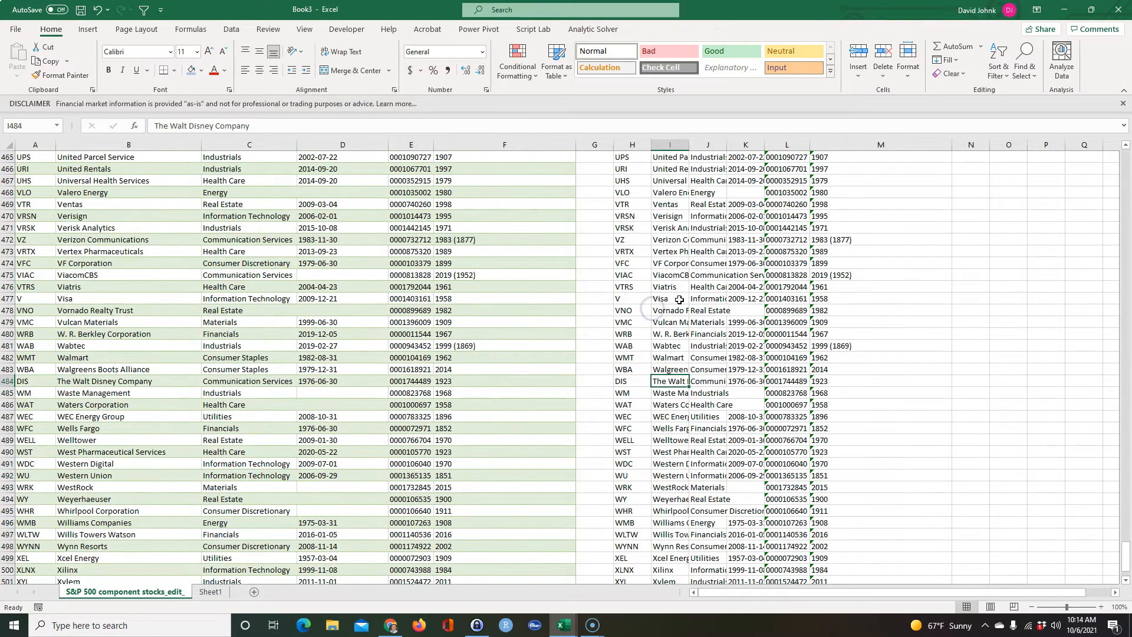
left_click(1013, 417)
left_click_drag(1117, 544, 1119, 141)
left_click(730, 287)
left_click_drag(704, 169, 694, 241)
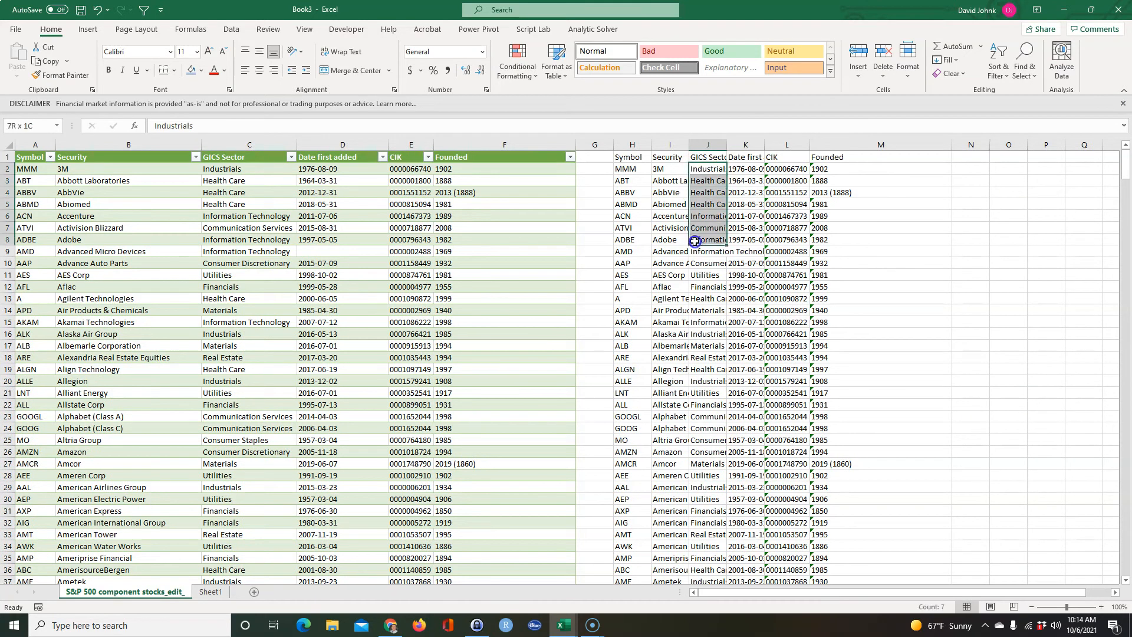
key("ctrl+shift+Down")
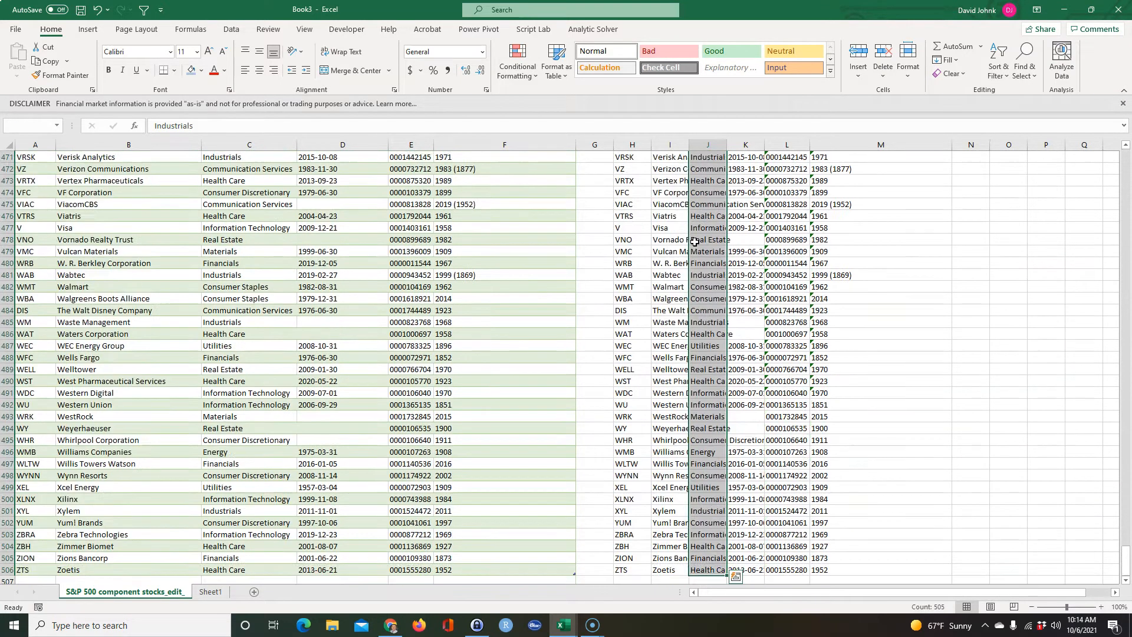
right_click(699, 252)
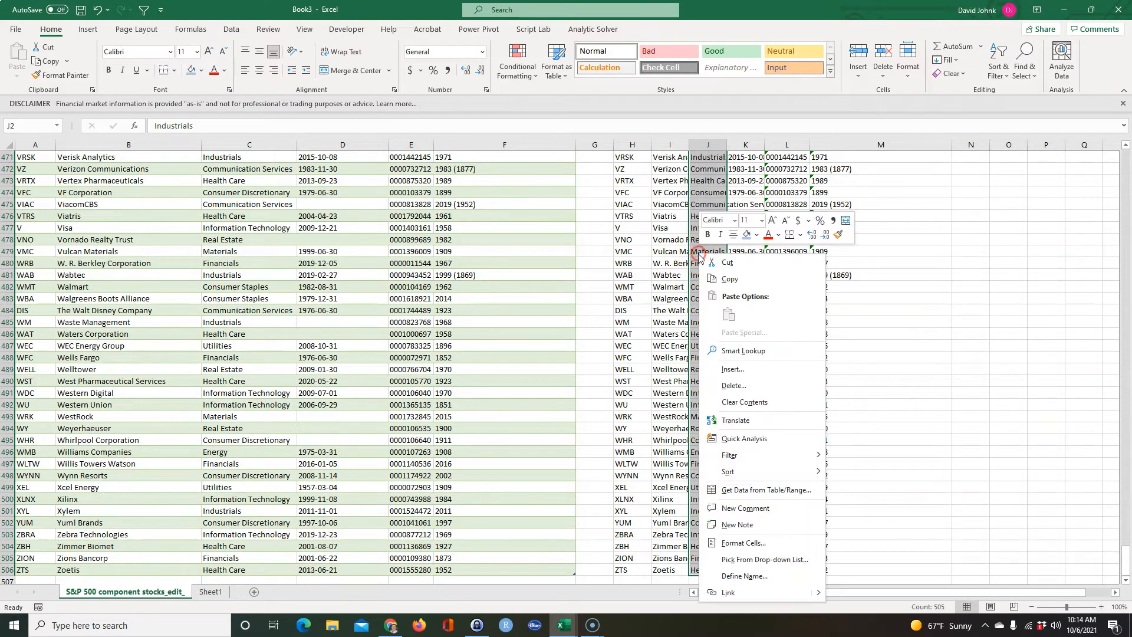
left_click(730, 280)
Paste the copied GICS sectors transposed across blank row 92 of Sheet1, starting at B92.
left_click(207, 592)
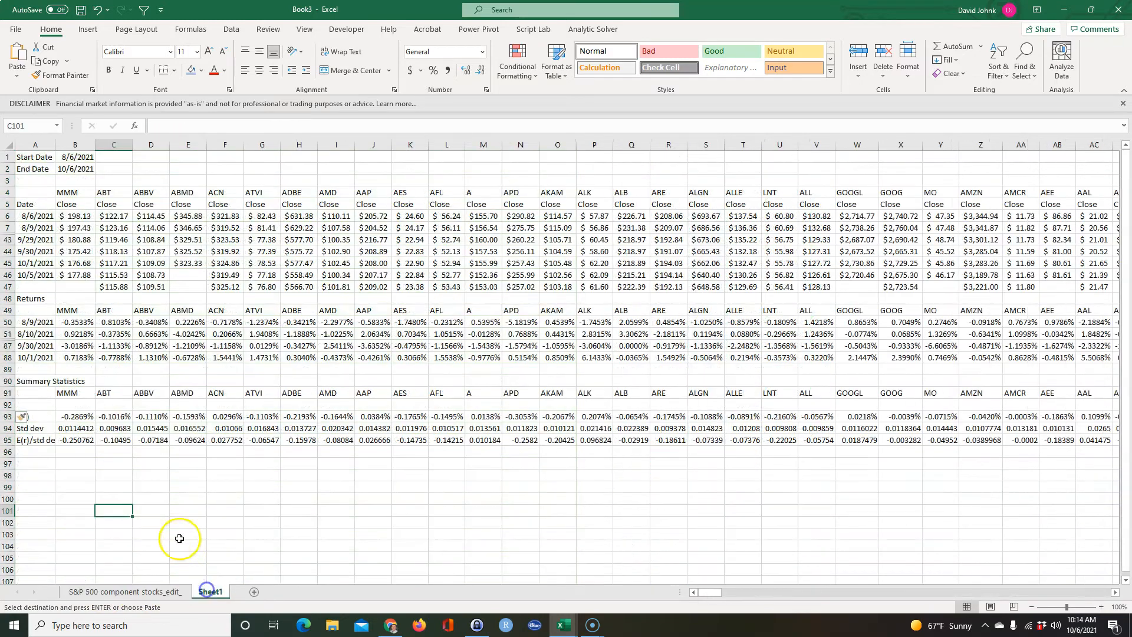
left_click(66, 403)
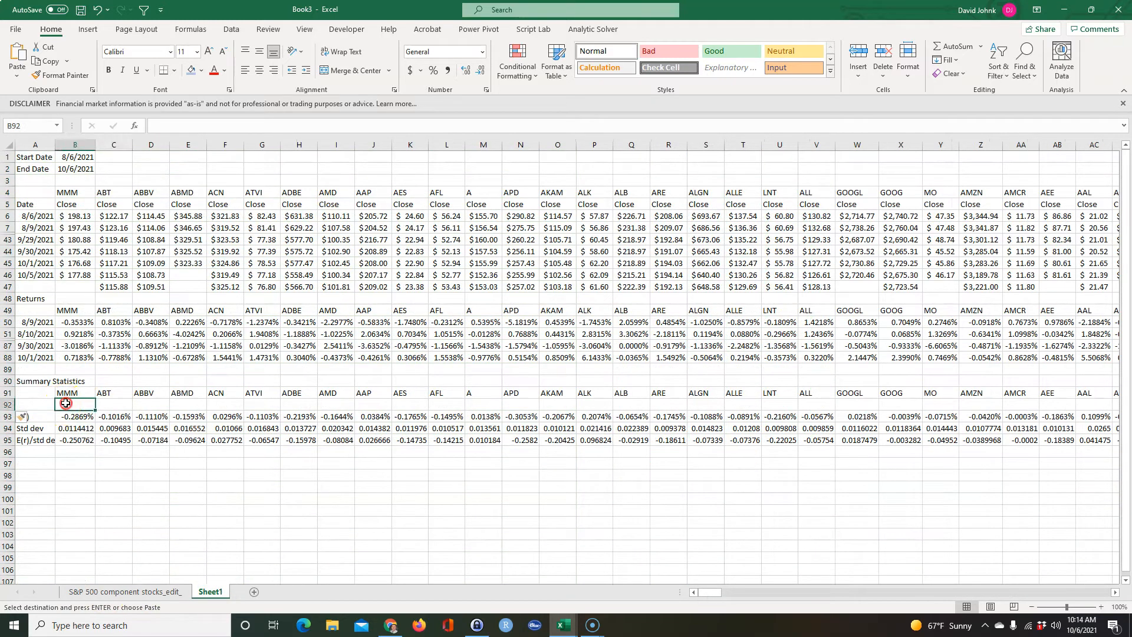
right_click(66, 403)
left_click(134, 134)
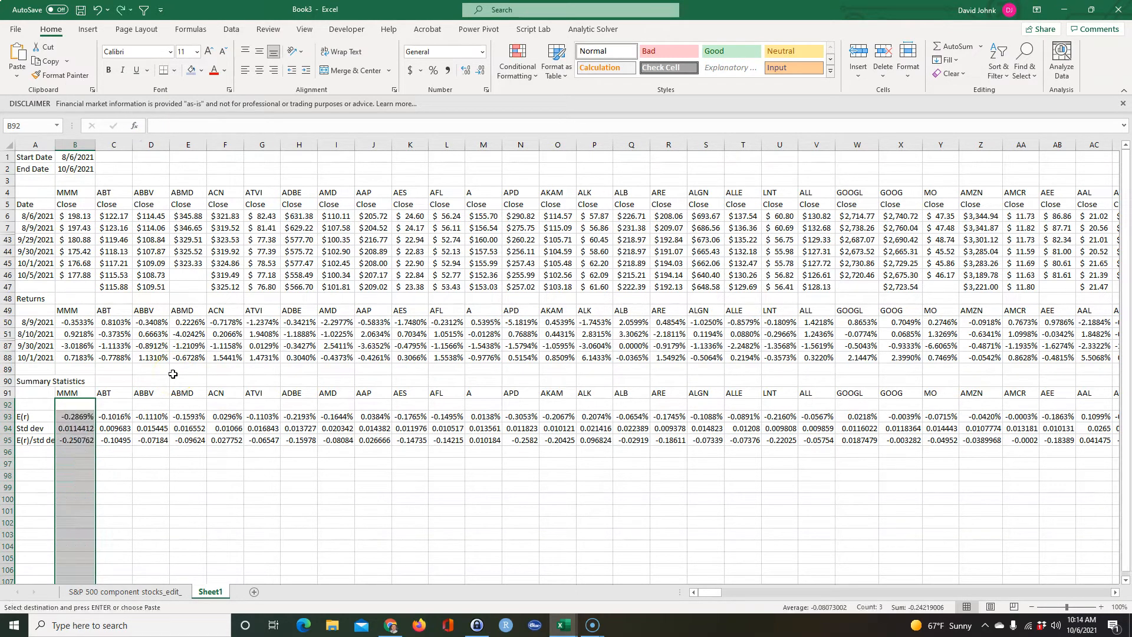
key("ctrl+z")
right_click(74, 406)
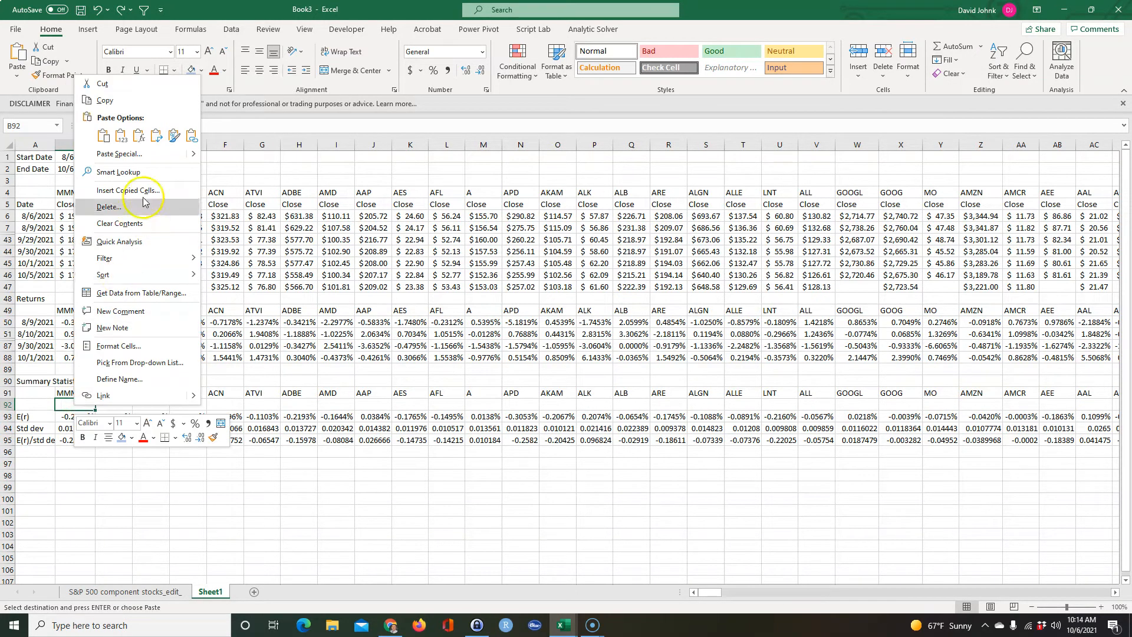
left_click(156, 135)
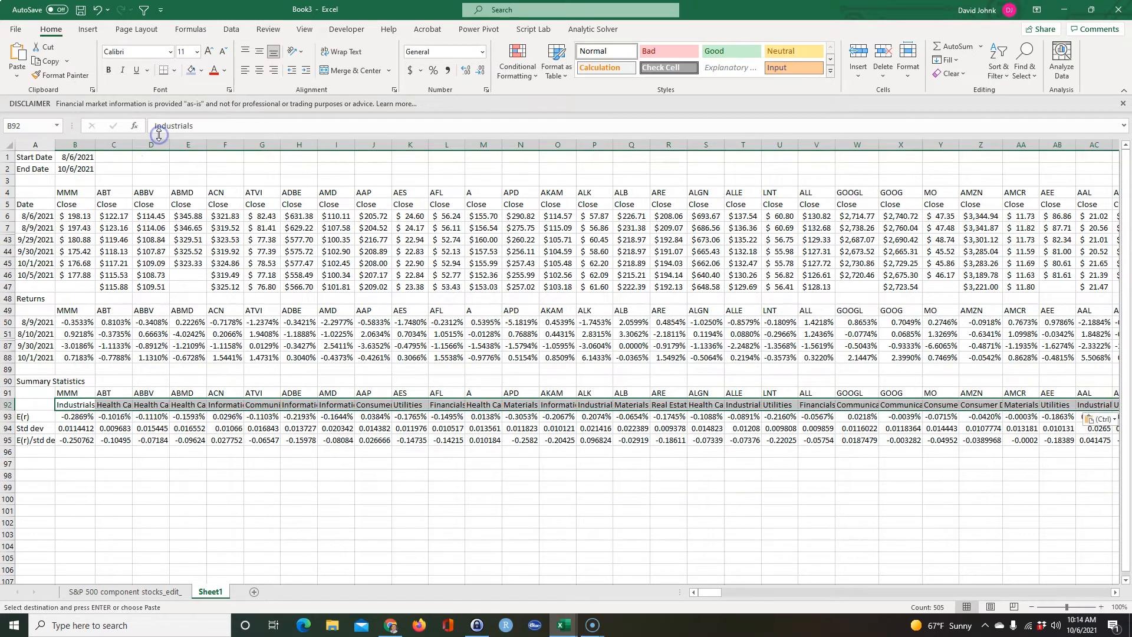
Check the pasted sector entries in row 92 for the first six companies.
left_click(219, 496)
left_click(75, 405)
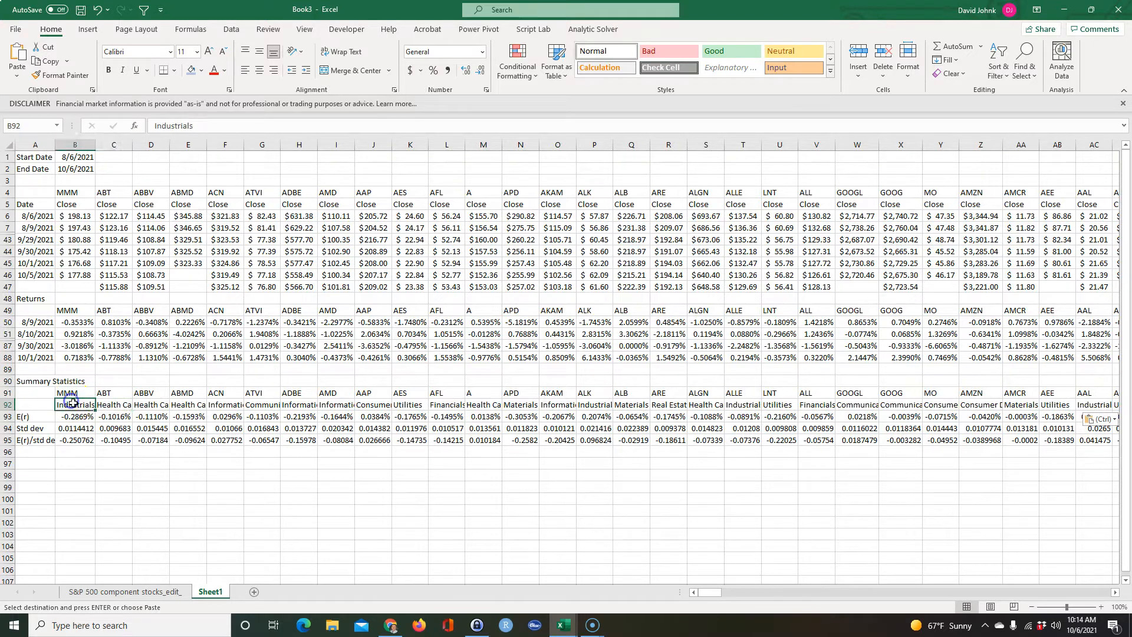
left_click(127, 405)
left_click(150, 405)
left_click(187, 405)
left_click(235, 406)
left_click(261, 405)
left_click(267, 522)
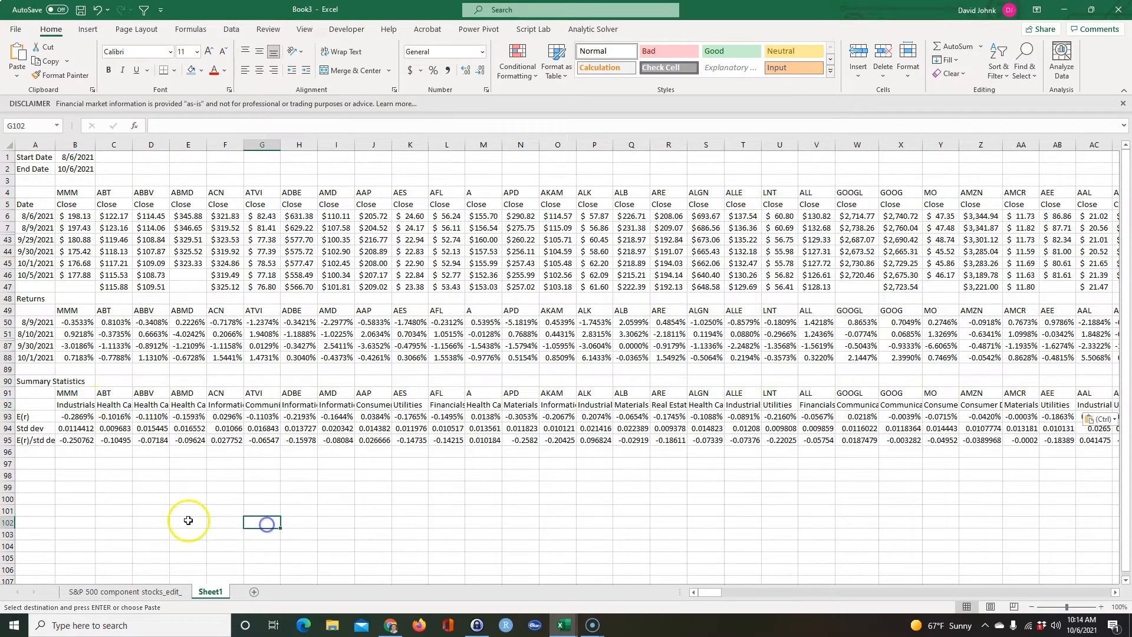
Insert another blank row 92 between the summary tickers and the sector row.
left_click(7, 405)
right_click(6, 407)
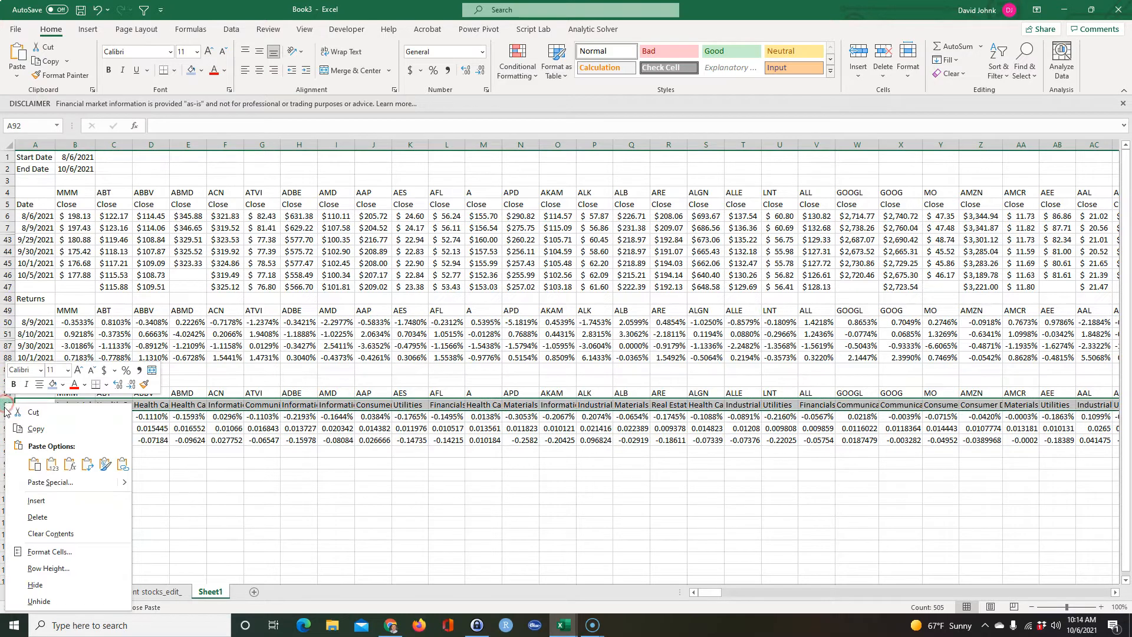
left_click(36, 500)
left_click_drag(188, 511, 187, 498)
Copy the Security names I2:I506 from the plain-text company list on the S&P 500 component stocks sheet.
left_click(126, 592)
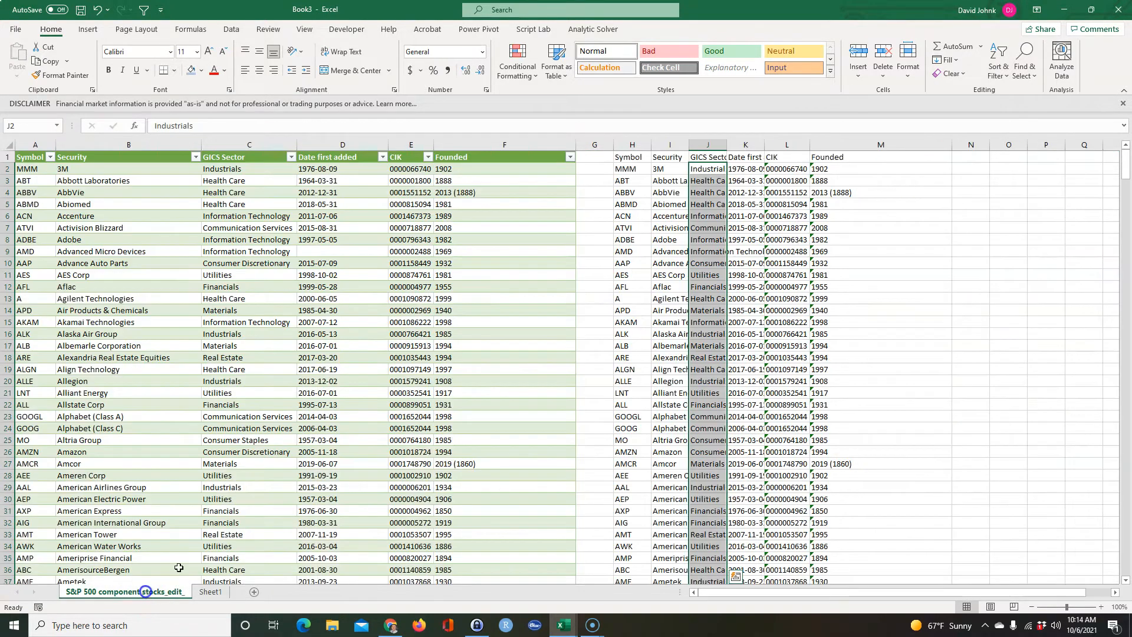
left_click_drag(654, 169, 680, 250)
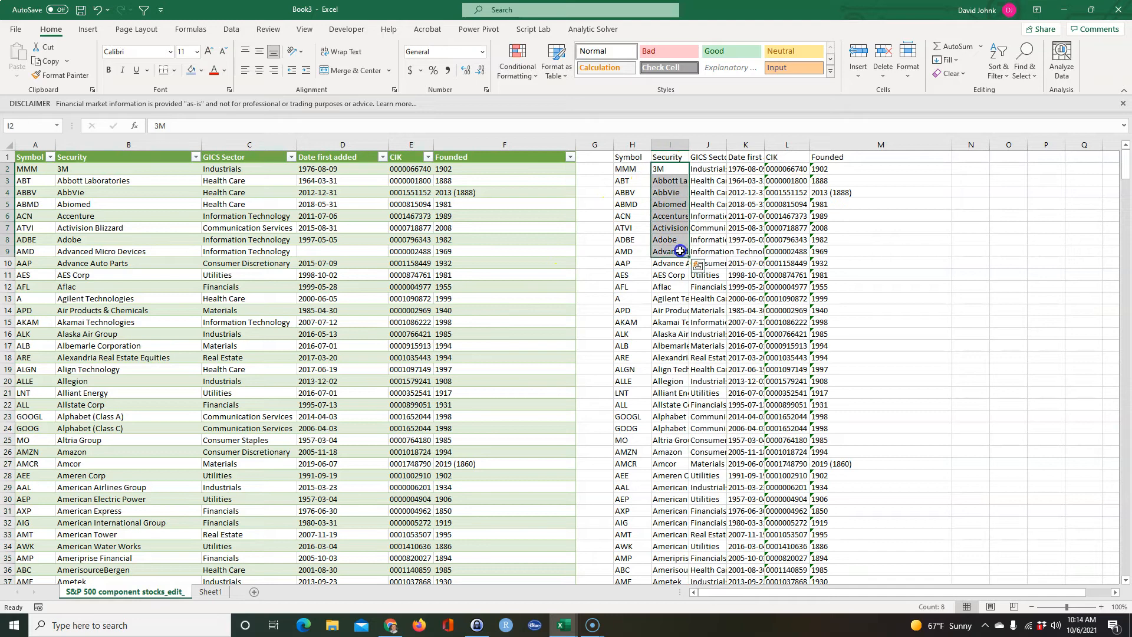
key("ctrl+shift+Down")
right_click(681, 251)
left_click(710, 276)
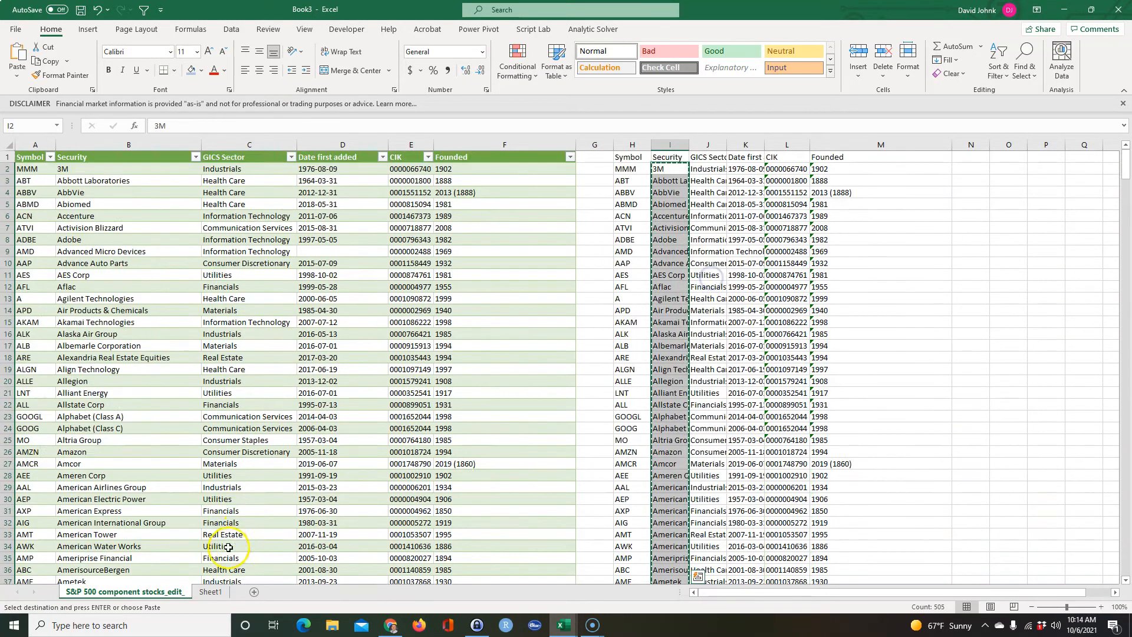
Paste the copied Security names transposed across blank row 92 of Sheet1, starting at B92.
left_click(221, 593)
left_click(71, 405)
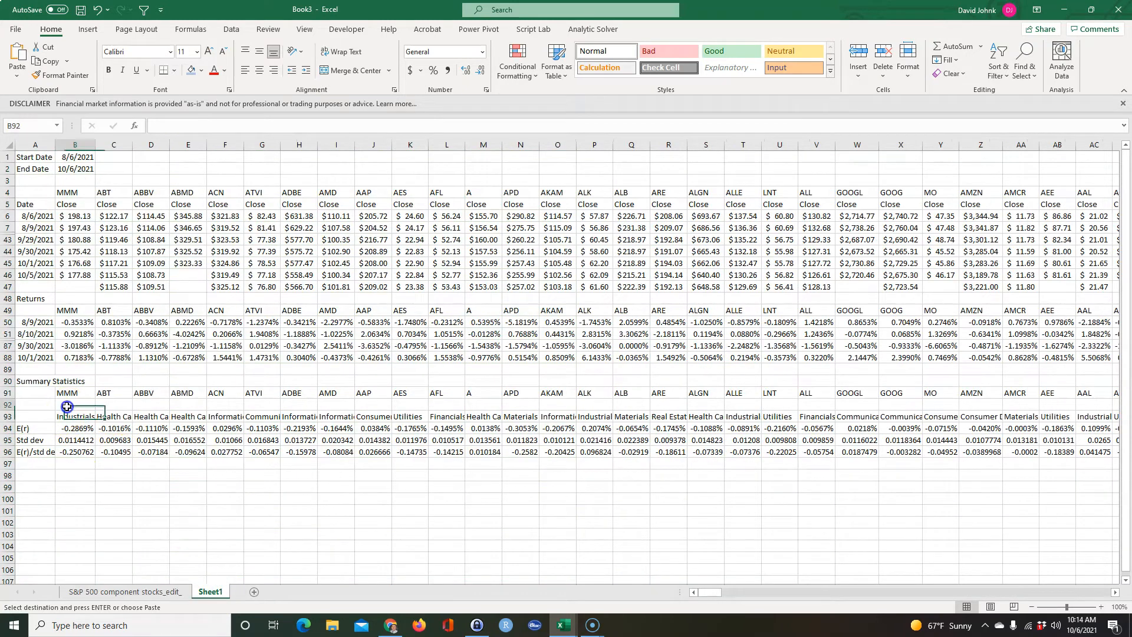
right_click(70, 404)
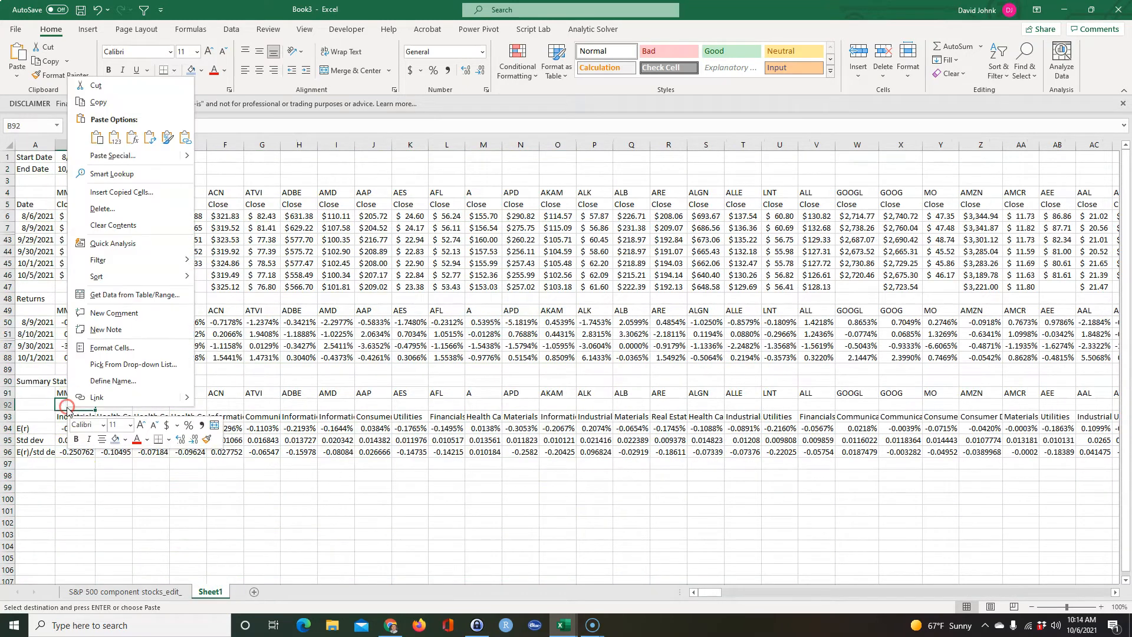
left_click(150, 137)
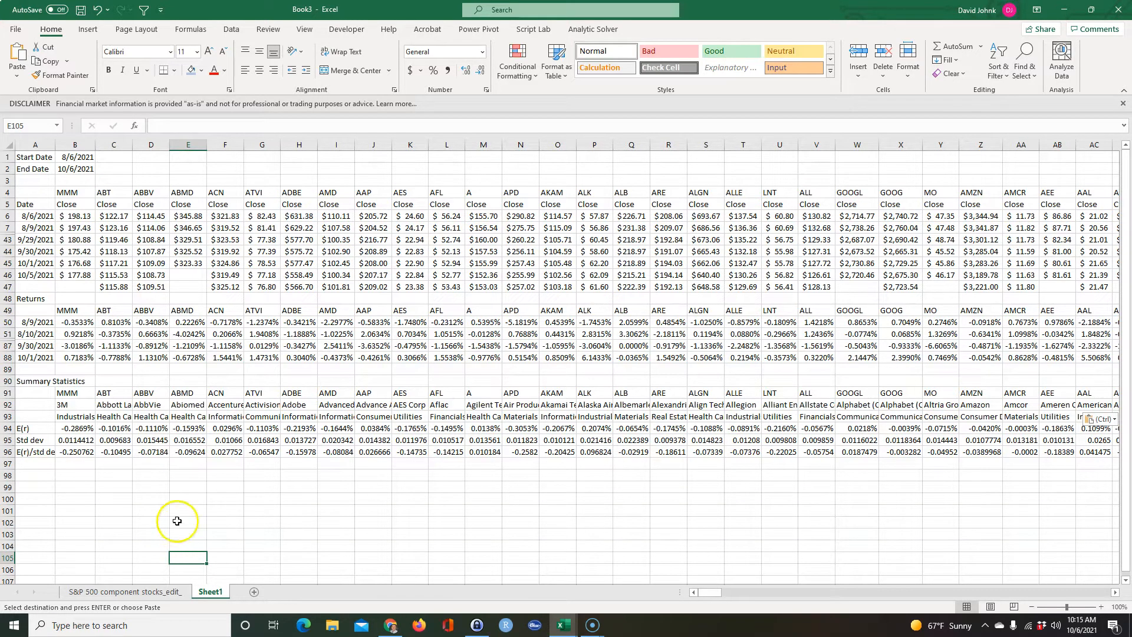
left_click(161, 532)
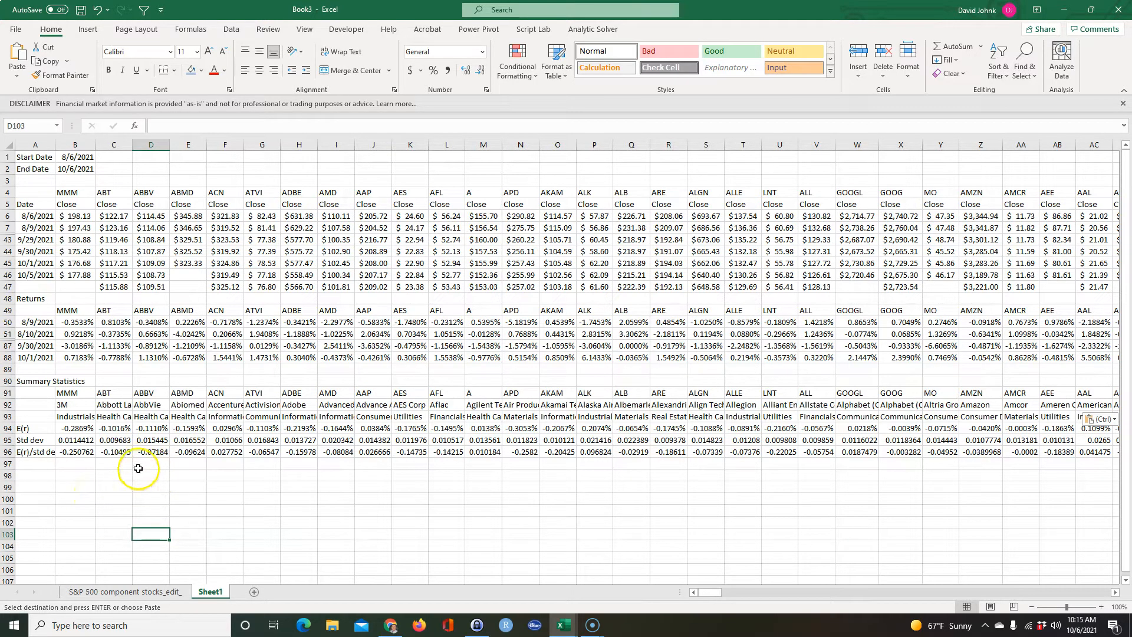
Check the company name, sector and statistics entries for the first companies in the summary block.
scroll(566, 366, "down", 1)
scroll(566, 366, "up", 1)
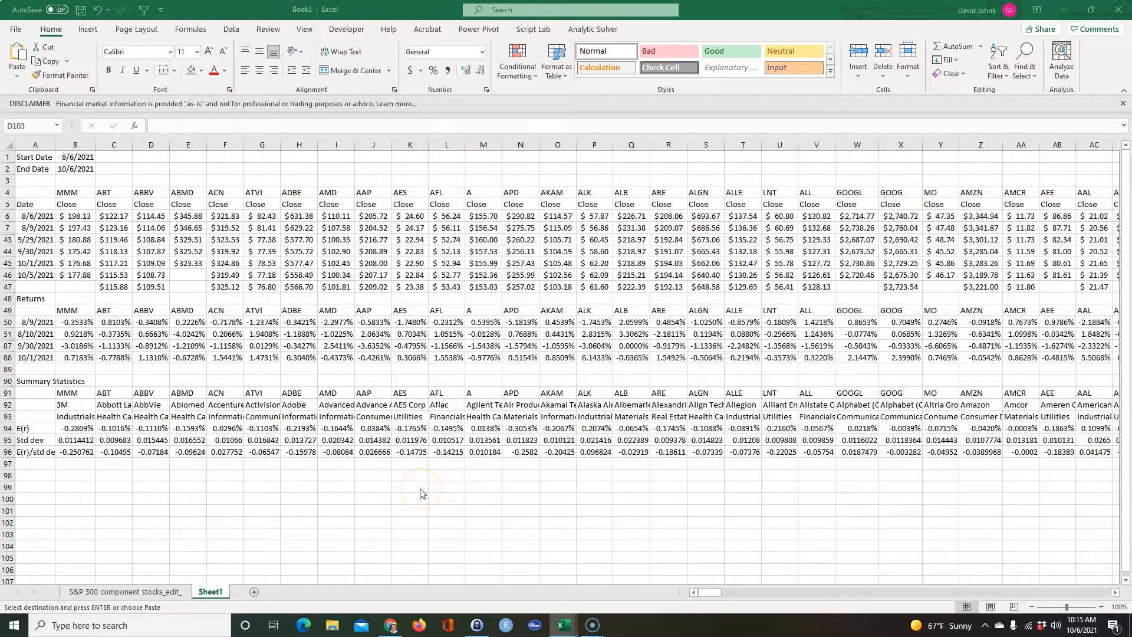
left_click(85, 427)
left_click(71, 442)
left_click(74, 404)
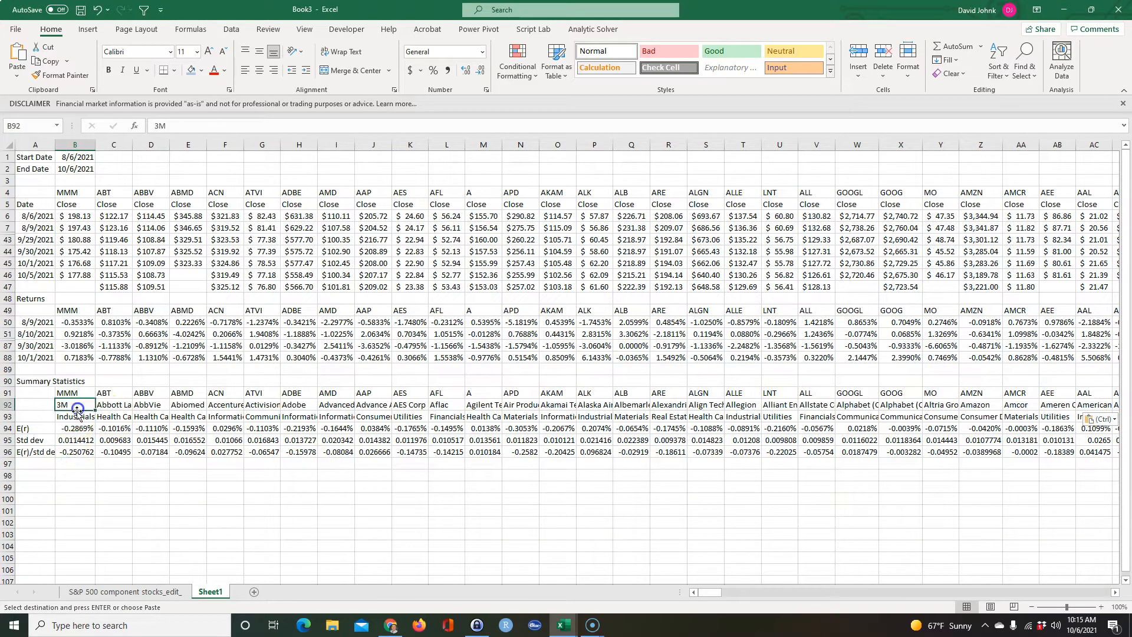
left_click(78, 414)
left_click(114, 417)
left_click(65, 416)
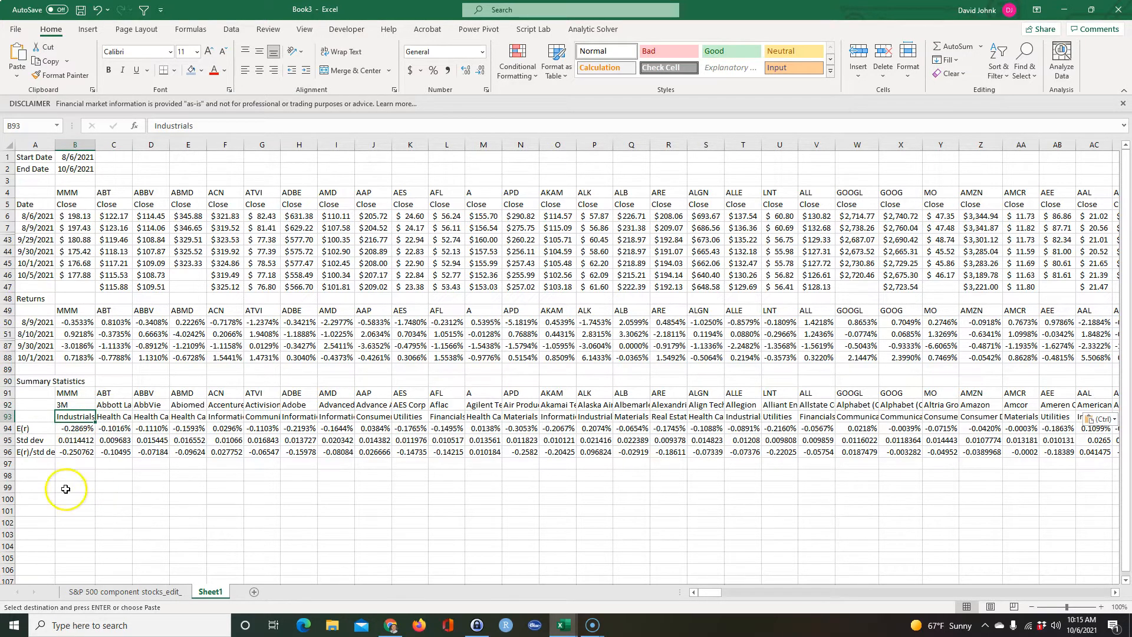
Enter the heading Filter Criteria in A98, below the summary statistics.
left_click(33, 474)
type("Filter C")
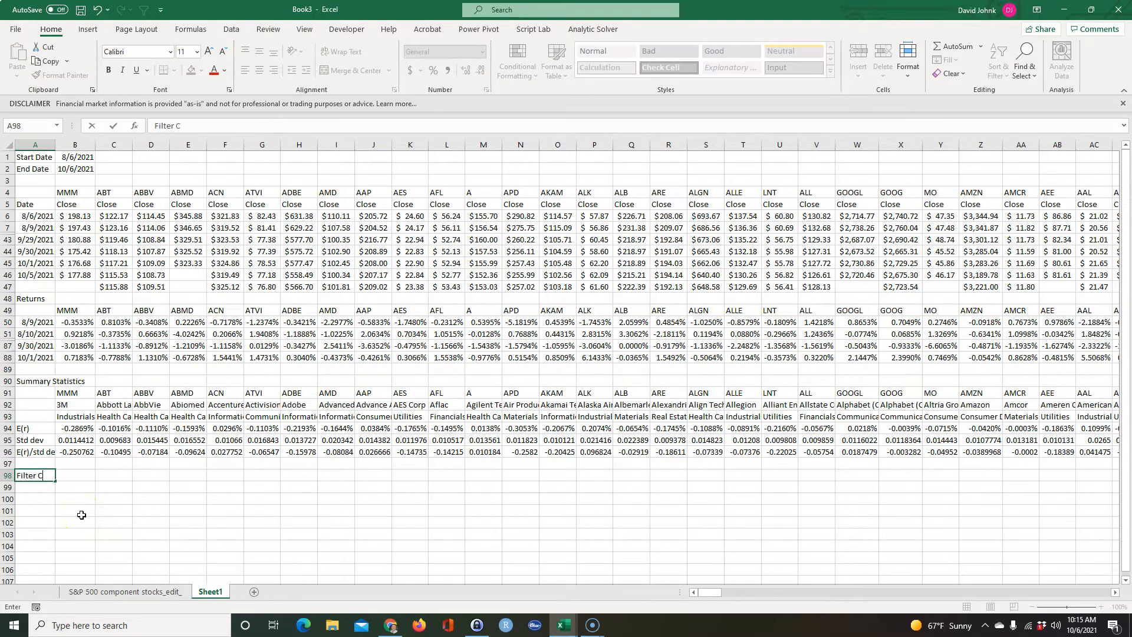
type("riteria")
key("Return")
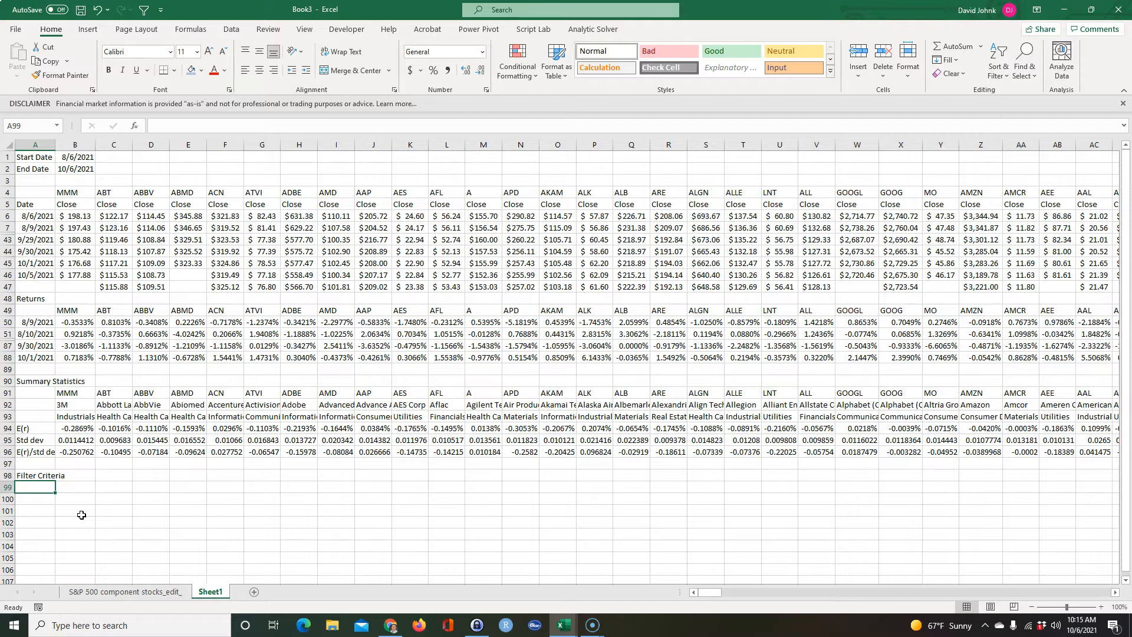
Add the criterion label E(r) >= under the Filter Criteria heading and move it down to A100.
type("E(r) >=")
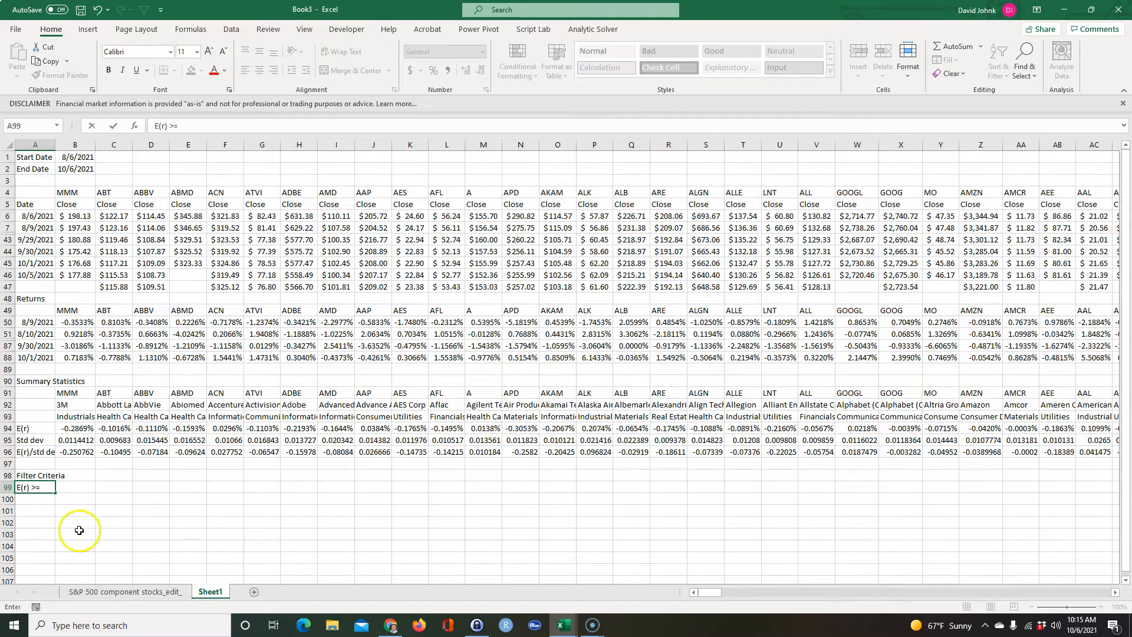
left_click(79, 532)
left_click(24, 490)
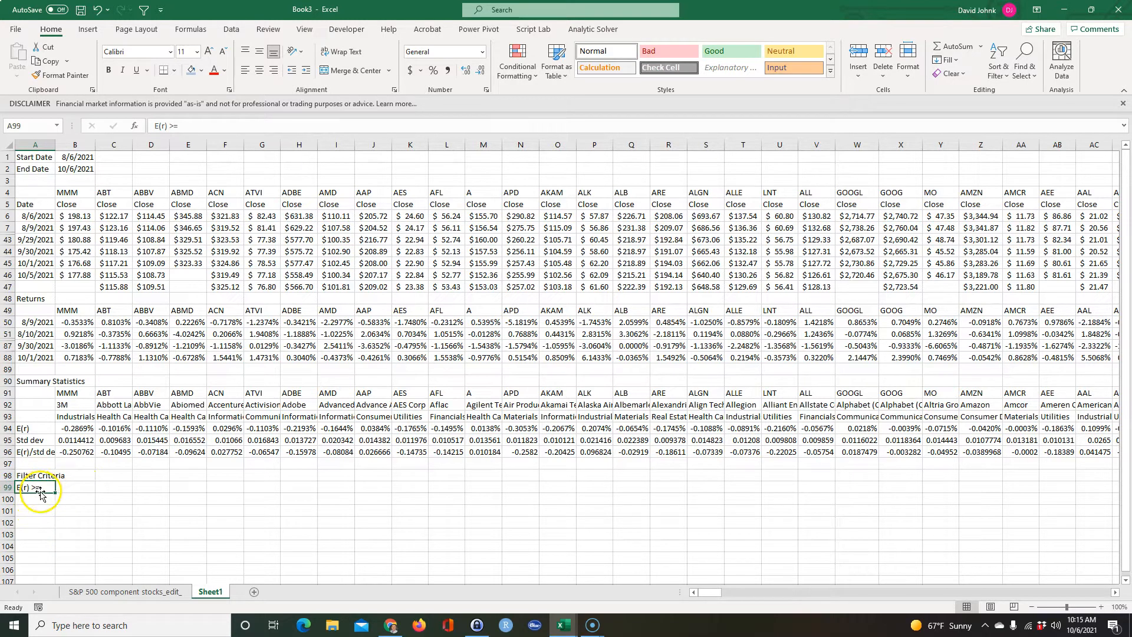
left_click_drag(47, 493, 40, 499)
Enter the column heading min in B99, above the E(r) criterion row.
left_click(75, 491)
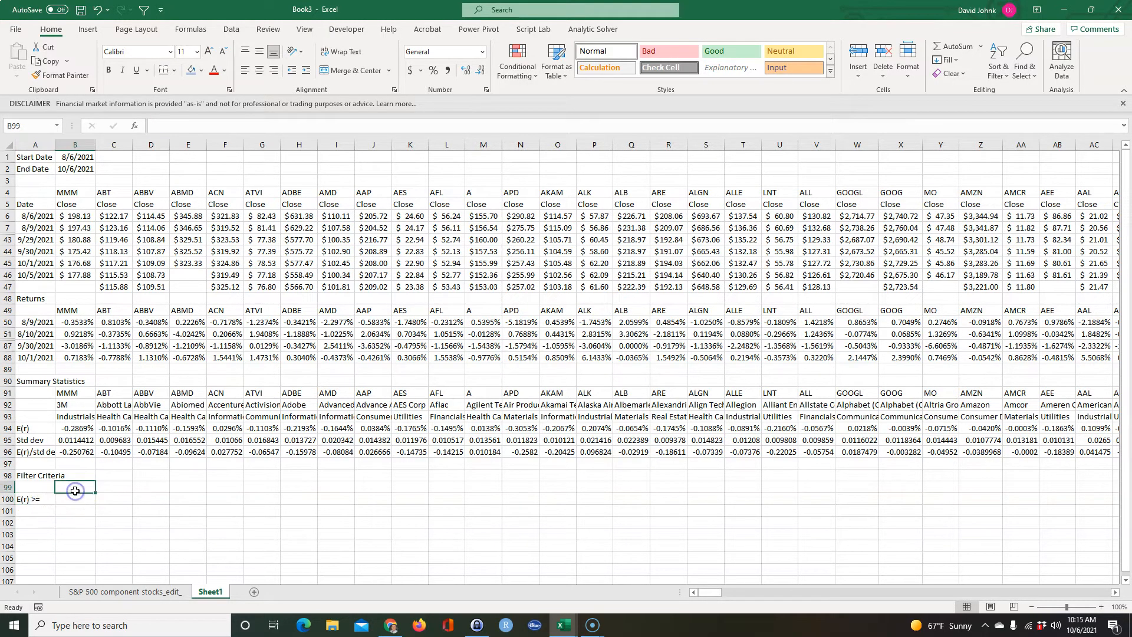
type("m")
key("Return")
Calculate the minimum expected return in B100 with a MIN formula over B94:SL94.
type("=min(")
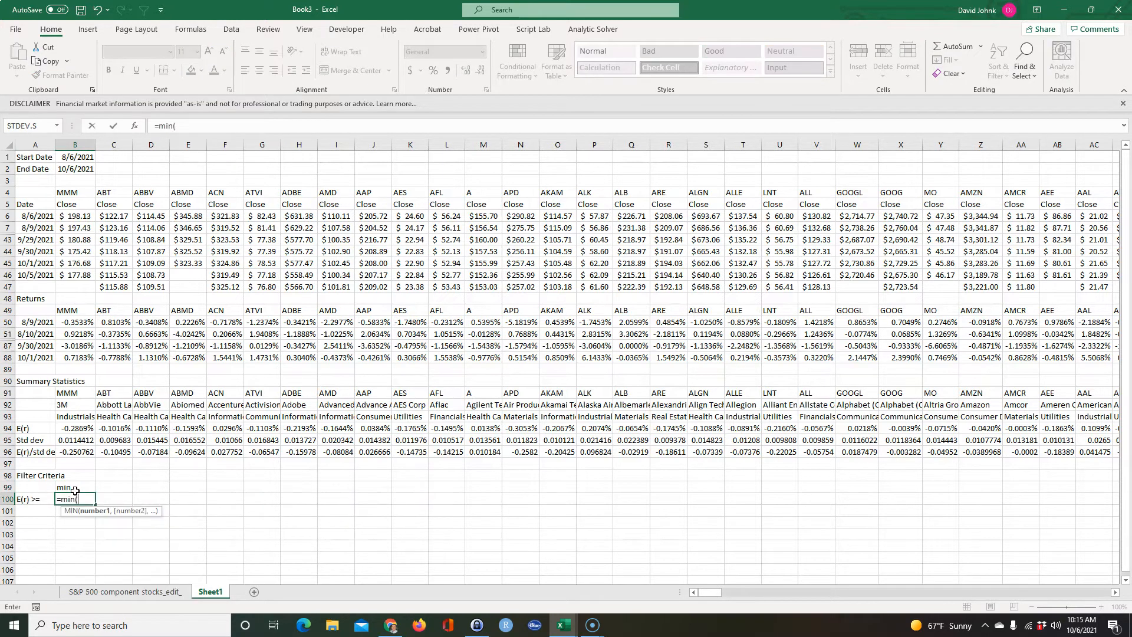
scroll(265, 488, "right", 2)
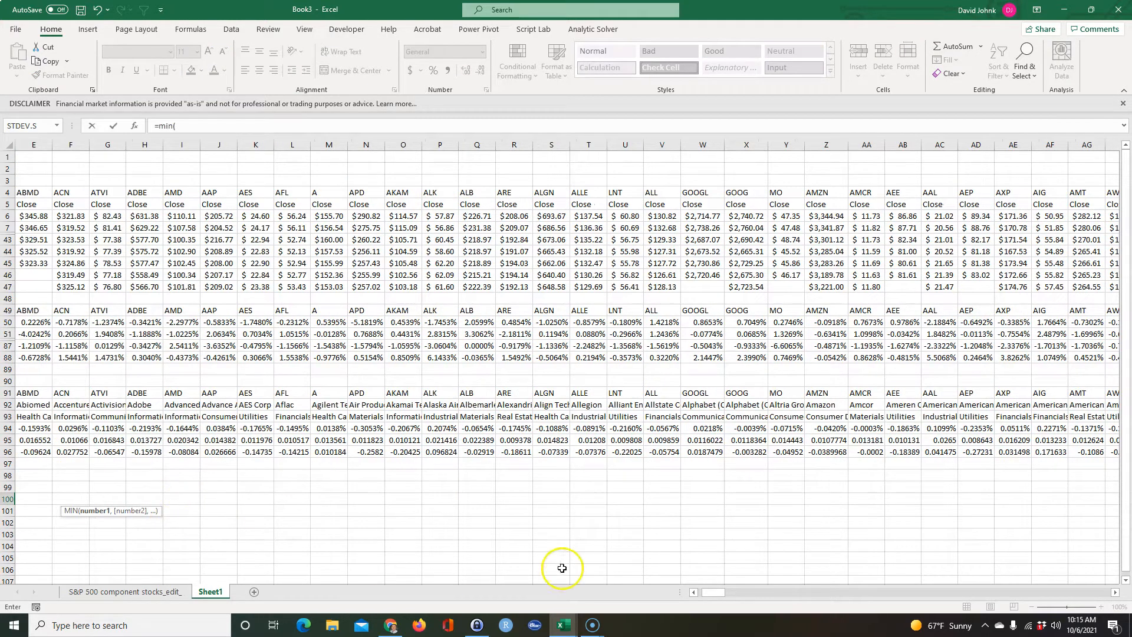
left_click_drag(714, 596, 708, 595)
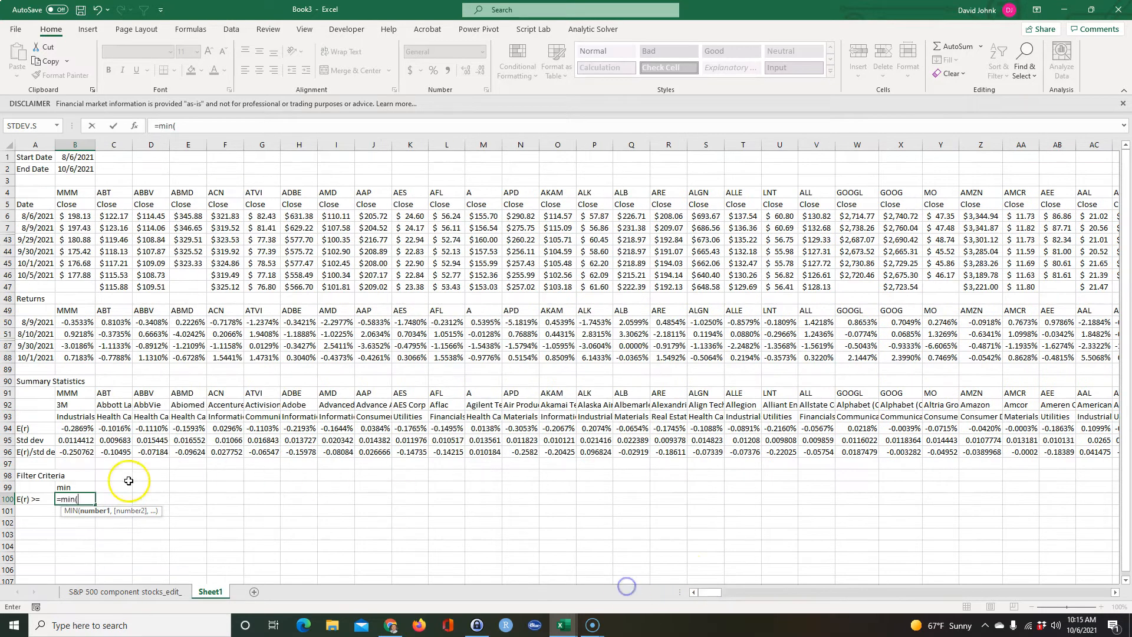
left_click(73, 428)
left_click_drag(73, 428, 148, 427)
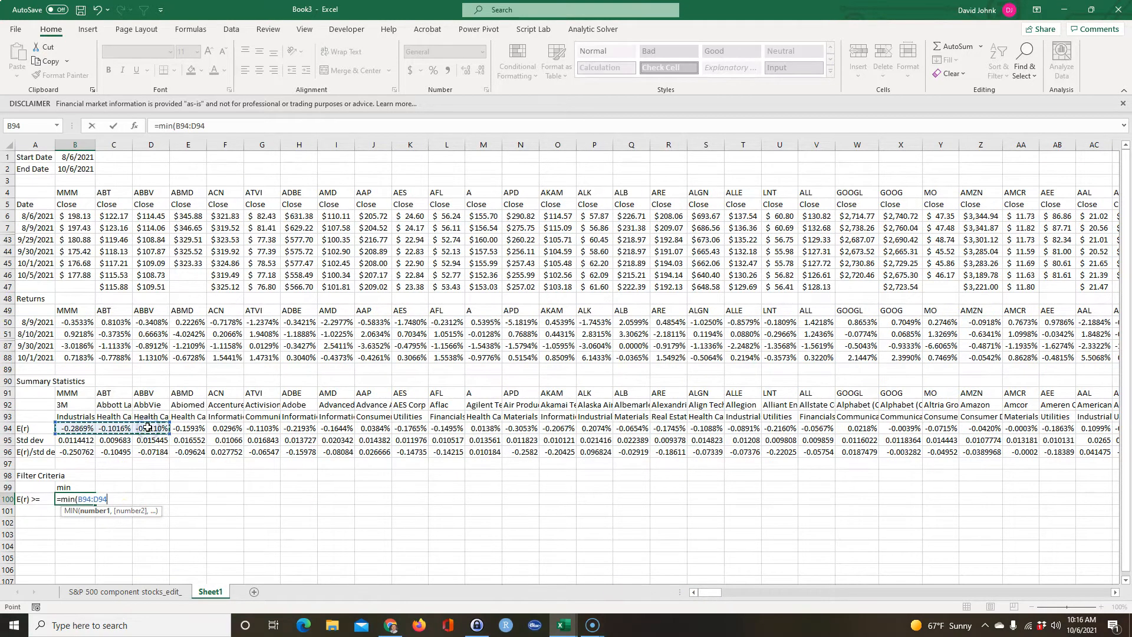
key("shift+Right")
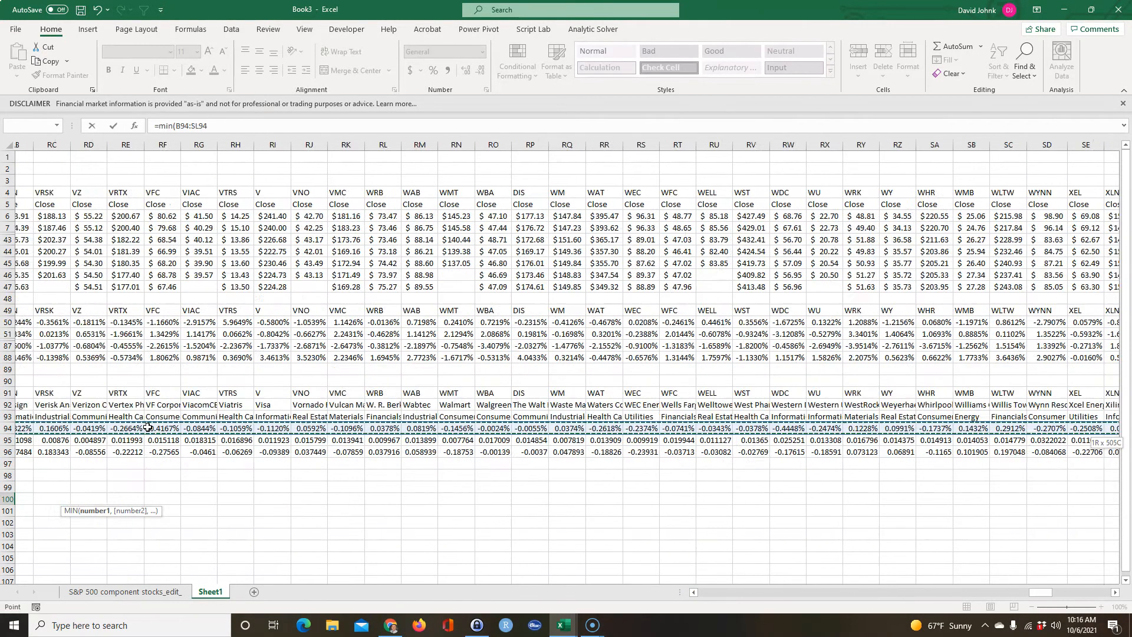
key("Return")
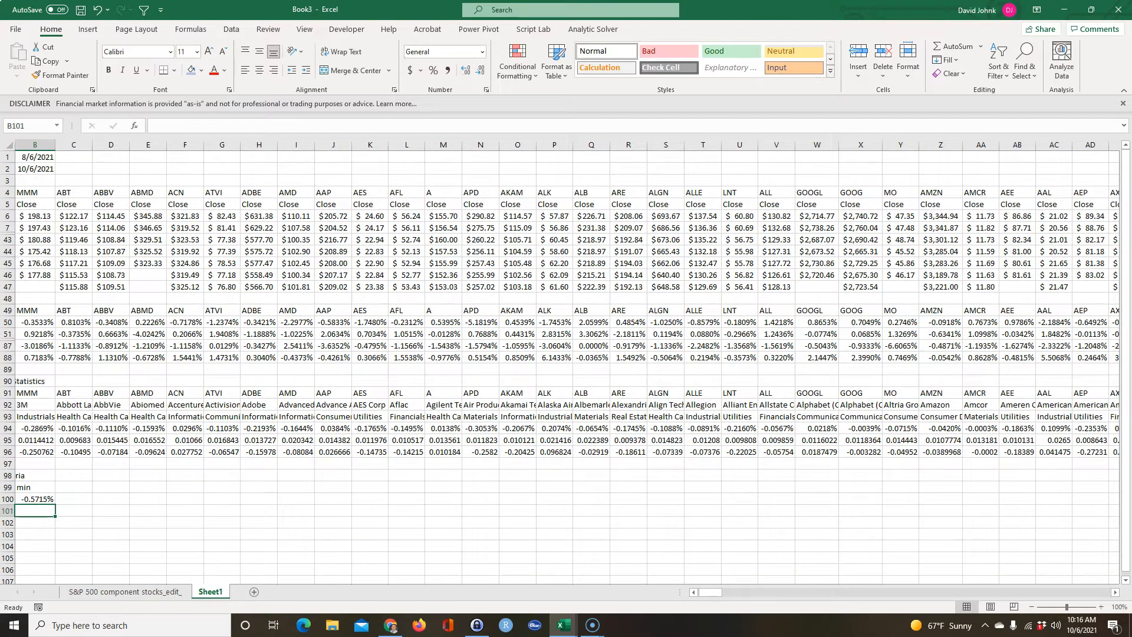
left_click(695, 591)
left_click(481, 534)
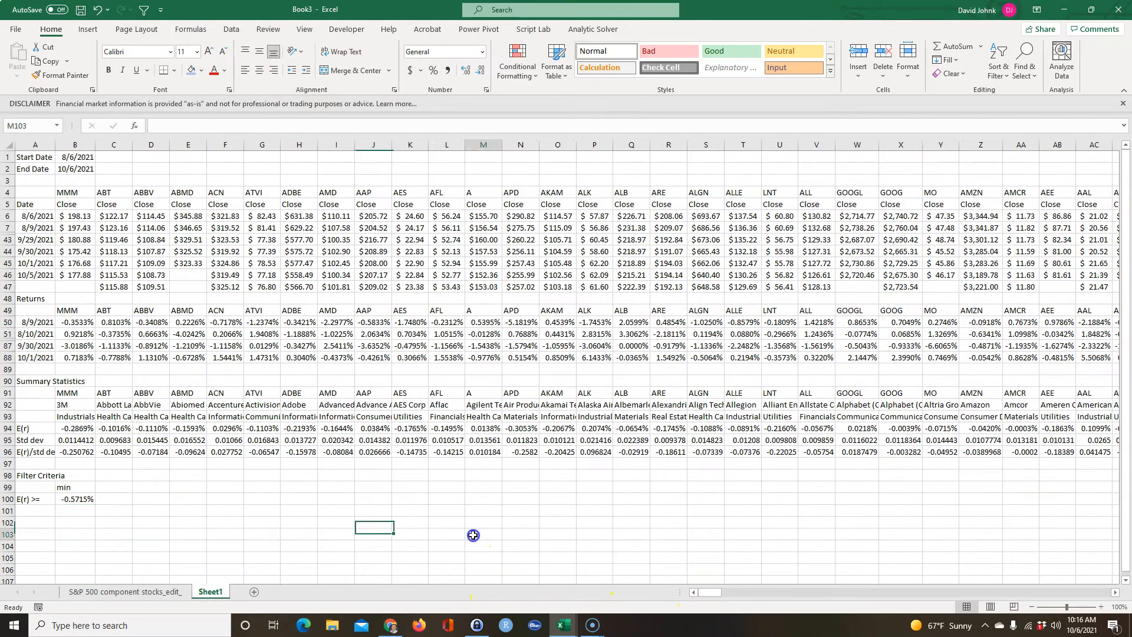
Add the column headings Current in C99 and Max in D99 of the filter criteria.
left_click(111, 486)
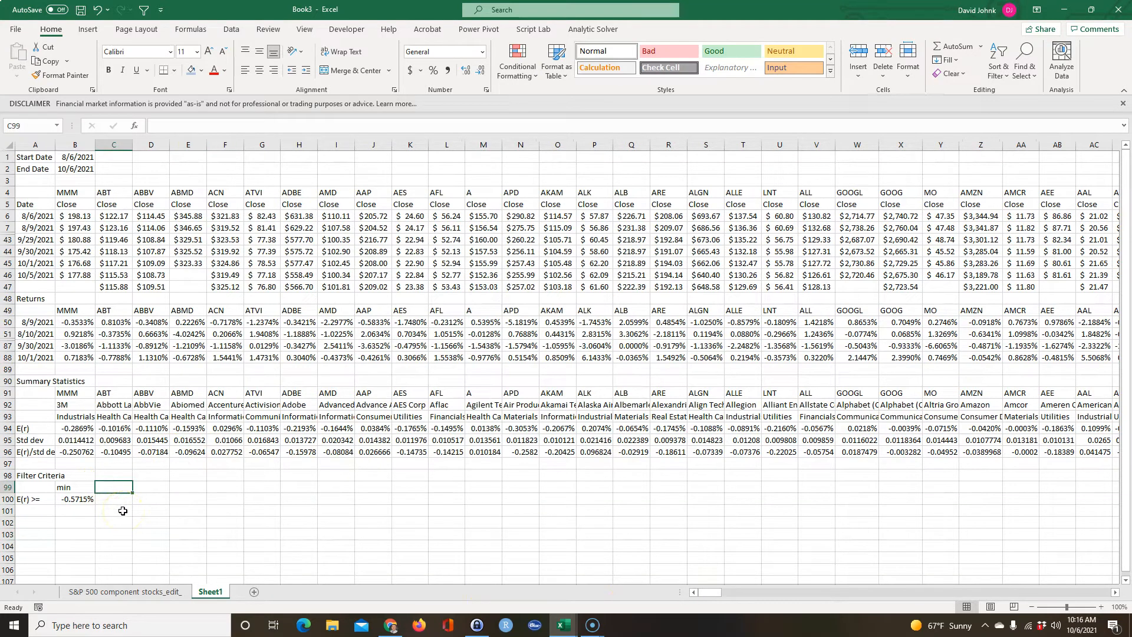
type("Current")
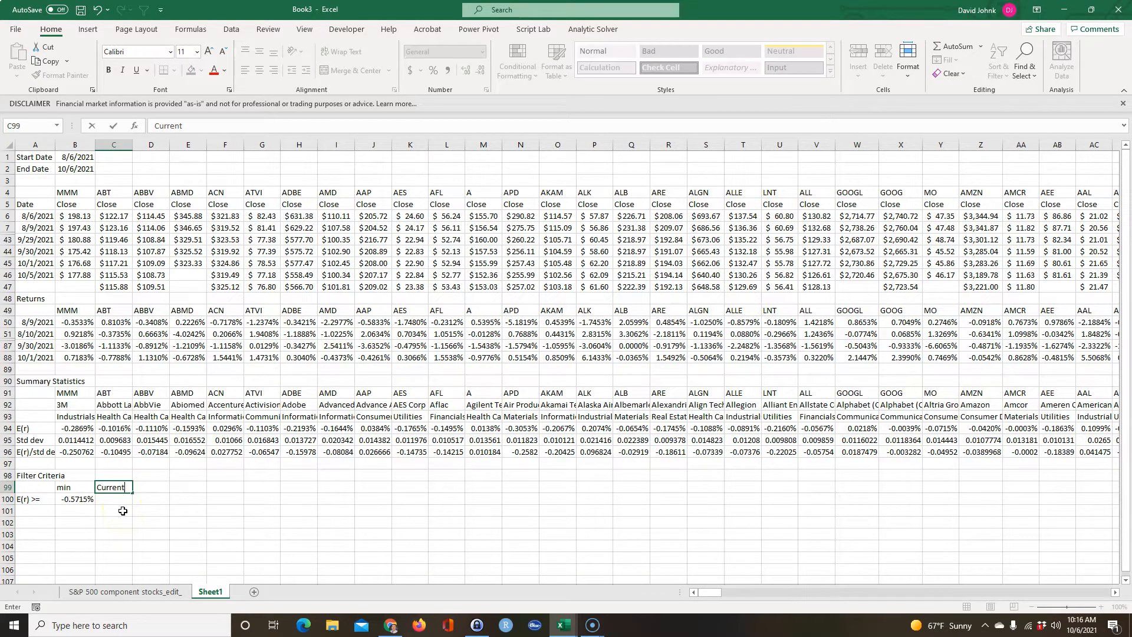
key("Tab")
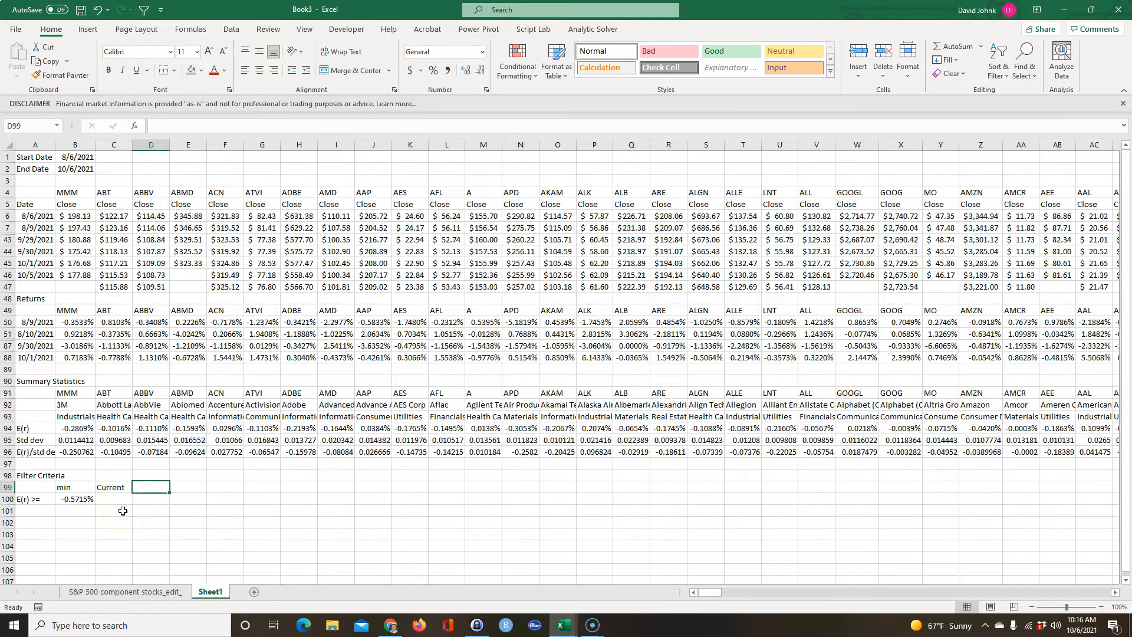
type("Max")
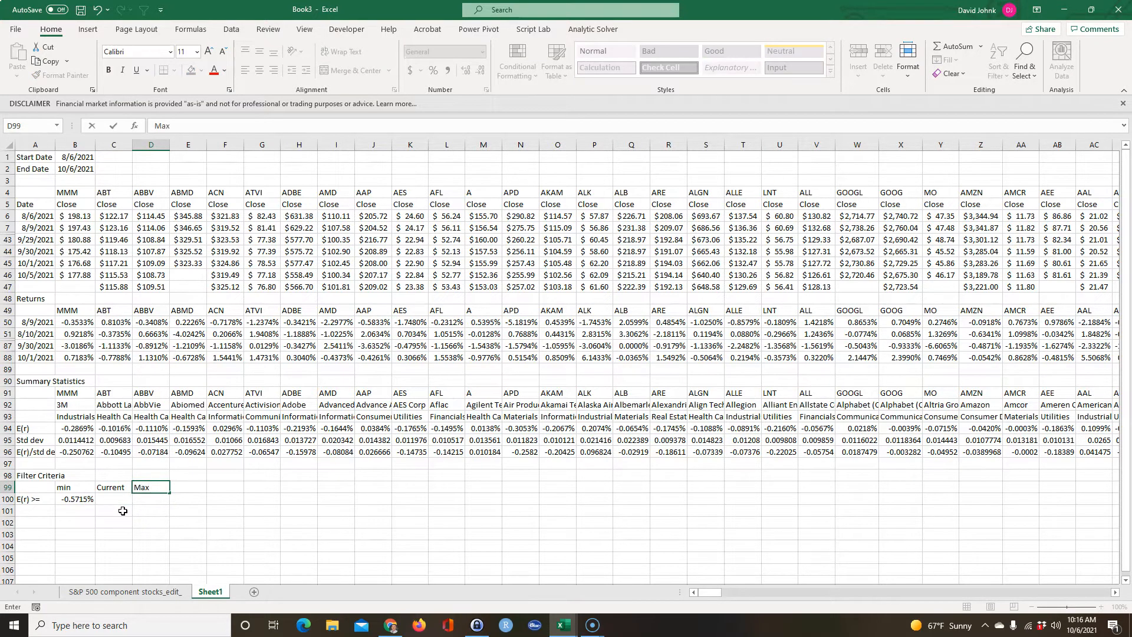
key("Return")
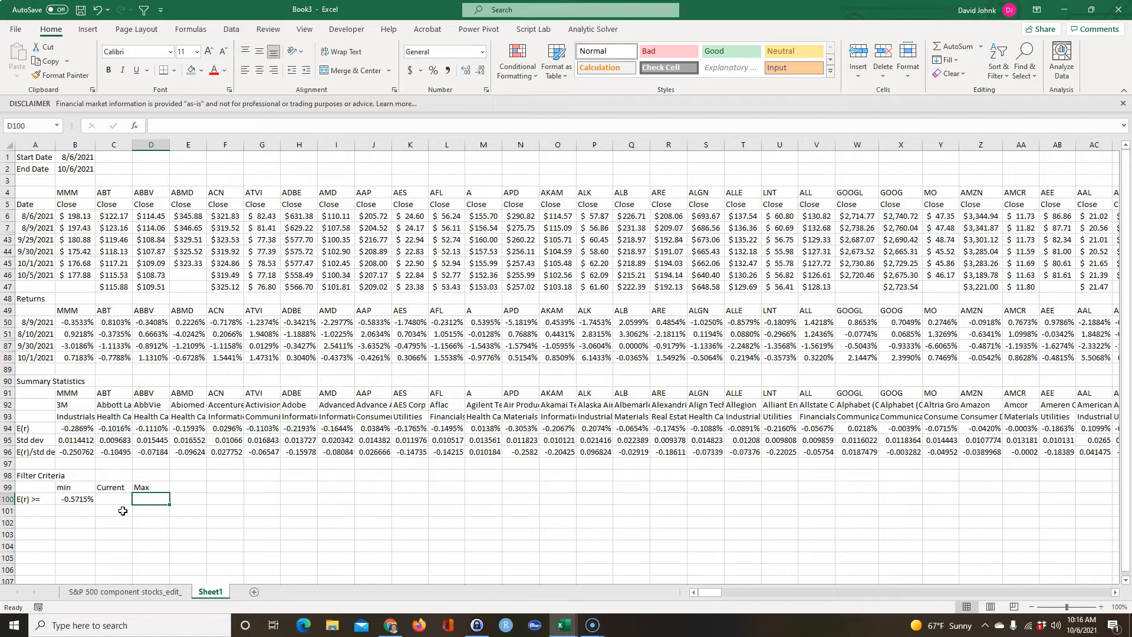
Calculate the maximum expected return in D100 with a MAX formula over B94:SL94.
type("=max")
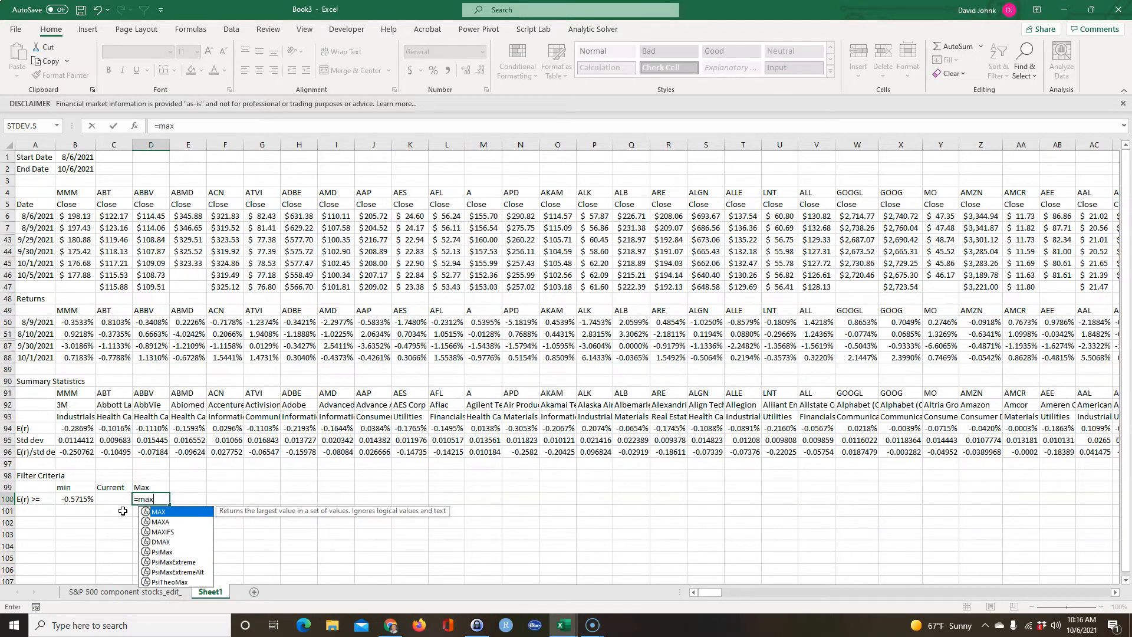
type("(")
left_click_drag(74, 428, 161, 428)
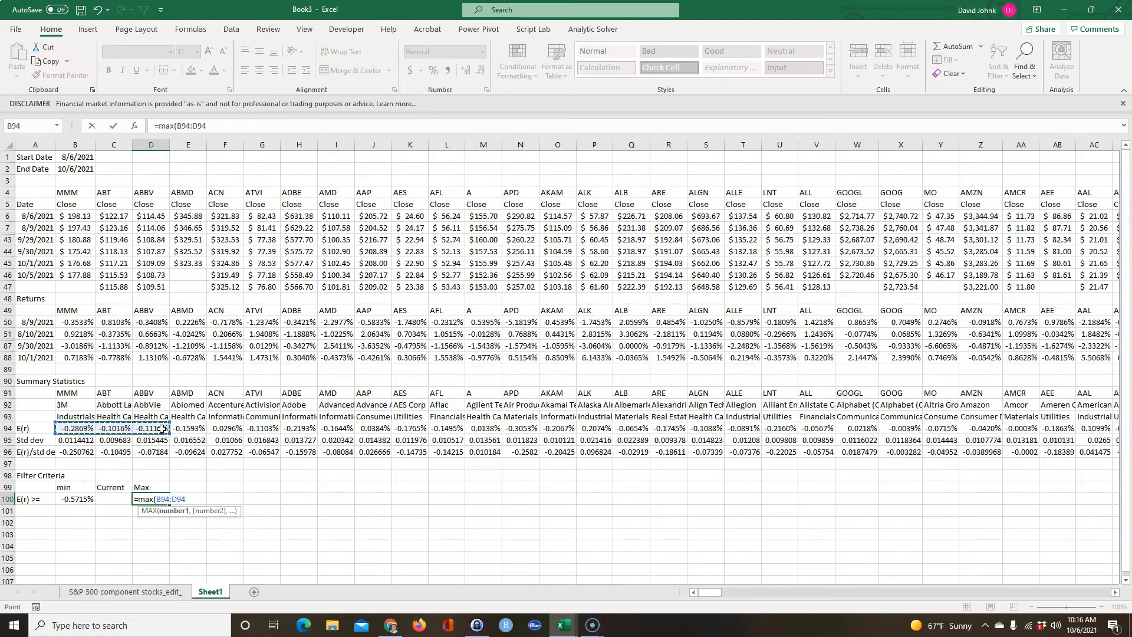
key("shift+Right")
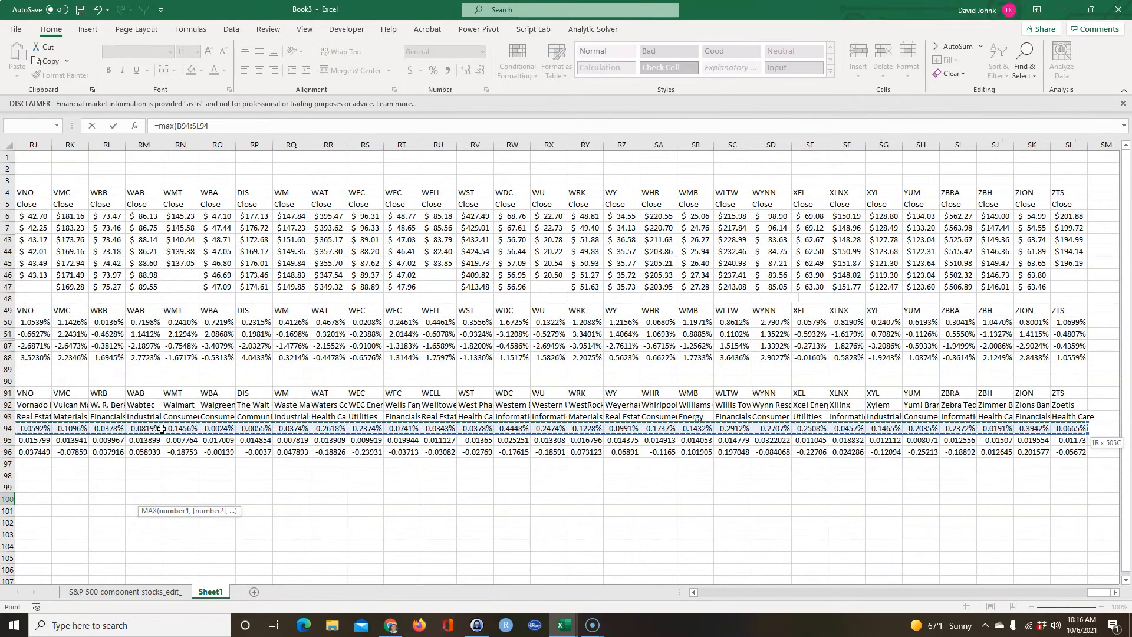
key("Return")
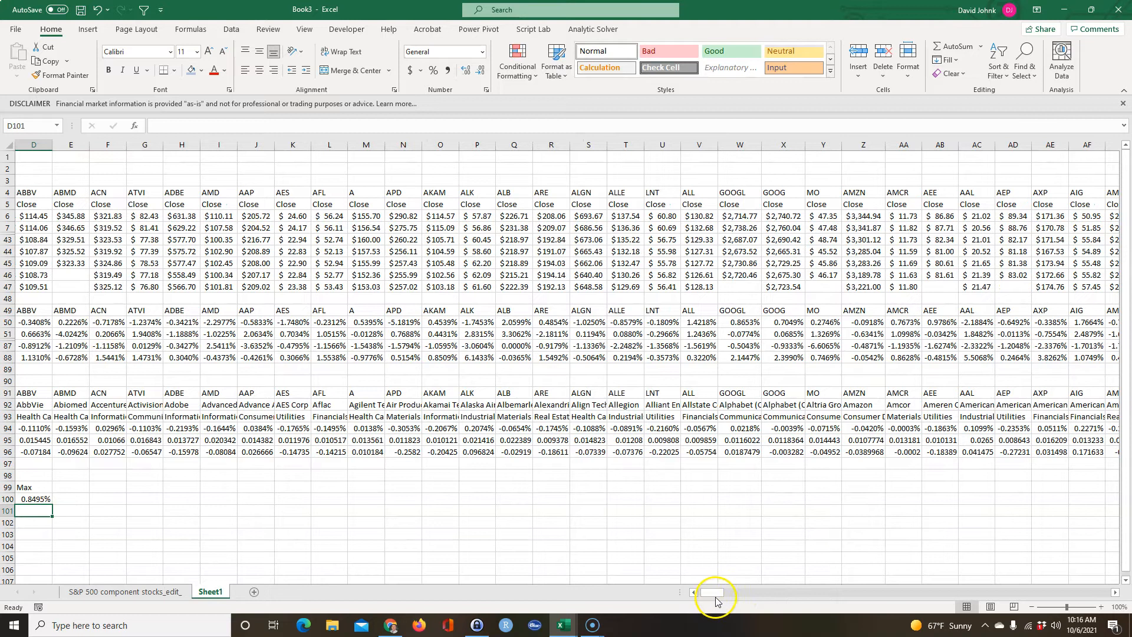
left_click(694, 593)
left_click(222, 555)
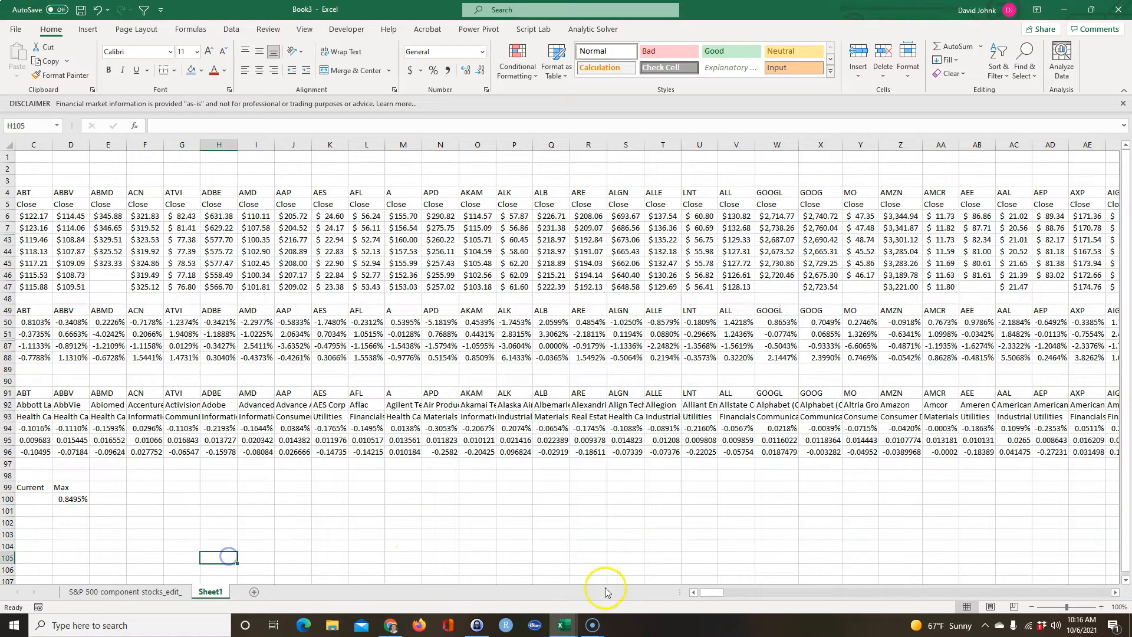
left_click(692, 592)
left_click(693, 593)
left_click(159, 556)
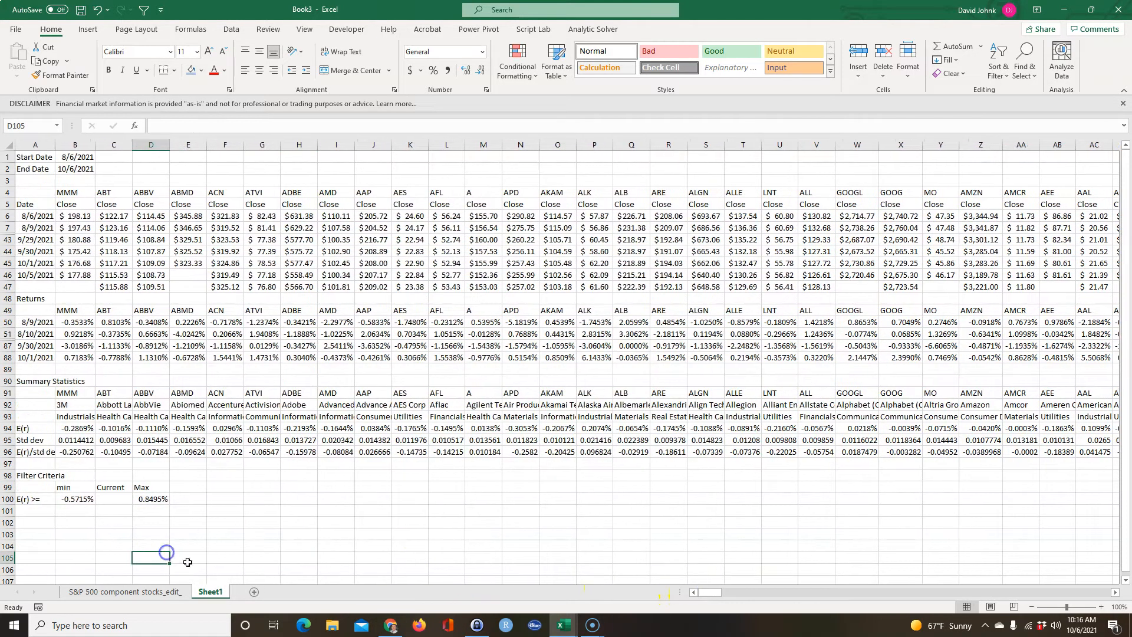
Copy the Std dev and E(r)/std dev labels from A95:A96 into A101:A102 of the filter criteria.
left_click_drag(32, 441, 36, 452)
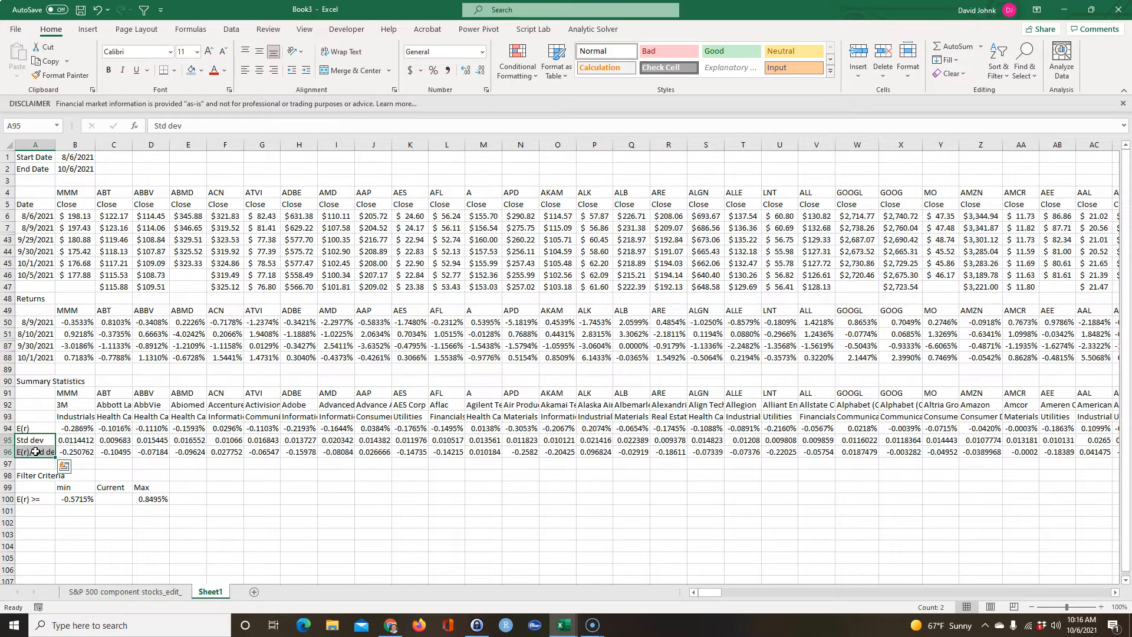
right_click(35, 451)
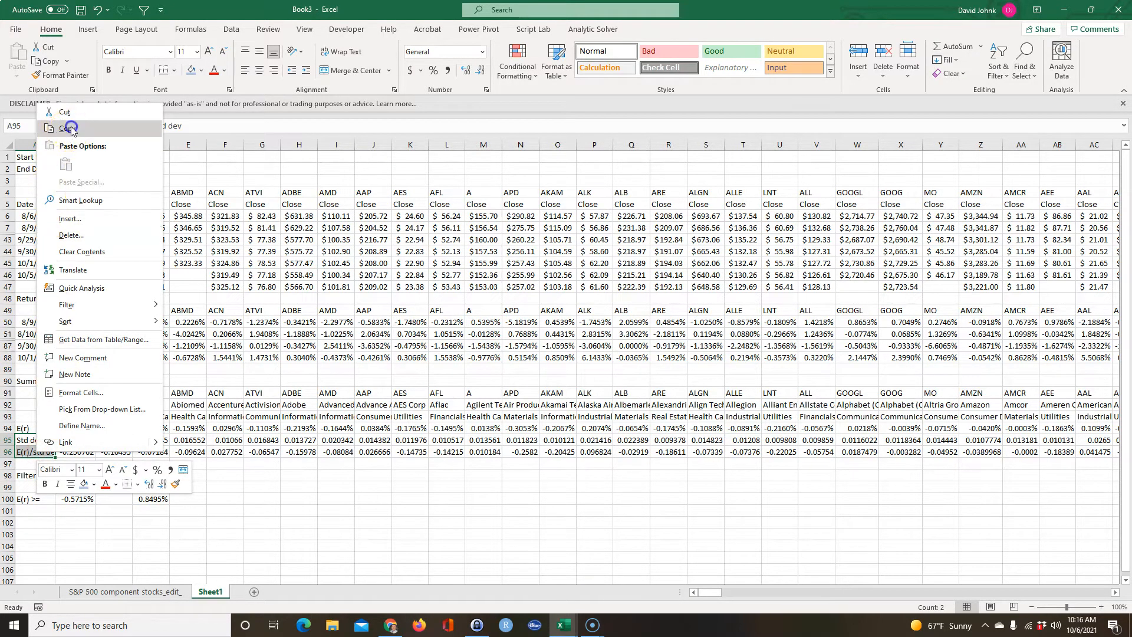
left_click(69, 124)
left_click(40, 510)
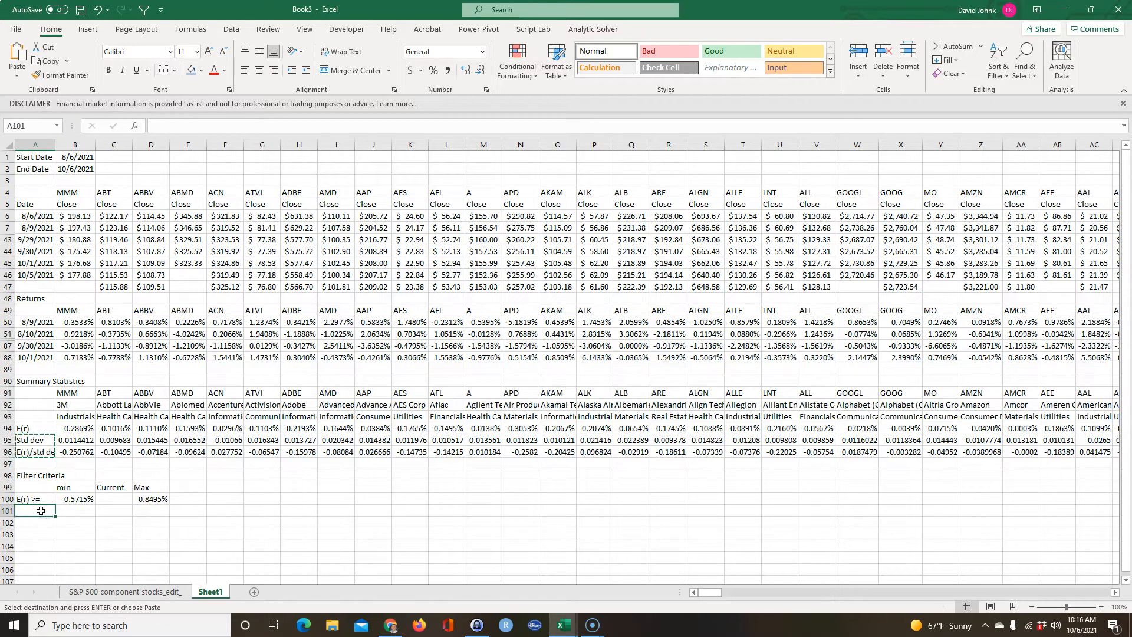
key("ctrl+v")
Widen column A to fit its labels and change the label in A101 to Std dev <=.
left_click_drag(55, 144, 77, 144)
double_click(55, 510)
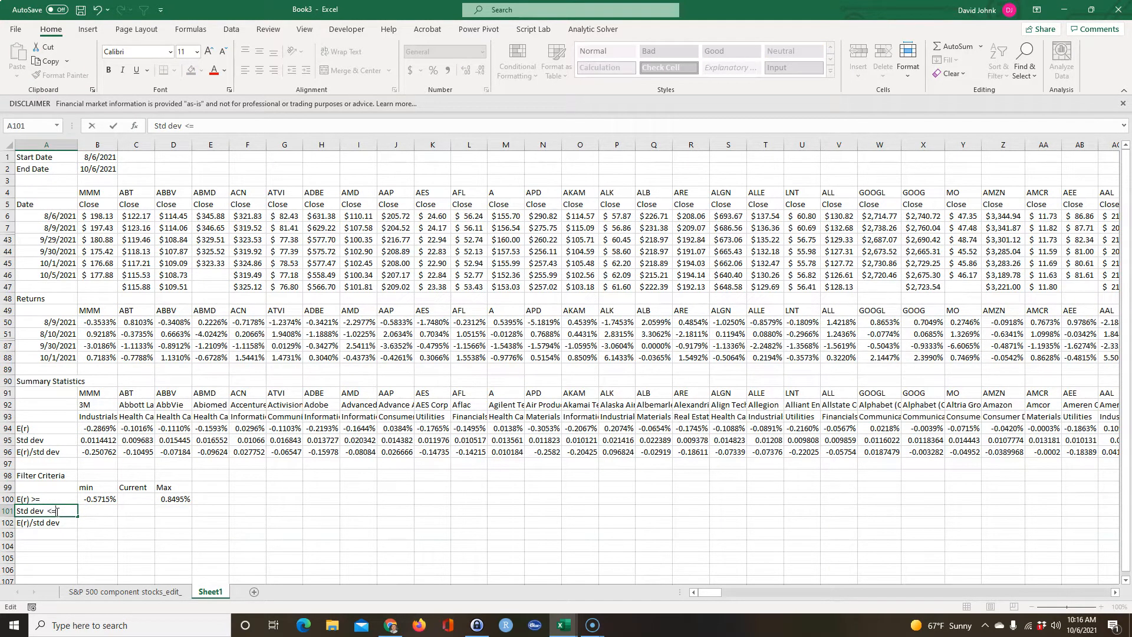
type("<=")
key("Return")
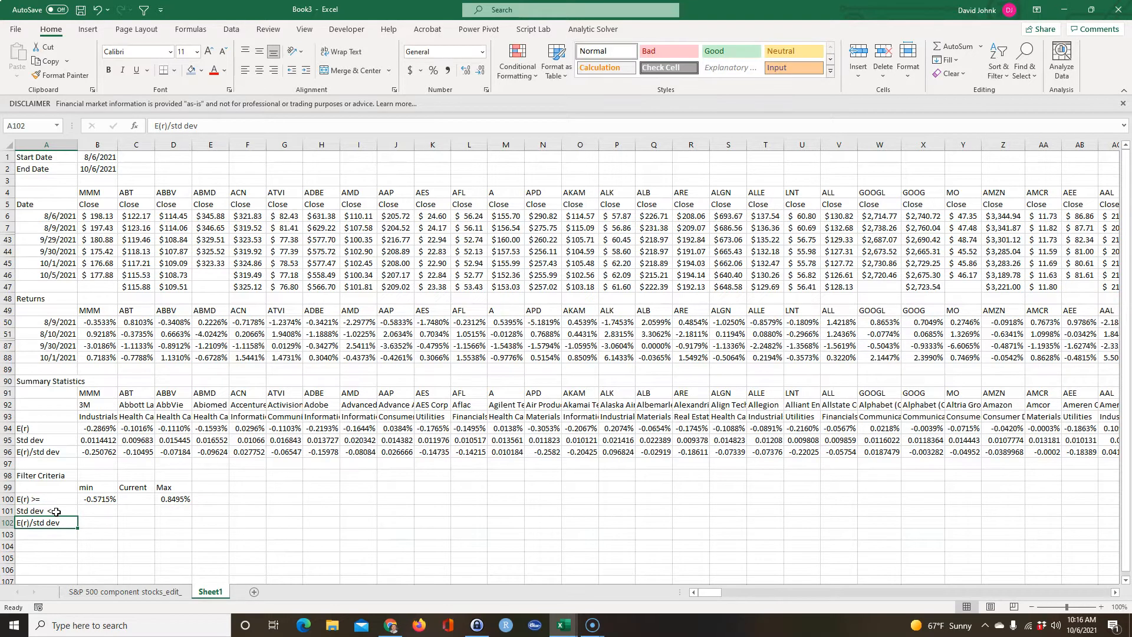
Change the label in A102 of the filter criteria to E(r)/std dev >=.
double_click(66, 523)
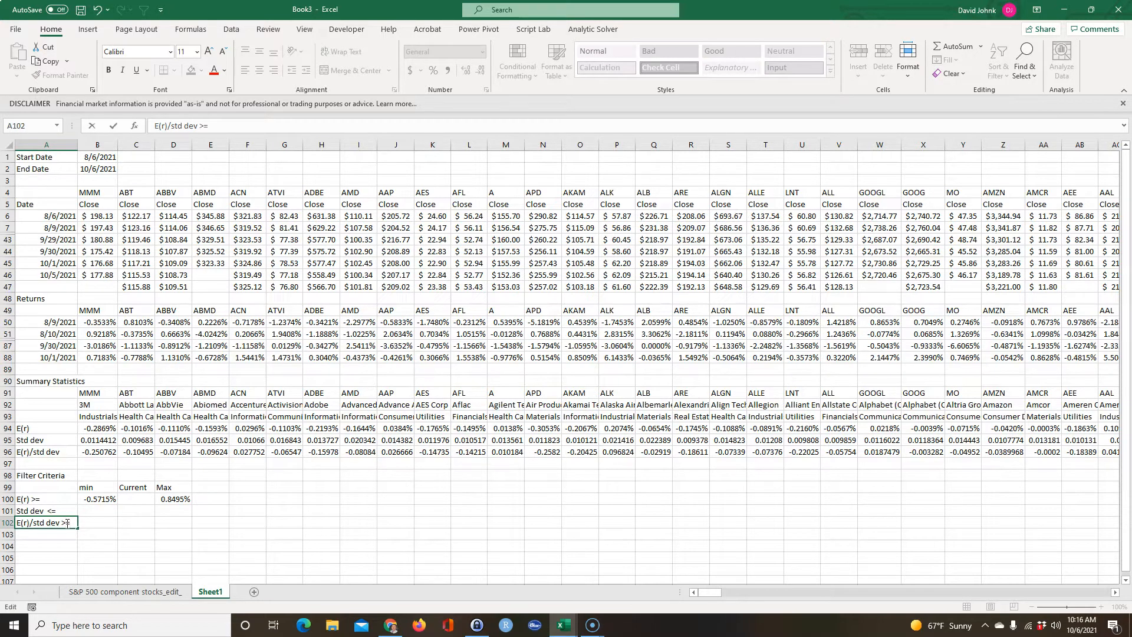
type(">=")
key("Return")
left_click(52, 497)
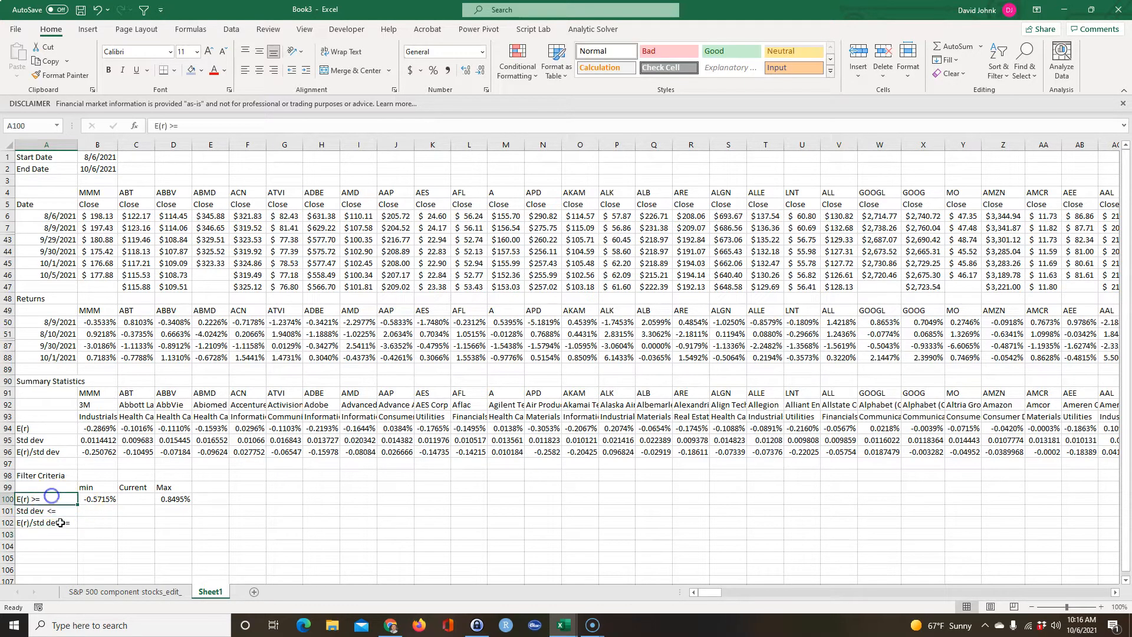
Fill the MIN formula in B100 and the MAX formula in D100 down through row 102.
left_click(99, 500)
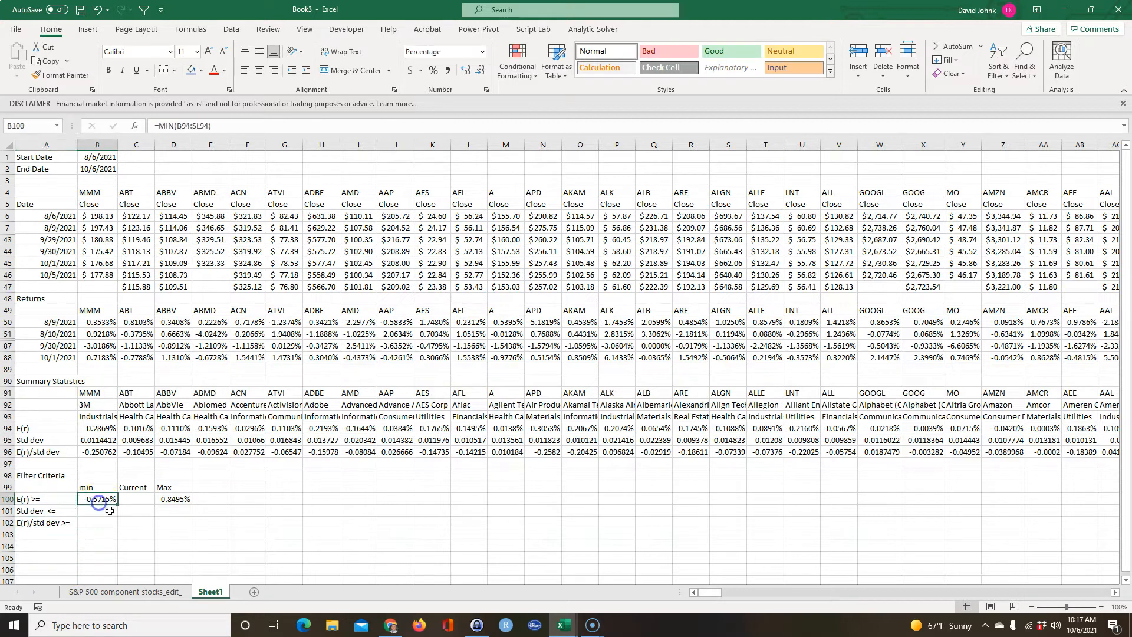
left_click_drag(118, 505, 118, 529)
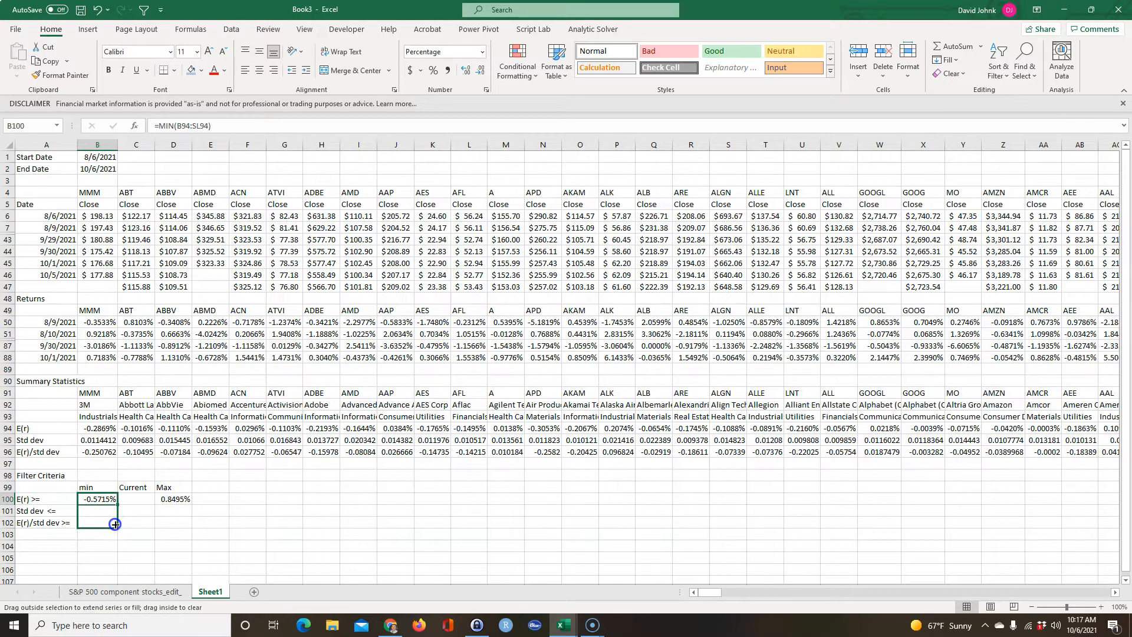
left_click(180, 498)
left_click_drag(193, 506, 192, 529)
left_click(170, 557)
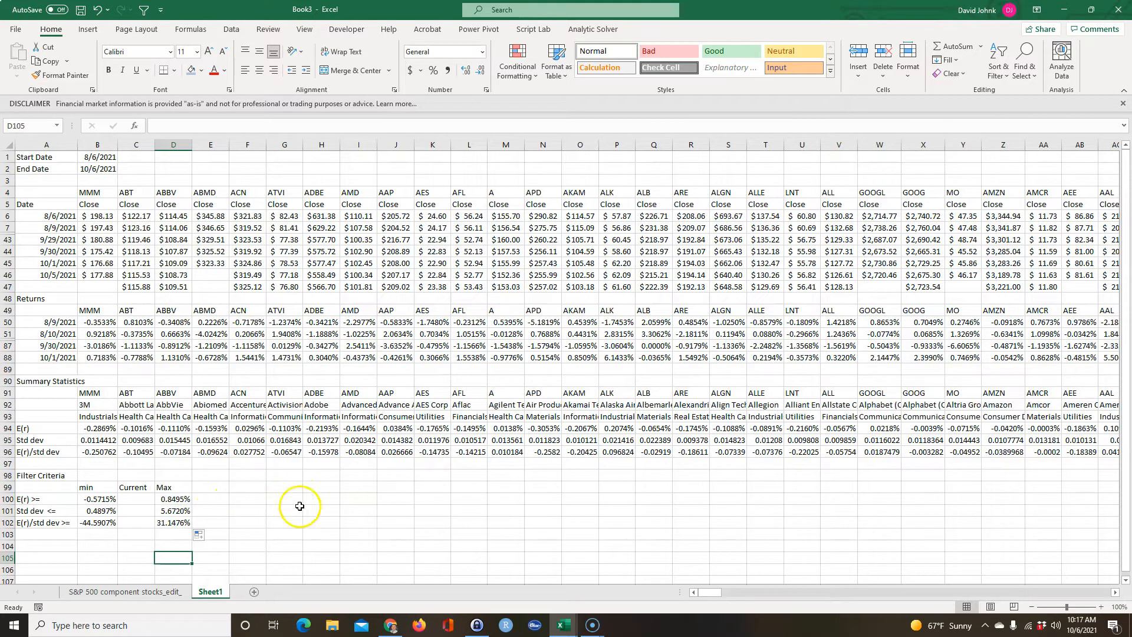
Calculate the expected return range in E100 with the formula =D100-B100.
left_click(285, 521)
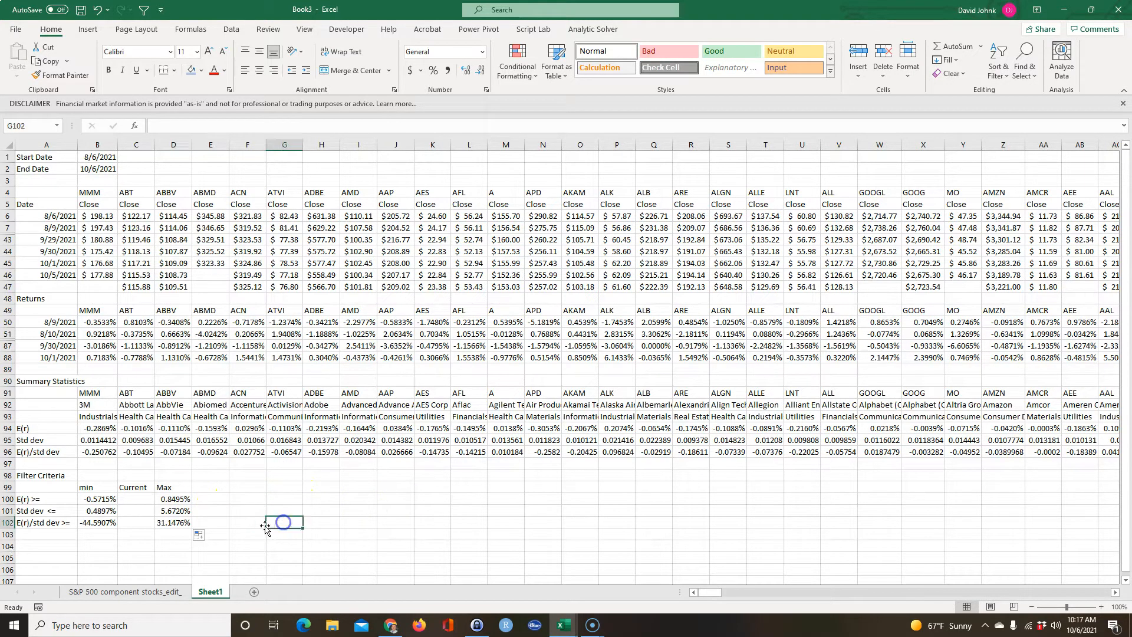
left_click(211, 498)
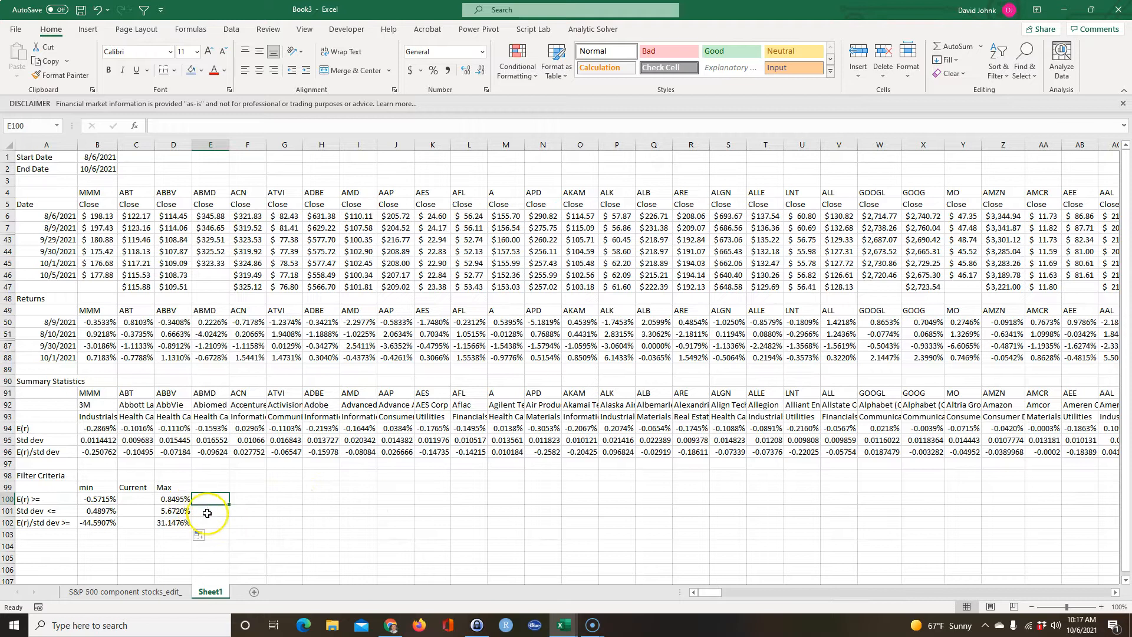
type("=")
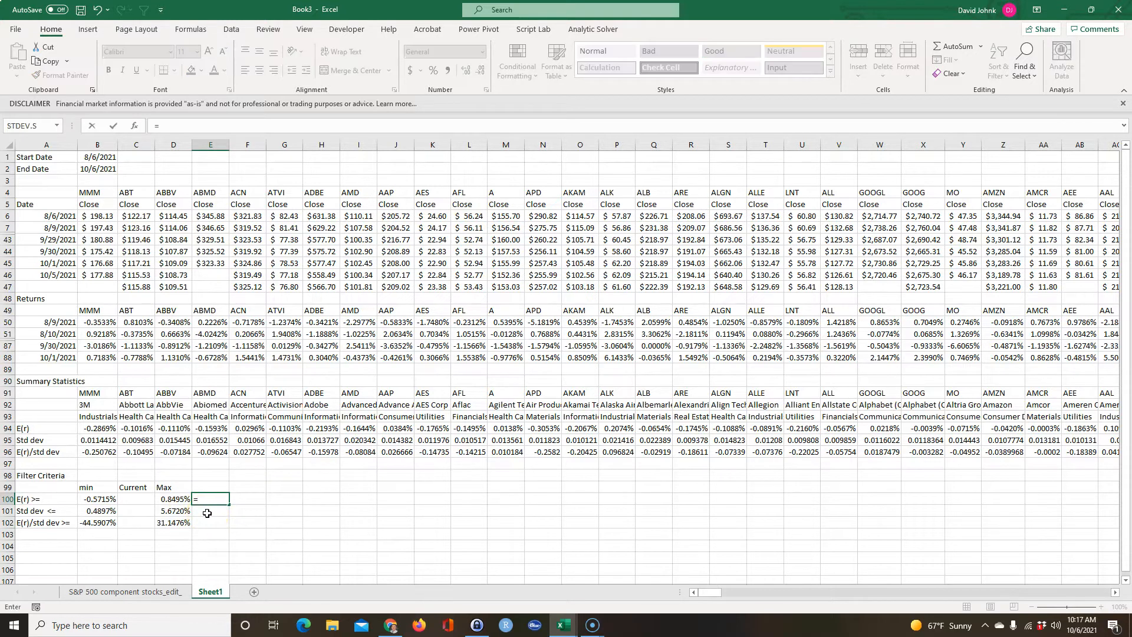
left_click(177, 499)
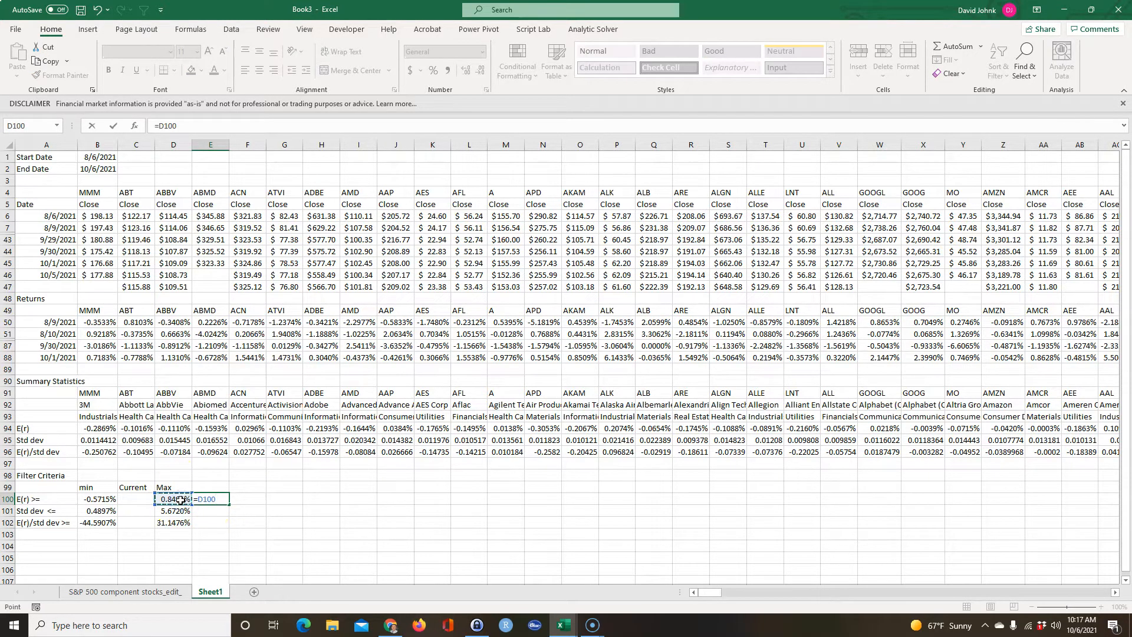
type("-")
left_click(95, 499)
key("Return")
left_click(250, 547)
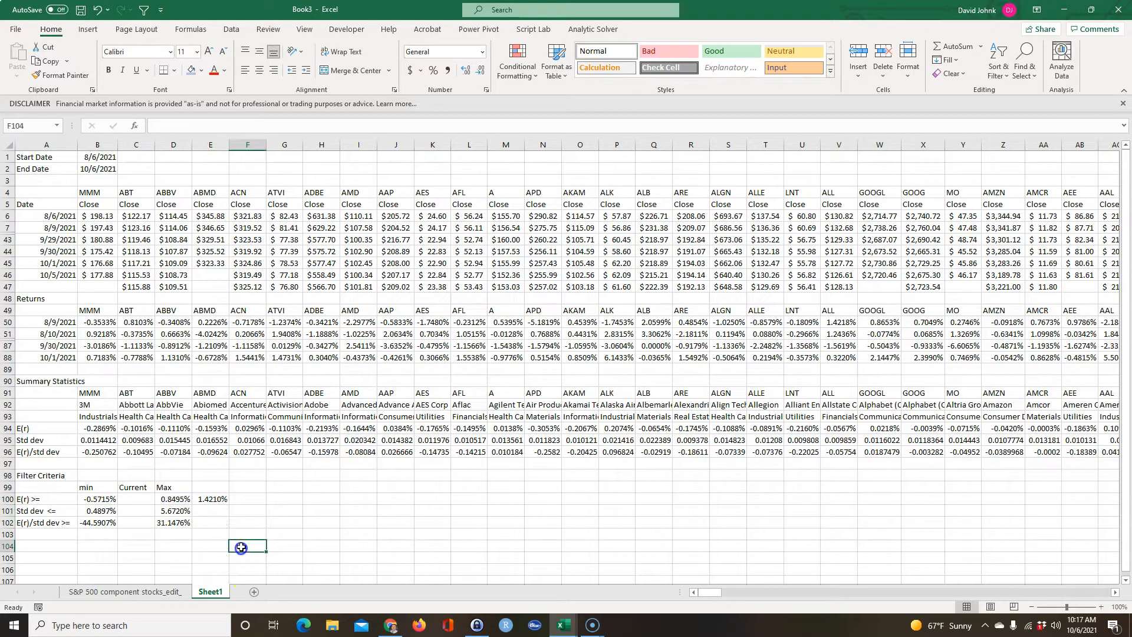
Enter 0 in F100 as the starting input value for the E(r) criterion.
left_click(250, 500)
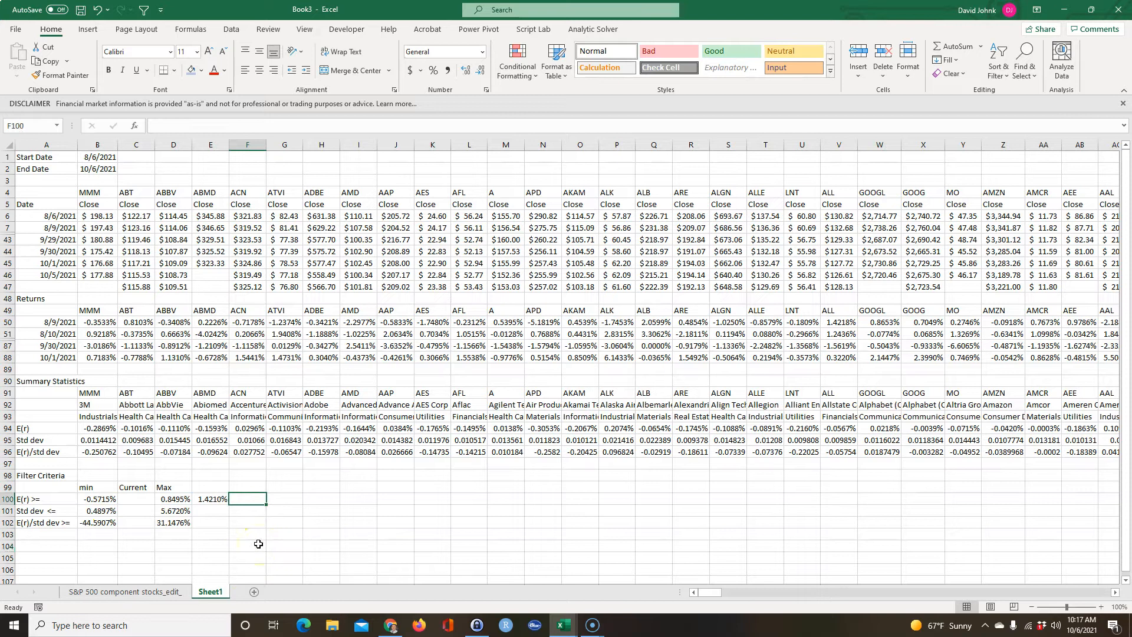
left_click(248, 500)
type("0")
key("Return")
Calculate the Current expected return in C100 with the formula =B100+E100/100*F100.
left_click(128, 497)
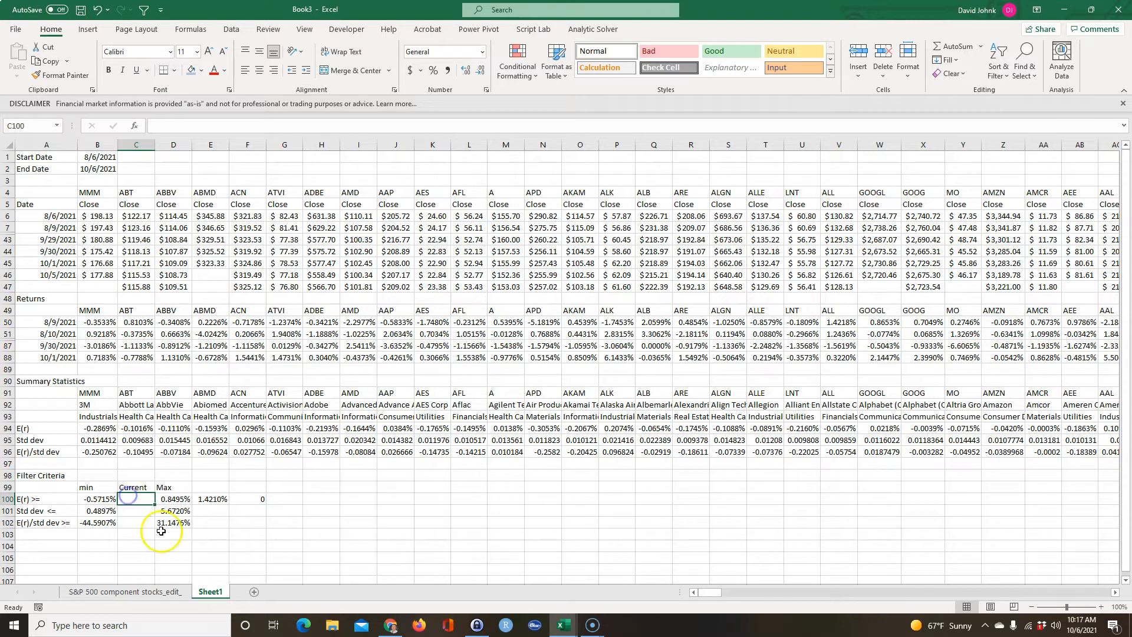
type("=")
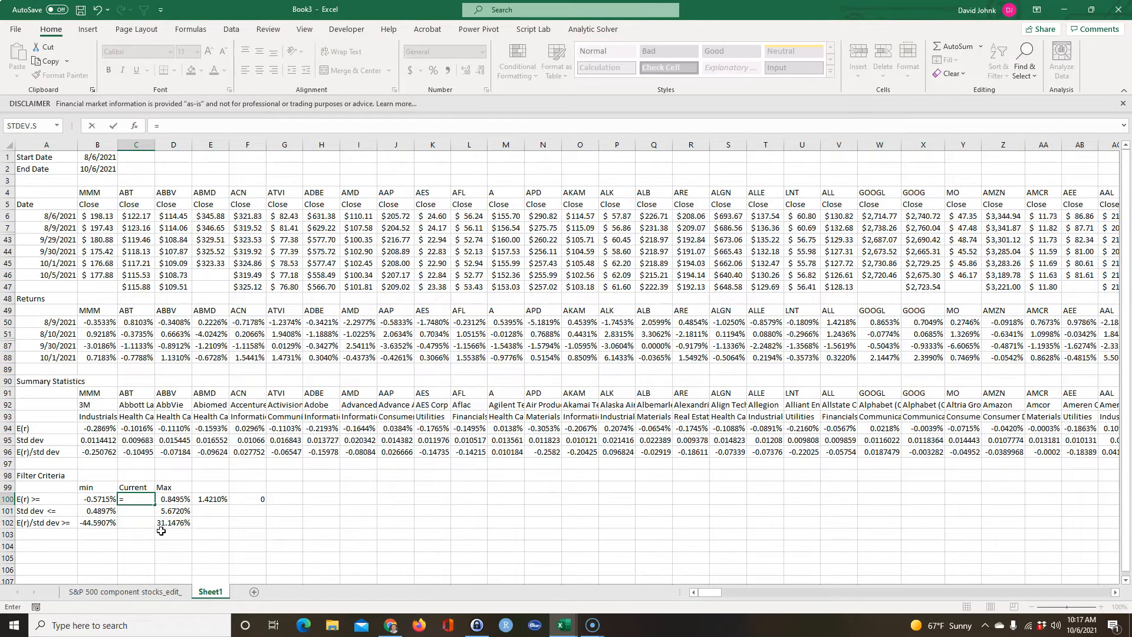
left_click(100, 499)
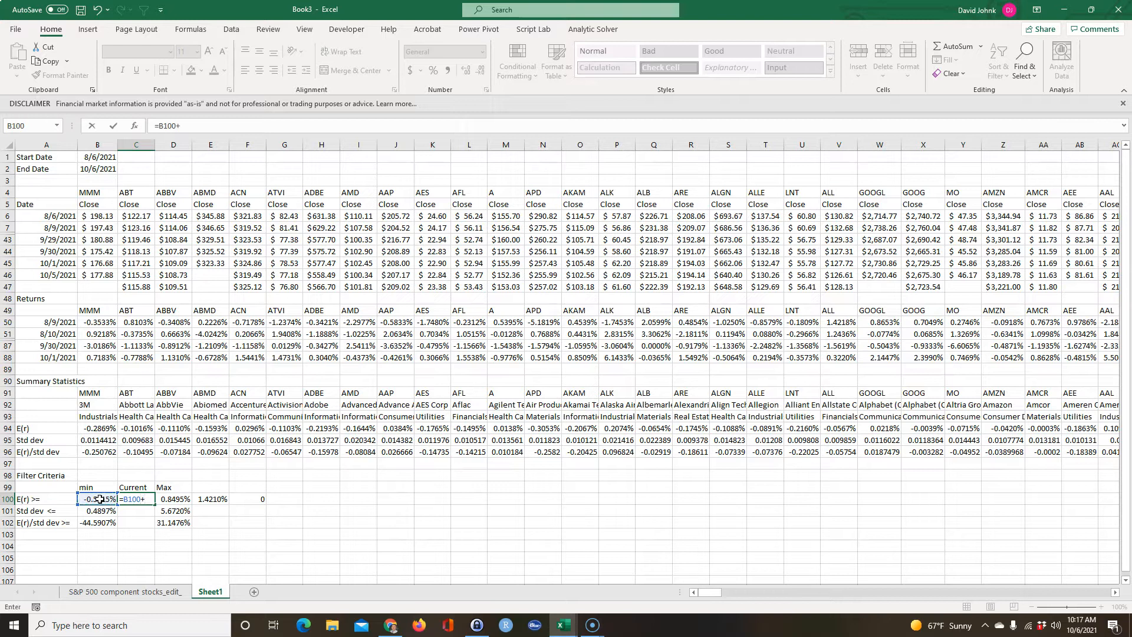
type("+")
left_click(211, 500)
left_click(211, 499)
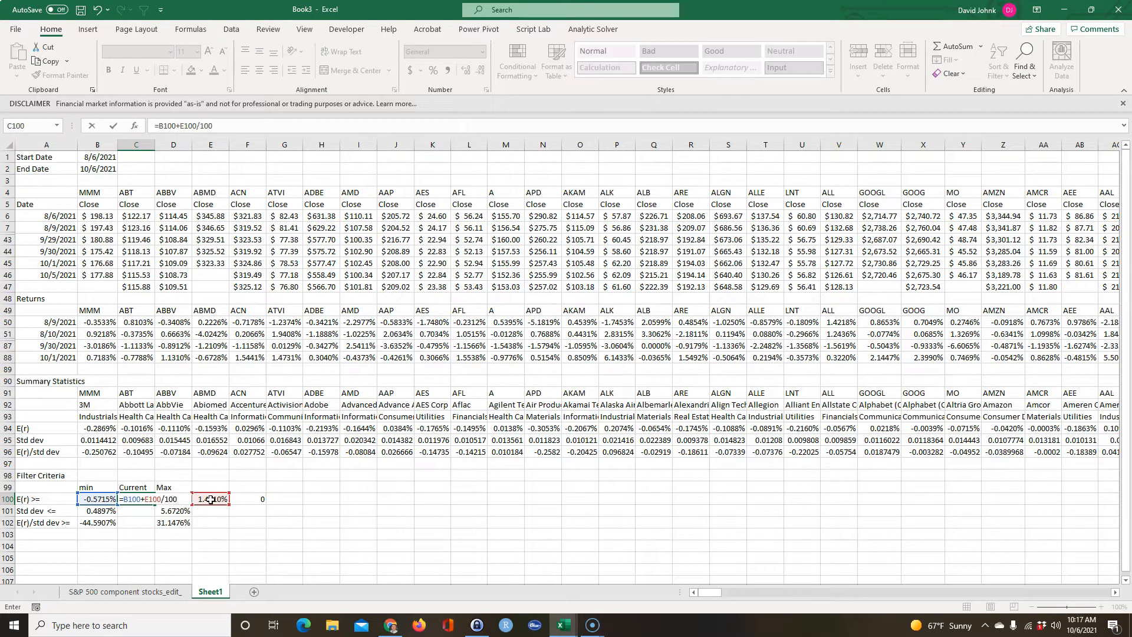
left_click(251, 500)
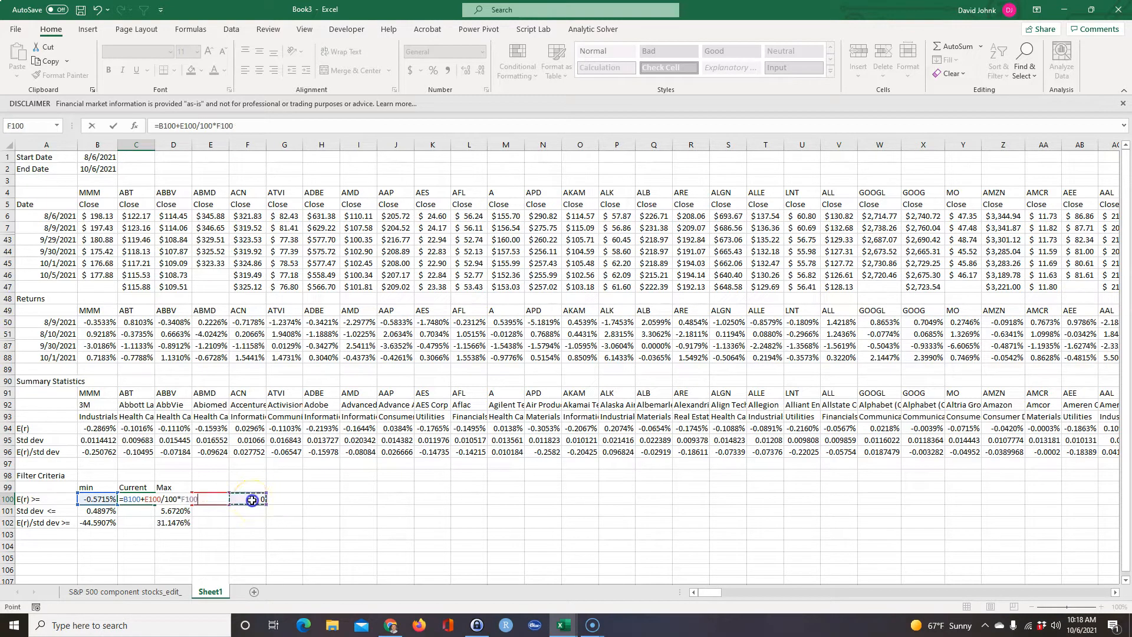
key("Return")
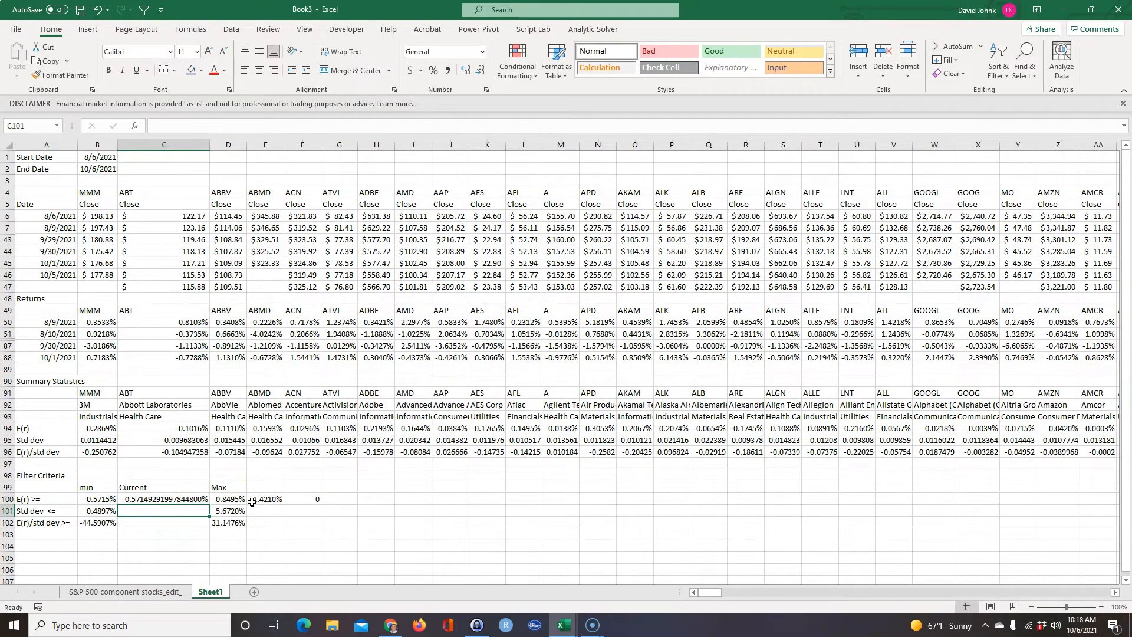
Copy the percentage formatting of D100 onto C100 with Format Painter and narrow column C slightly.
left_click(230, 497)
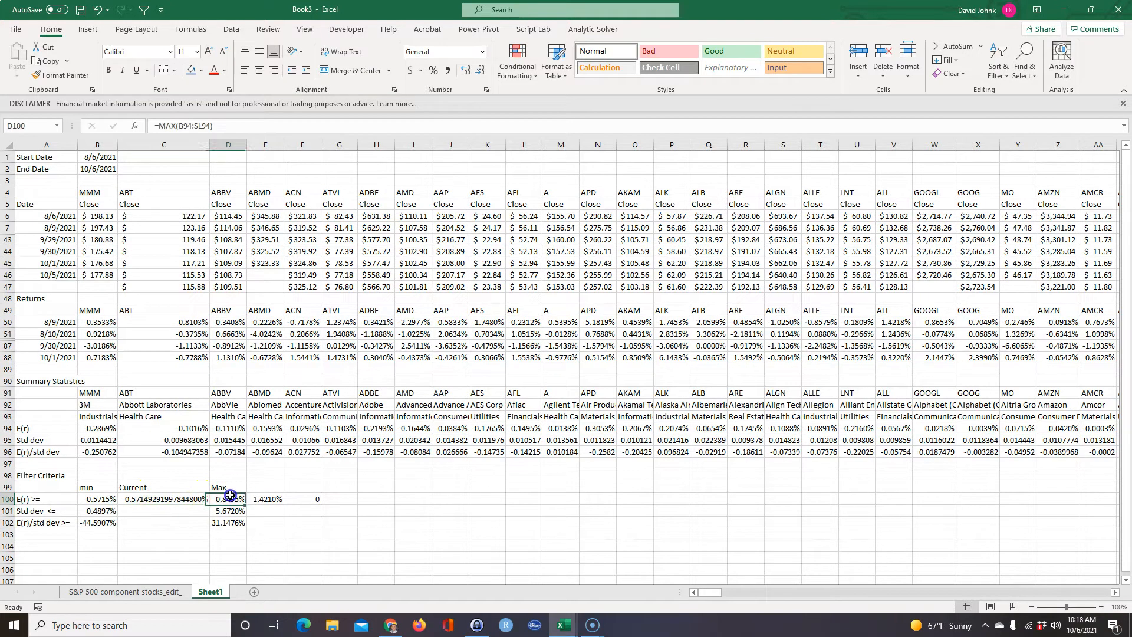
left_click(58, 75)
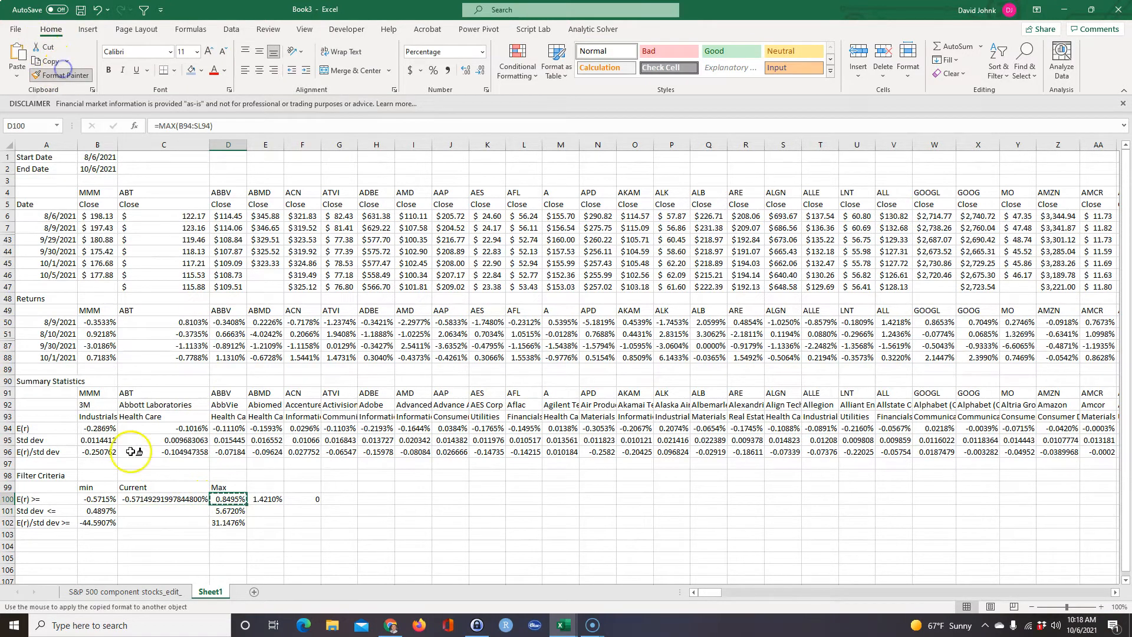
left_click(143, 497)
left_click_drag(150, 534, 150, 524)
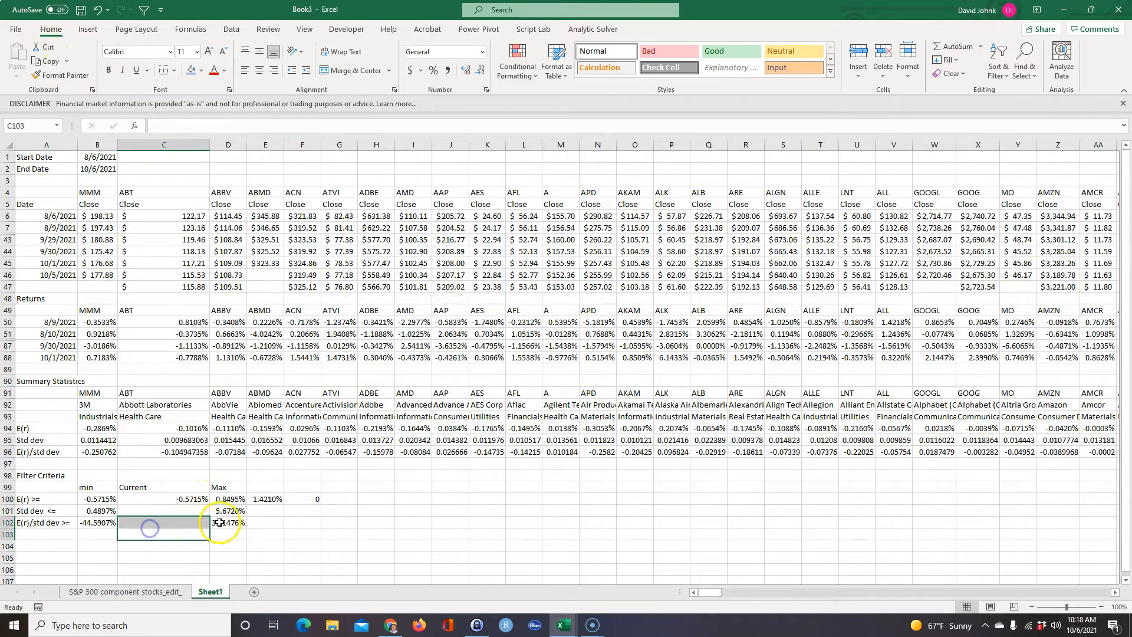
left_click(206, 140)
left_click_drag(211, 140, 197, 140)
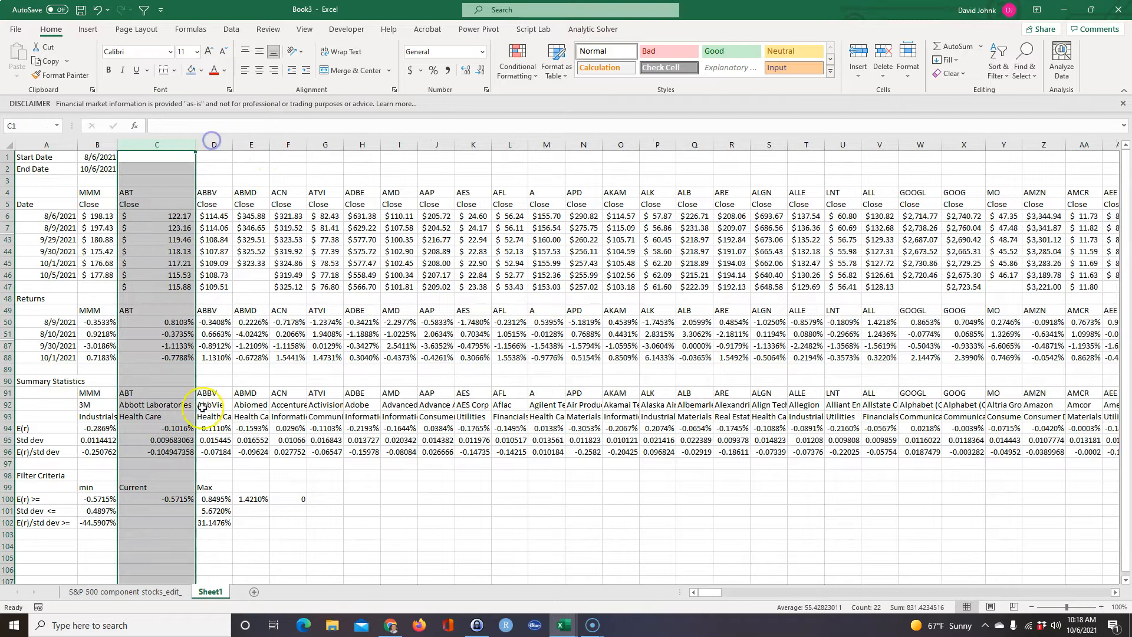
Test the Current formula in C100 by setting F100 to 100 and back to 0.
left_click(252, 499)
left_click(287, 501)
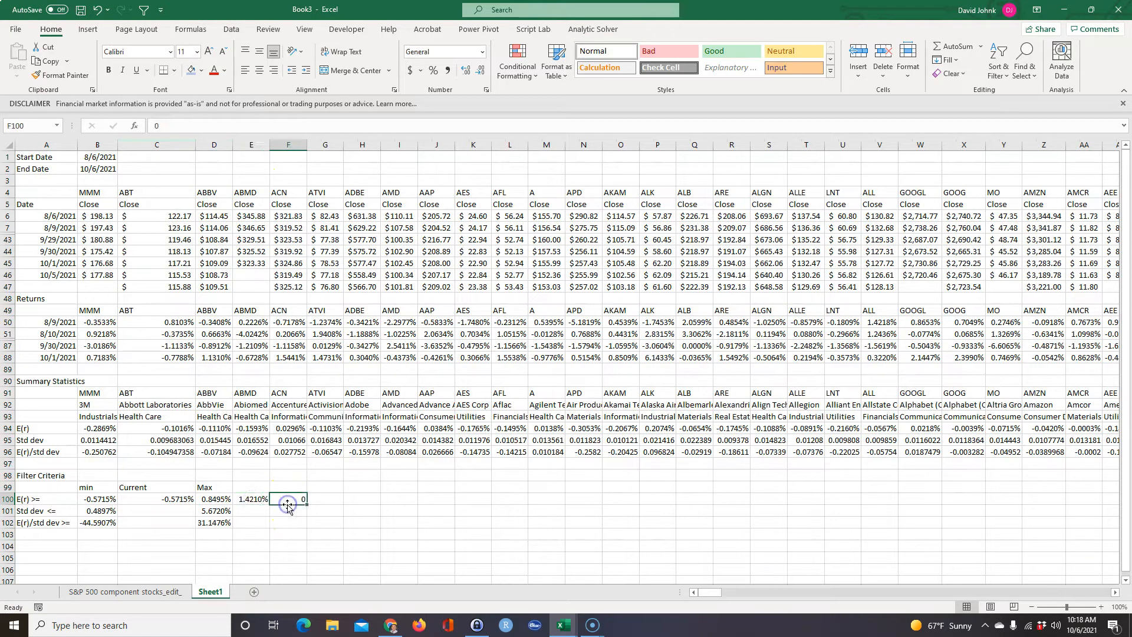
type("100")
key("Return")
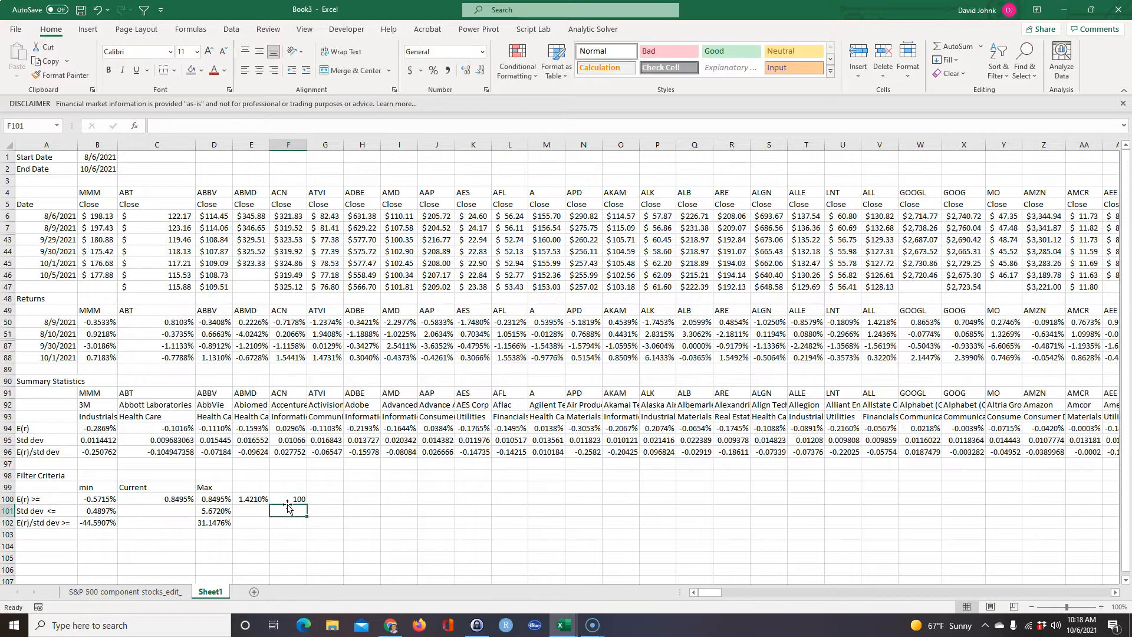
key("Up")
type("0")
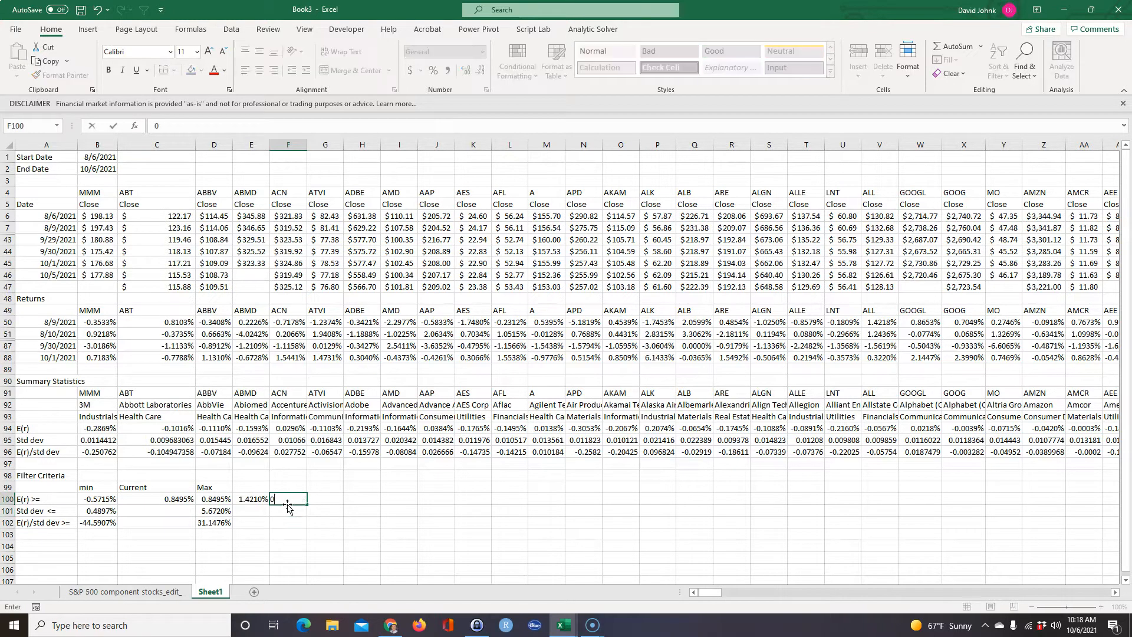
key("ctrl+Return")
Set the input value in F100 to 50.
type("50")
key("Return")
key("Up")
key("Left")
key("Right")
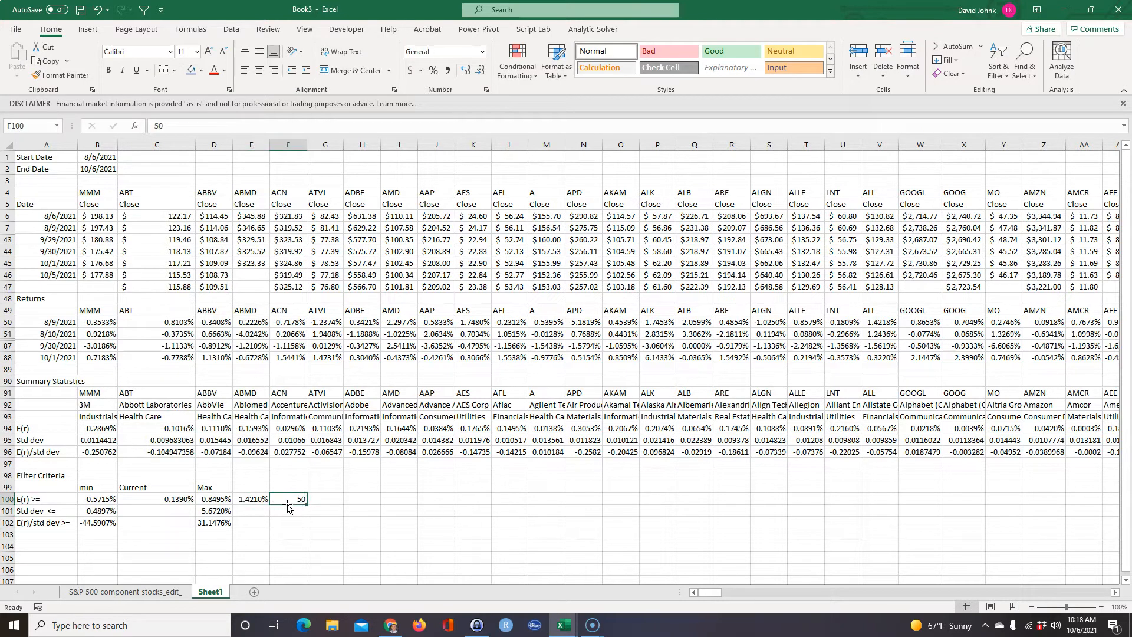
Examine how the Current formula in C100 draws on the minimum, the range formula in E100 and the input in F100.
key("Left")
key("Left")
key("Left")
key("Right")
key("Right")
key("Right")
key("Left")
key("Right")
key("Left")
key("Left")
key("Left")
key("Right")
key("Right")
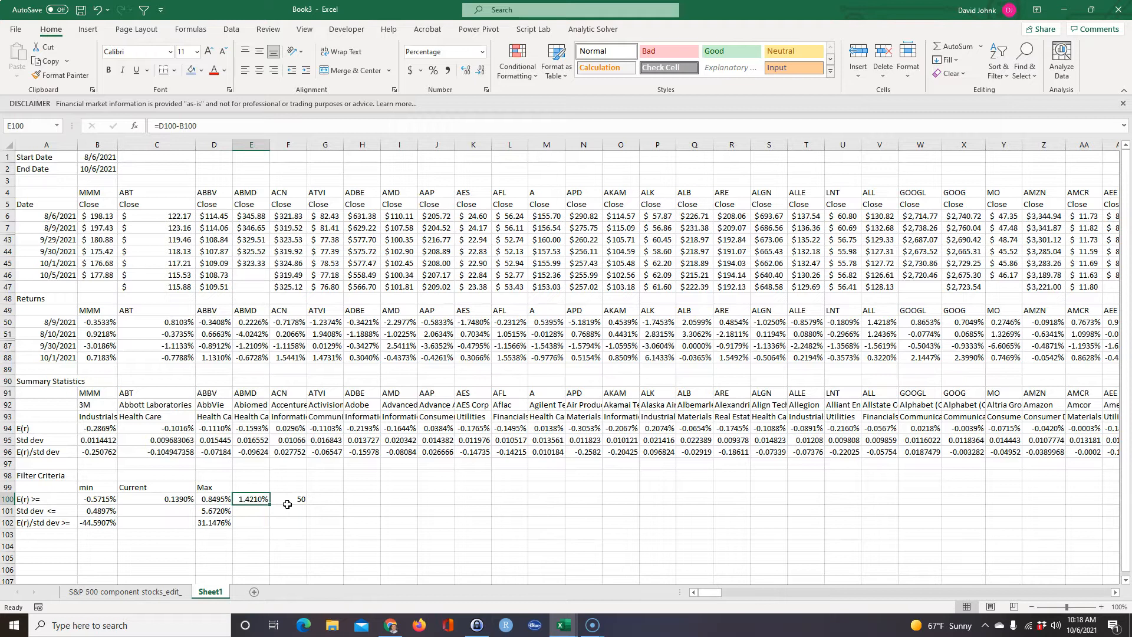
double_click(253, 498)
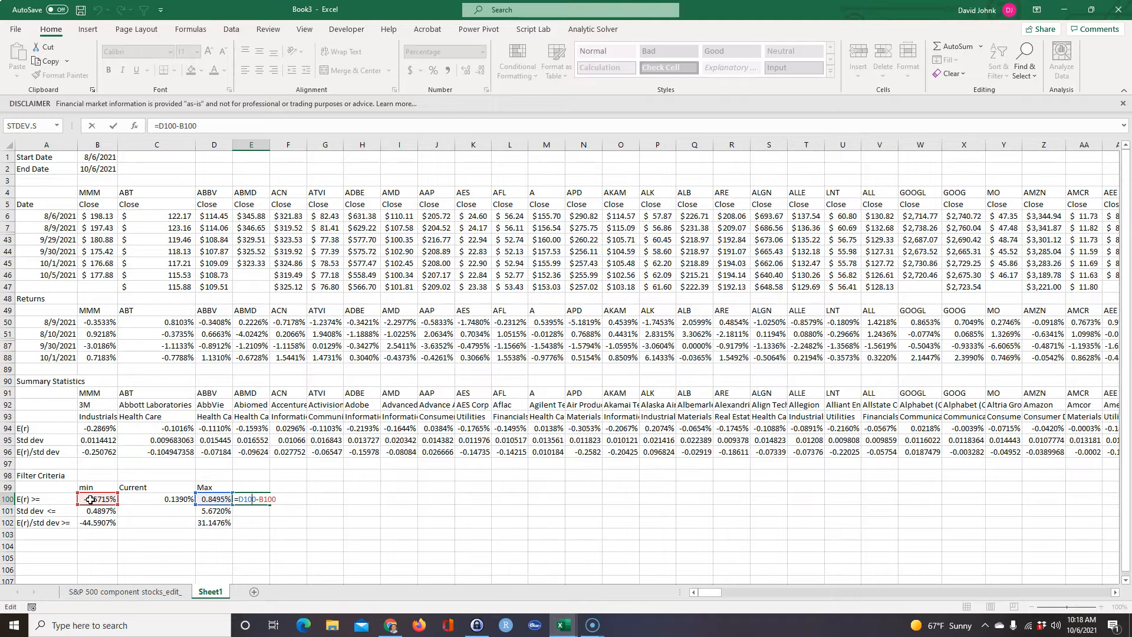
key("Escape")
double_click(176, 498)
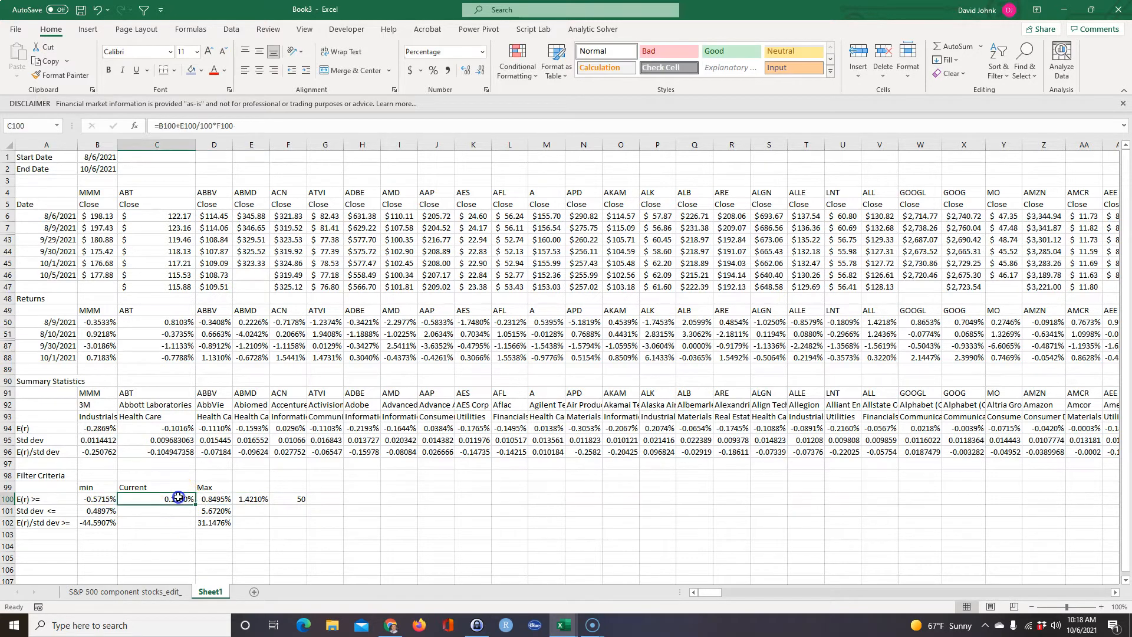
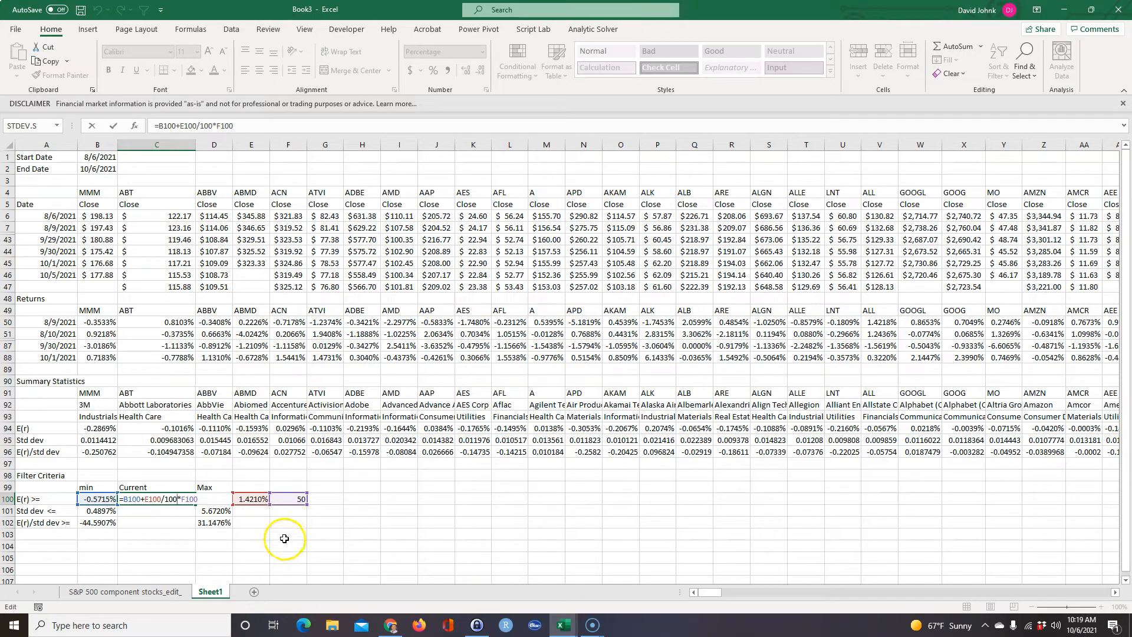
Fill the Current formula in C100 down to C102 and the range and input cells E100:F100 down to row 102.
key("ctrl+Return")
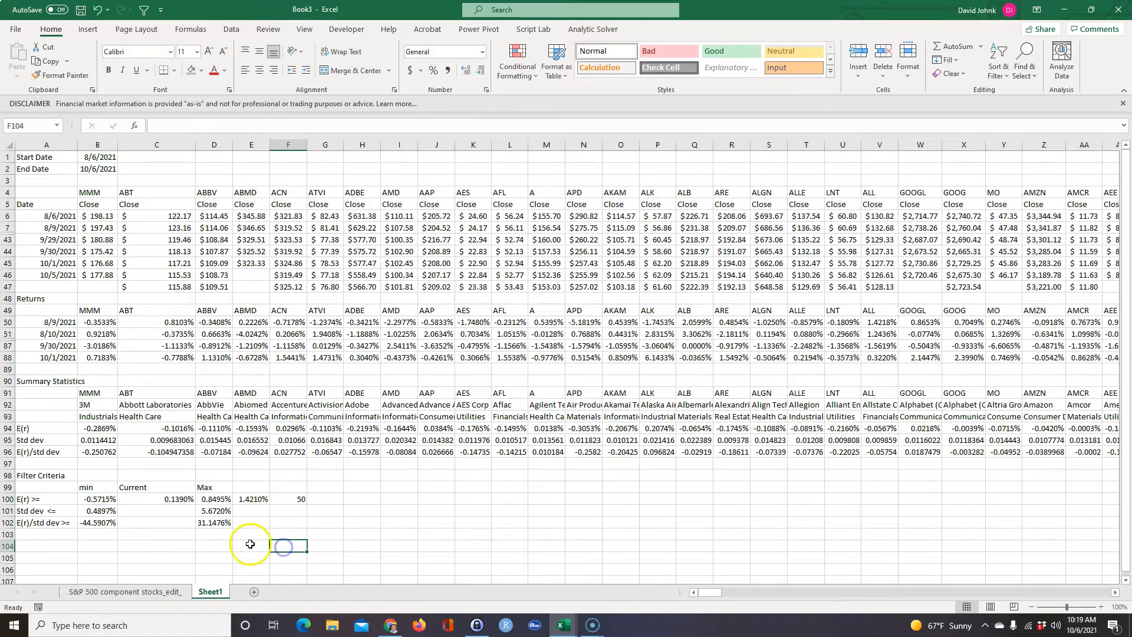
left_click_drag(194, 507, 198, 527)
left_click_drag(252, 502, 307, 529)
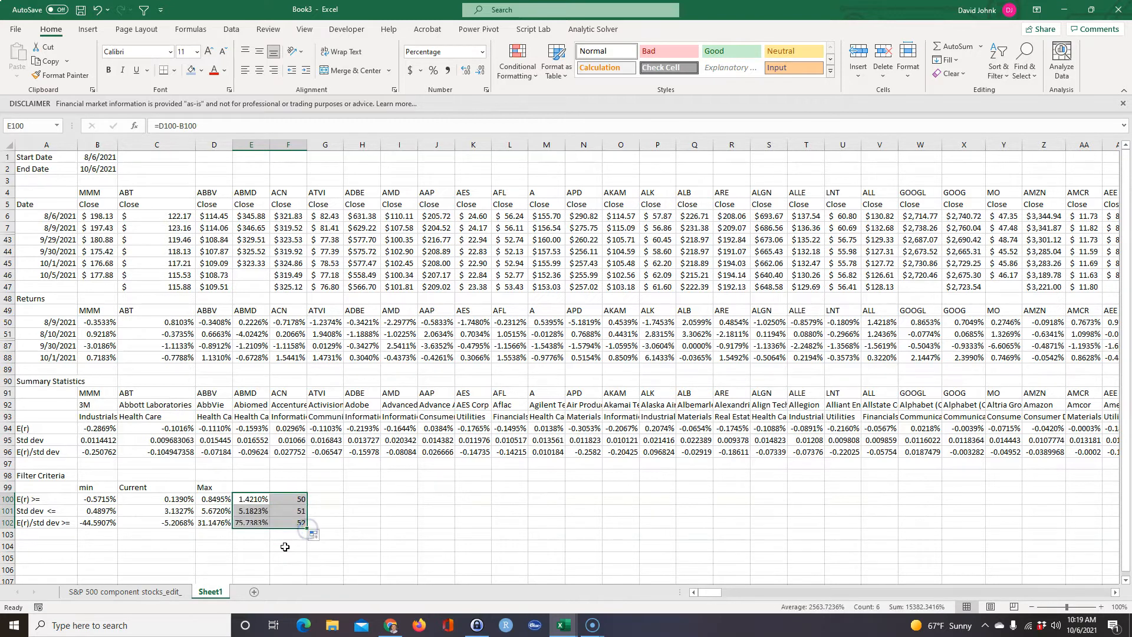
left_click(287, 545)
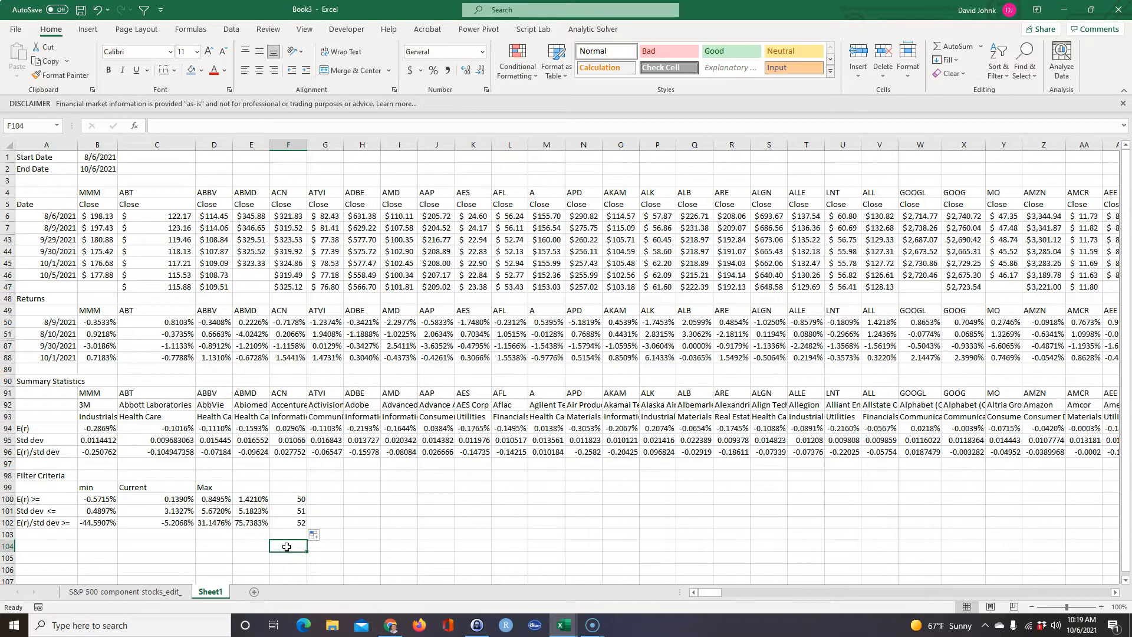
Narrow column C so it is about as wide as the neighbouring columns.
double_click(196, 142)
double_click(195, 142)
left_click_drag(195, 143, 165, 147)
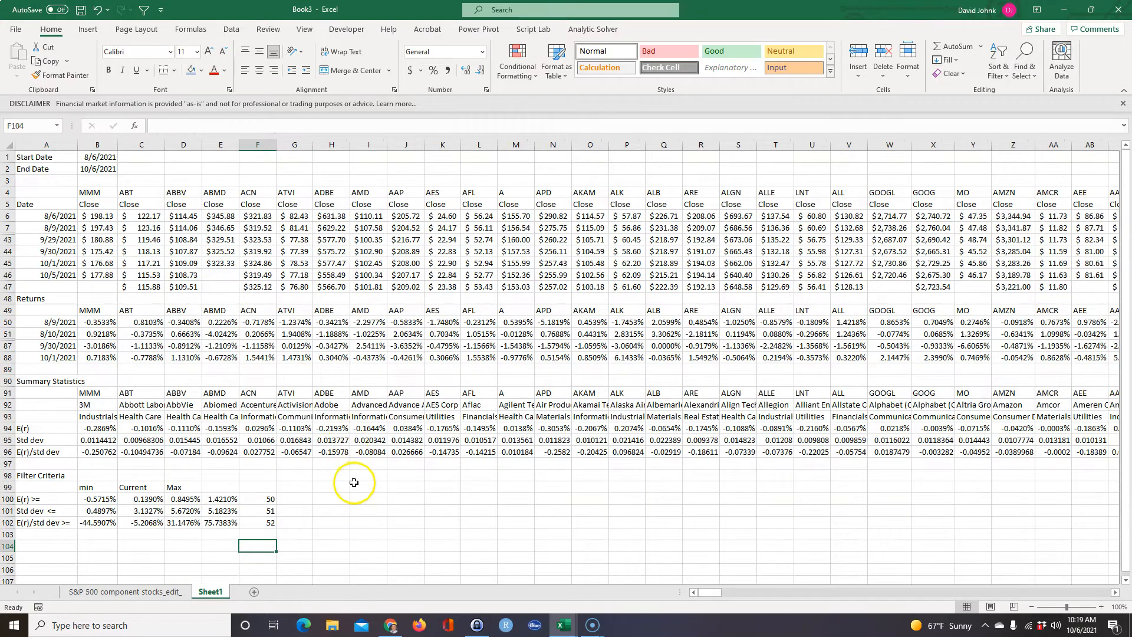
Check in the ribbon customization options that the Developer tab is enabled, leaving the settings as they are.
left_click(349, 30)
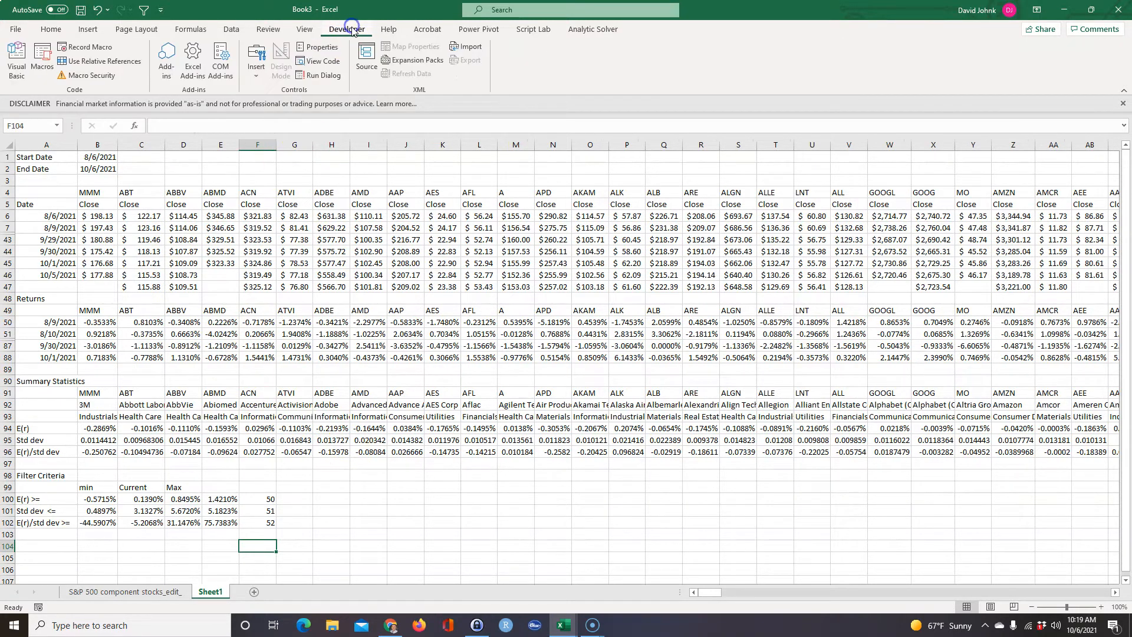
left_click(14, 31)
left_click(42, 589)
left_click(782, 493)
left_click(16, 29)
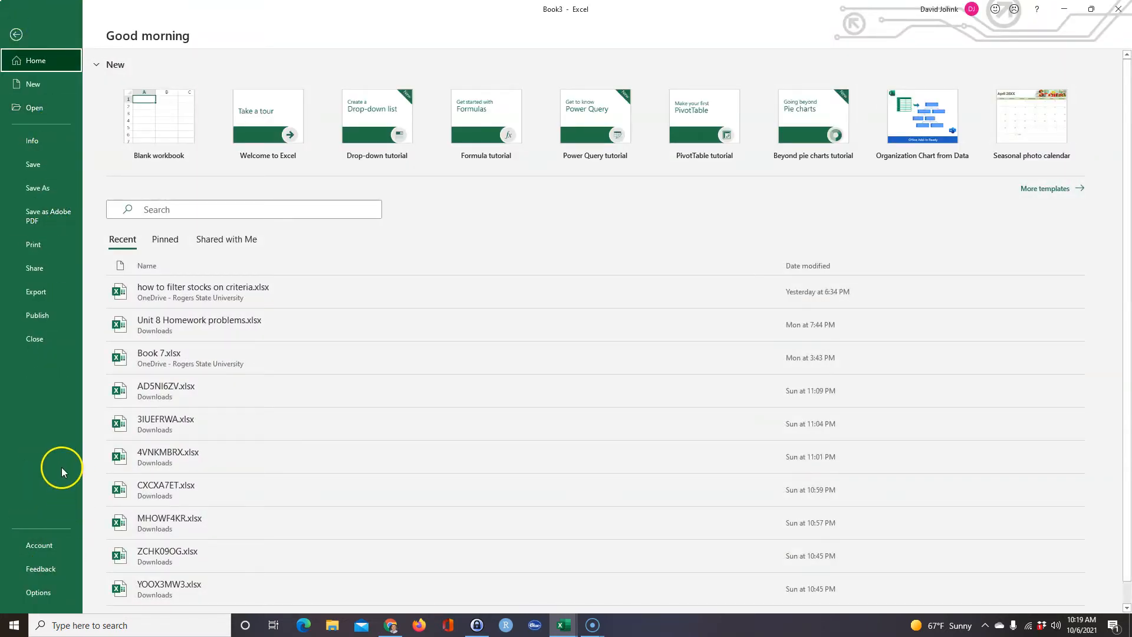
left_click(36, 591)
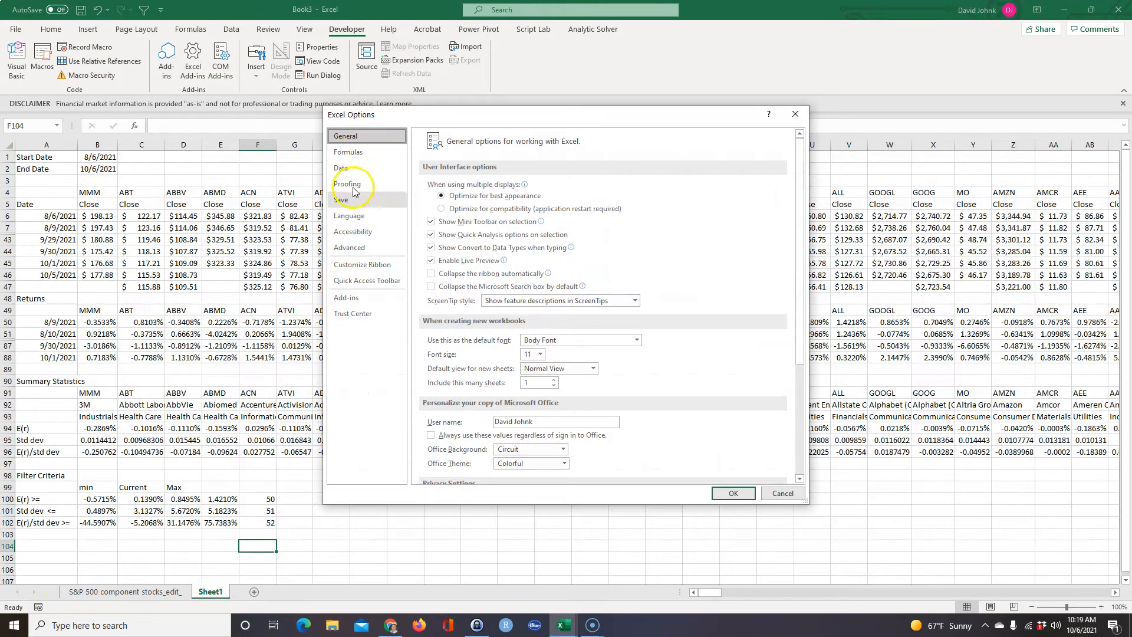
left_click(362, 264)
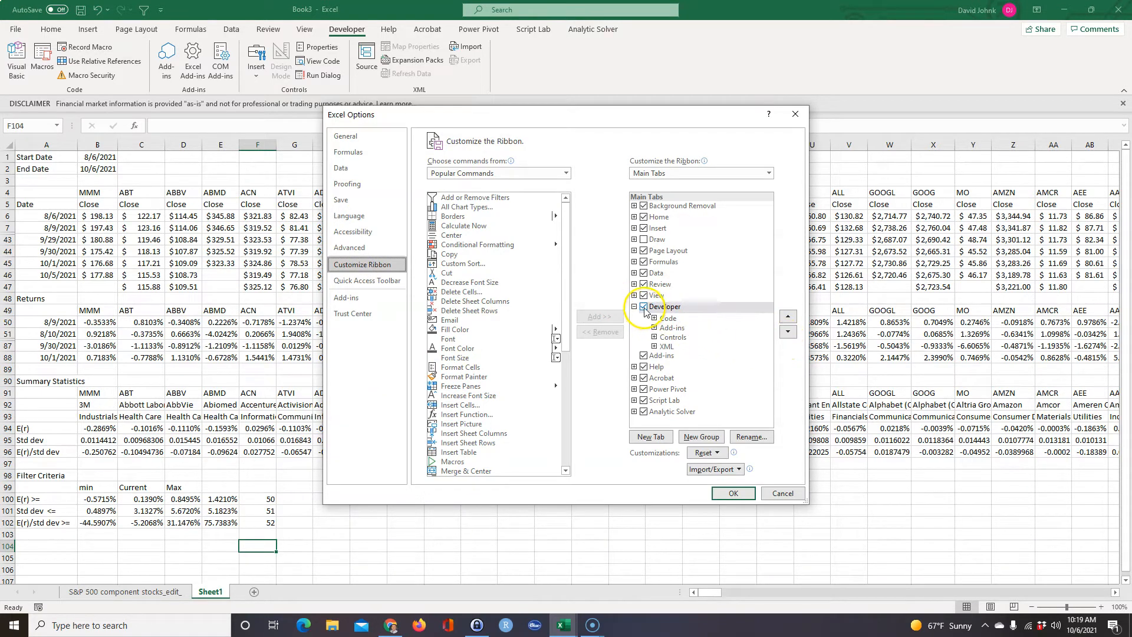
left_click(777, 493)
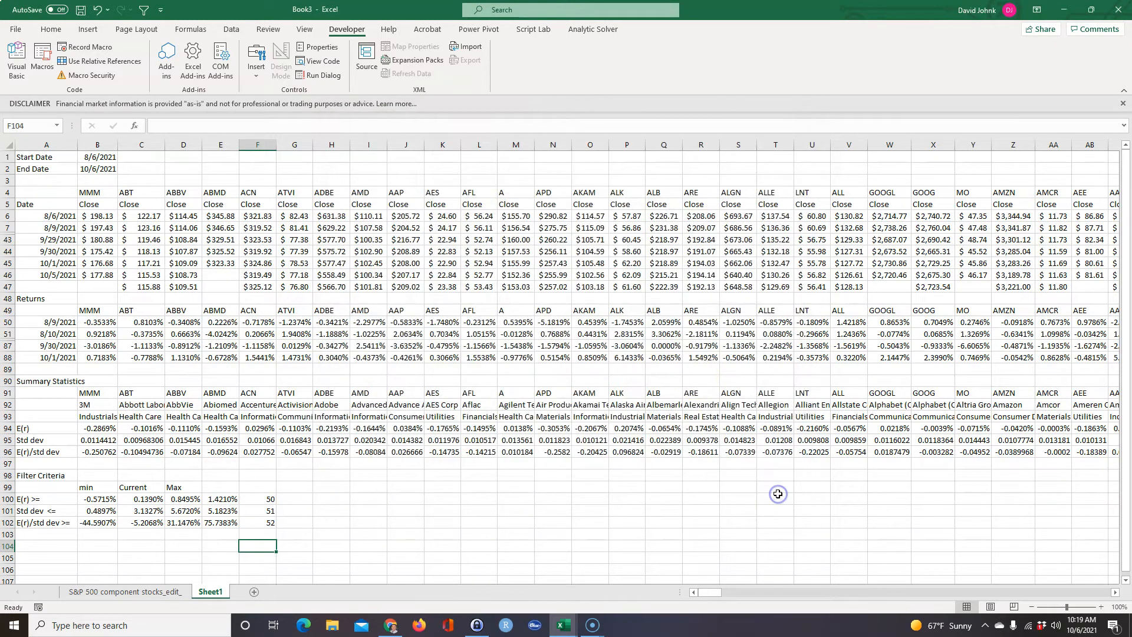
Insert a horizontal Scroll Bar form control beside the E(r) criterion, spanning about G100:K100.
left_click(257, 72)
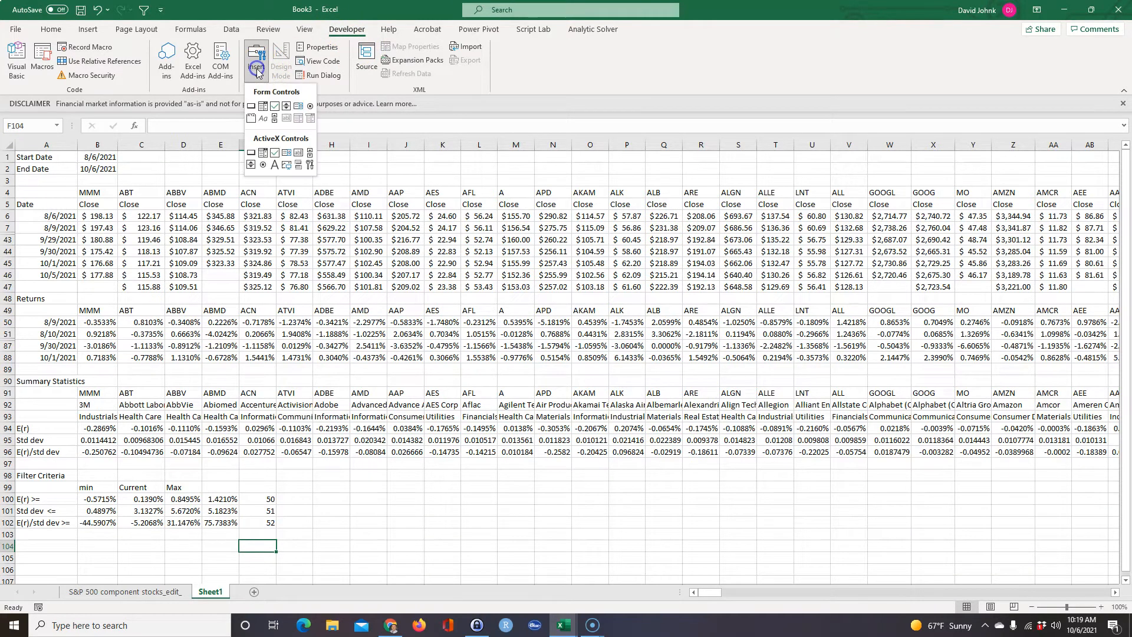
left_click(274, 120)
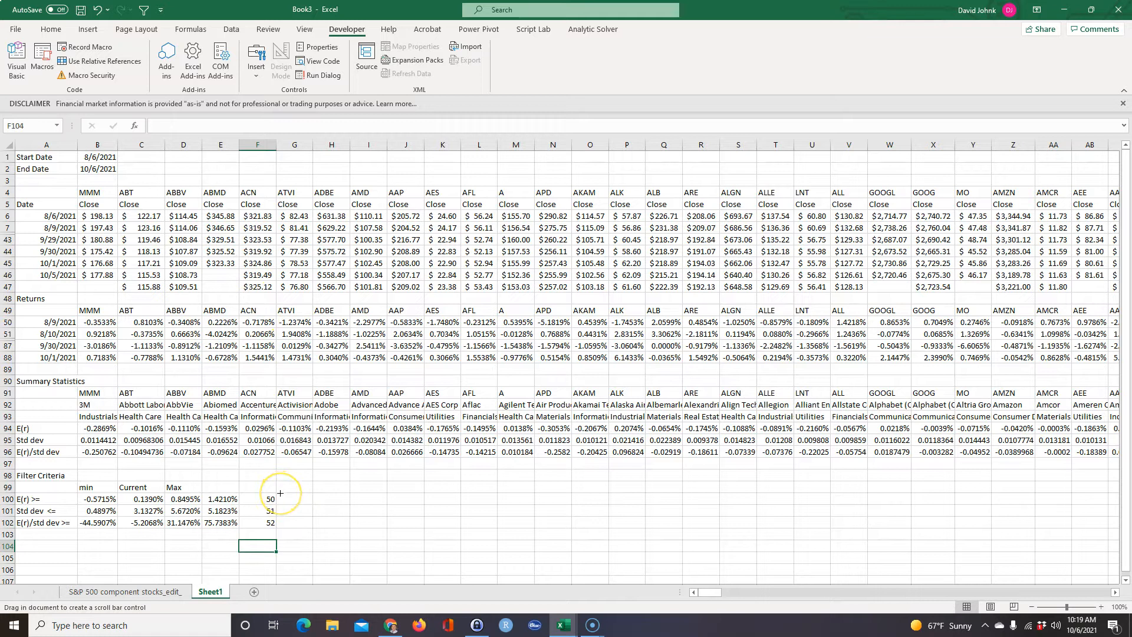
left_click_drag(280, 493, 414, 501)
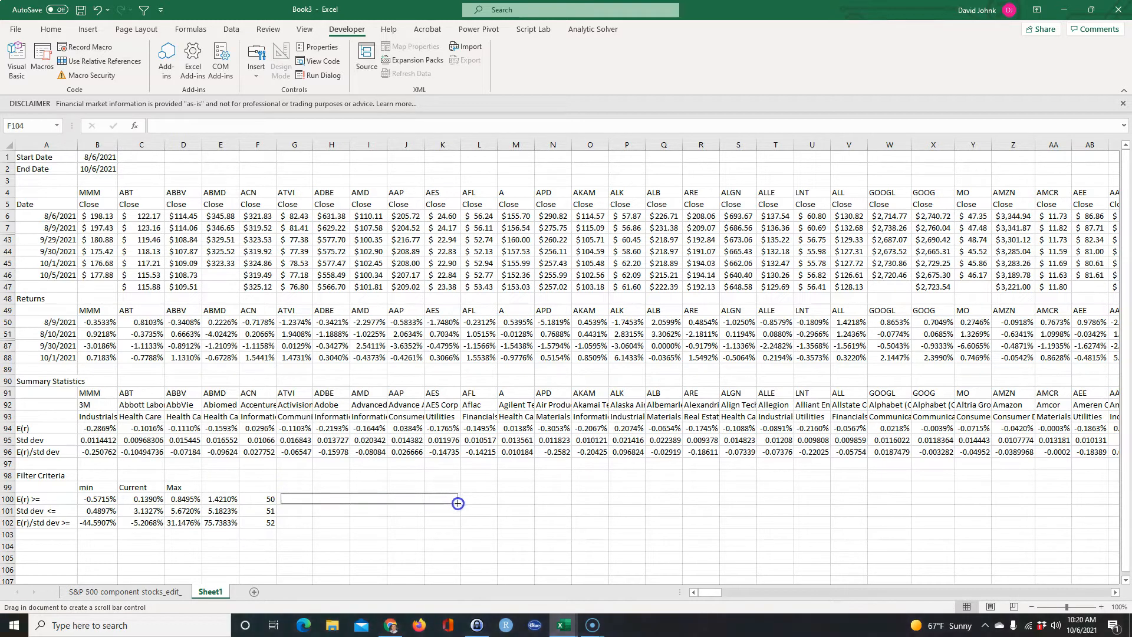
left_click_drag(460, 504, 461, 504)
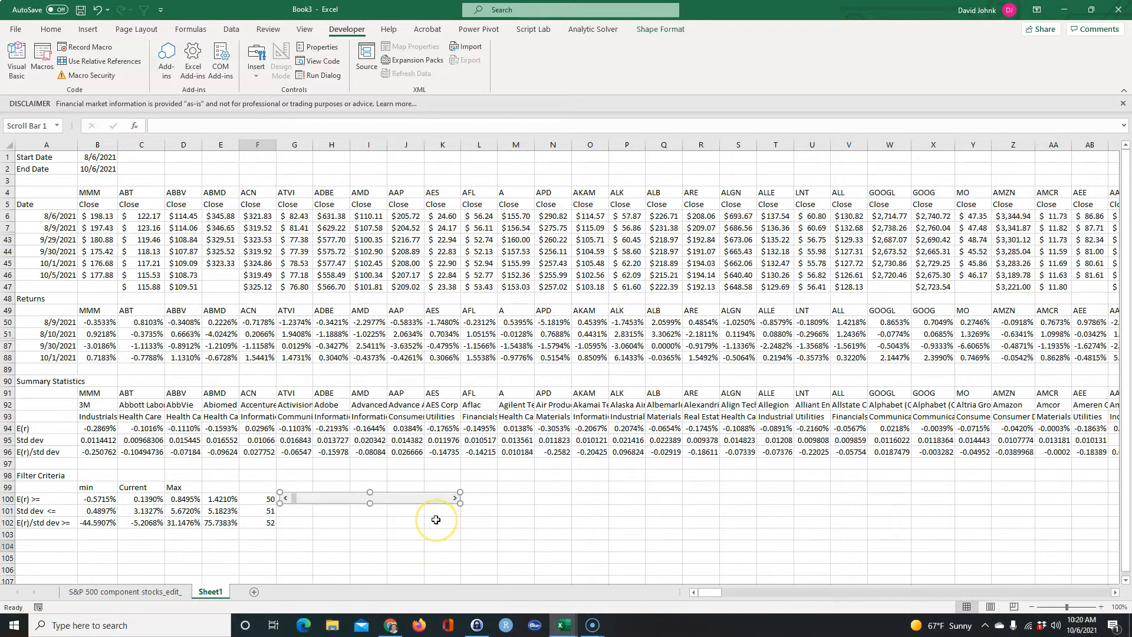
Paste two copies of the scroll bar beneath it, one in row 101 and one in row 102.
left_click(291, 508)
key("ctrl+v")
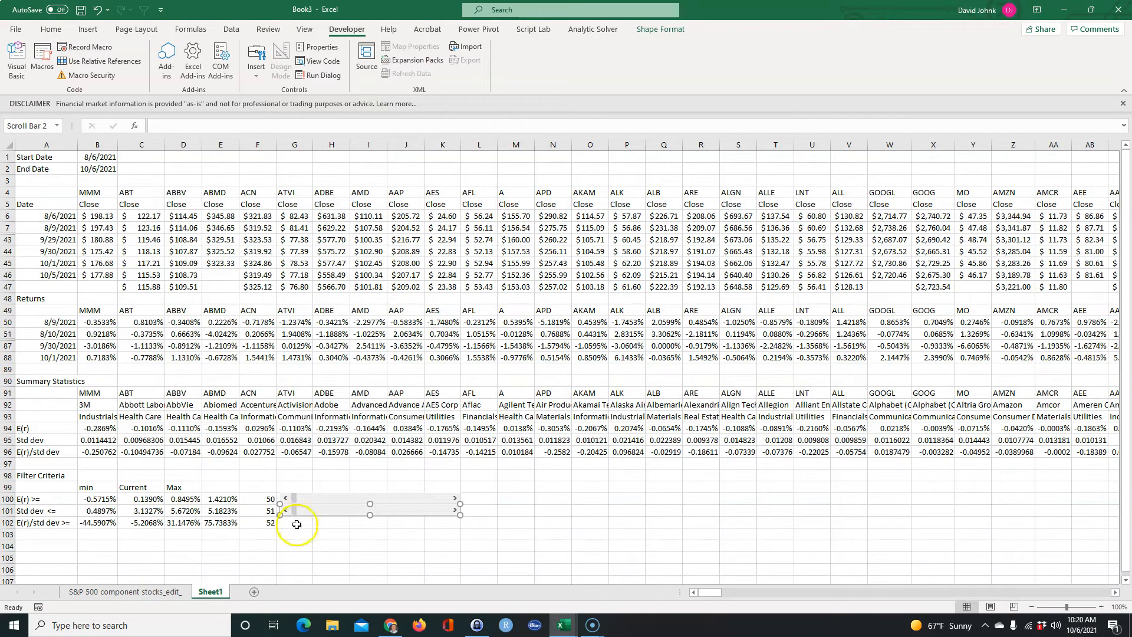
left_click(297, 524)
key("ctrl+v")
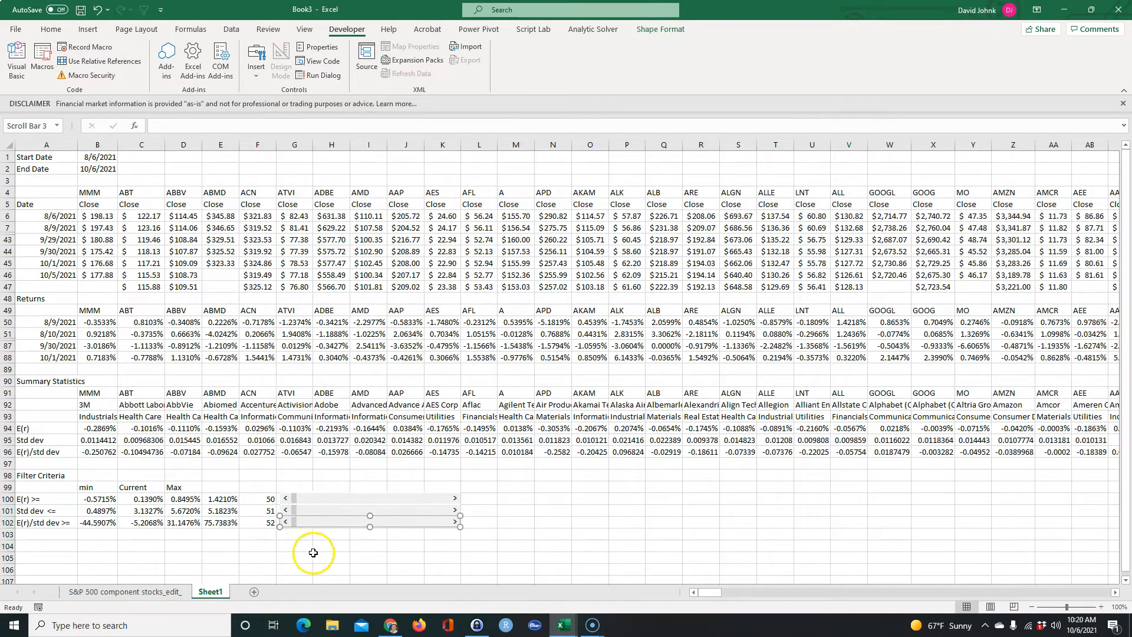
left_click(348, 557)
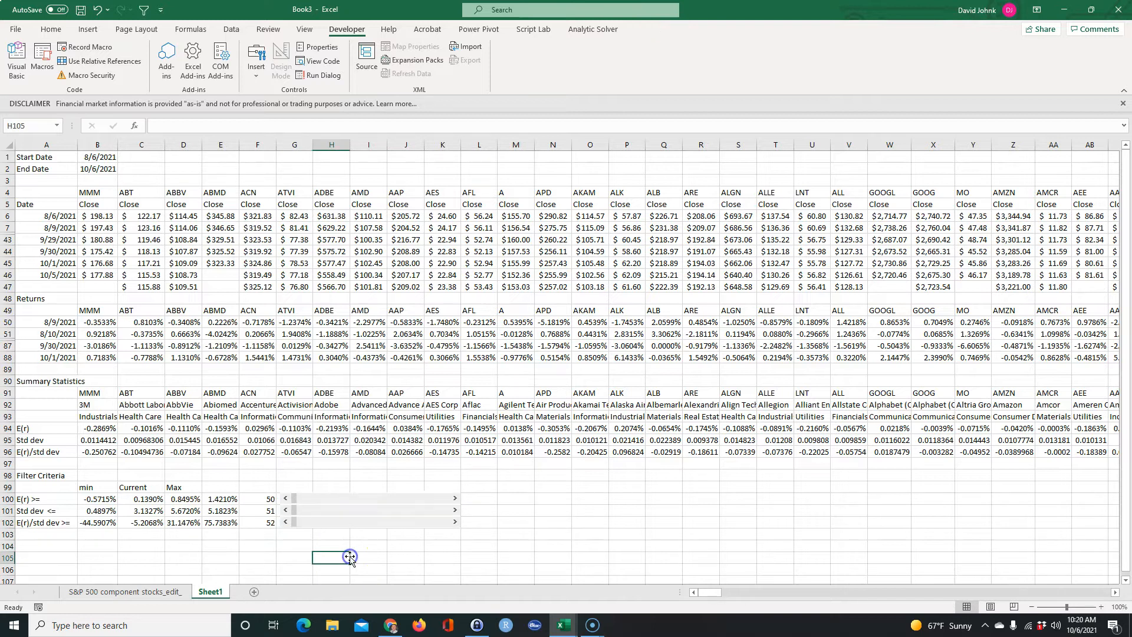
Link the E(r) scroll bar in row 100 to cell $F$100.
left_click(355, 499)
right_click(370, 502)
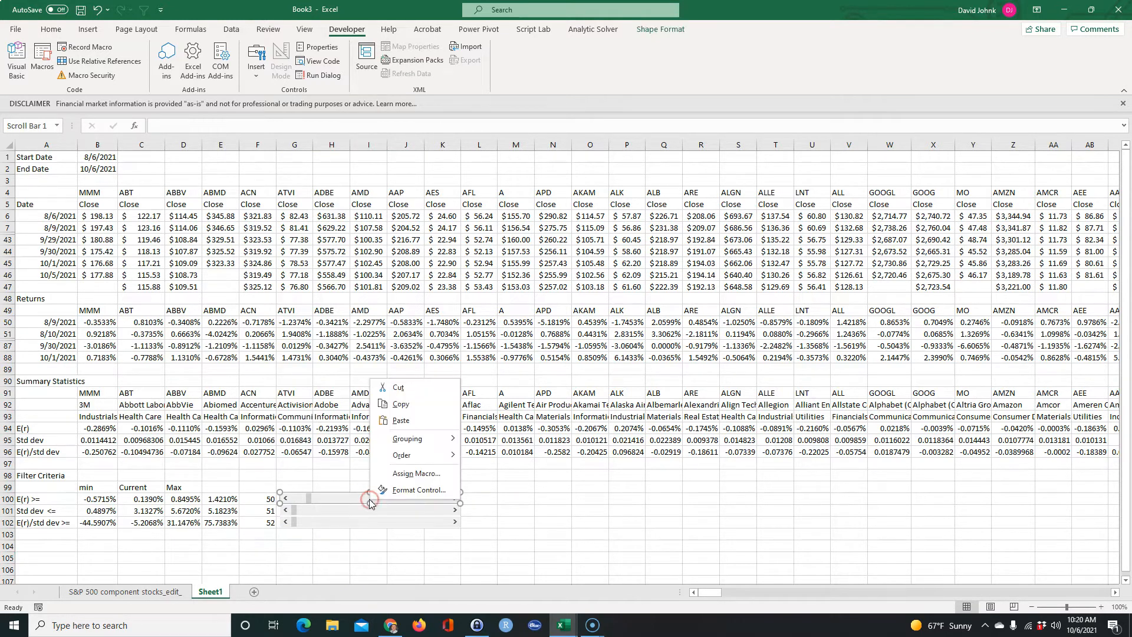
left_click(416, 488)
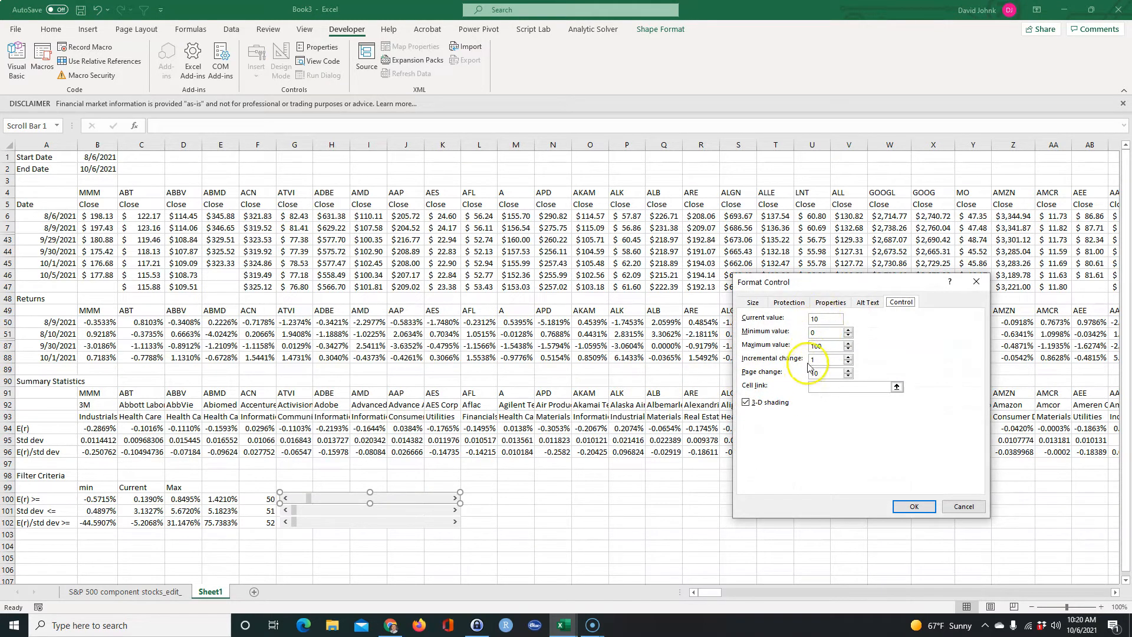
left_click(816, 386)
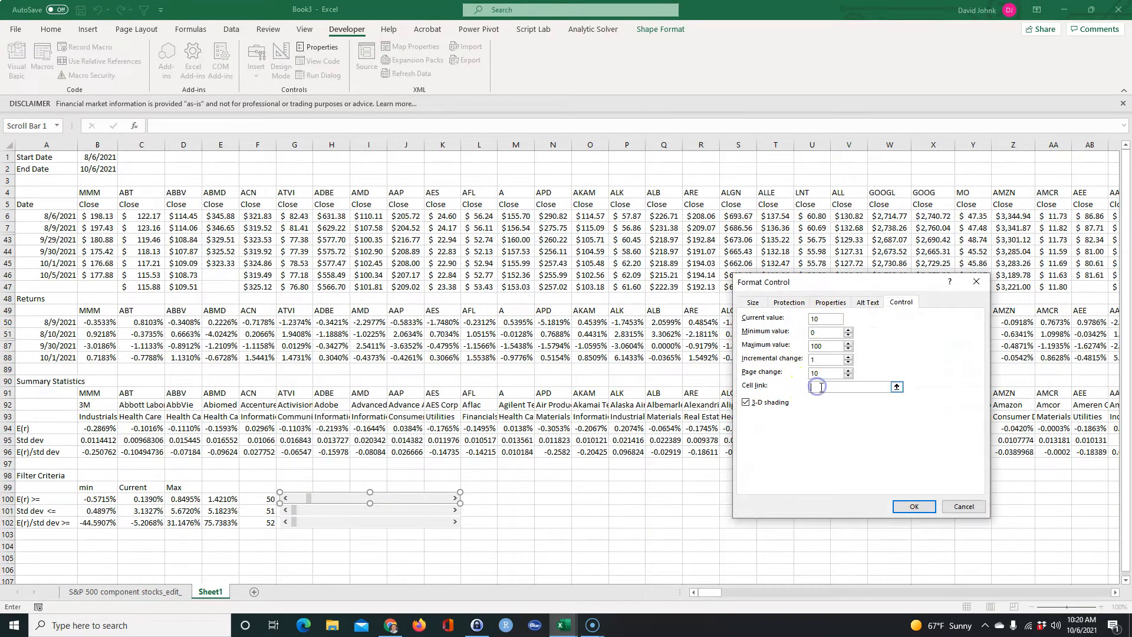
left_click(265, 498)
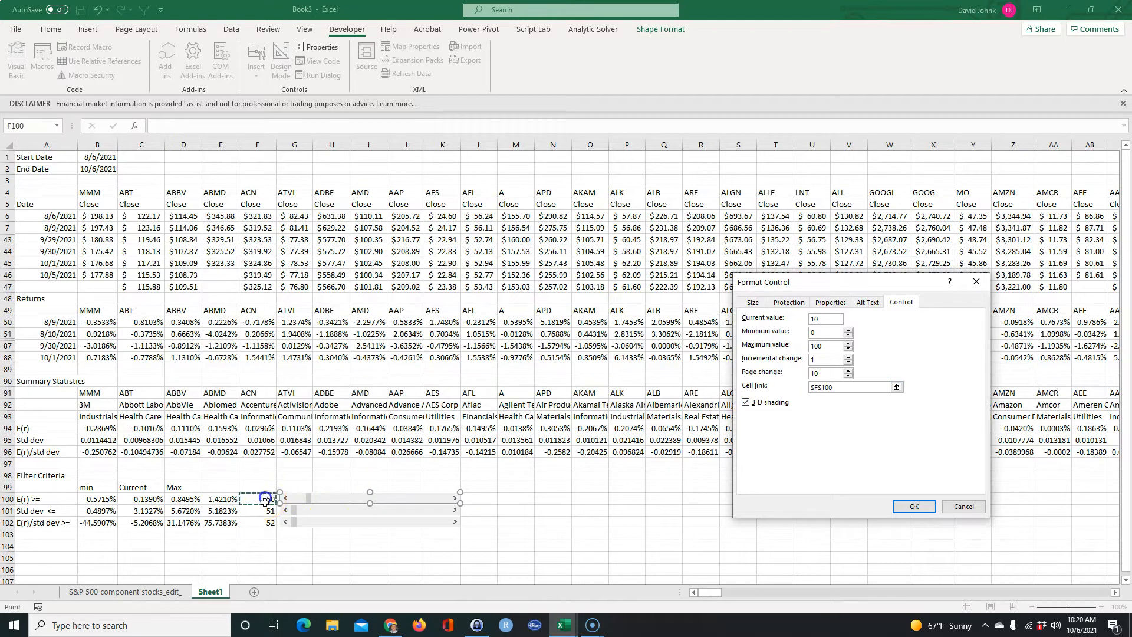
key("Return")
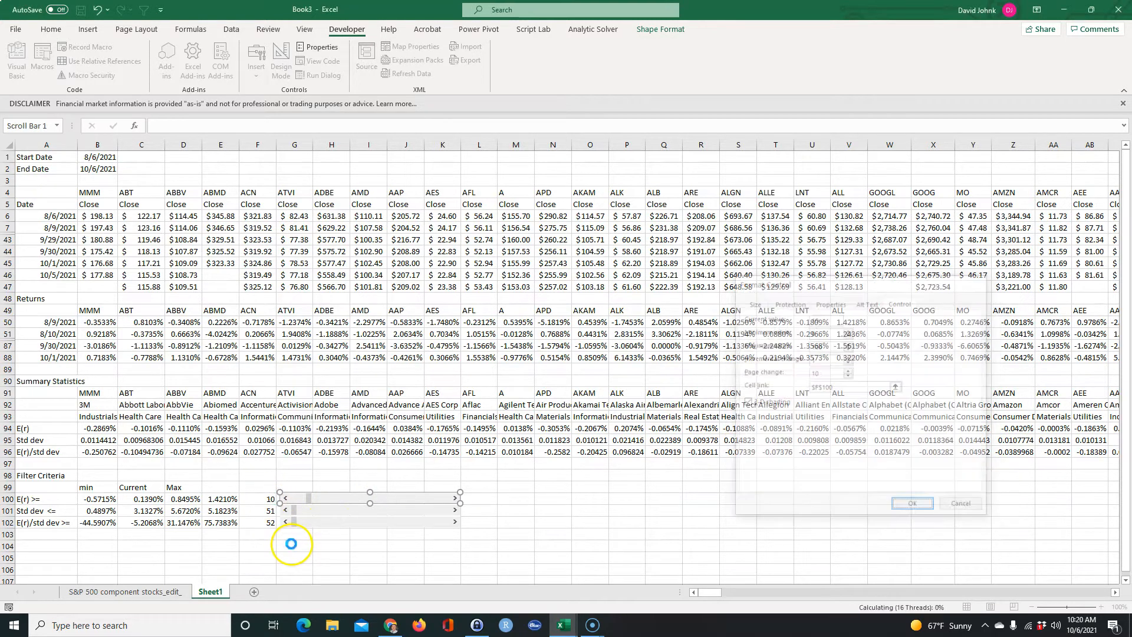
Link the Std dev scroll bar in row 101 to cell $F$101.
right_click(347, 515)
left_click(388, 510)
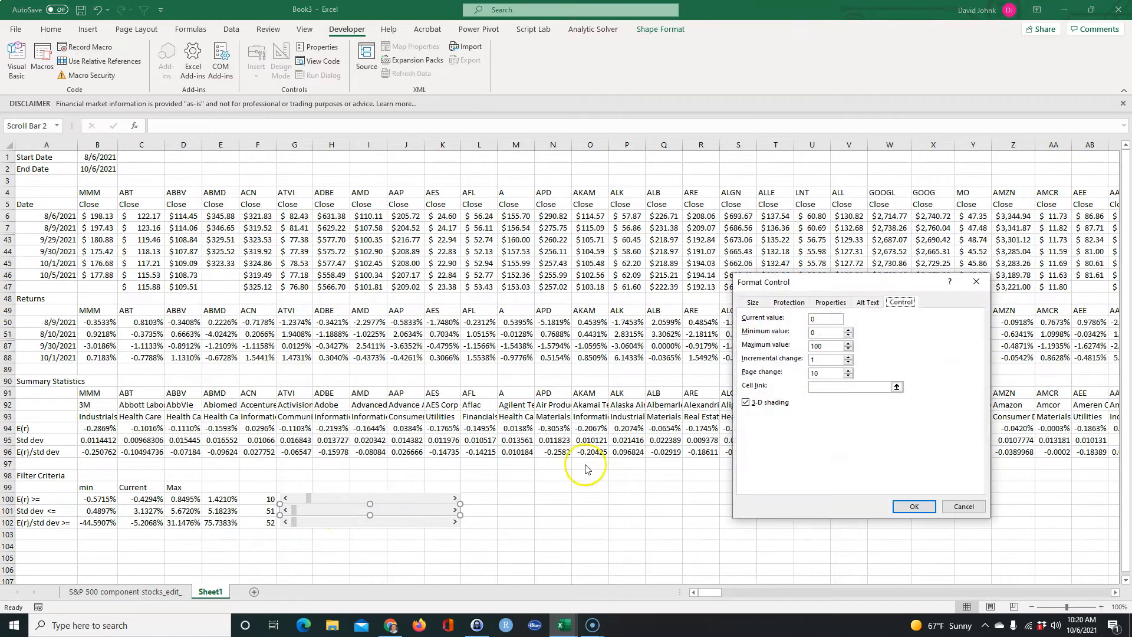
left_click(831, 387)
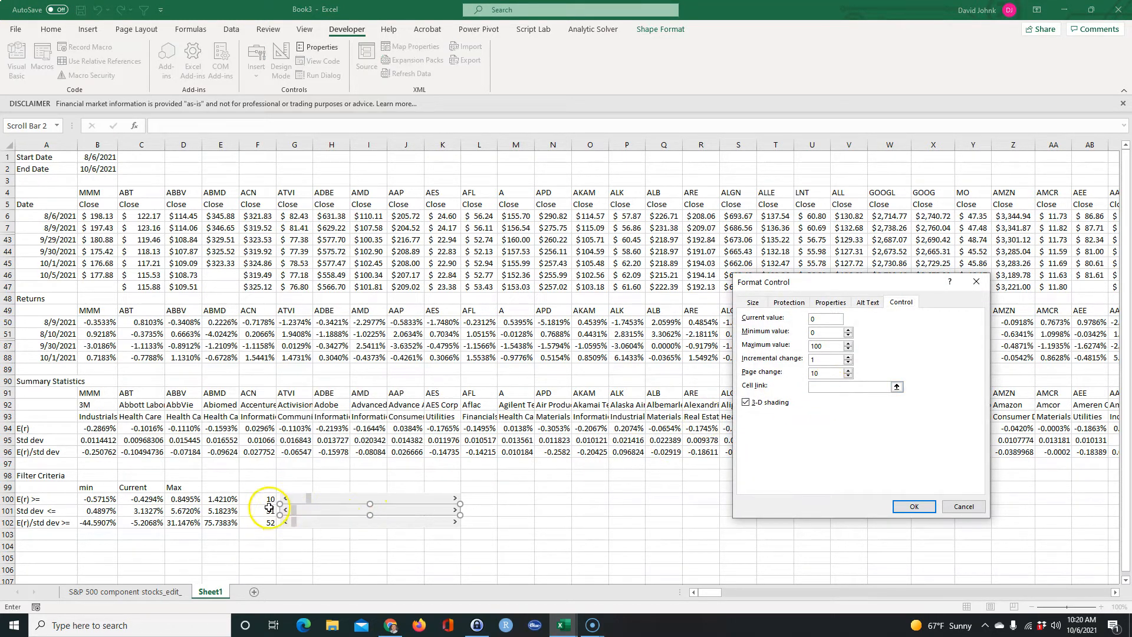
left_click(914, 506)
Link the E(r)/std dev scroll bar in row 102 to cell $F$102.
right_click(334, 526)
left_click(385, 514)
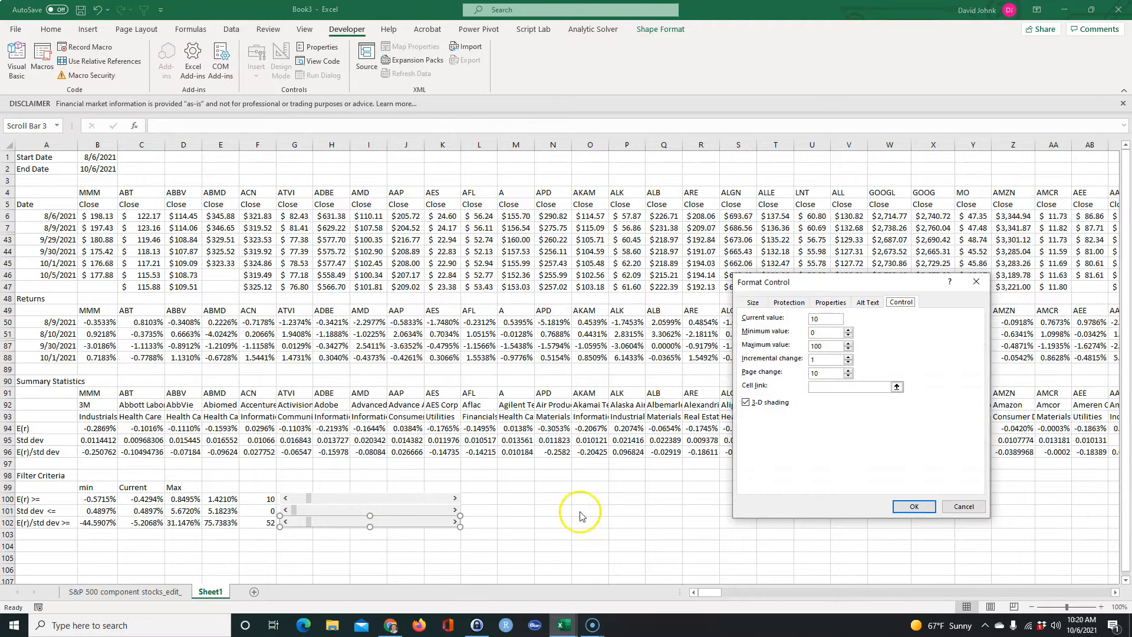
left_click(827, 387)
left_click(259, 522)
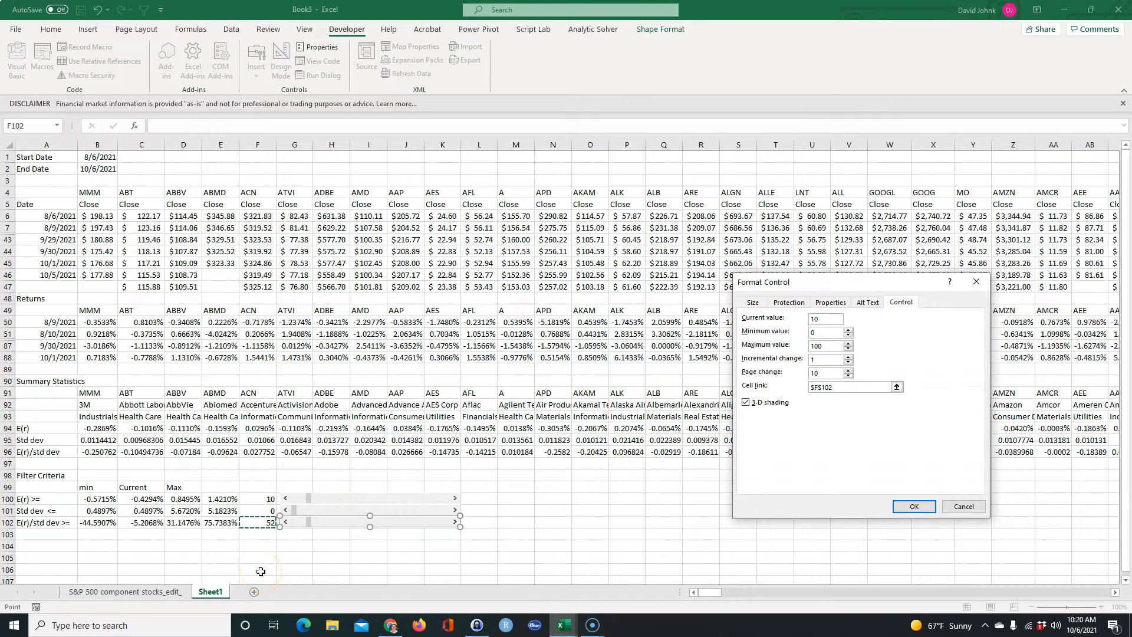
key("Return")
Test the three scroll bars by sliding each one to 100 and back to 0.
left_click(329, 498)
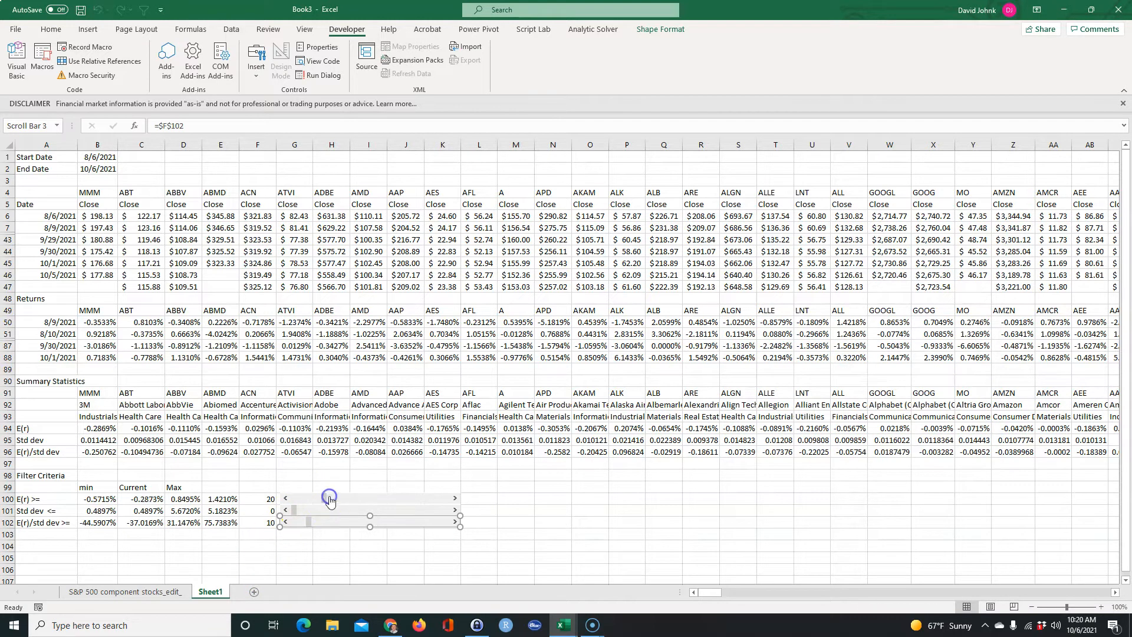
left_click(549, 553)
left_click(341, 500)
left_click_drag(339, 500, 452, 498)
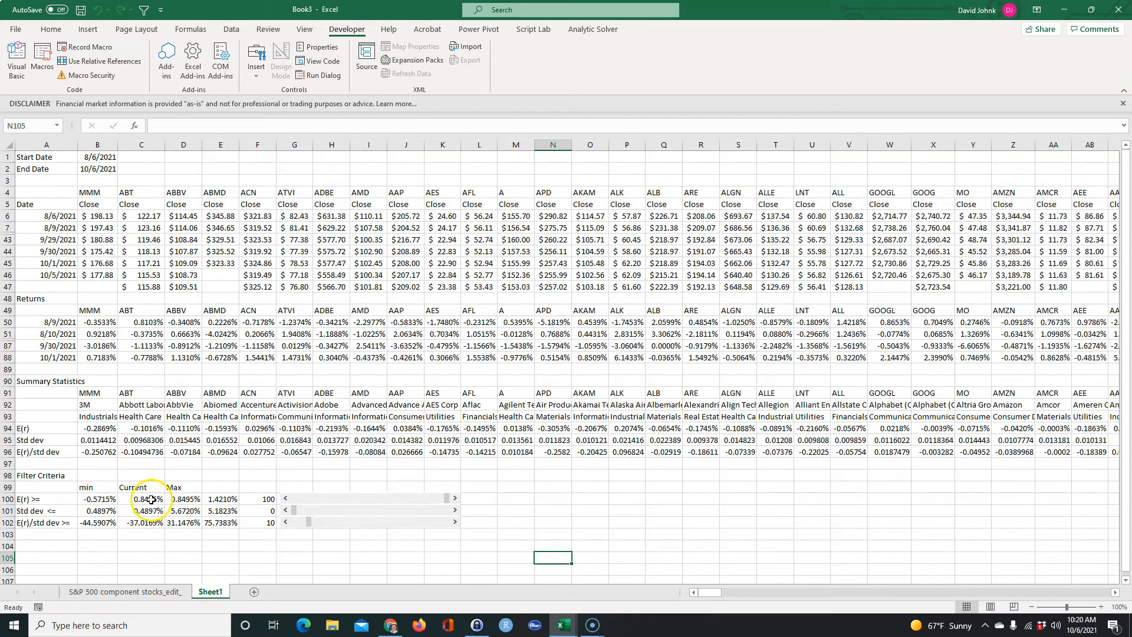
left_click_drag(448, 499, 303, 499)
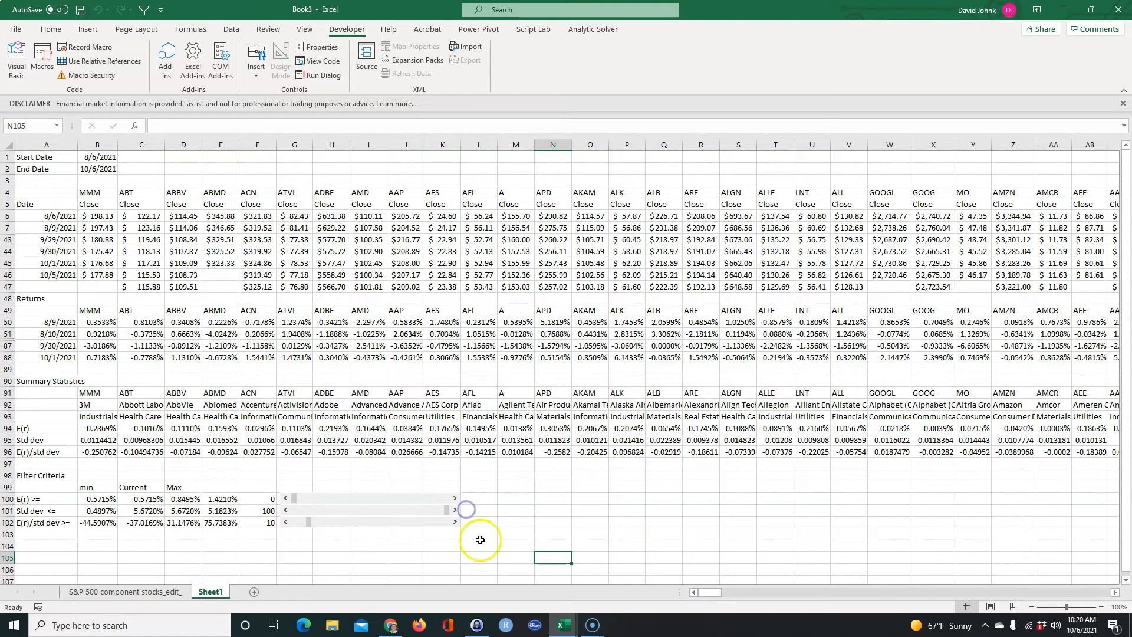
left_click_drag(446, 510, 310, 528)
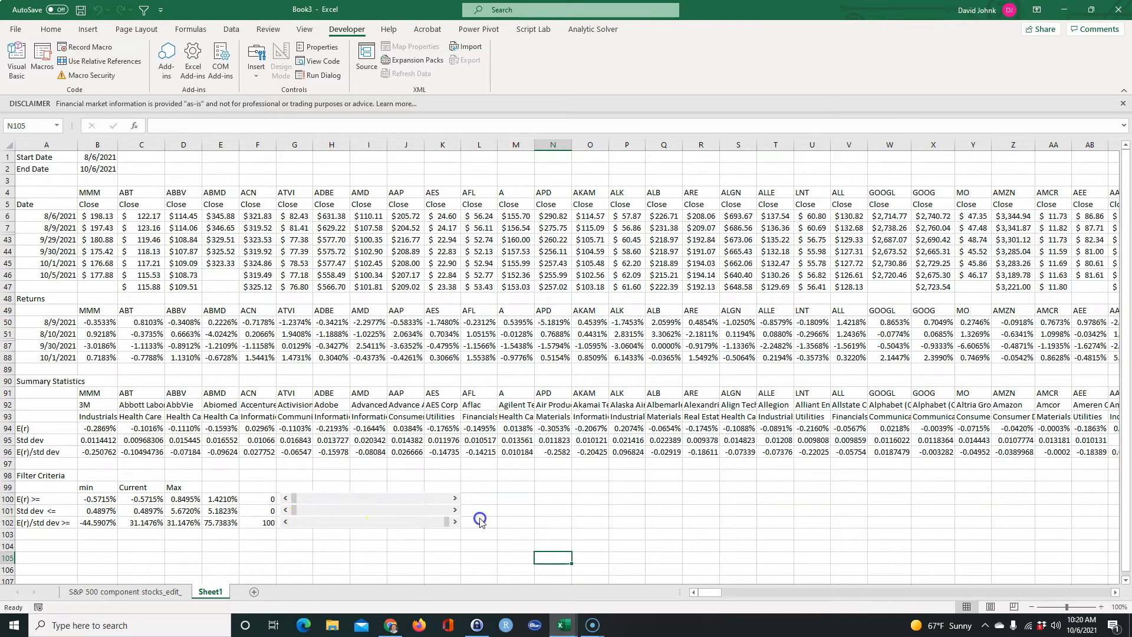
left_click_drag(279, 525, 282, 525)
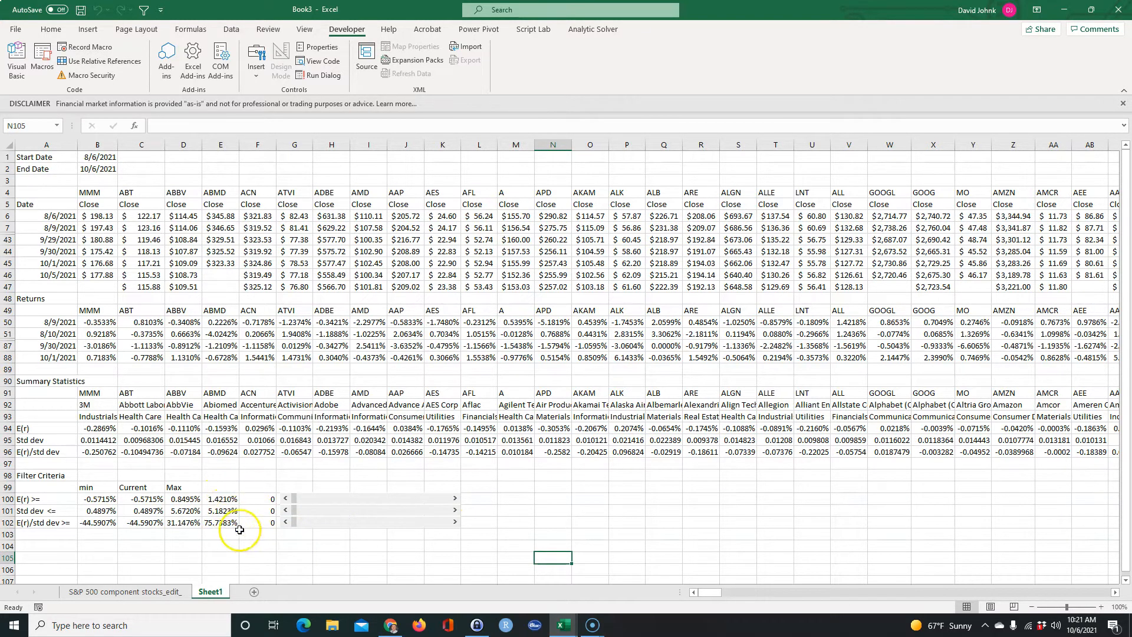
Select all three scroll bars and move them together beside the Max values, covering the helper cells in columns E and F.
right_click(341, 495)
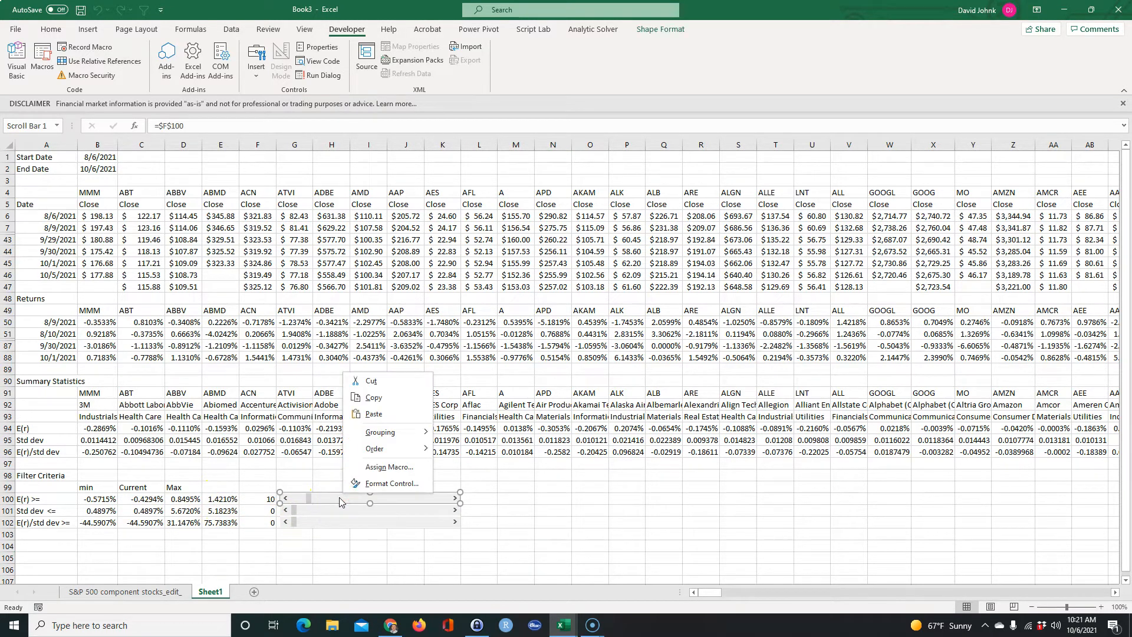
right_click(332, 511, "ctrl")
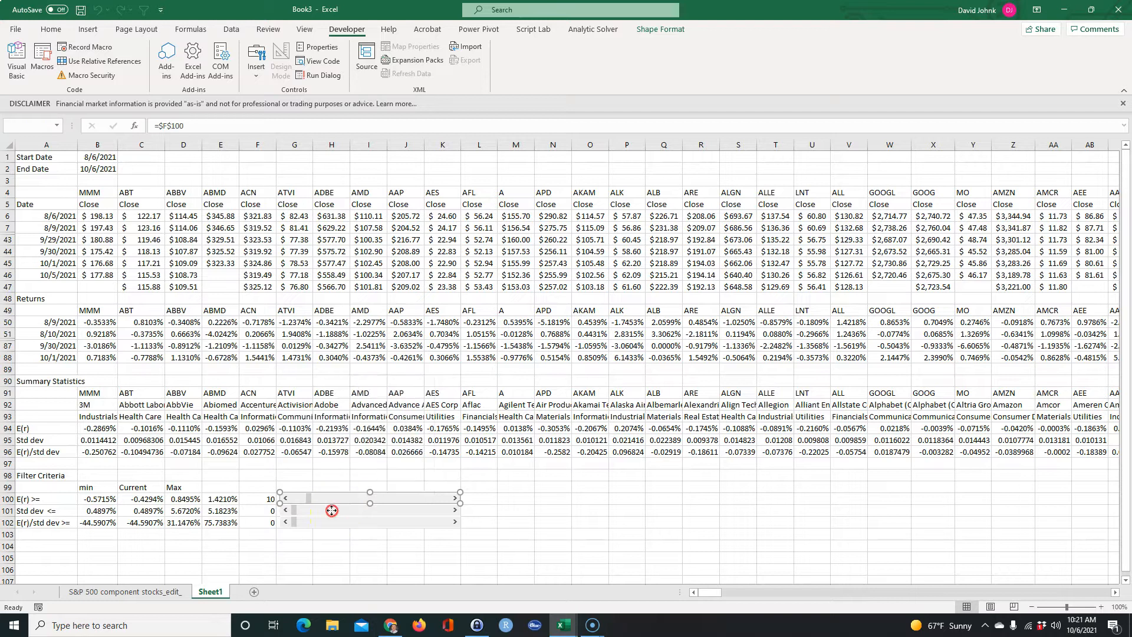
right_click(323, 522, "ctrl")
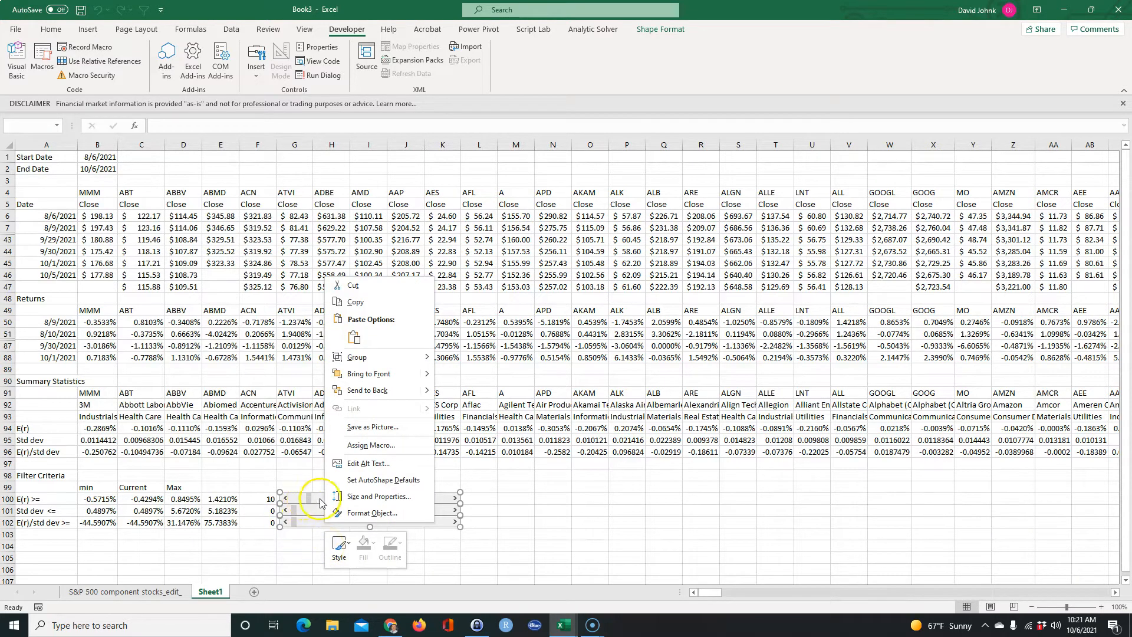
key("Escape")
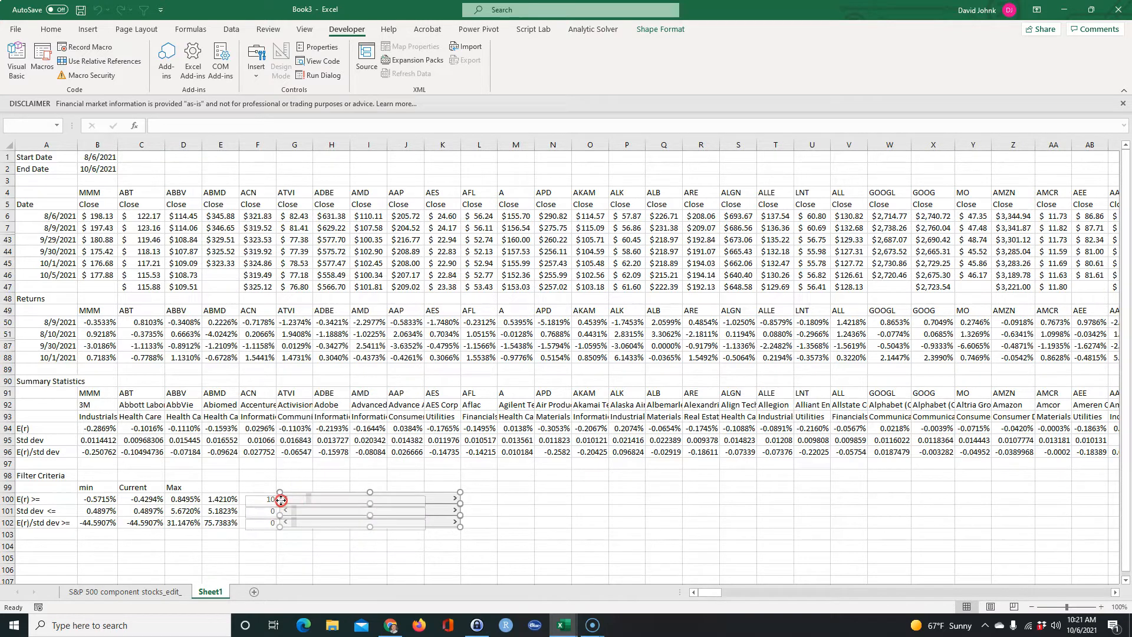
left_click_drag(252, 495, 241, 499)
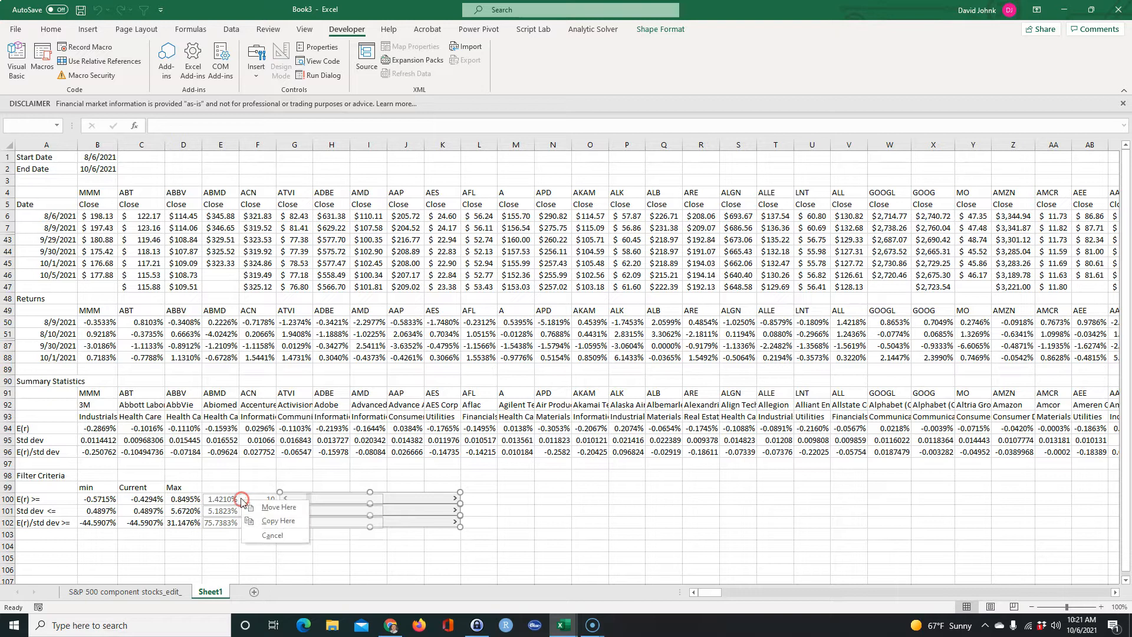
left_click(278, 504)
left_click(272, 544)
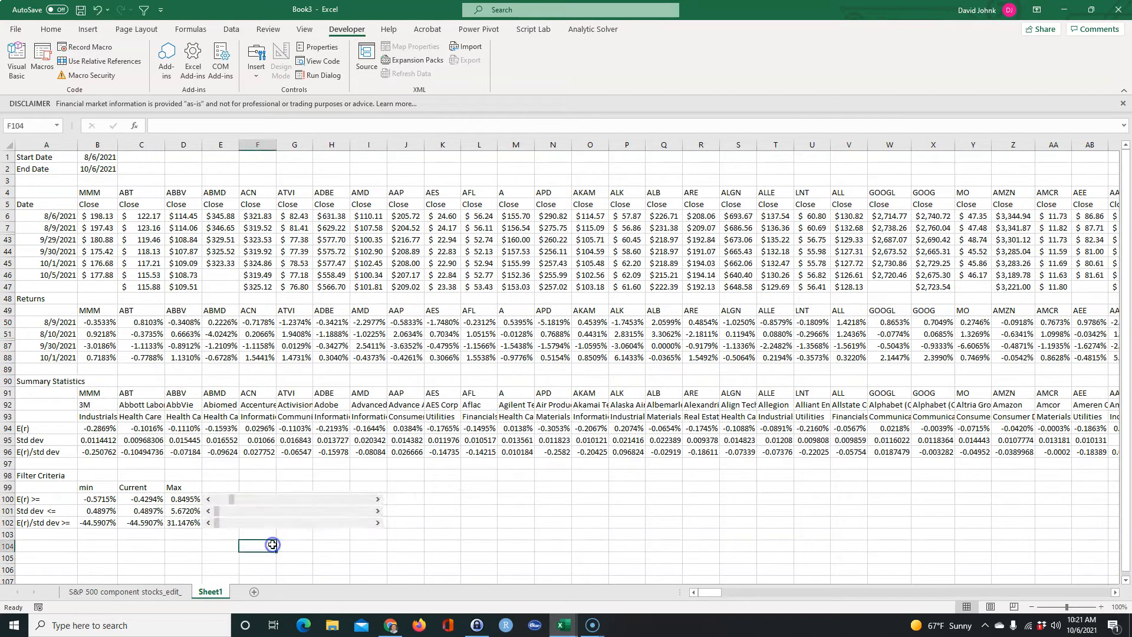
Test the repositioned E(r) scroll bar by sliding it up, back to its minimum, and up to a current value of -0.4294%.
left_click(377, 500)
left_click_drag(234, 501, 289, 502)
left_click(210, 499)
scroll(238, 537, "down", 2)
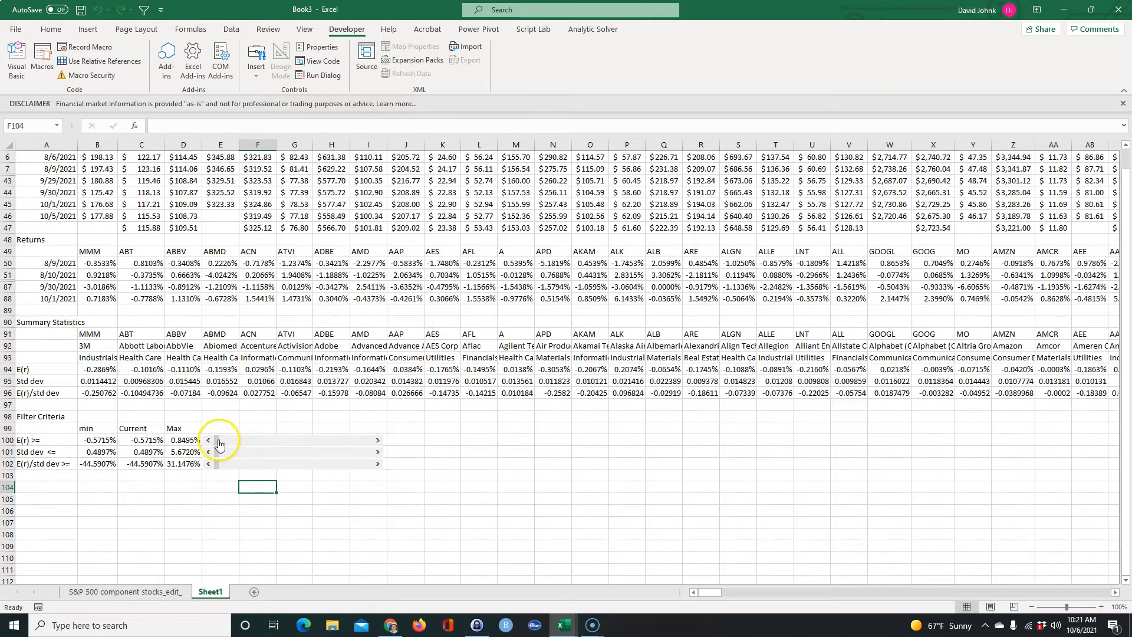
mouse_move(218, 440)
left_mouse_down()
mouse_move(341, 446)
mouse_move(232, 440)
left_mouse_up()
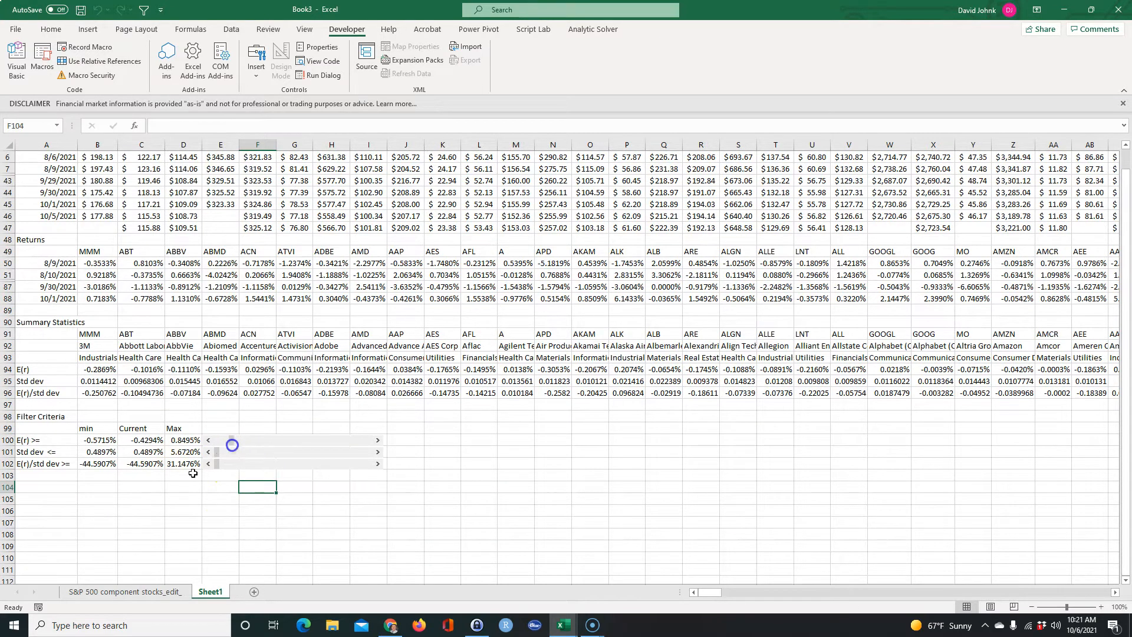
left_click(161, 509)
left_click(56, 490)
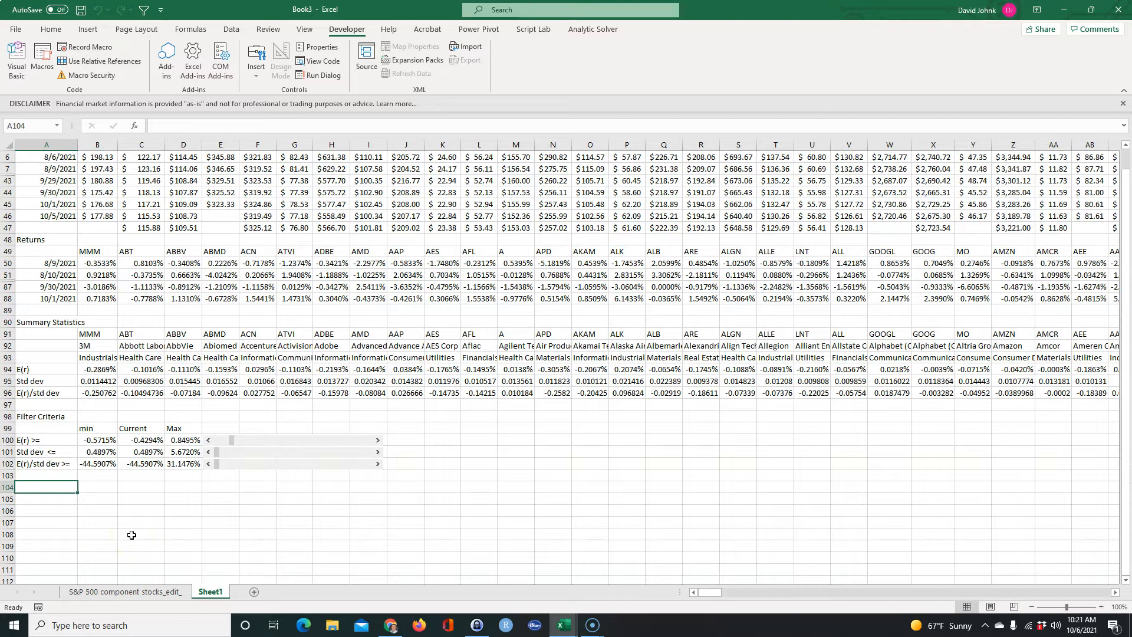
type("=fil")
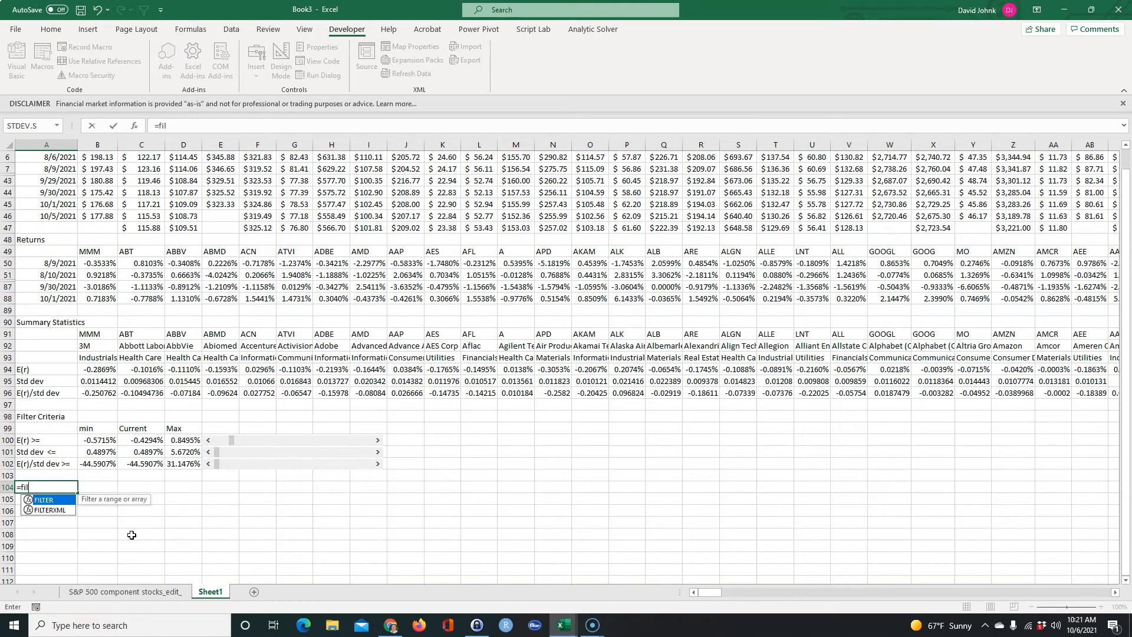
key("Escape")
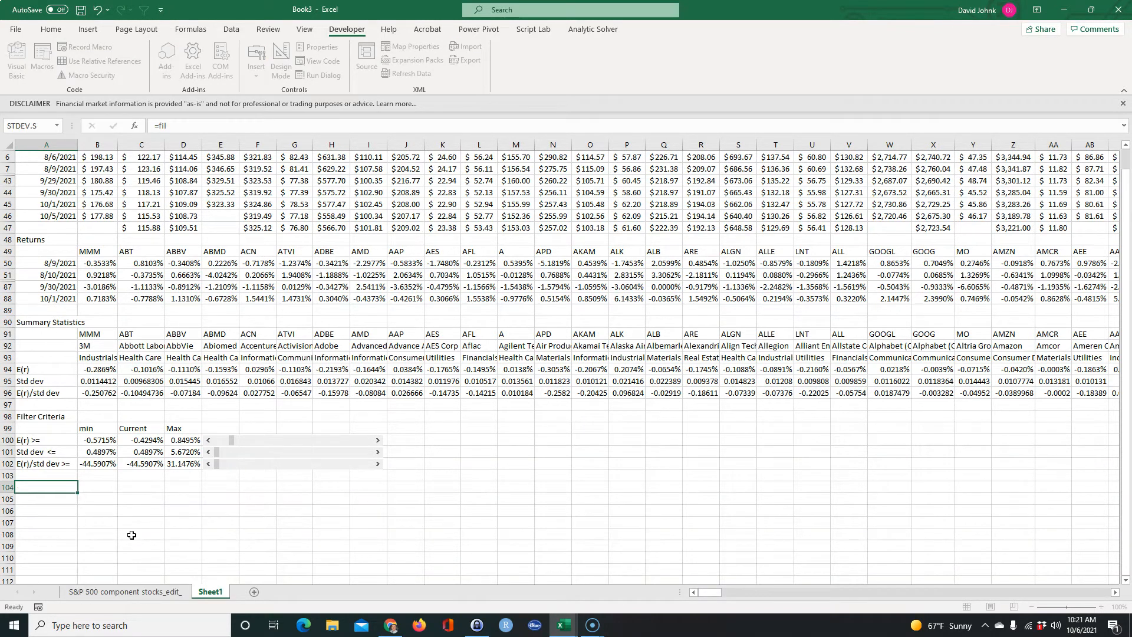
left_click(132, 534)
Start a FILTER formula in B104 with the full summary statistics range B91:SL96 as its array.
left_click(95, 488)
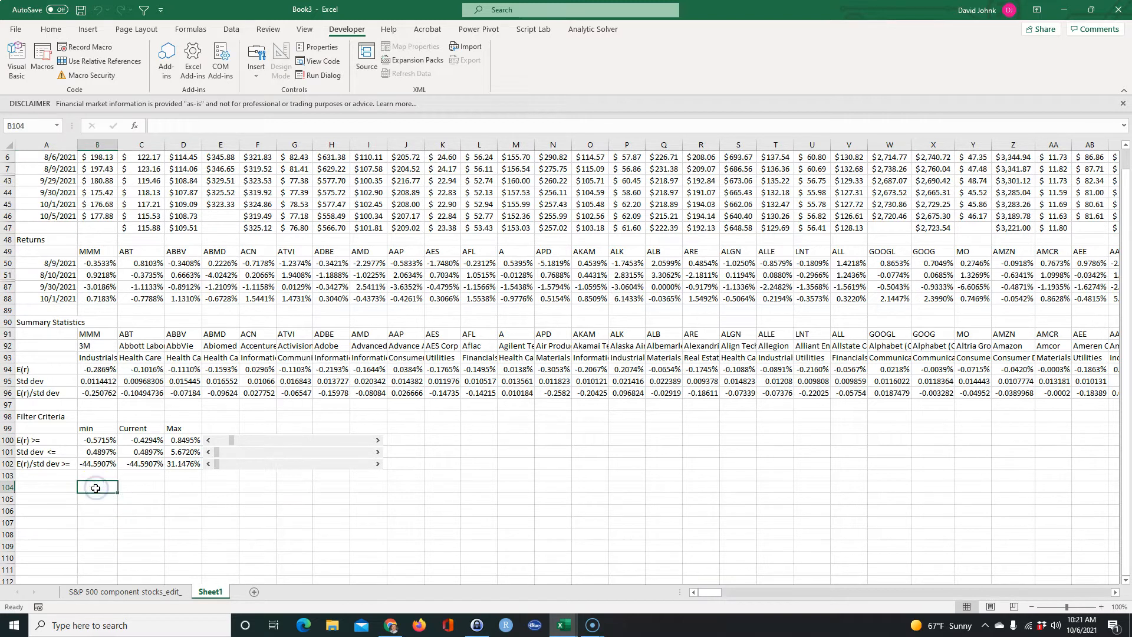
type("=filte")
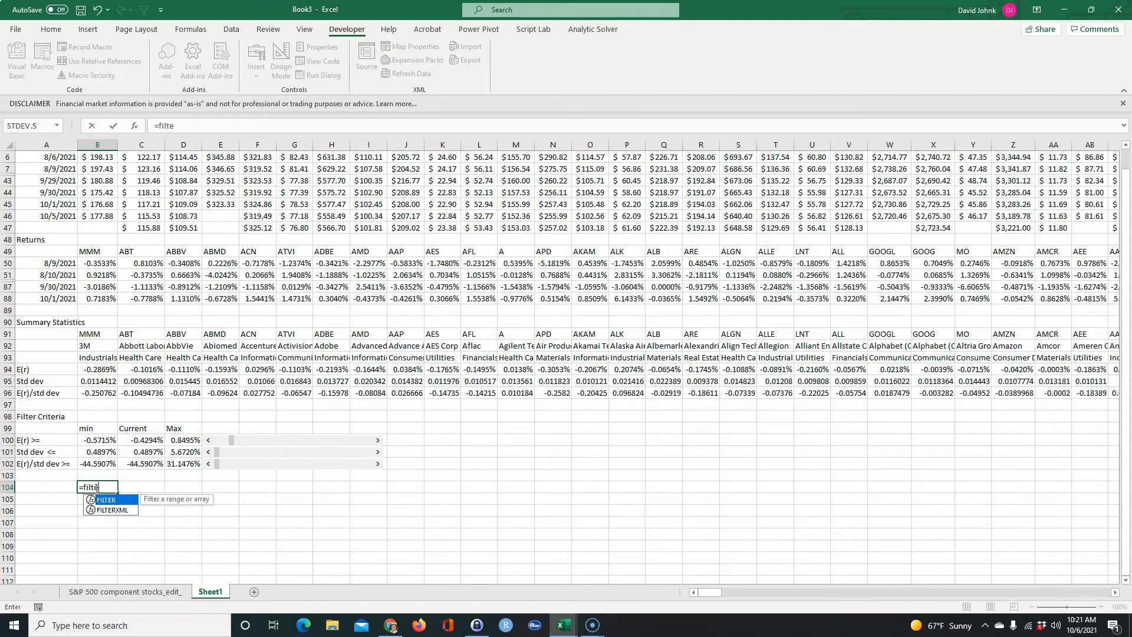
type("r(")
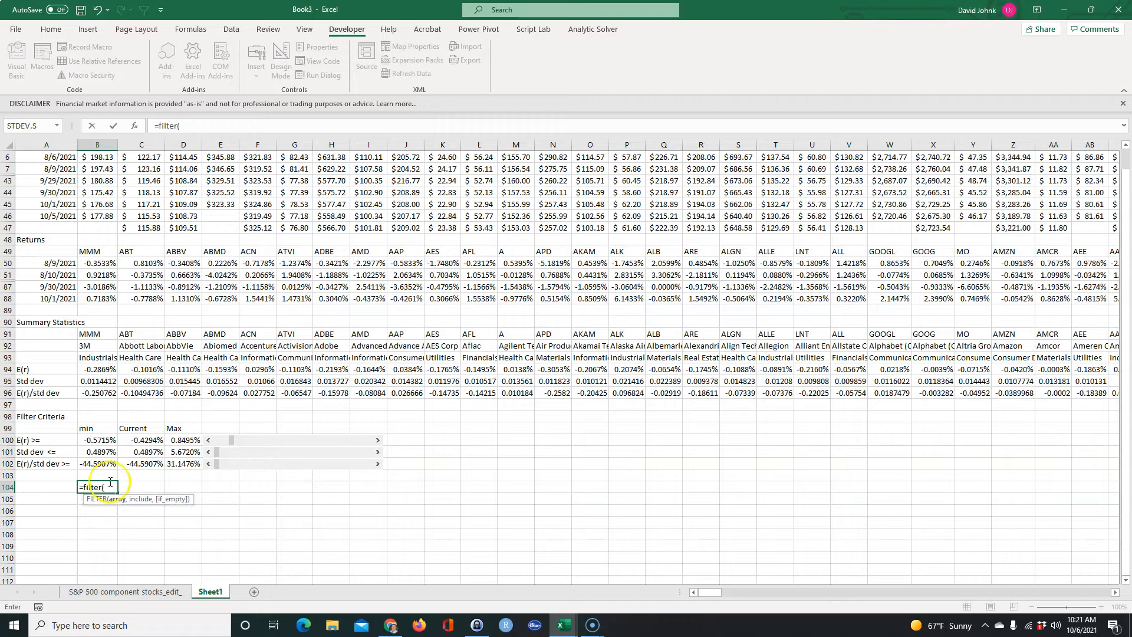
left_click_drag(97, 335, 138, 393)
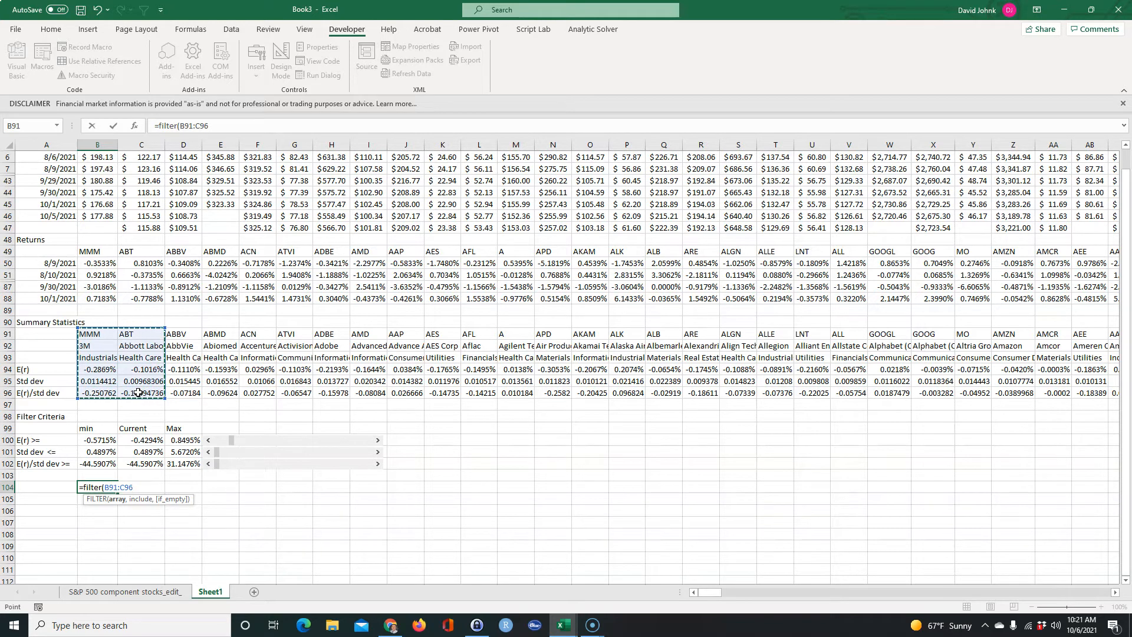
key("ctrl+shift+Right")
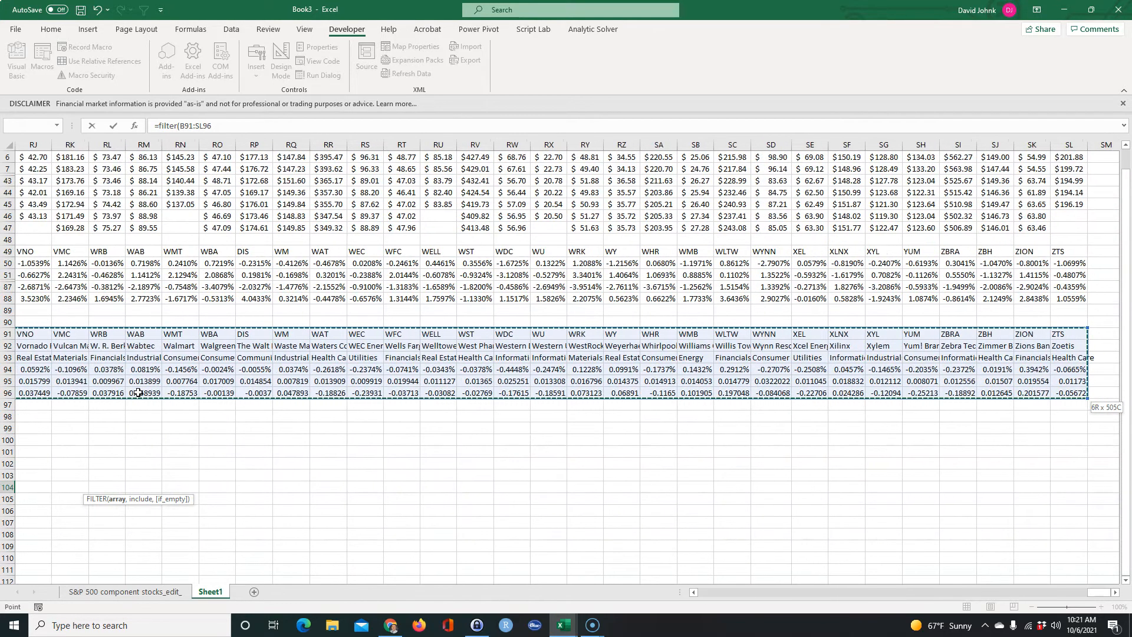
left_click_drag(1096, 592, 527, 560)
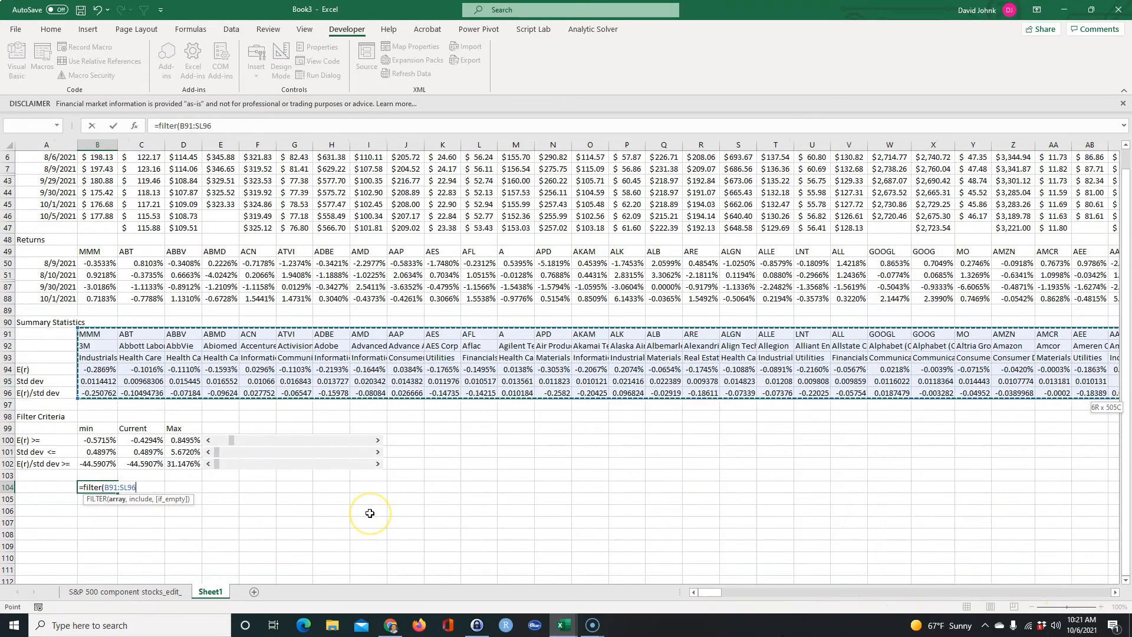
type(",")
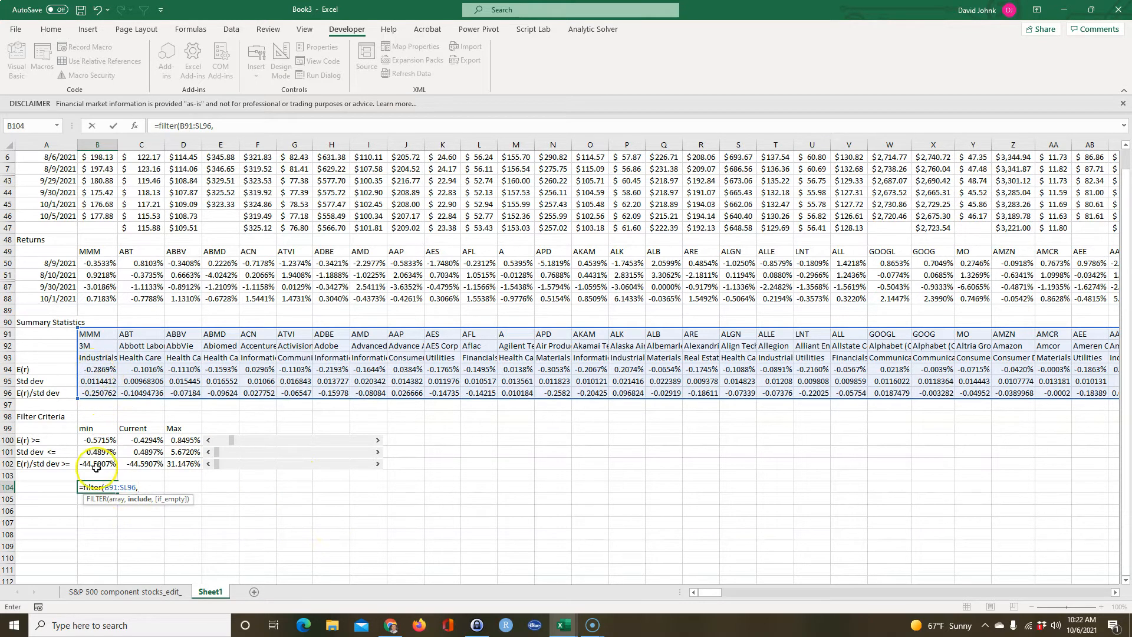
Complete the FILTER formula with the condition B94:SL94>=C100 and raise the E(r) scroll bar to a current value of -0.0173%.
left_click_drag(96, 369, 244, 368)
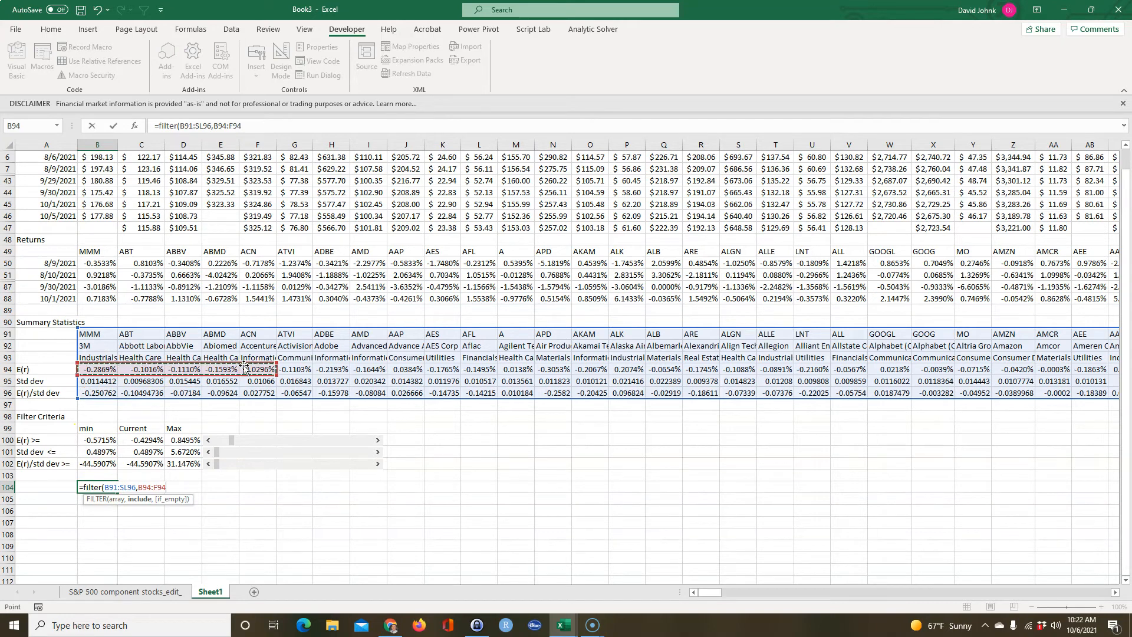
key("ctrl+shift+Right")
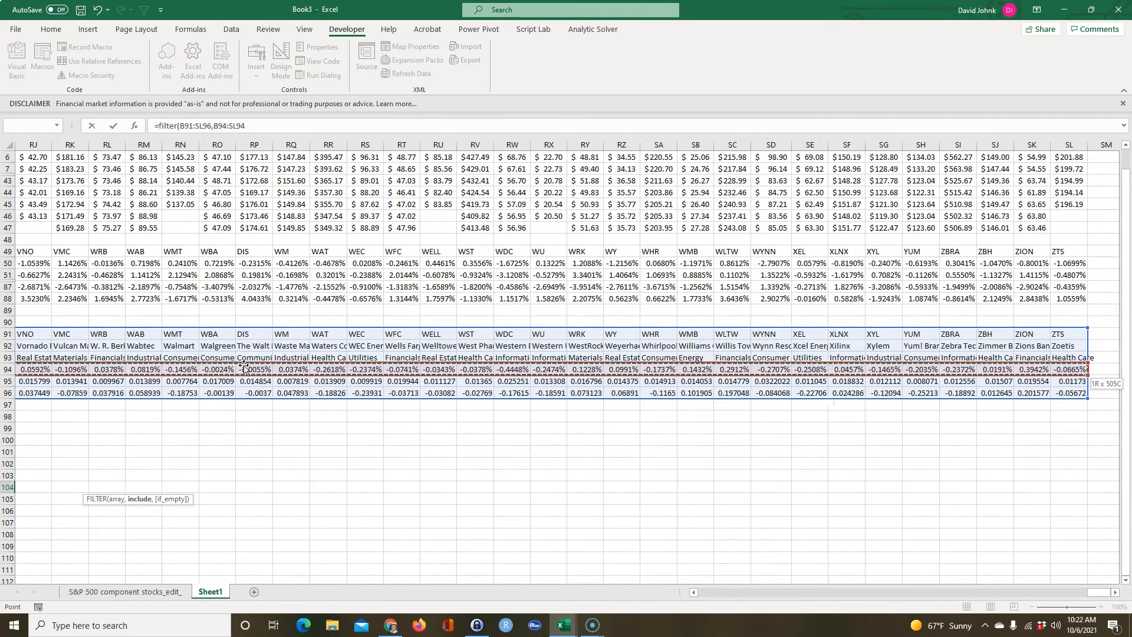
left_click_drag(1092, 592, 500, 545)
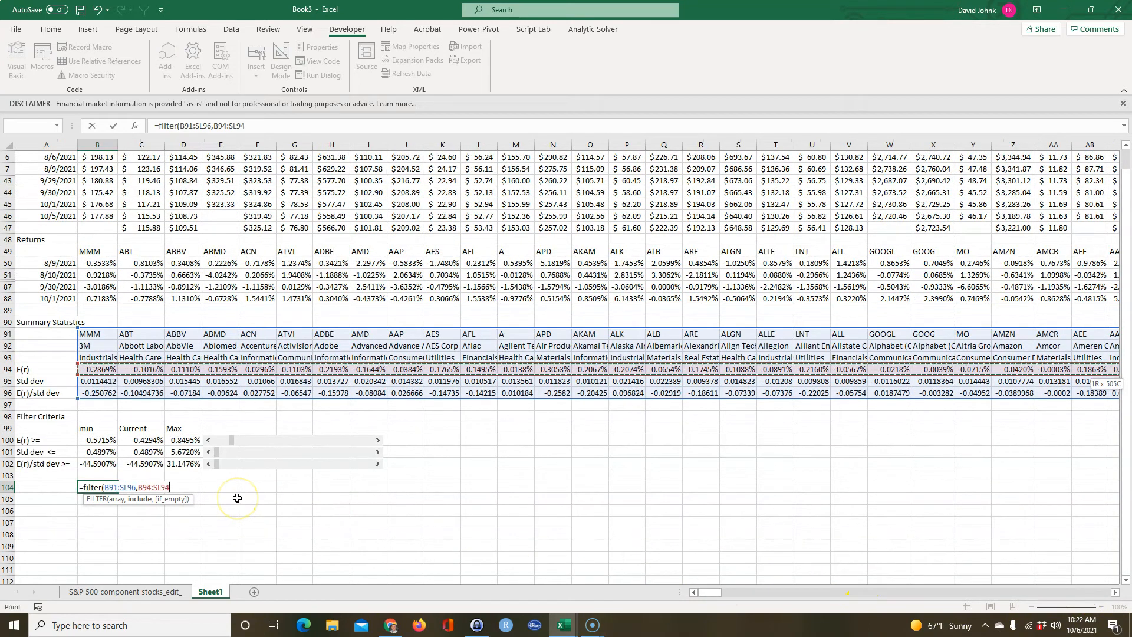
type(">")
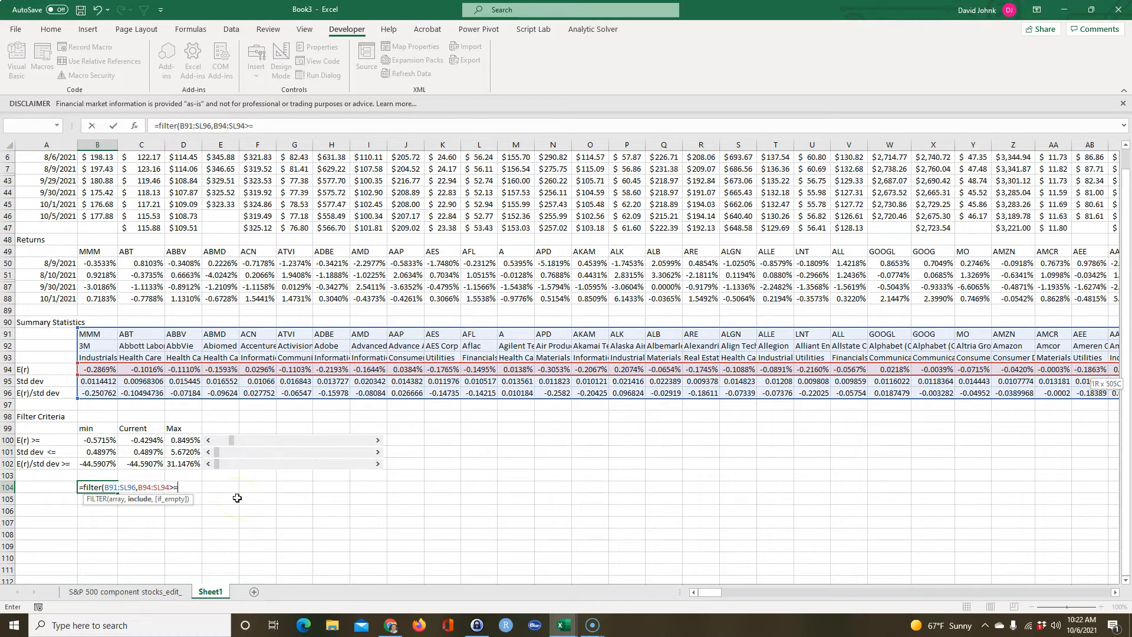
type("=")
left_click(136, 440)
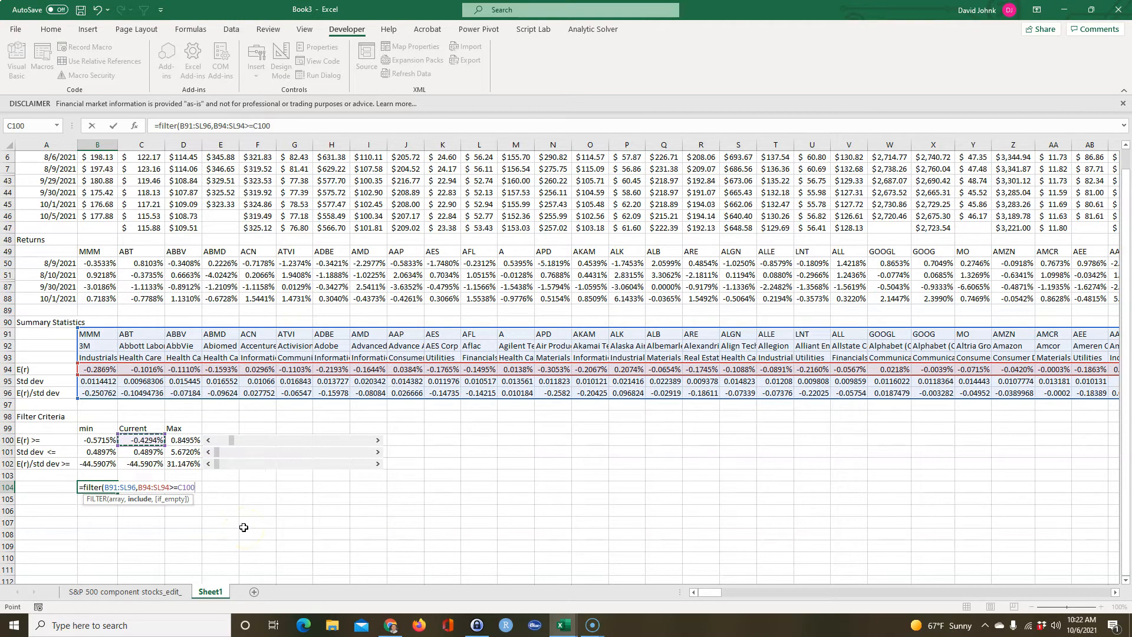
key("Return")
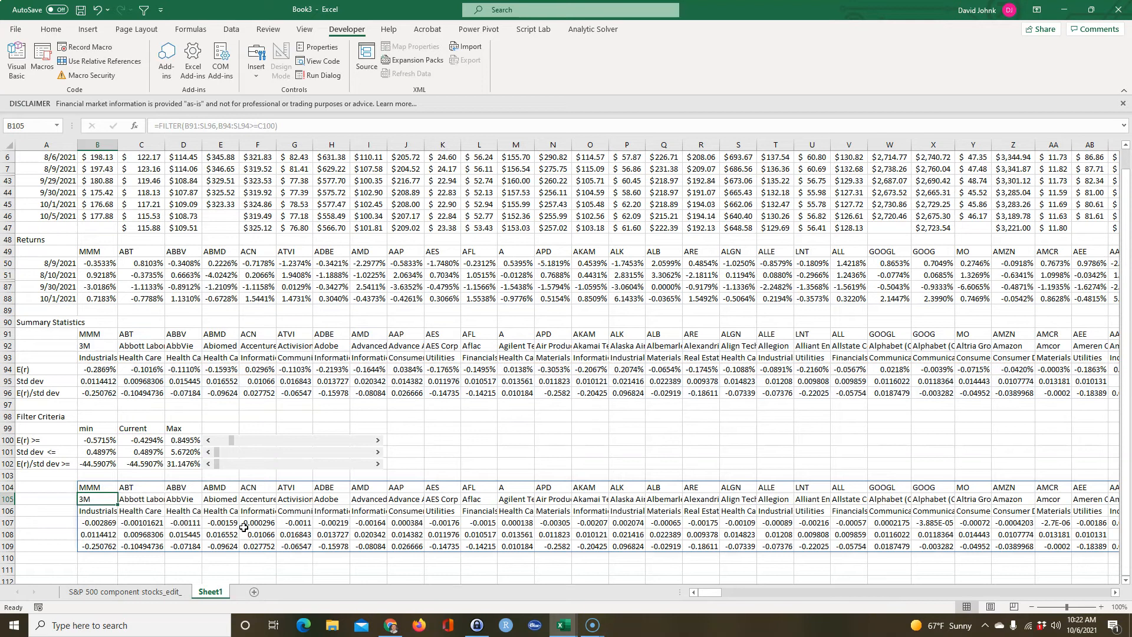
left_click_drag(232, 439, 277, 440)
Label the first three rows of the filtered results in A104:A106 as Ticker, Name and Sector.
left_click(52, 510)
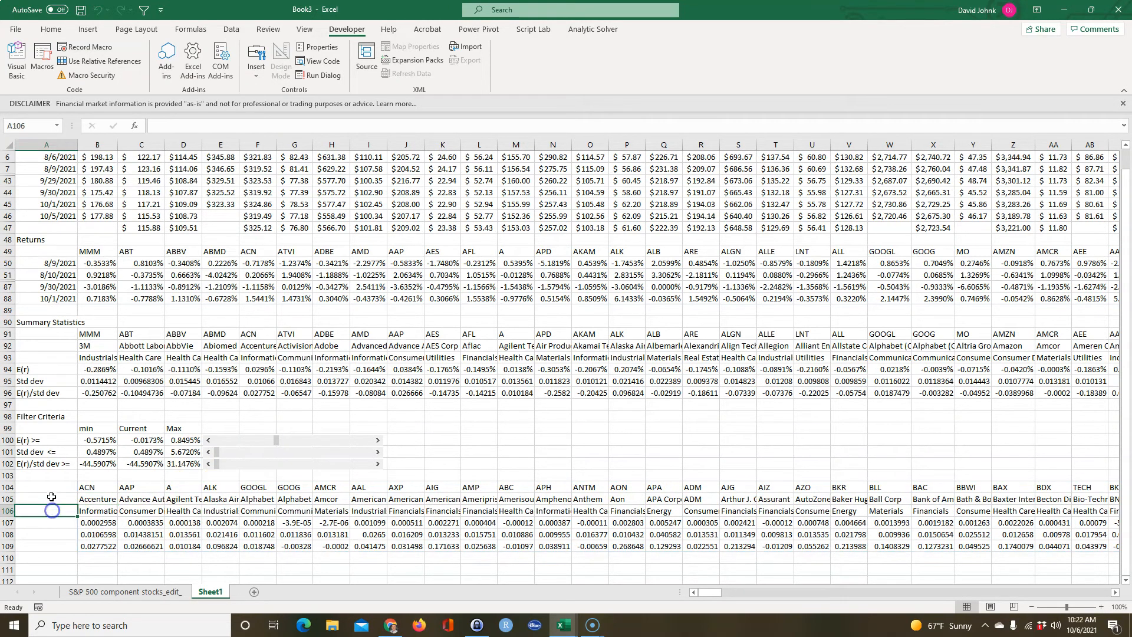
left_click(25, 487)
type("T")
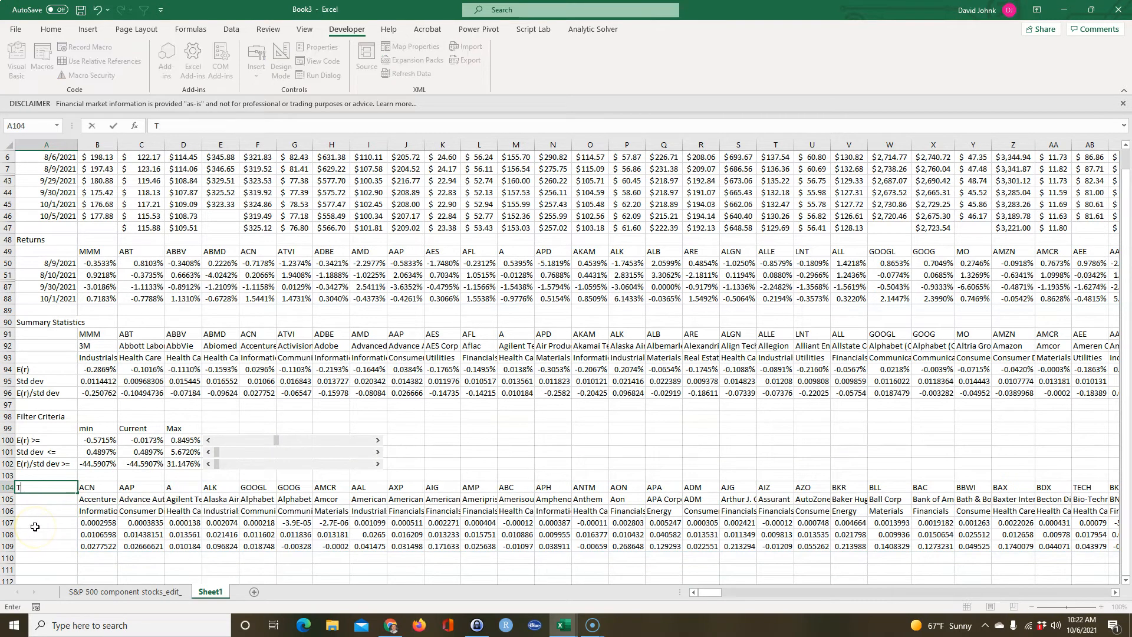
type("icker")
key("Return")
type("Name")
key("Return")
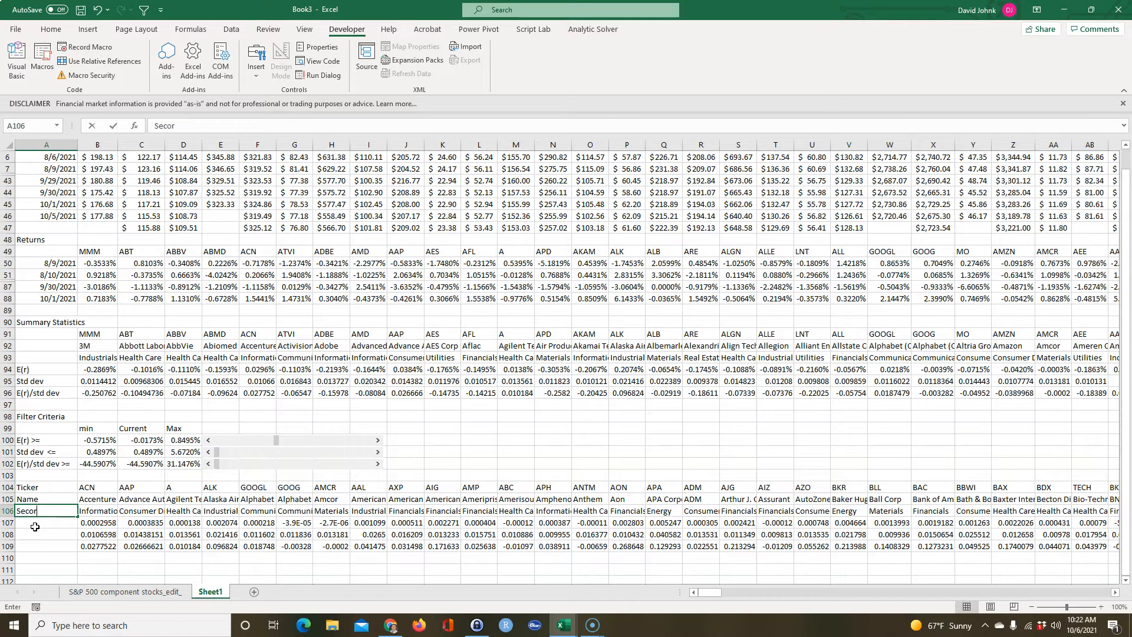
type("Secor")
key("BackSpace")
key("Return")
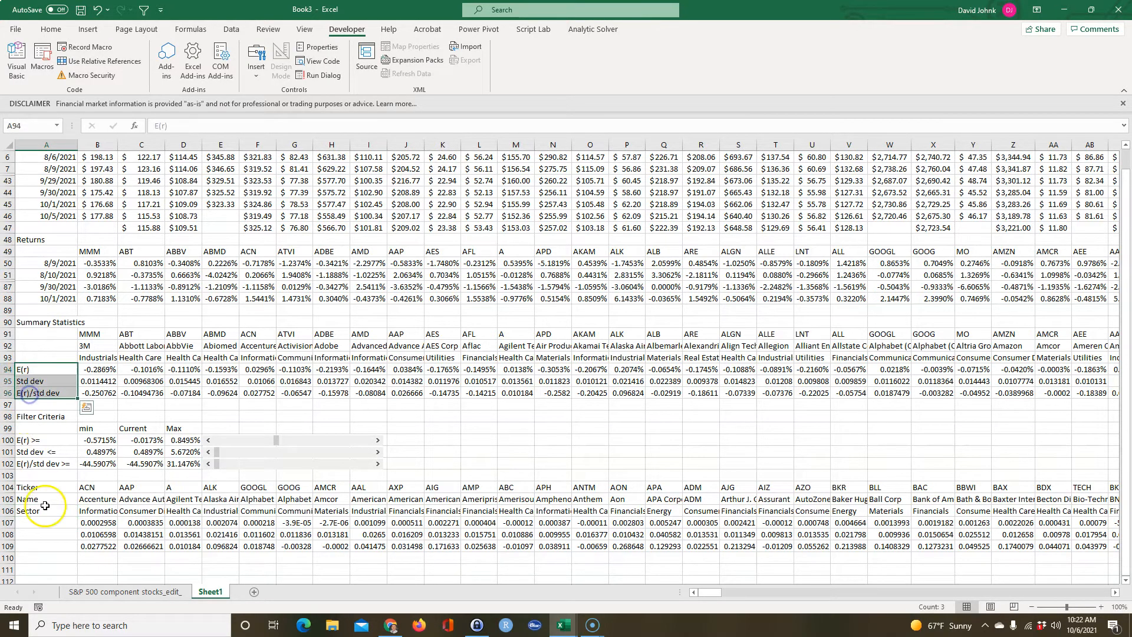
Link the labels in A107:A109 to A94:A96 and raise the E(r) scroll bar to a current value of 0.4090%.
left_click(50, 528)
type("=")
left_click(31, 369)
key("Return")
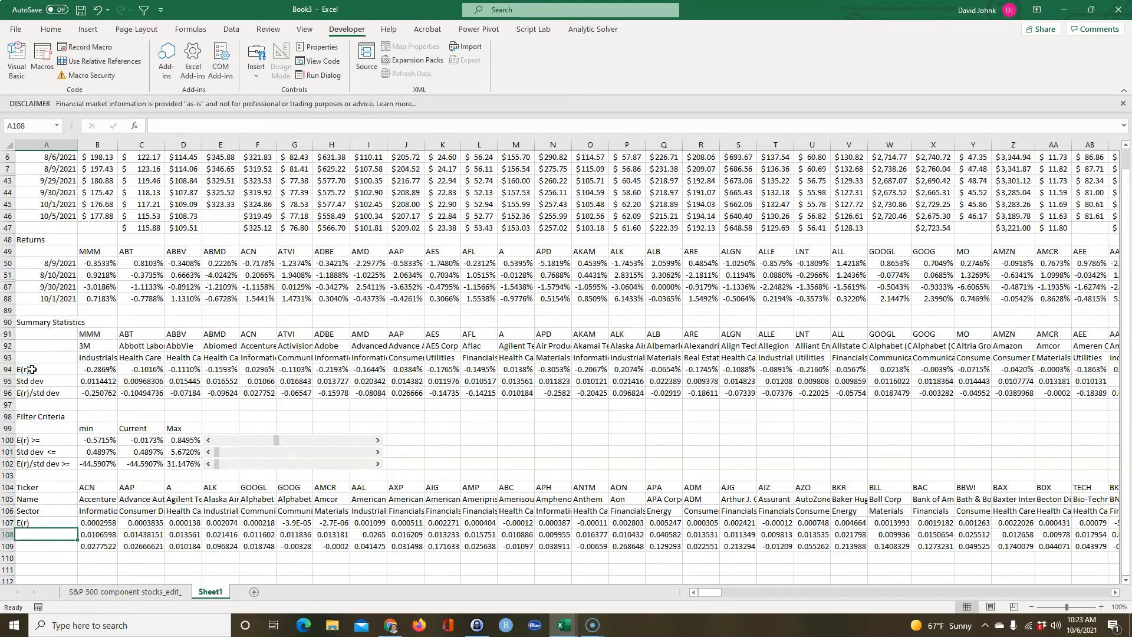
left_click(45, 518)
left_click_drag(76, 528, 75, 548)
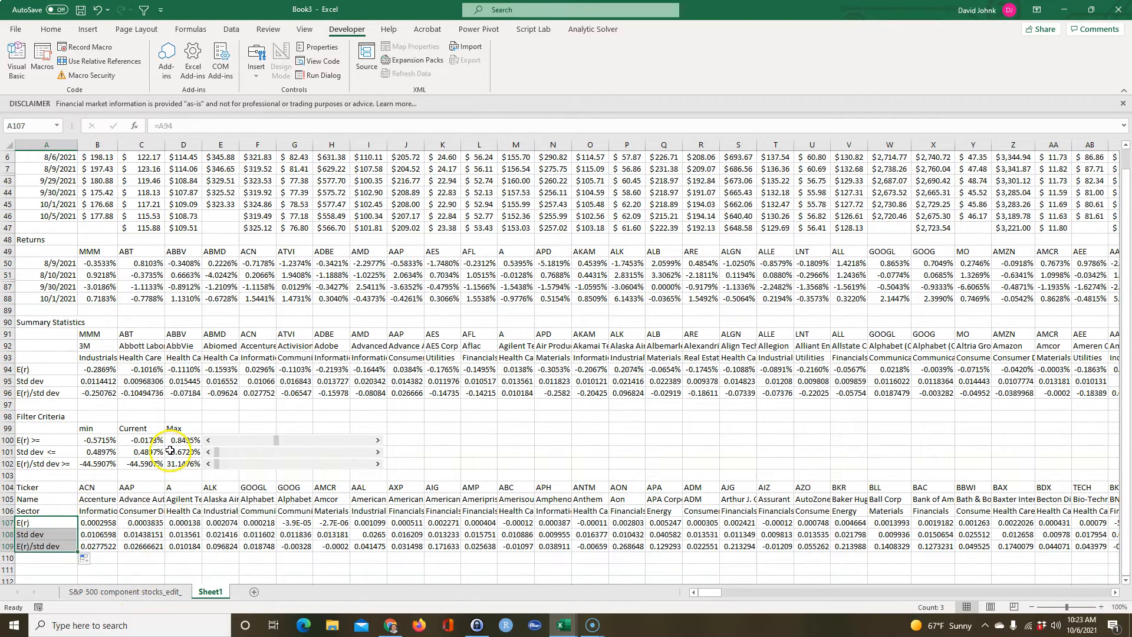
mouse_move(275, 446)
left_mouse_down()
mouse_move(335, 443)
mouse_move(322, 443)
left_mouse_up()
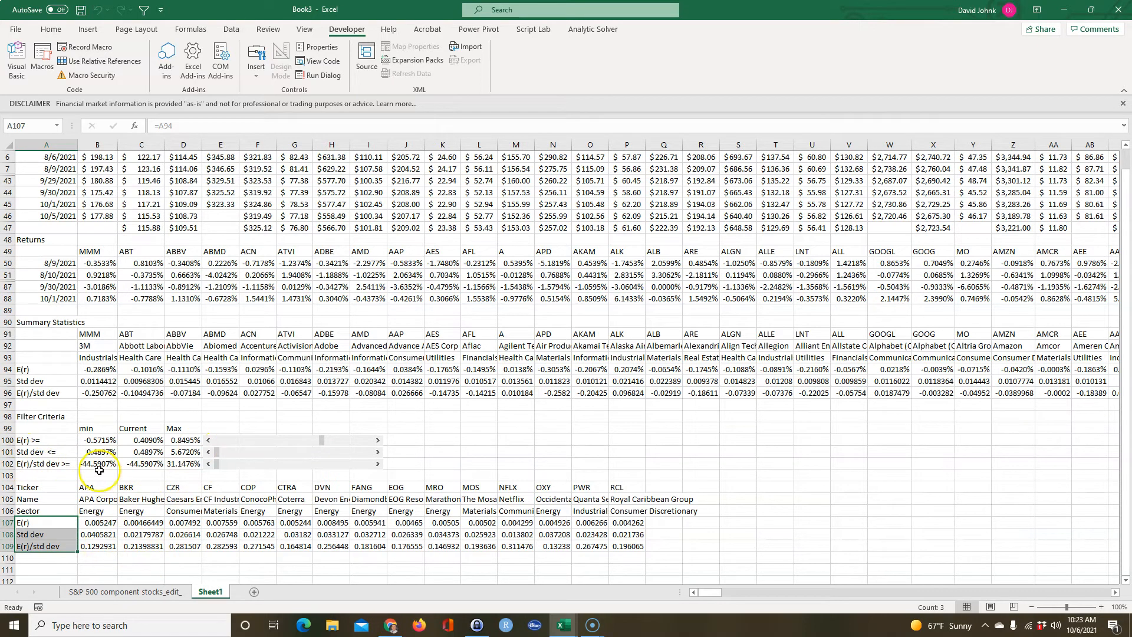
Parenthesize the E(r) condition of the FILTER formula in B104 and multiply it by a second bracketed condition starting with B95:SL95.
left_click(95, 486)
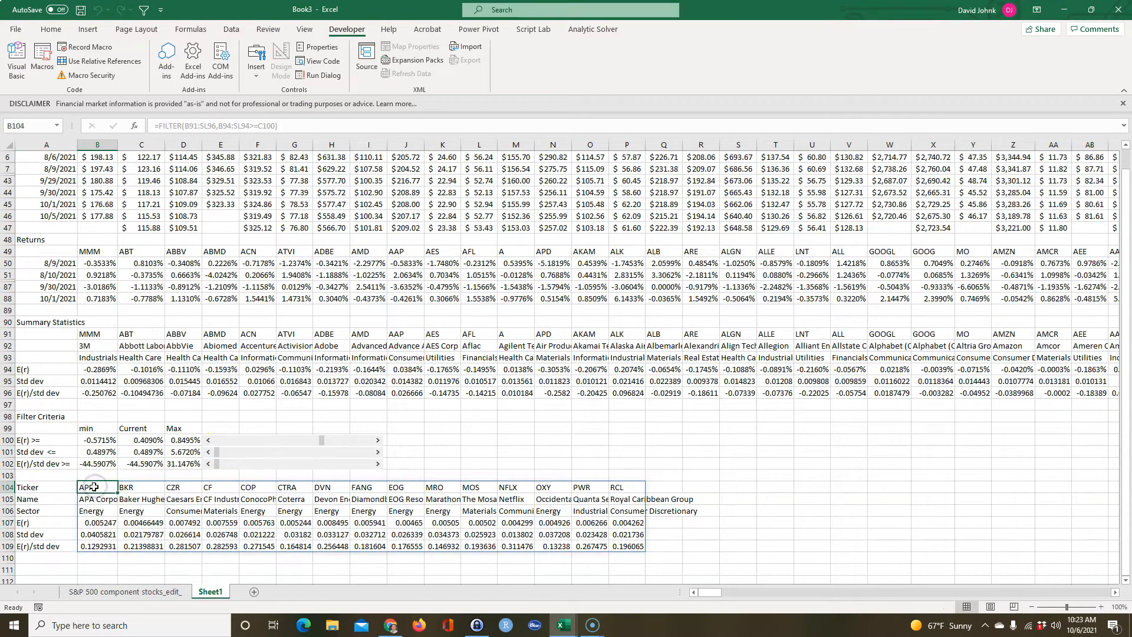
double_click(95, 486)
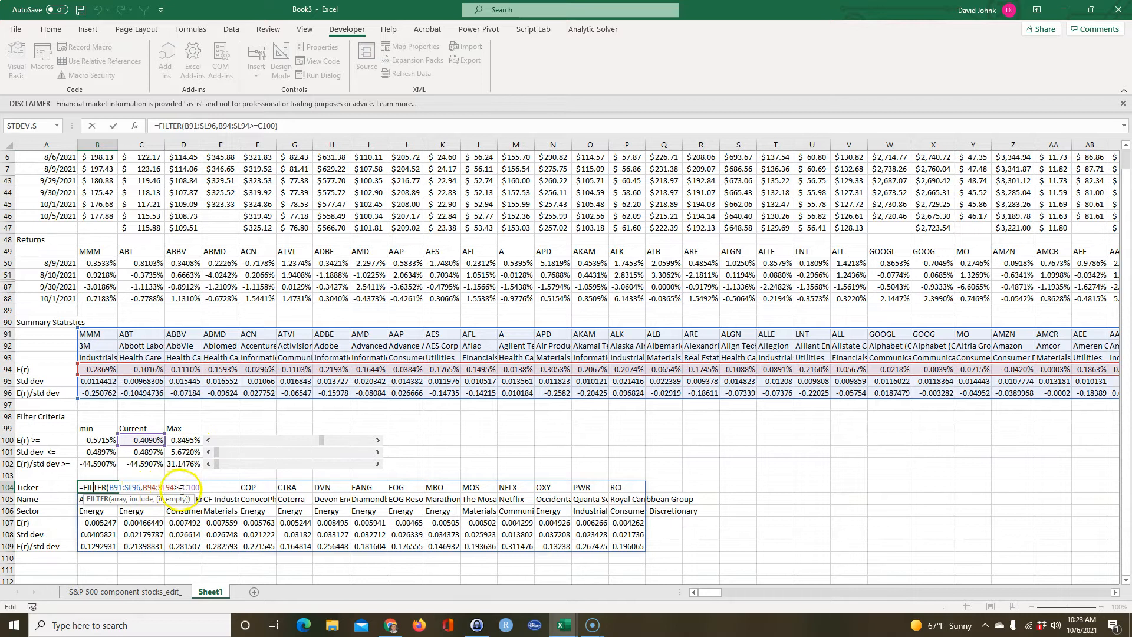
left_click(142, 487)
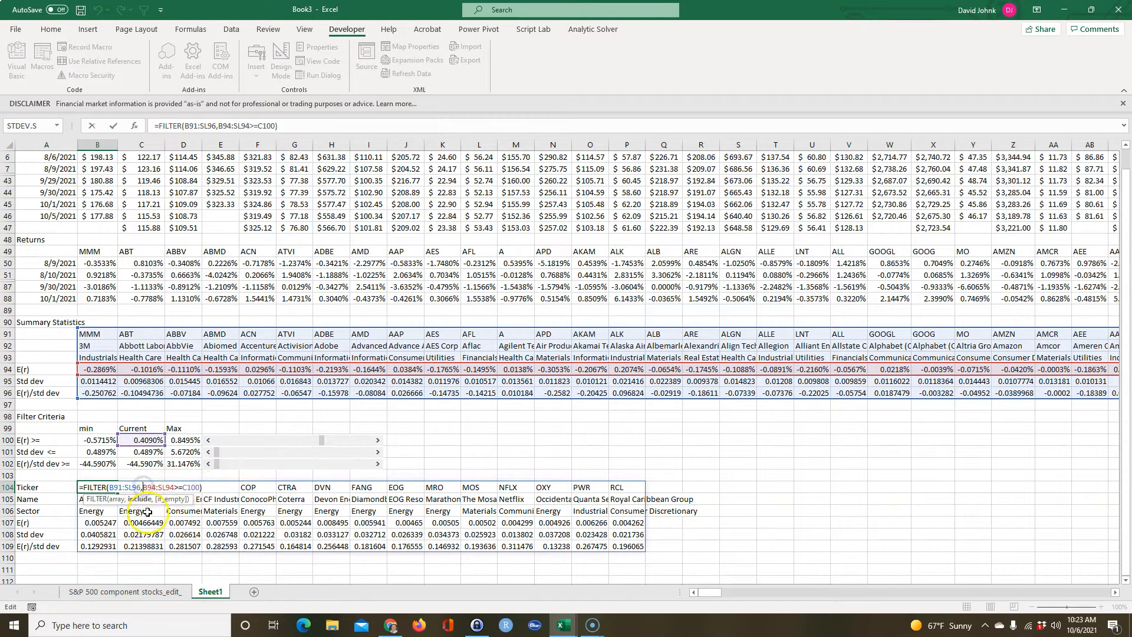
type("(")
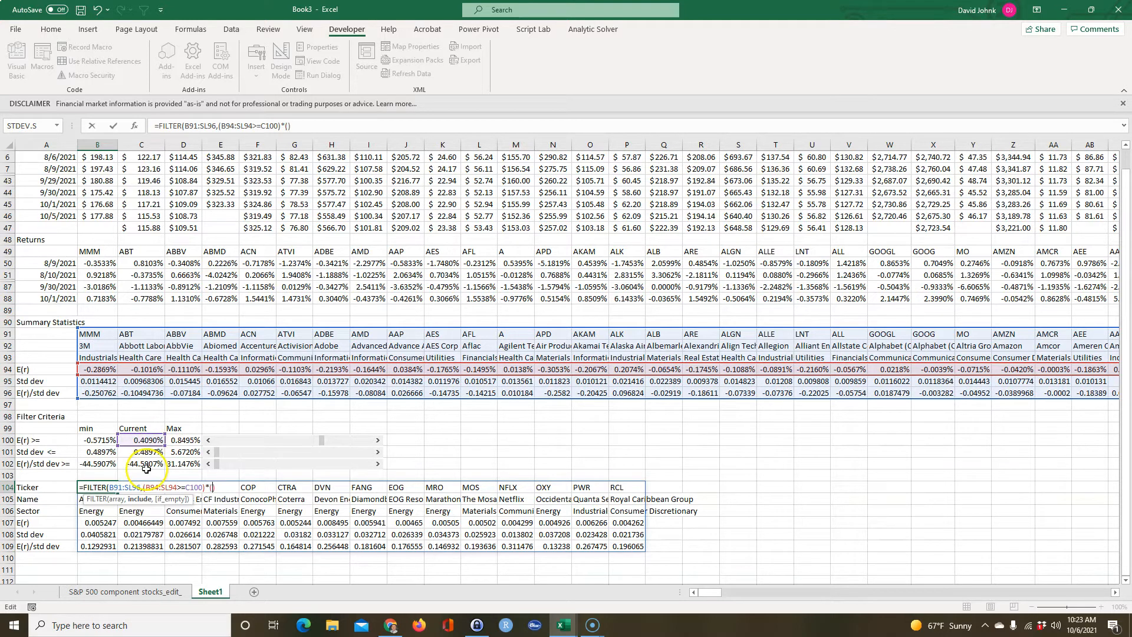
left_click_drag(93, 380, 183, 369)
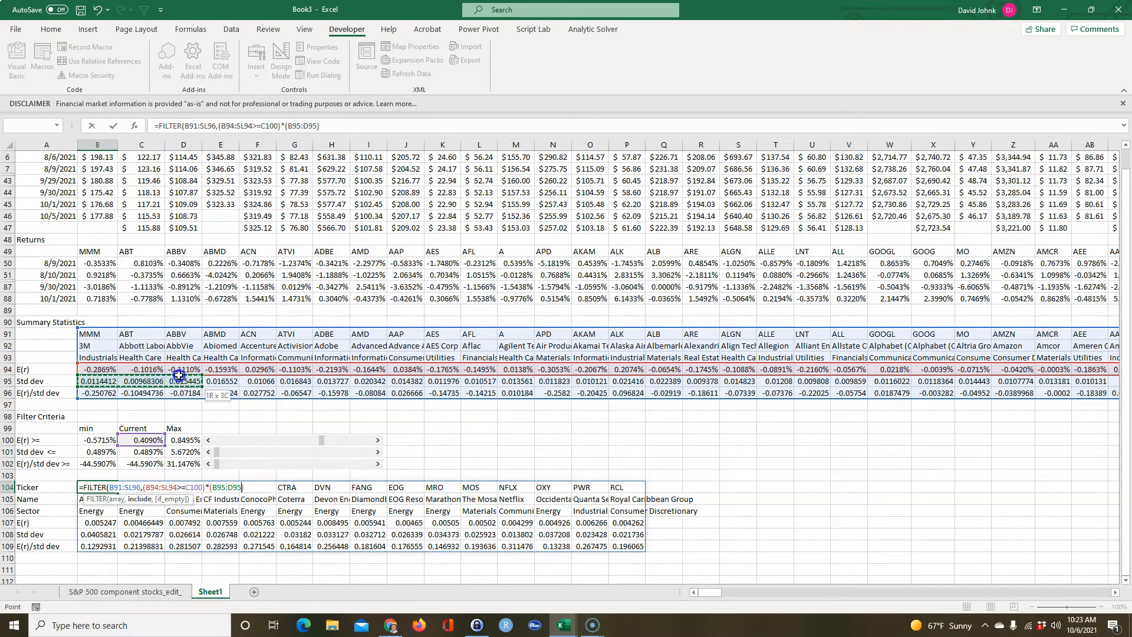
left_click_drag(97, 380, 166, 384)
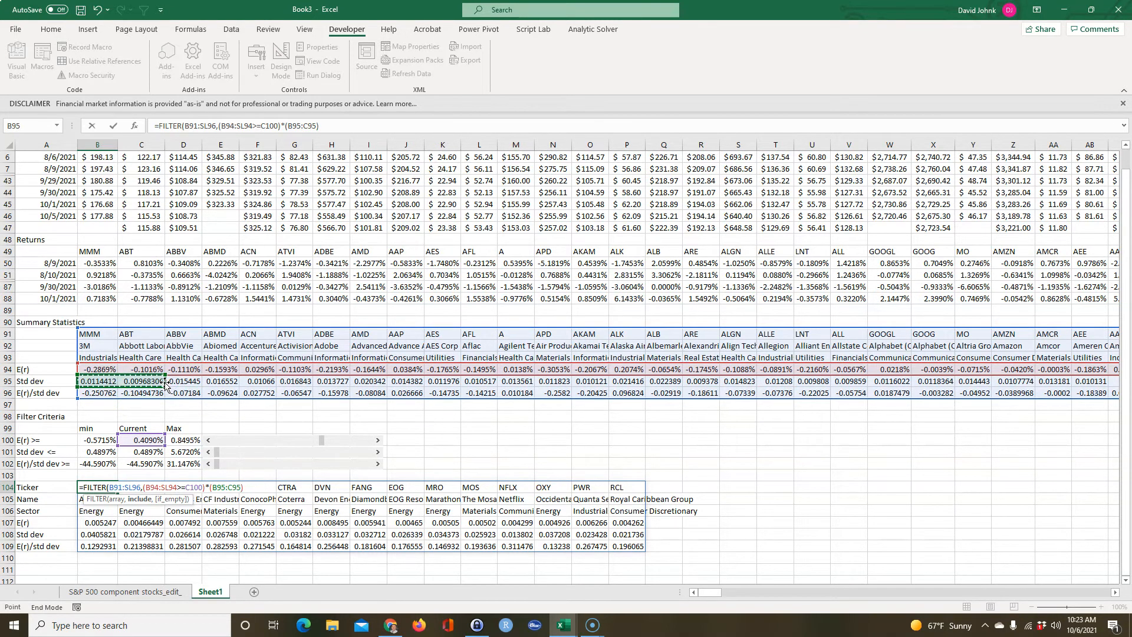
key("ctrl+shift+Right")
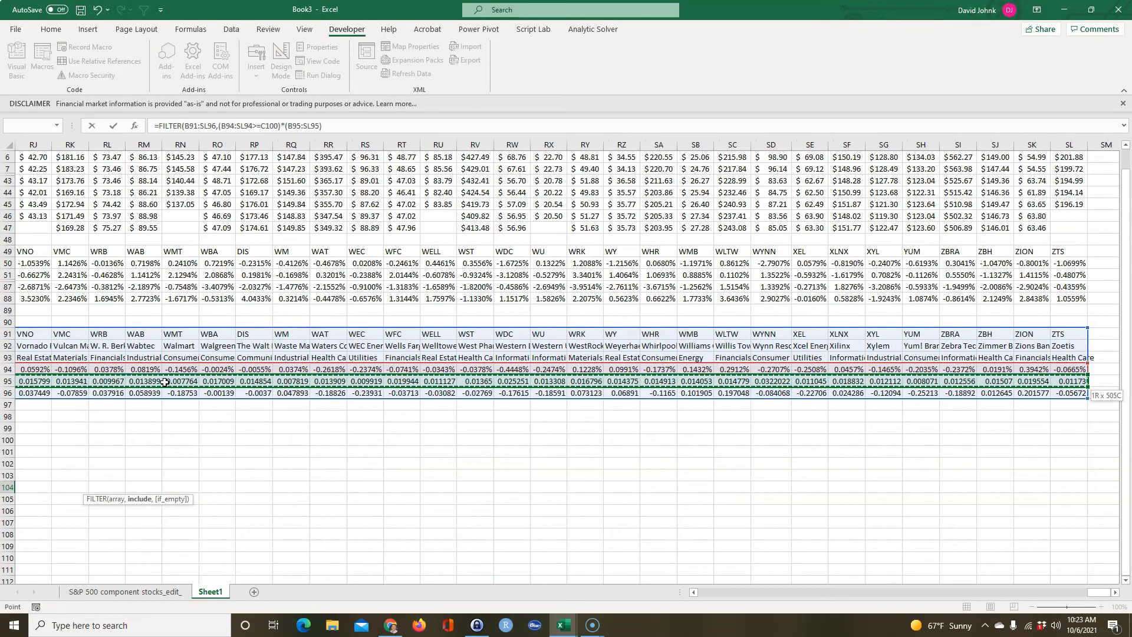
left_click_drag(1103, 593, 523, 550)
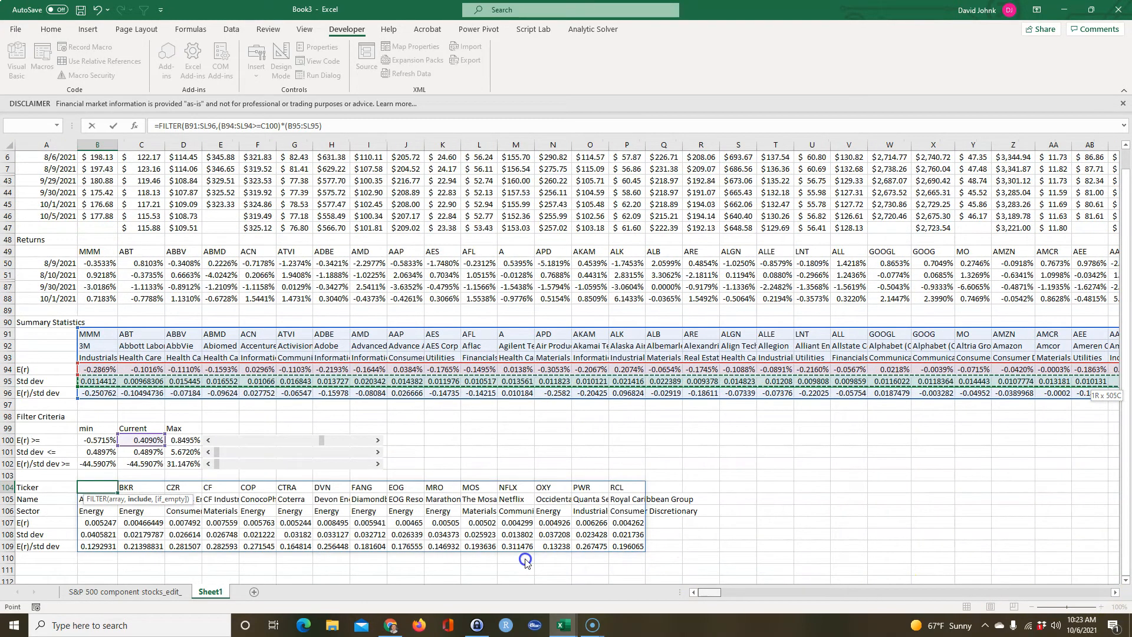
Complete the second FILTER condition as B95:SL95<=C101 and enter the formula.
type("<=")
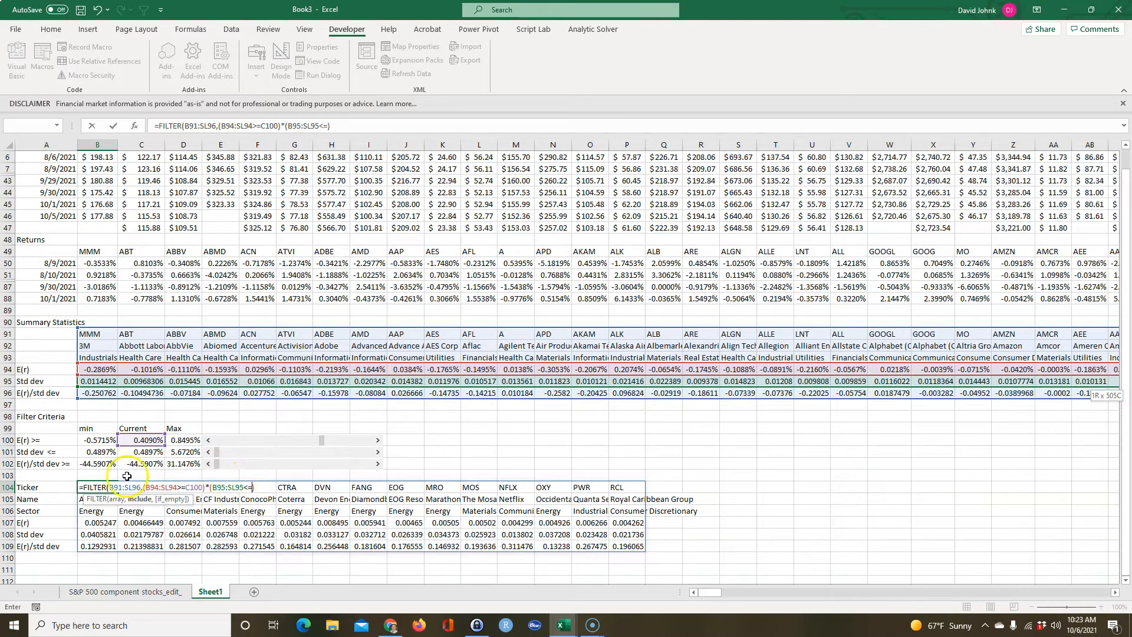
left_click(142, 452)
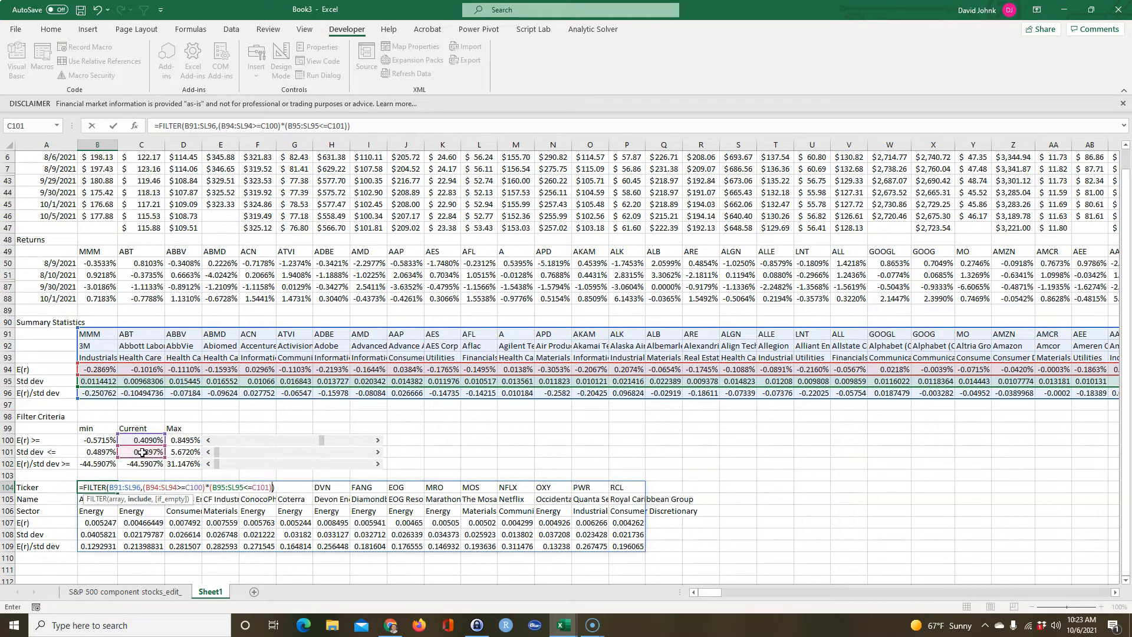
type("))")
key("Return")
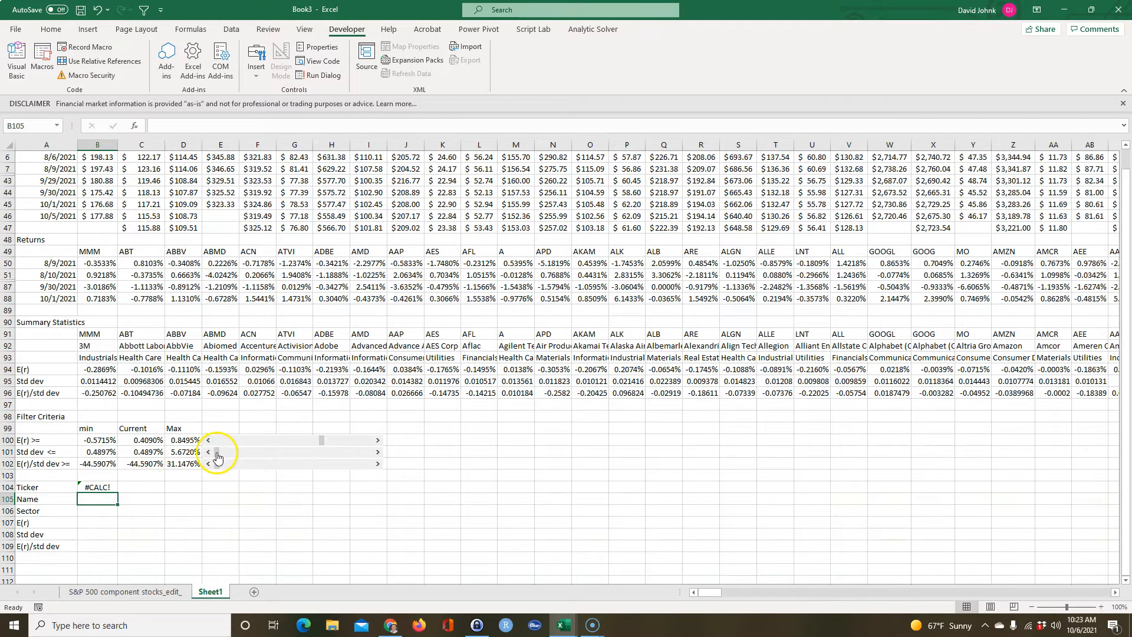
Test the two-condition filter by adjusting the scroll bars to a current E(r) of 0.0111% and Std dev of 1.3189%.
left_click_drag(232, 455, 278, 442)
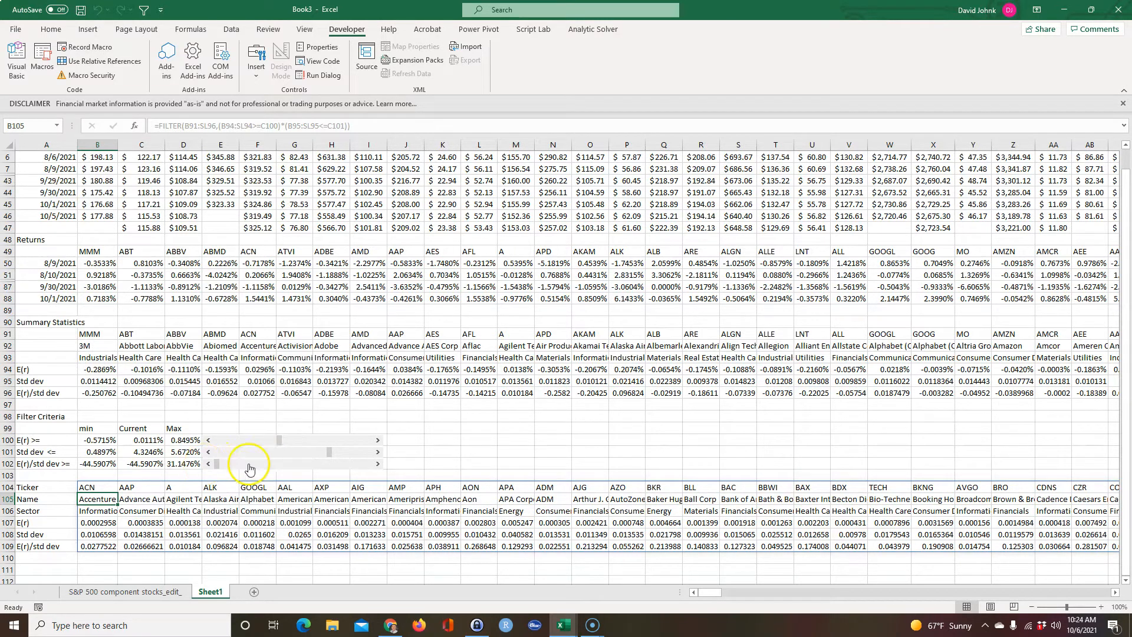
left_click_drag(329, 456, 244, 455)
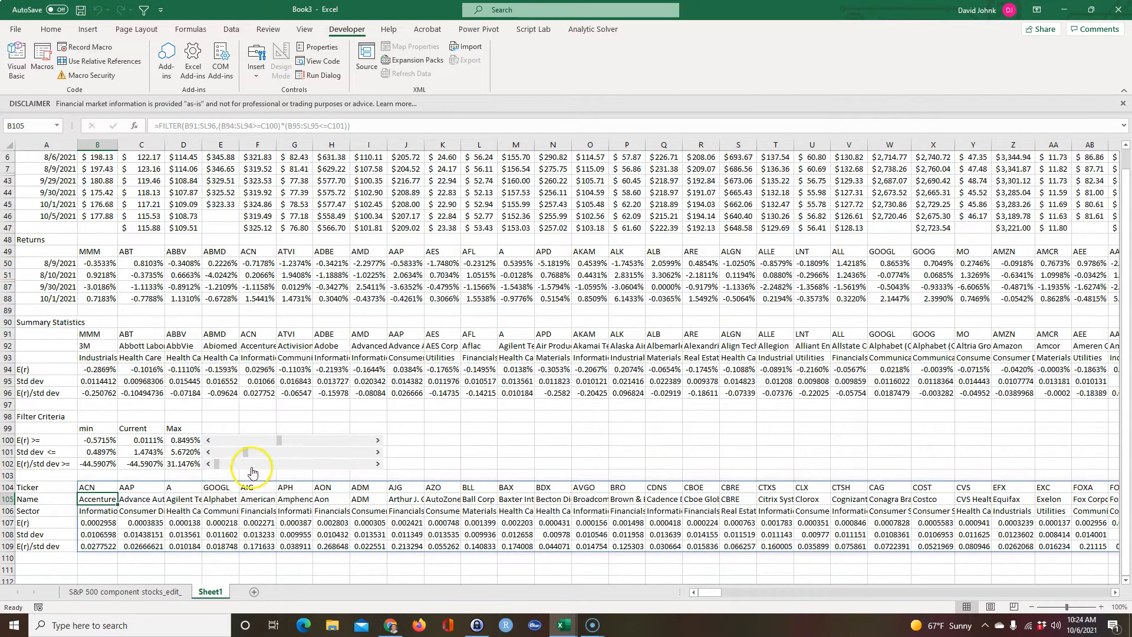
left_click(234, 452)
left_click(235, 453)
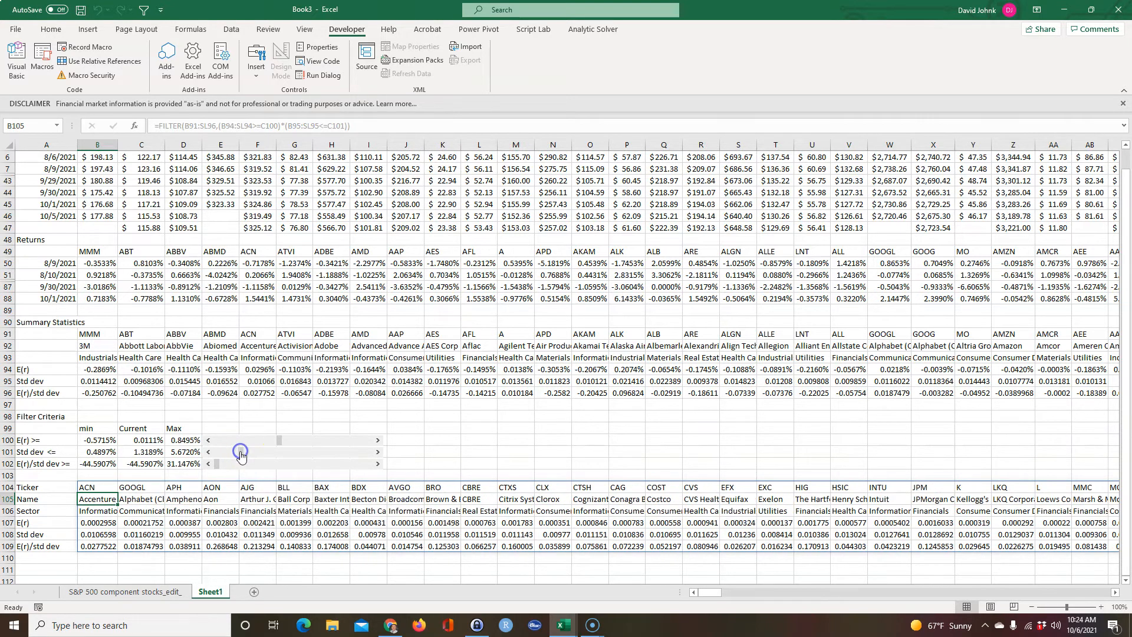
Add the E(r)/std dev criterion to the FILTER formula in B104 as a third multiplied condition, (B96:SL96>=C102).
left_click(43, 463)
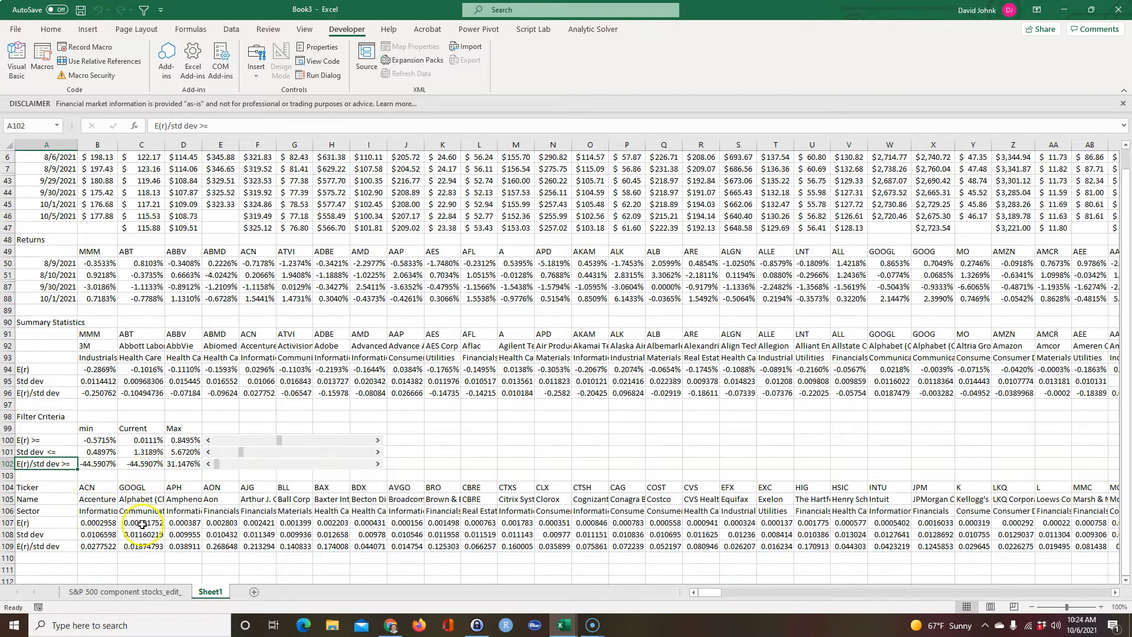
double_click(100, 489)
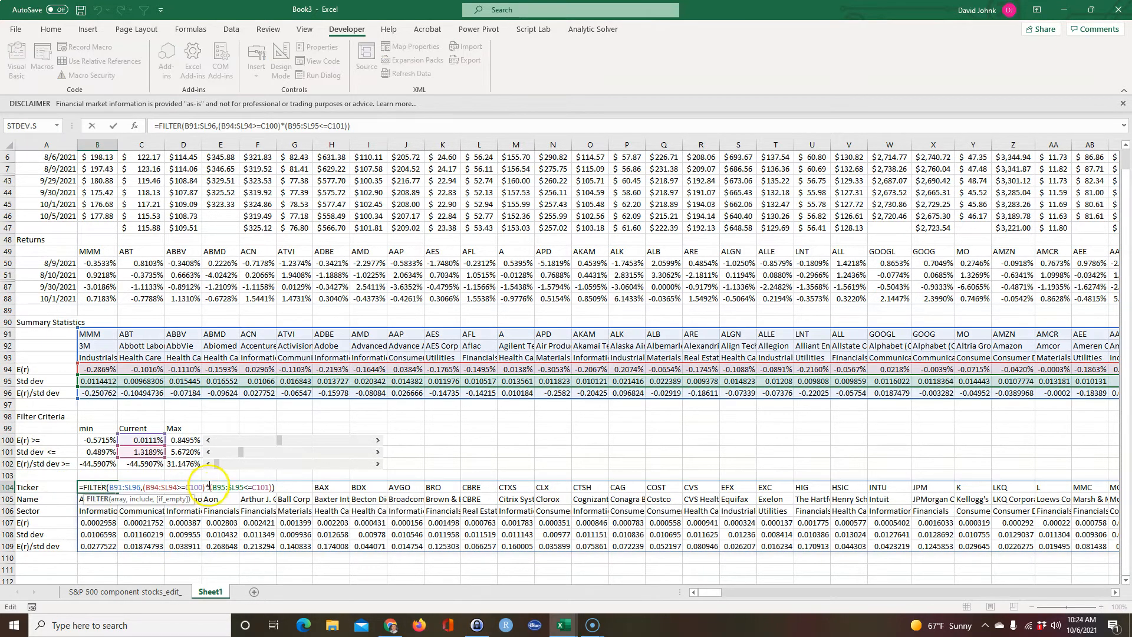
left_click(272, 487)
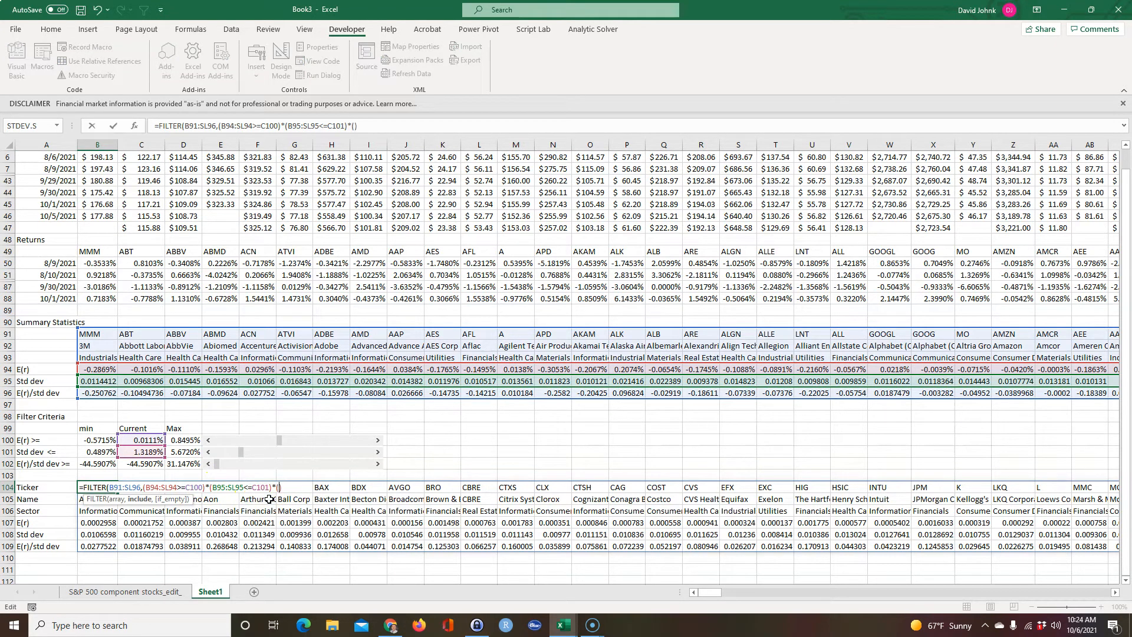
left_click_drag(98, 393, 182, 392)
key("ctrl+shift+Right")
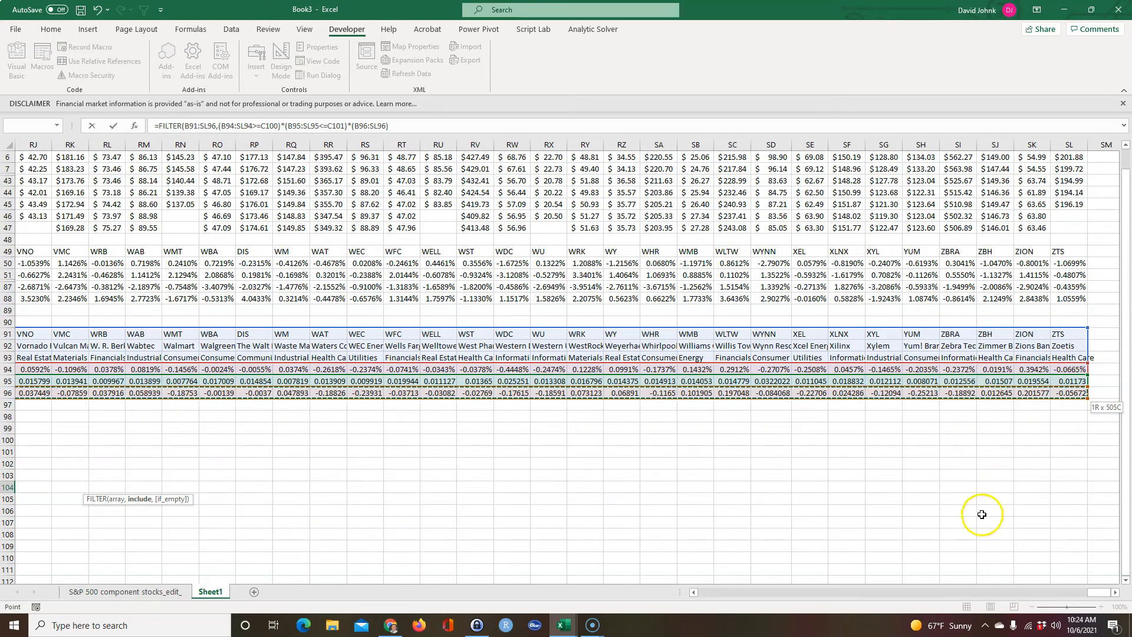
left_click_drag(1103, 594, 545, 531)
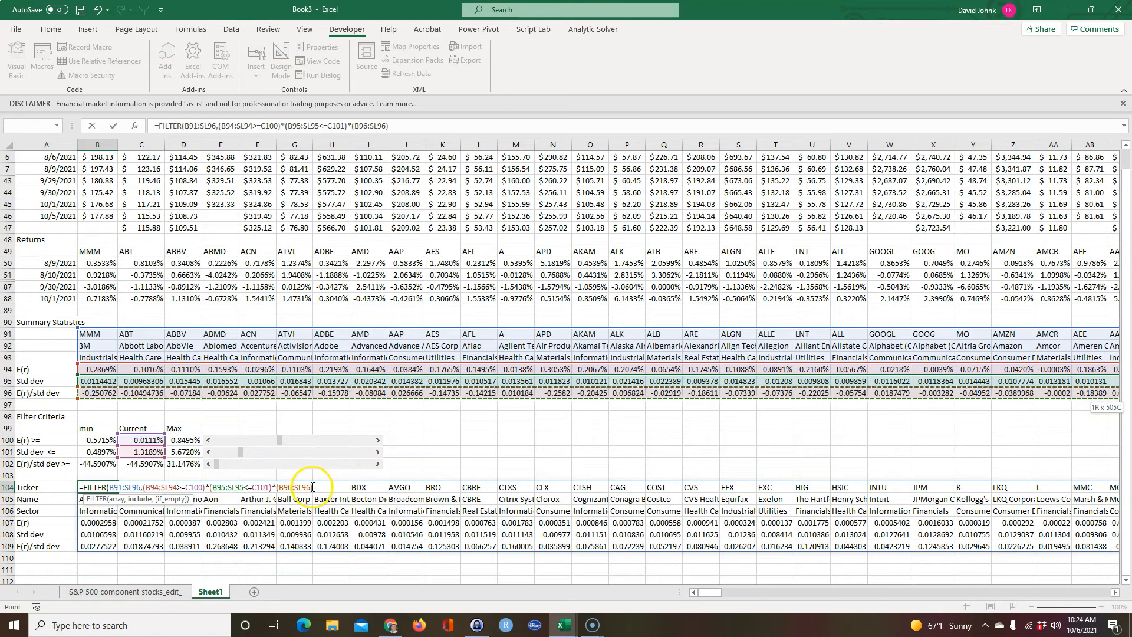
type(">=")
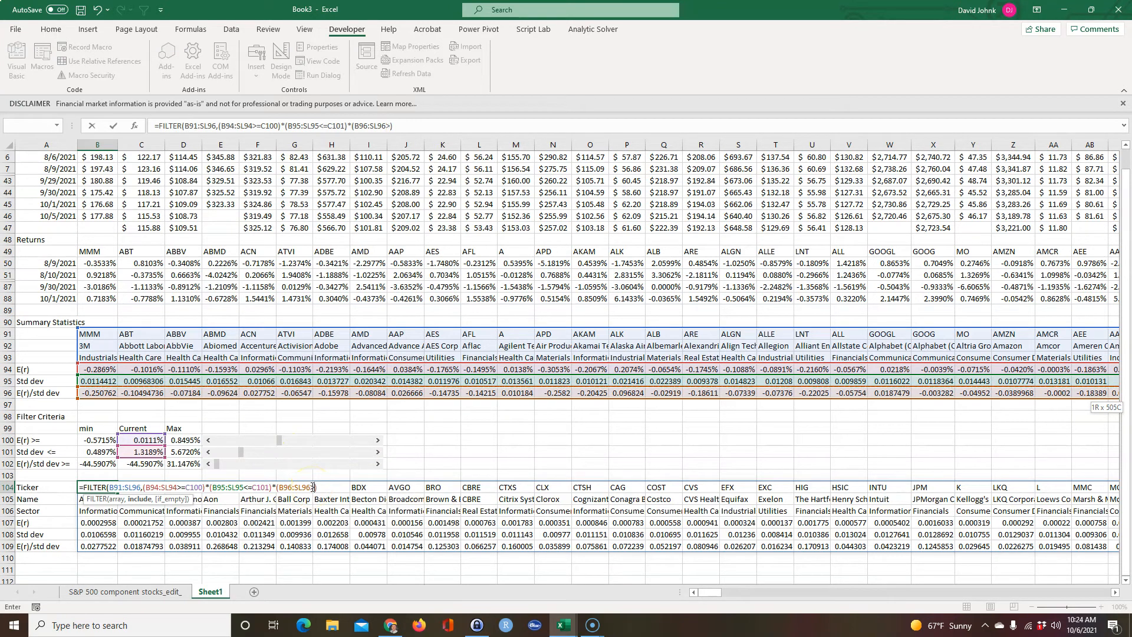
left_click(138, 465)
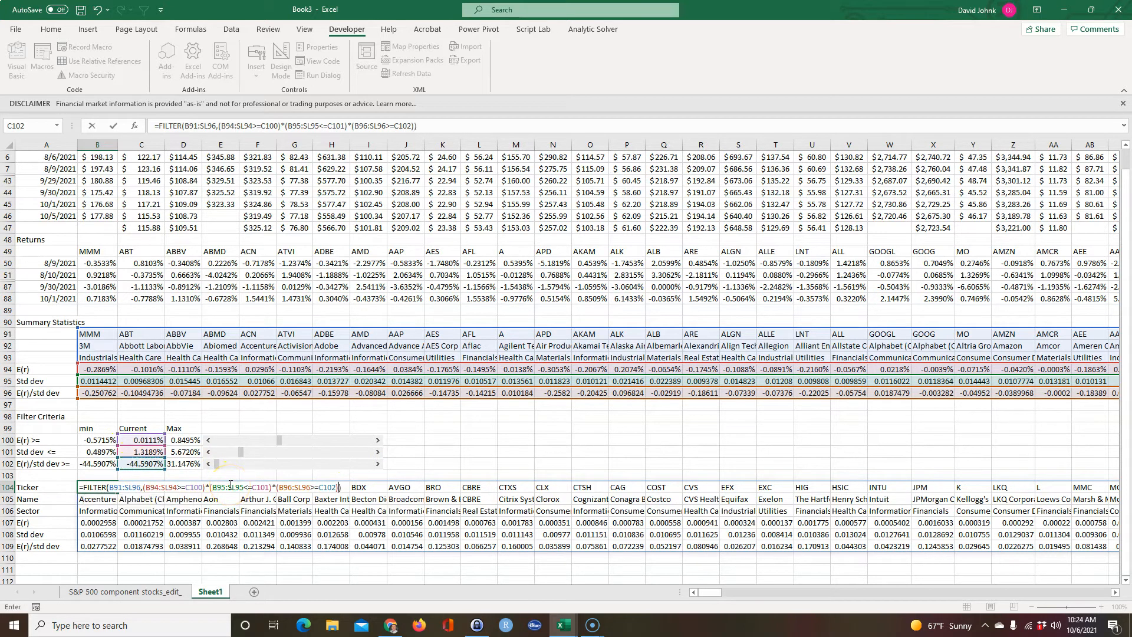
key("Return")
Loosen the criteria to a current Std dev of 5.6720% and E(r) of -0.5715%, and look across the filtered stocks.
left_click_drag(217, 463, 385, 456)
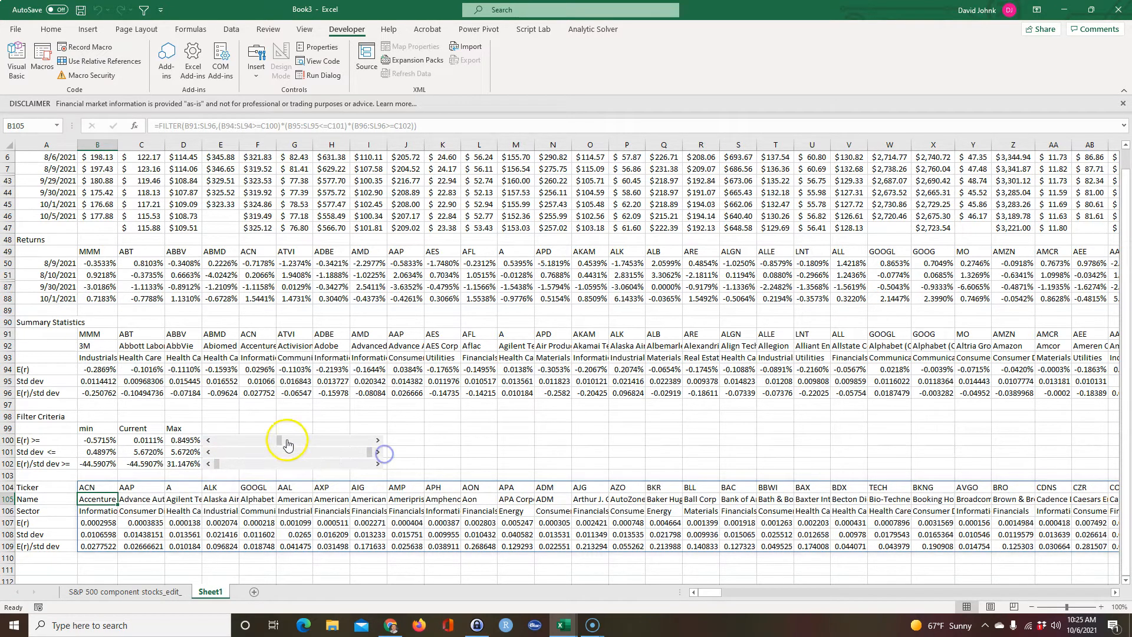
left_click_drag(279, 440, 228, 440)
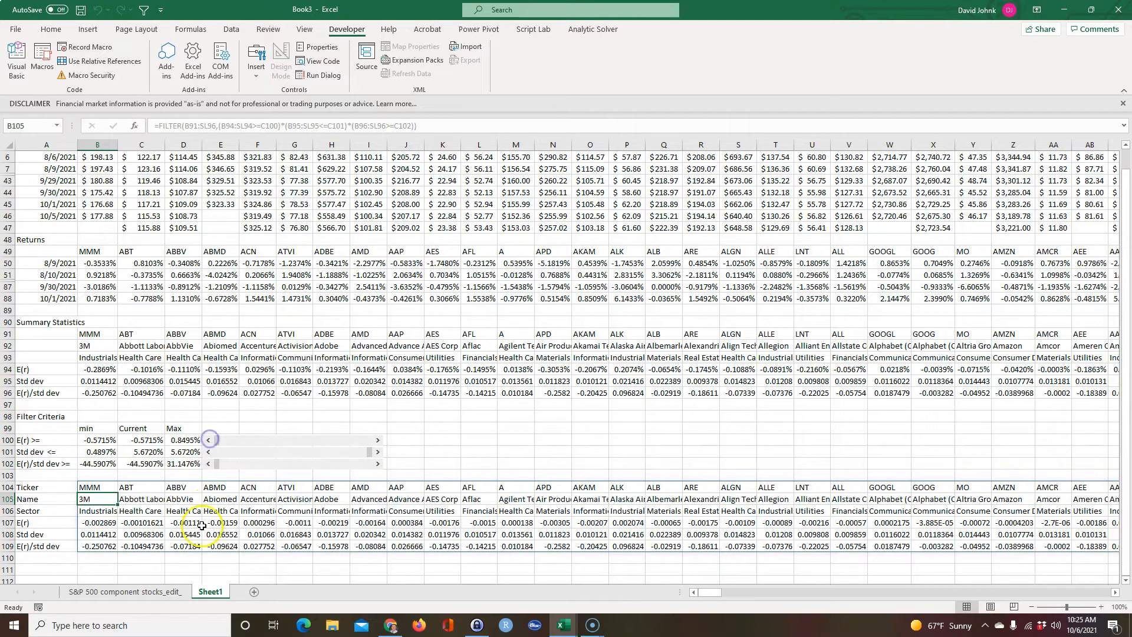
left_click_drag(709, 593, 227, 543)
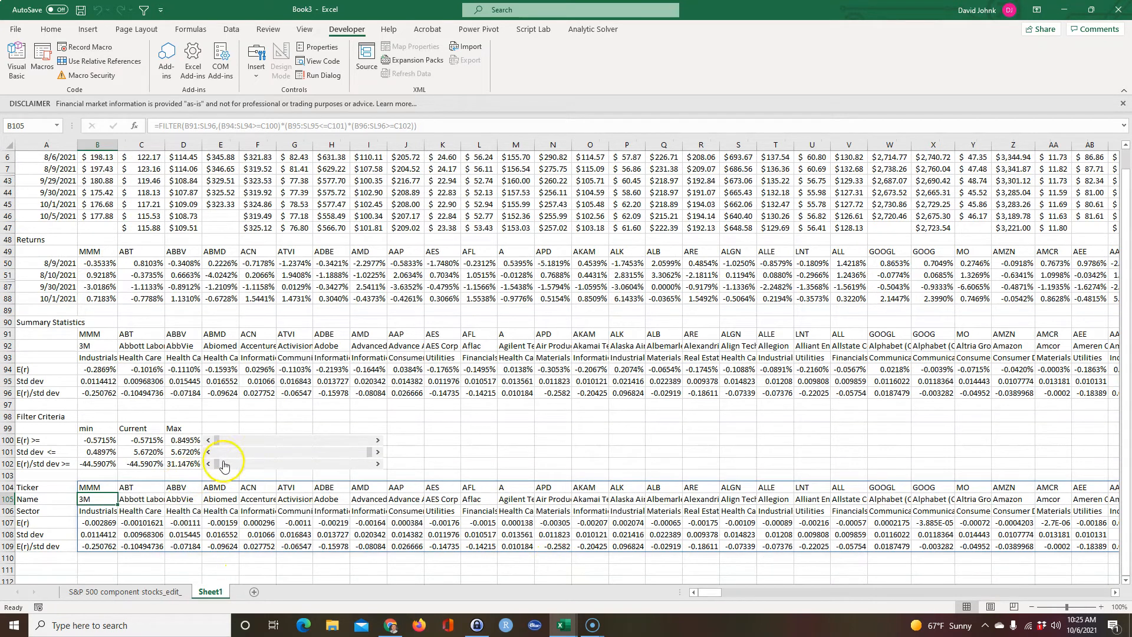
Tighten the scroll-bar criteria to a current E(r) of 0.1390%, Std dev of 2.6663% and E(r)/std dev of 9.9409%.
left_click_drag(227, 440, 294, 447)
left_click_drag(366, 453, 325, 463)
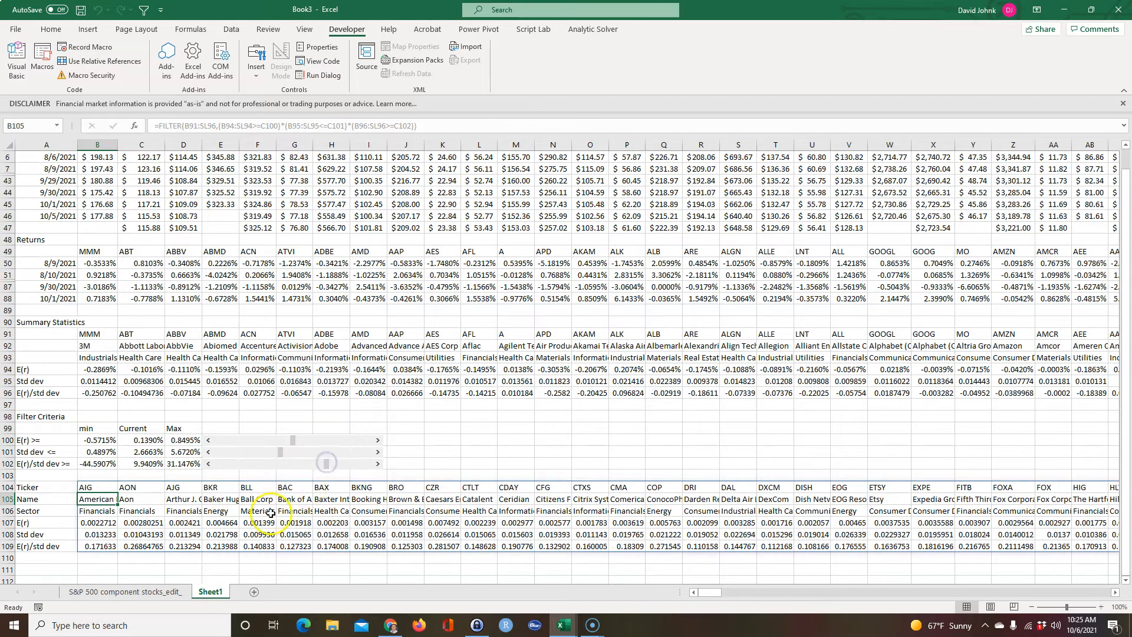
left_click(234, 559)
Add a sector condition, (B93:SL93=C93), to the FILTER formula in B104 so only Health Care stocks are returned.
left_click(83, 487)
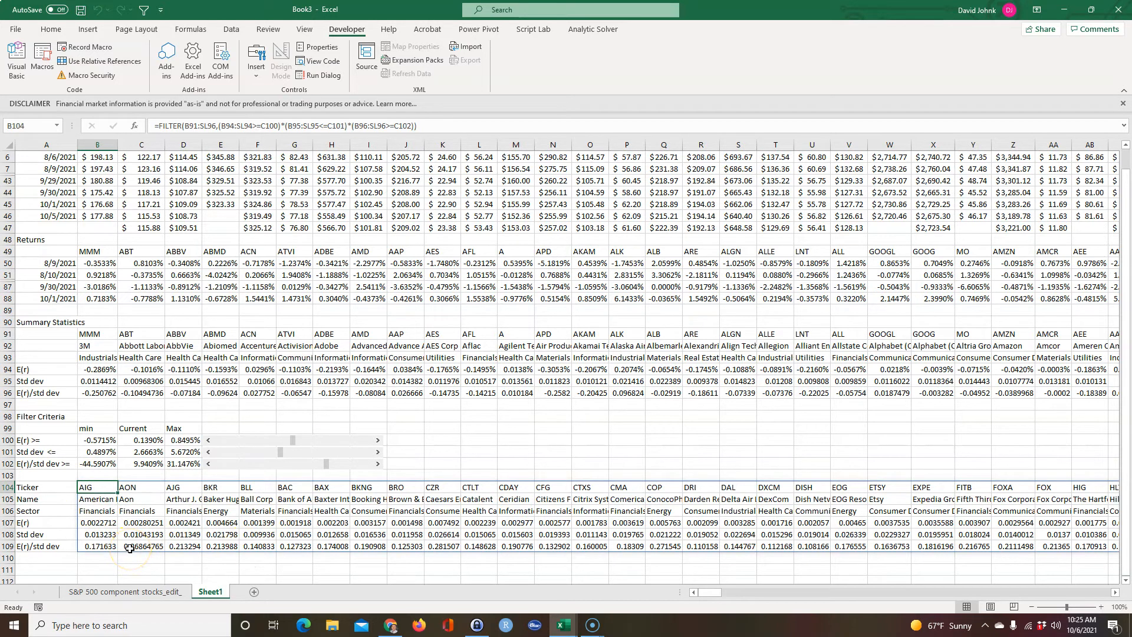
double_click(98, 484)
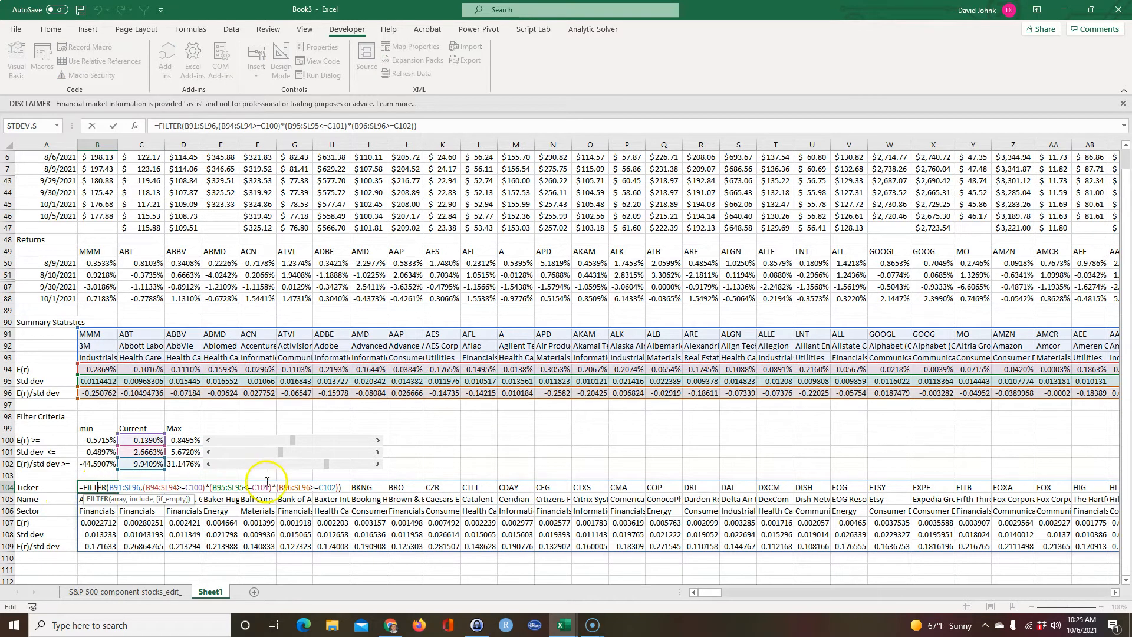
left_click(339, 487)
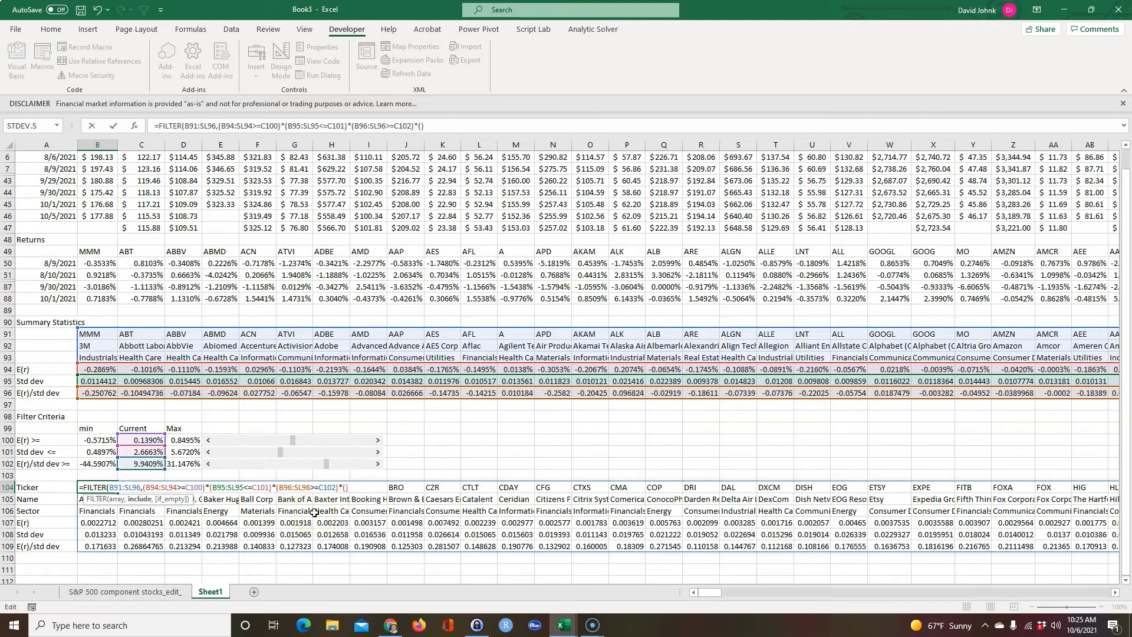
left_click_drag(100, 360, 197, 358)
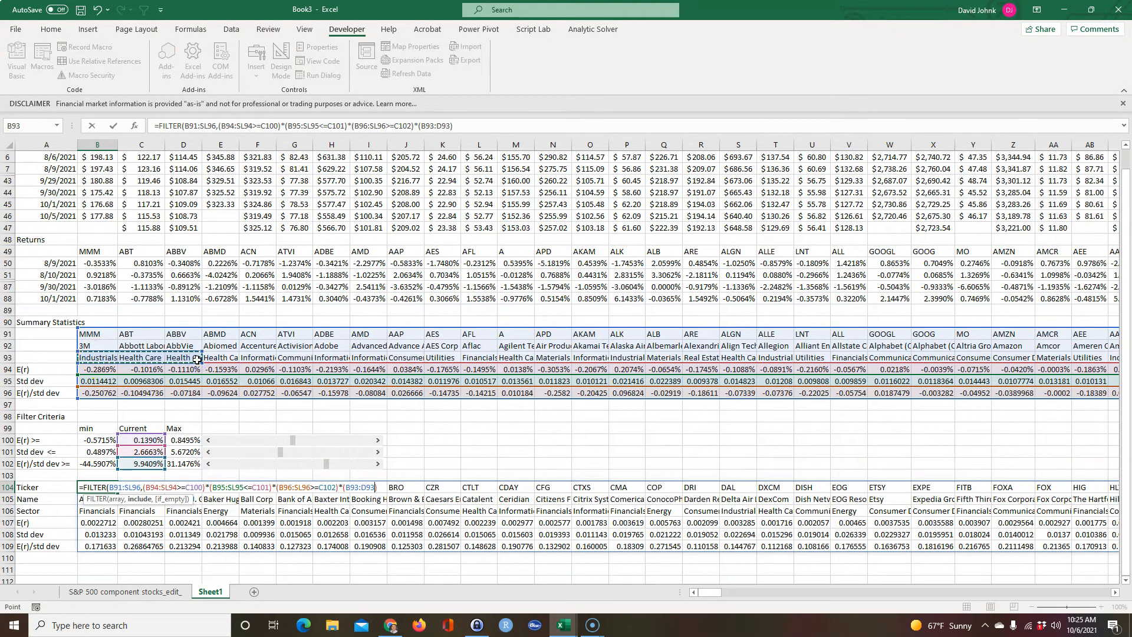
key("ctrl+shift+Right")
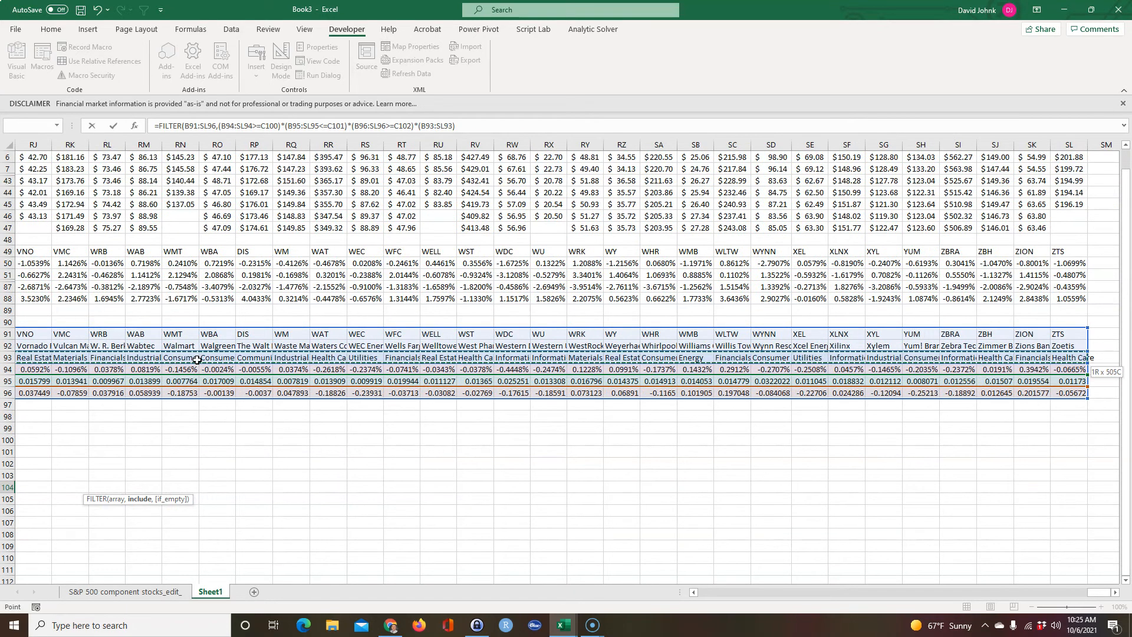
left_click_drag(1098, 594, 267, 561)
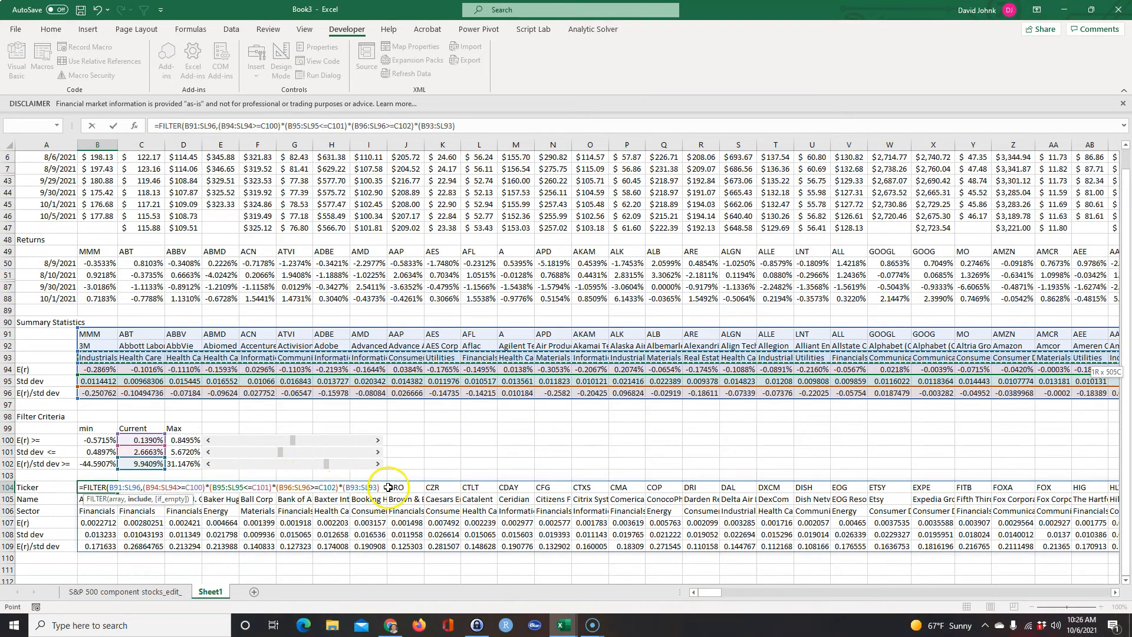
left_click(384, 488)
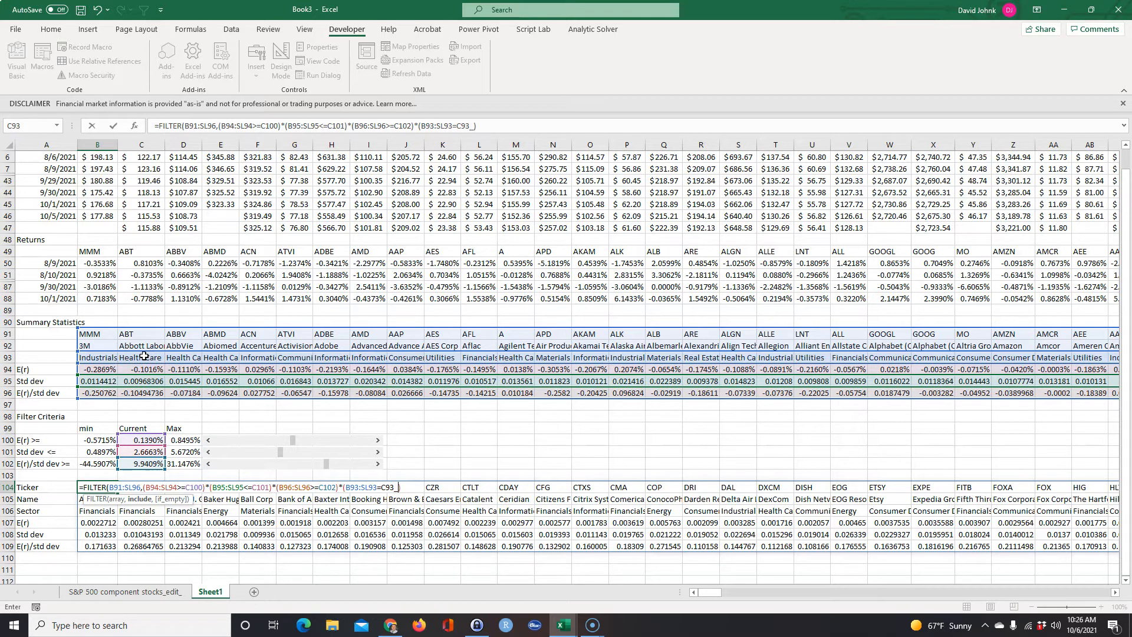
key("Return")
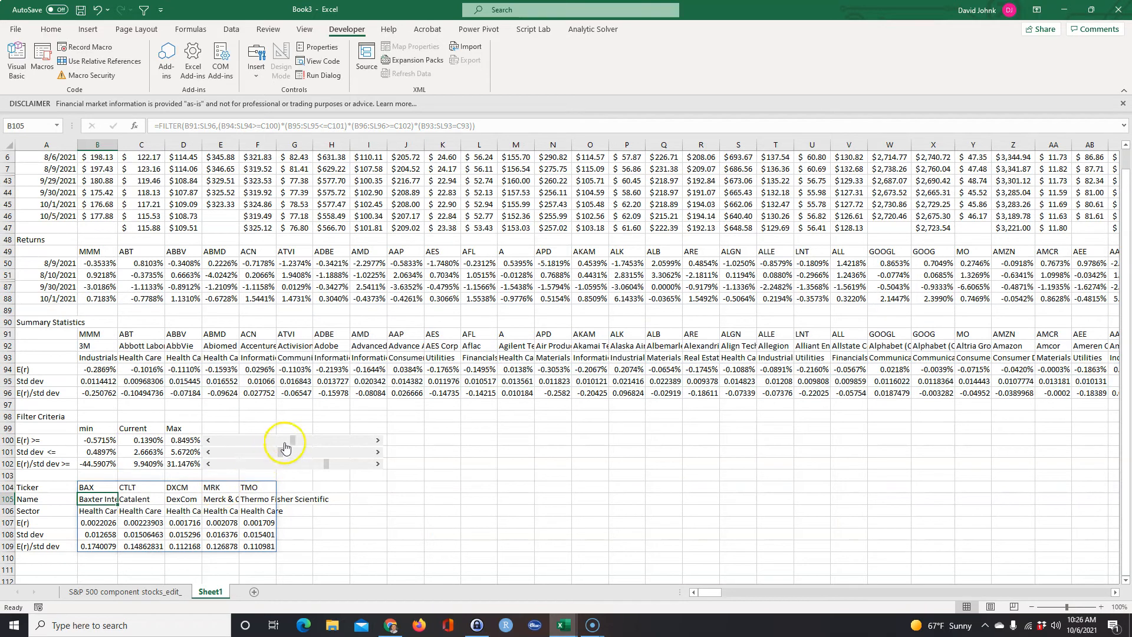
Relax the criteria to a current E(r) of -0.5715%, Std dev of 5.6720% and E(r)/std dev of -43.0759%, and browse the filtered stocks.
left_click_drag(267, 442, 175, 442)
left_click_drag(280, 452, 201, 467)
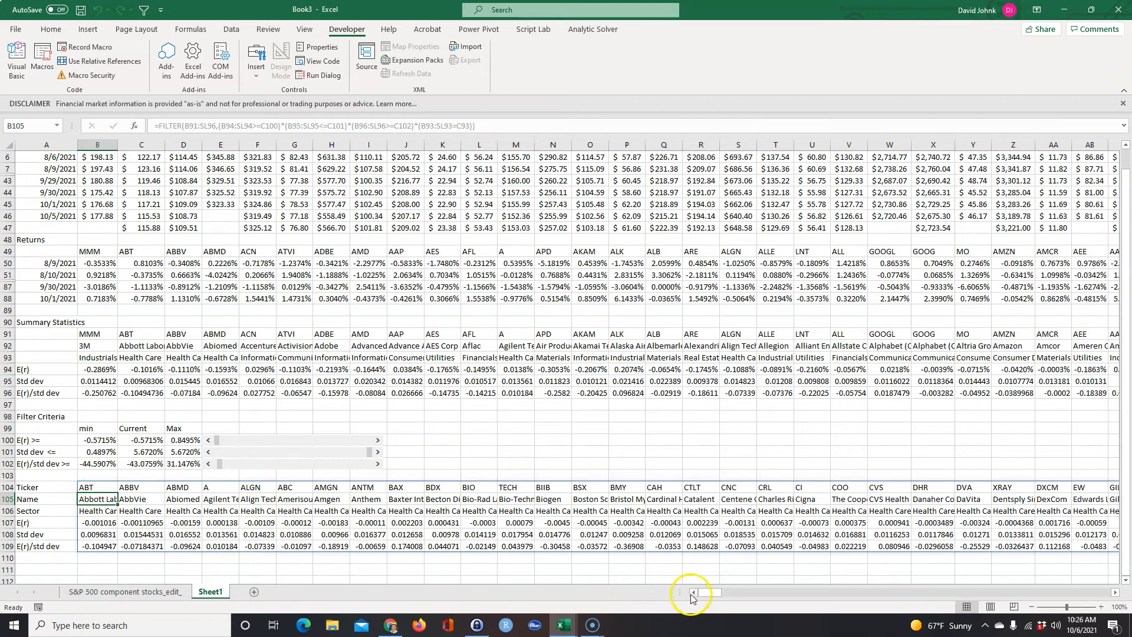
left_click(747, 592)
left_click(672, 592)
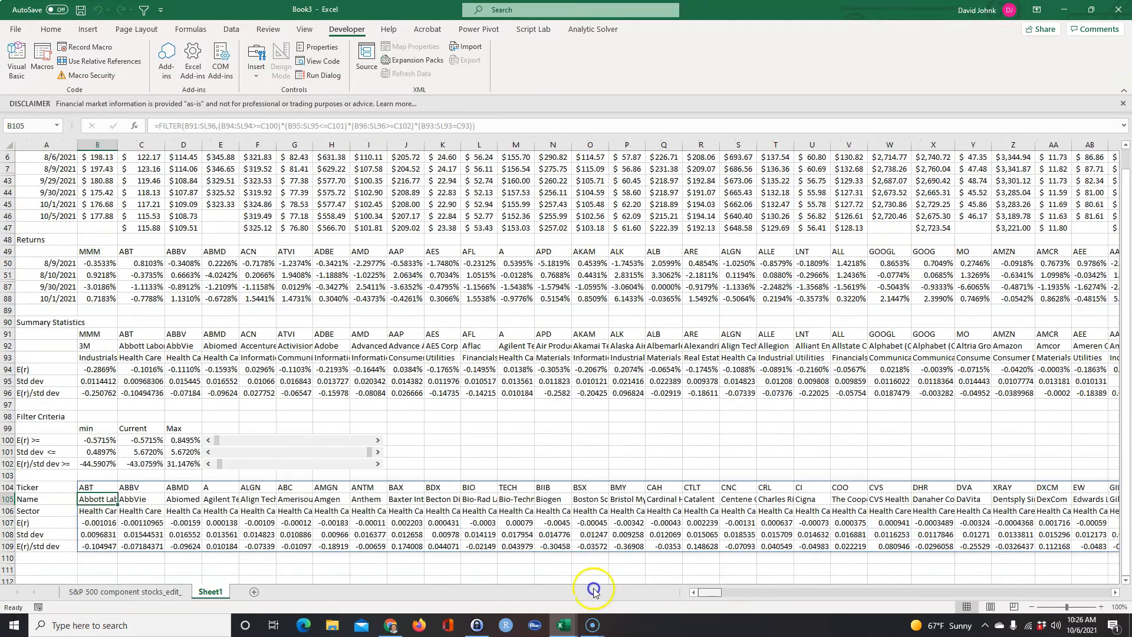
left_click(509, 447)
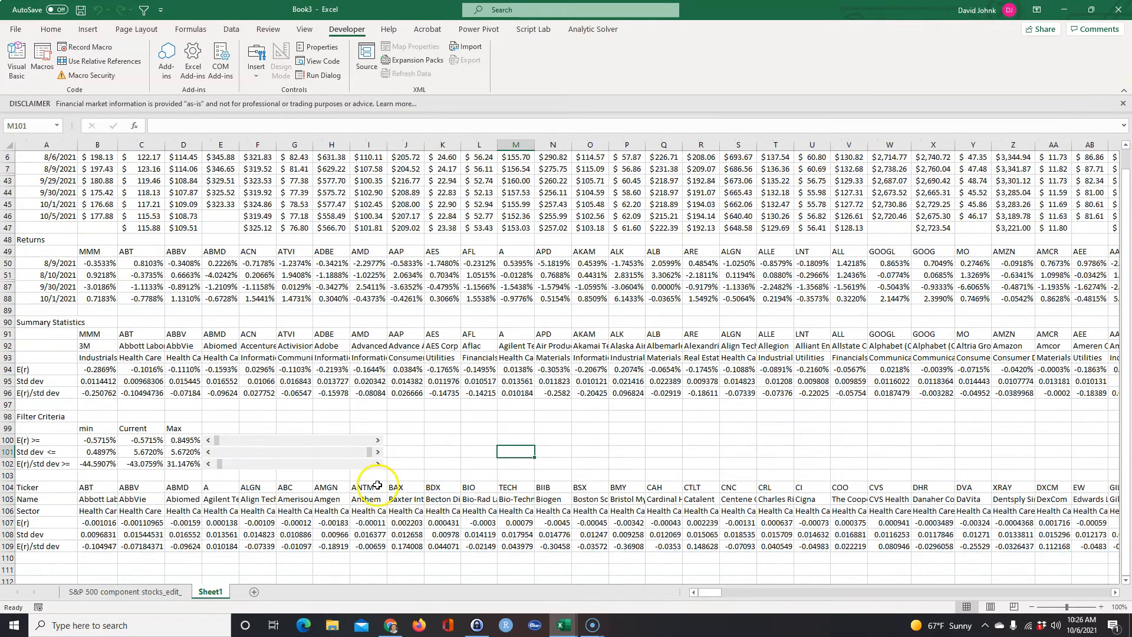
scroll(451, 466, "up", 2)
scroll(450, 465, "down", 1)
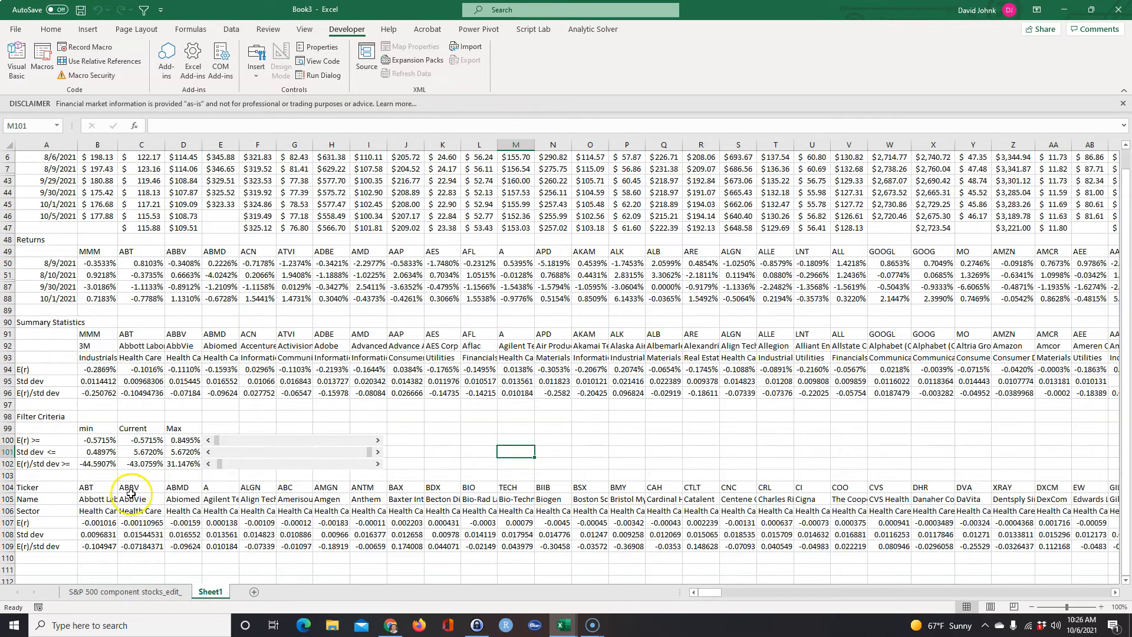
Insert two blank rows at rows 97 and 98, directly beneath the E(r)/std dev row of the Summary Statistics.
left_click_drag(8, 475, 7, 489)
left_click_drag(9, 404, 8, 416)
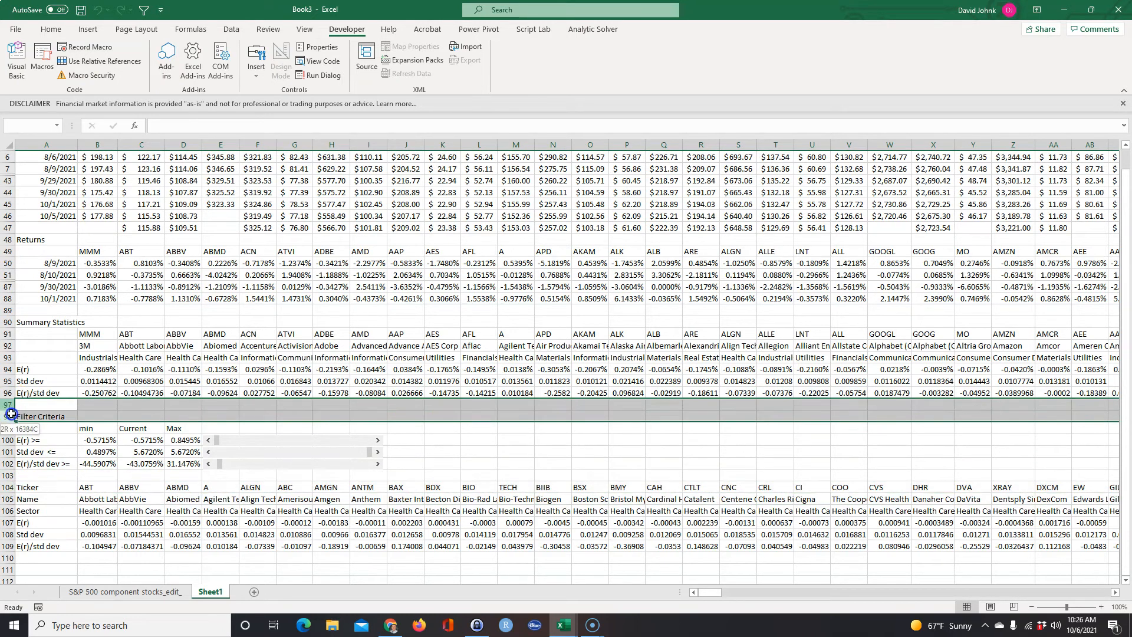
right_click(45, 415)
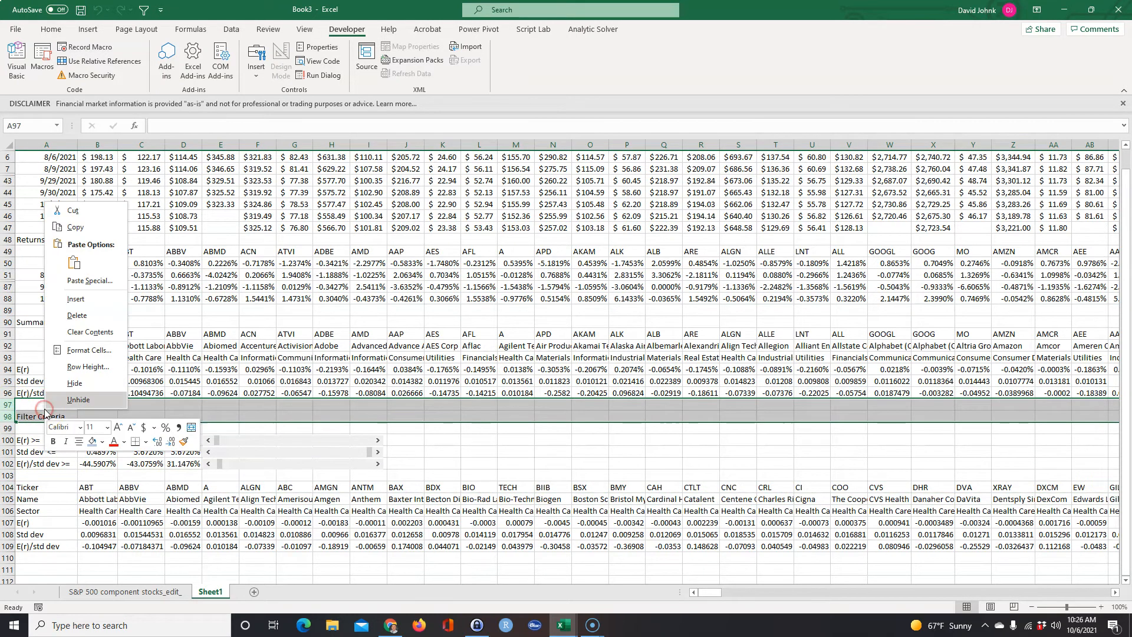
left_click(76, 299)
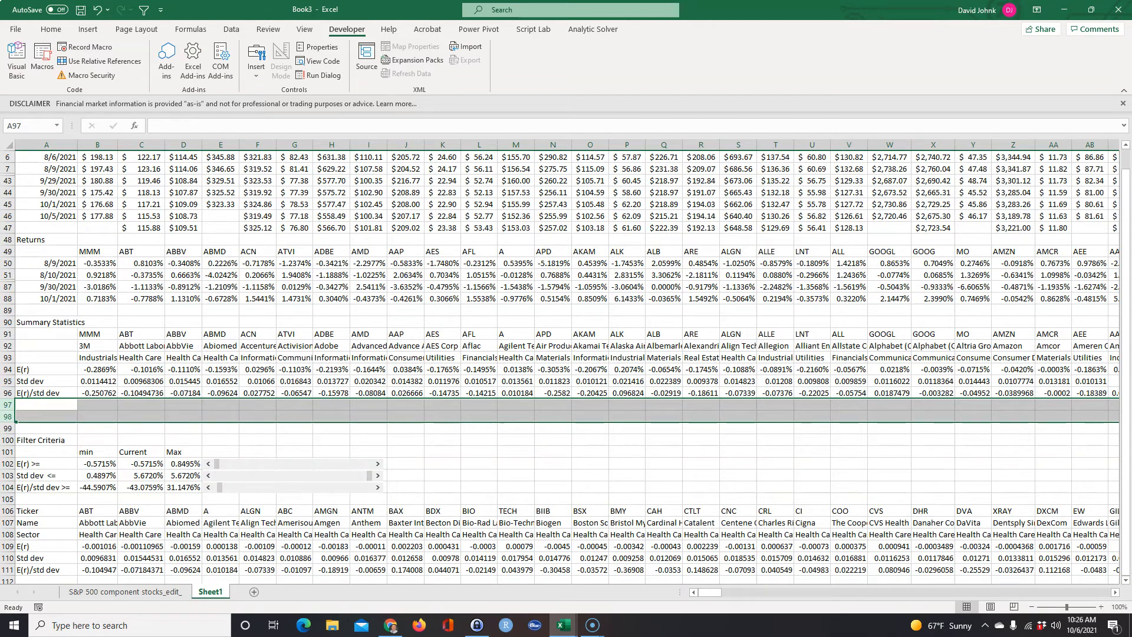
Copy the prepared P/E and EPS rows from the other window and paste them as values starting at A97.
key("alt+Tab")
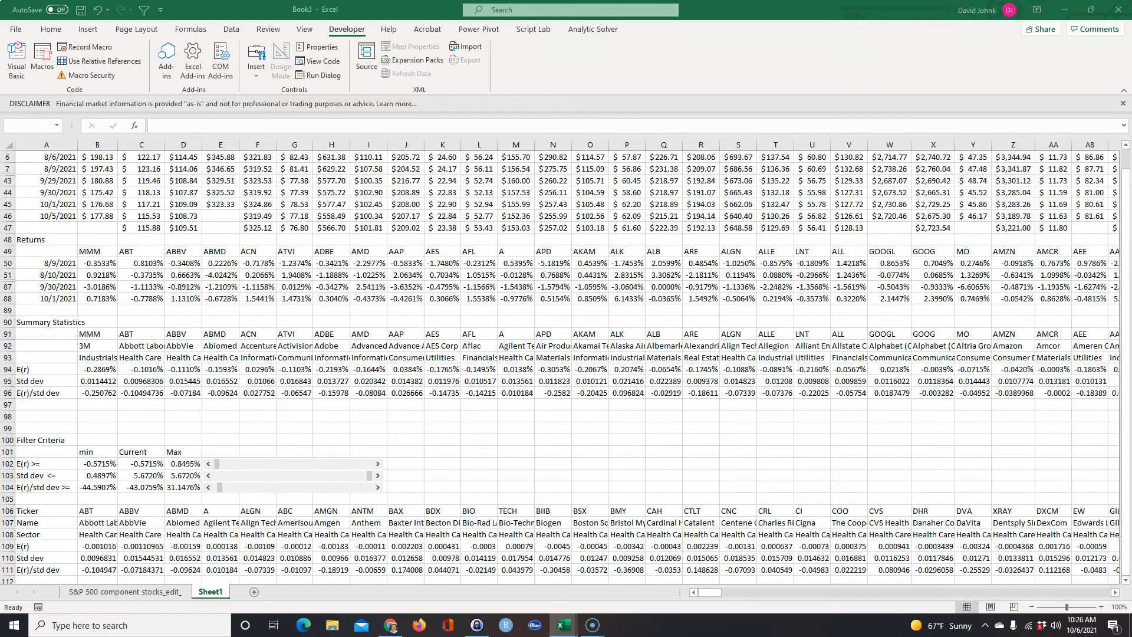
key("ctrl+c")
left_click(25, 405)
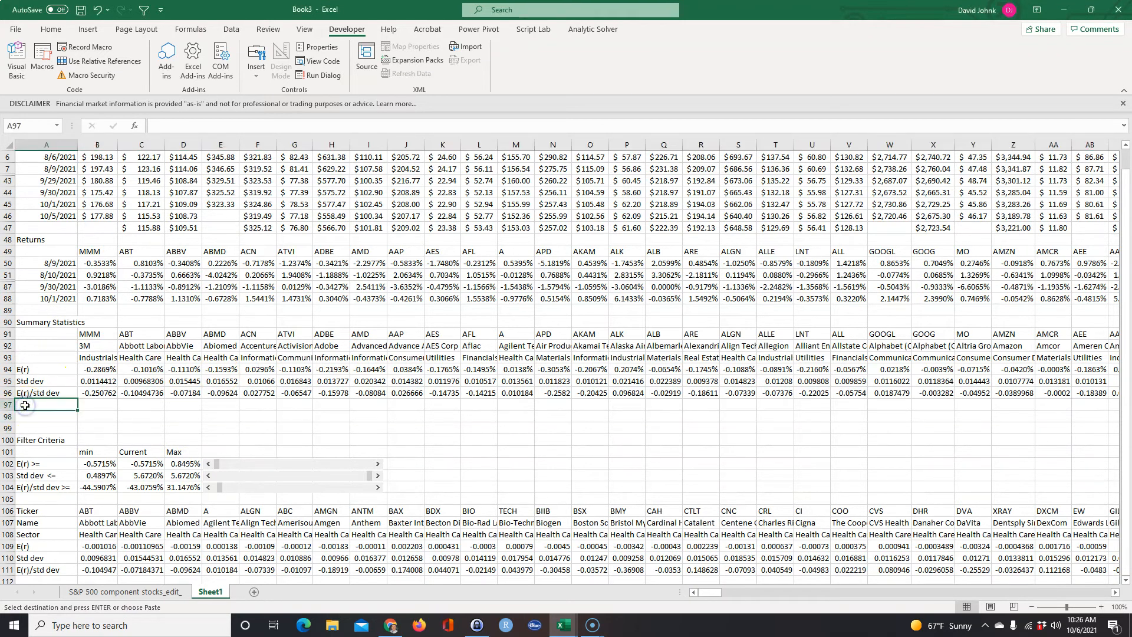
right_click(25, 405)
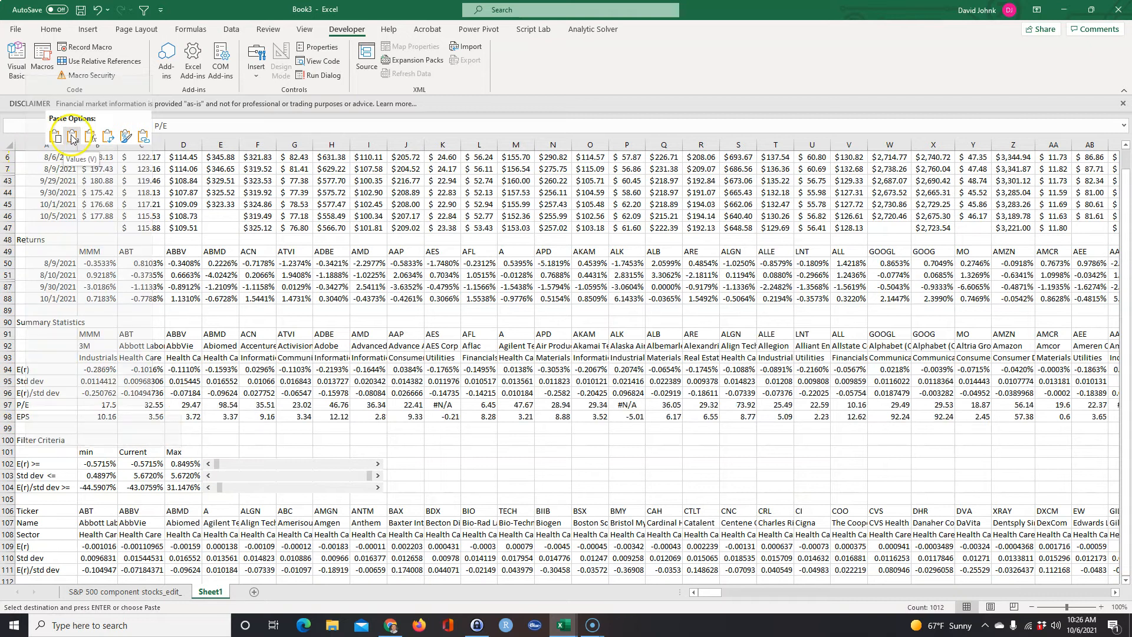
left_click(72, 137)
Examine the P/E and EPS rows beneath the Summary Statistics and compare them with the ticker columns and the filtered stock list.
left_click(45, 406)
left_click(45, 415)
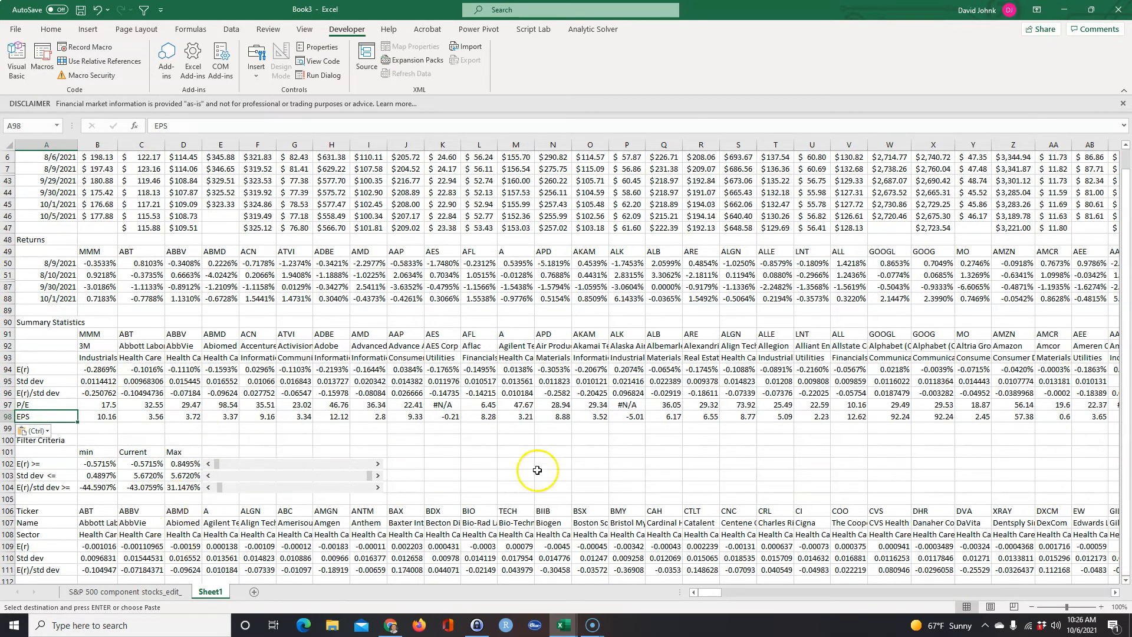
left_click_drag(26, 406, 91, 413)
left_click_drag(7, 406, 7, 411)
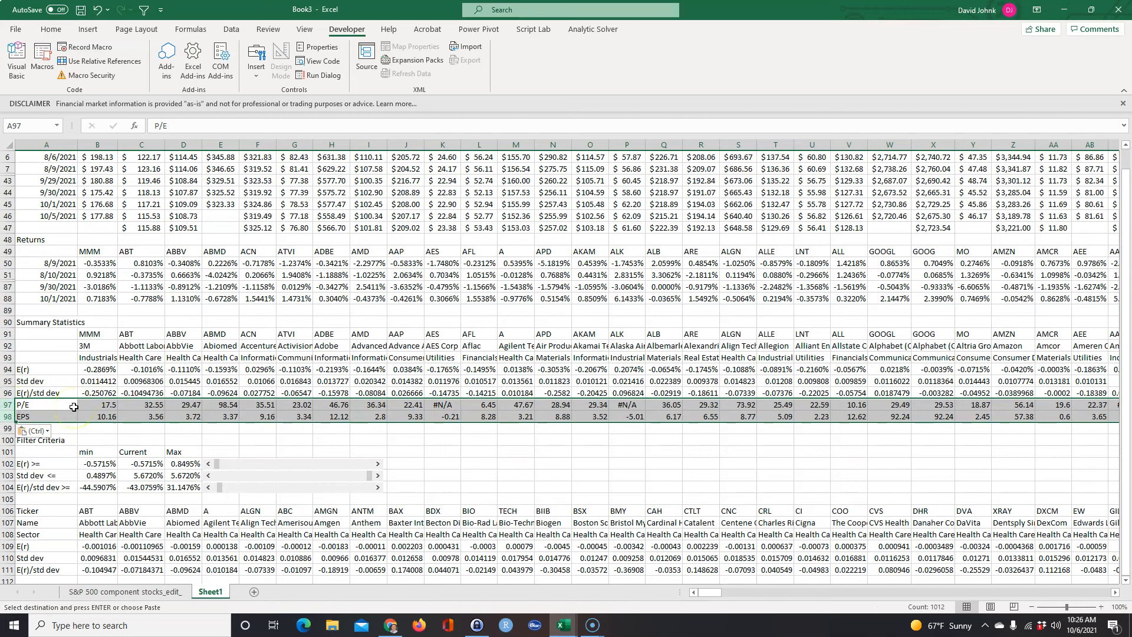
left_click(96, 334)
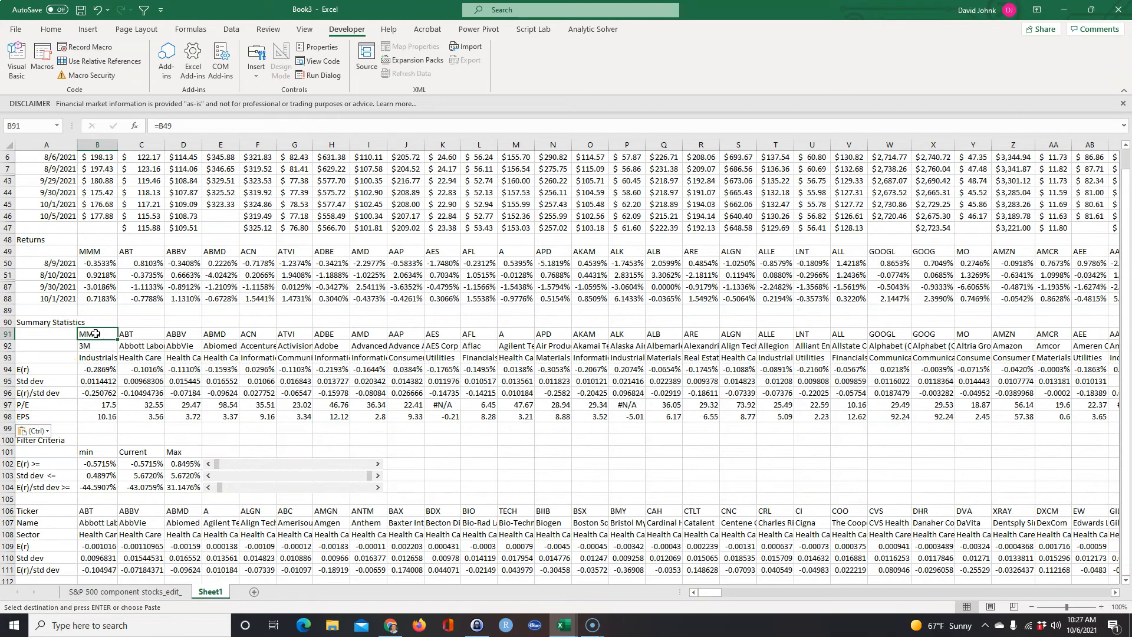
left_click(106, 406)
left_click_drag(105, 342, 105, 339)
left_click(257, 428)
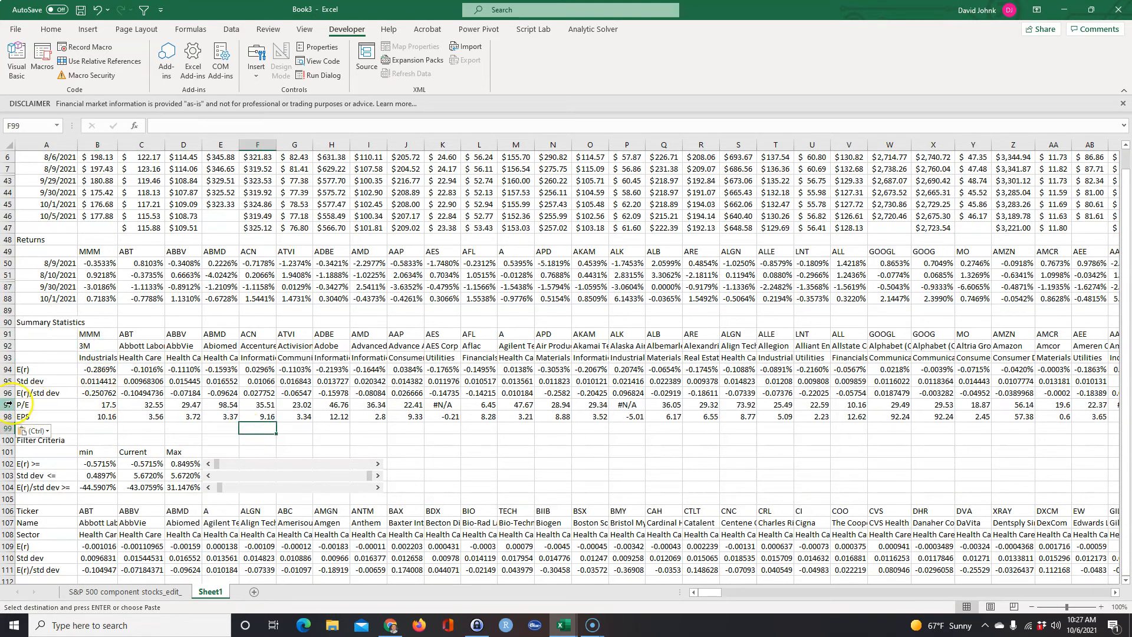
left_click_drag(5, 405, 5, 416)
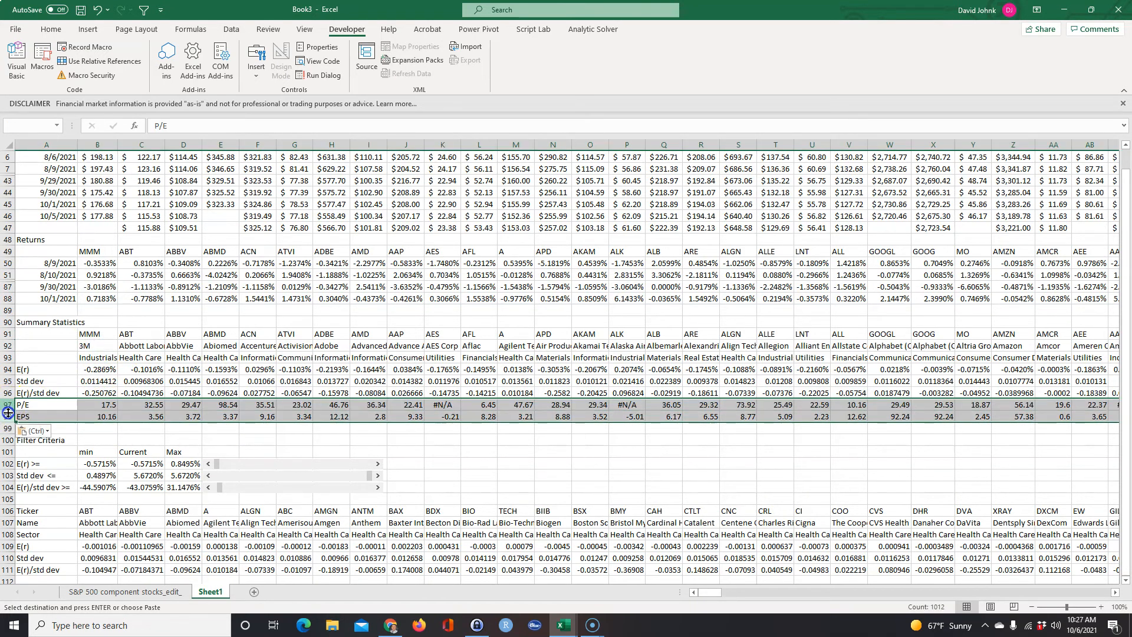
left_click(518, 451)
scroll(478, 438, "down", 2)
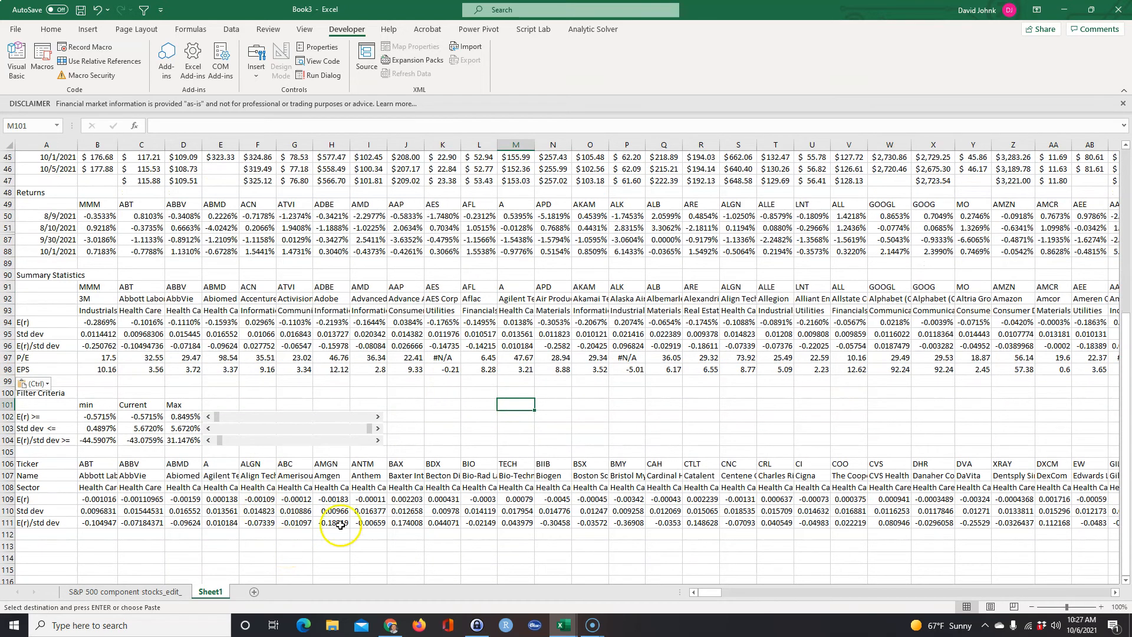
scroll(392, 448, "up", 3)
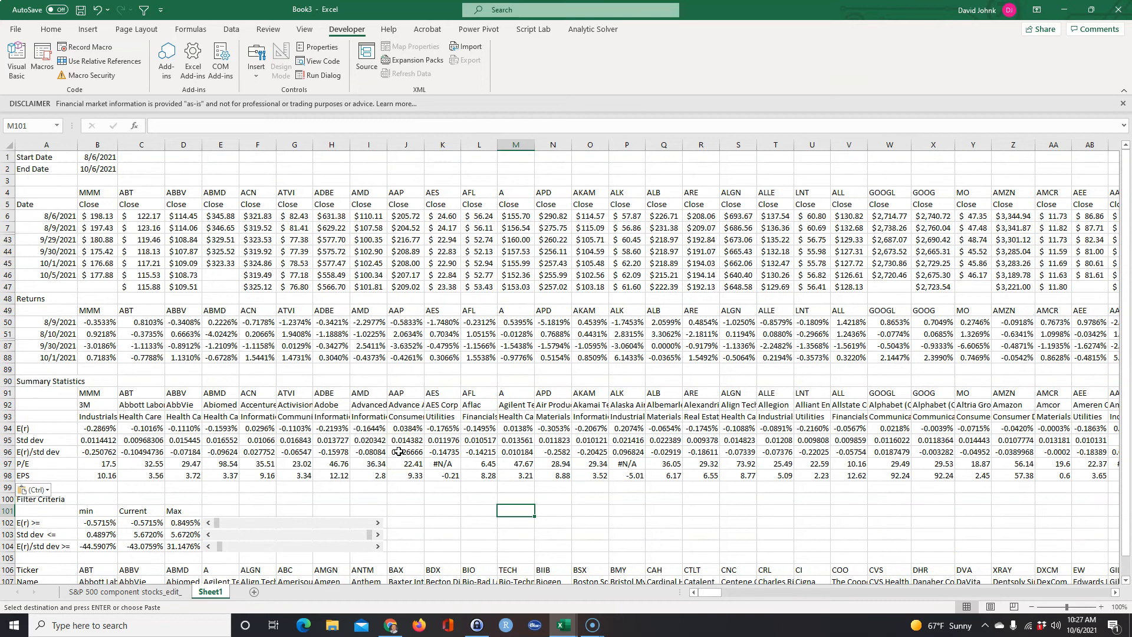